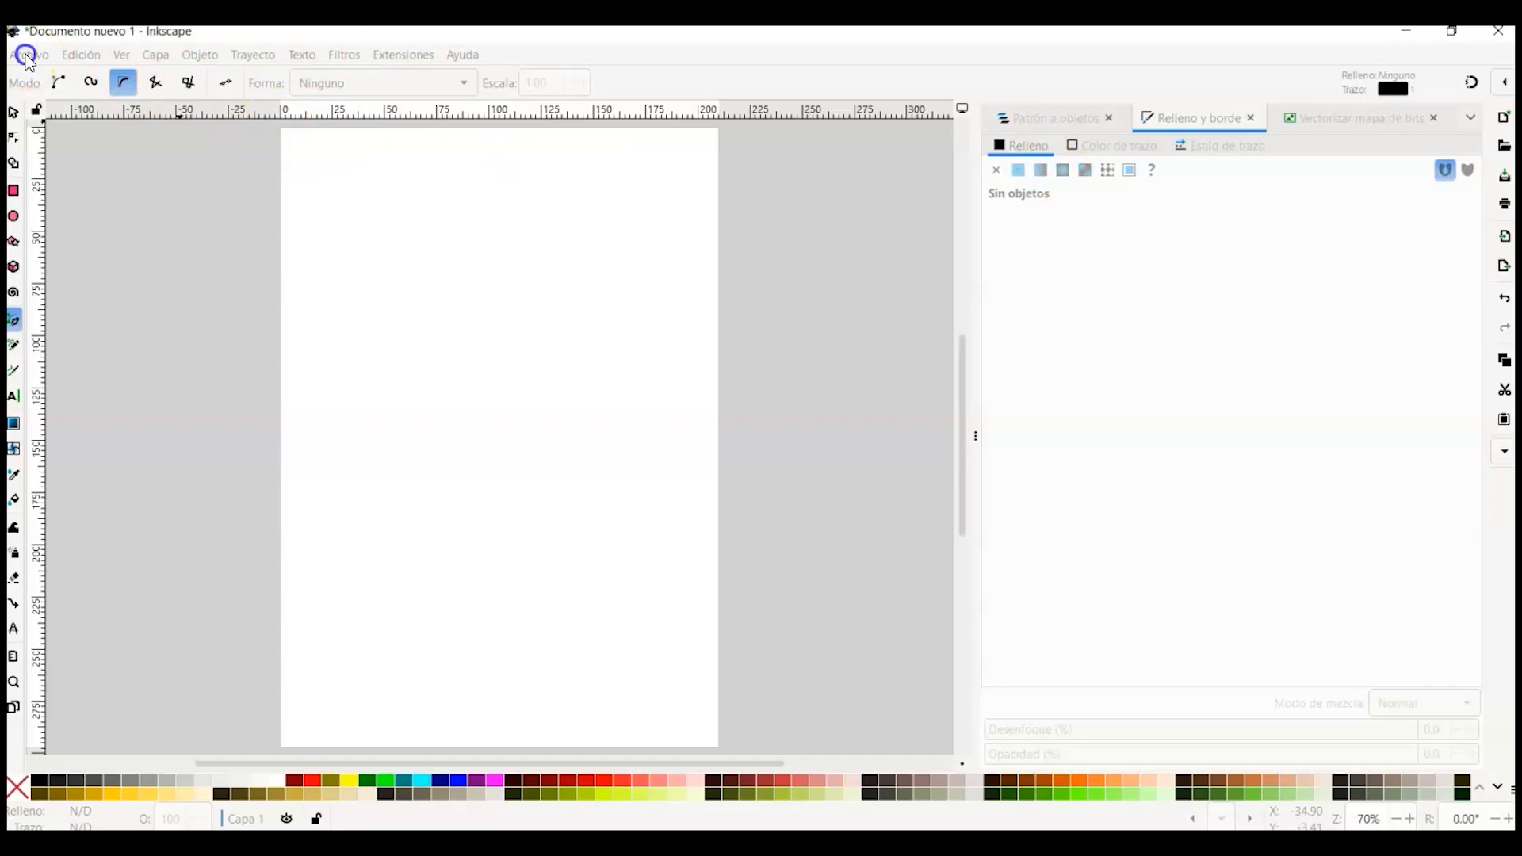
Step: Open the document properties and check the page size, switching its units to px and back to mm
click(22, 57)
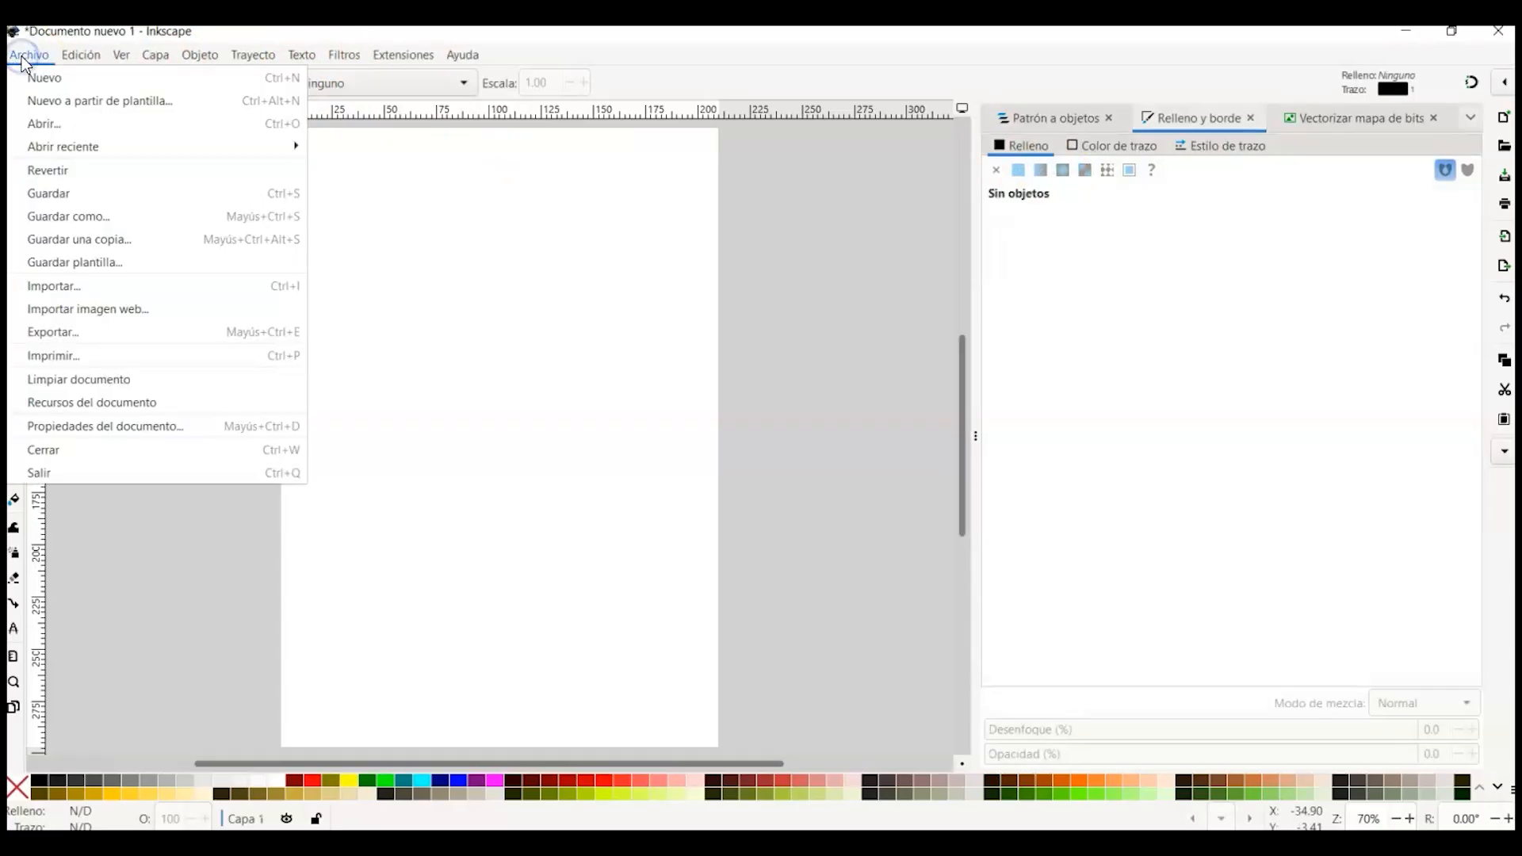
click(150, 429)
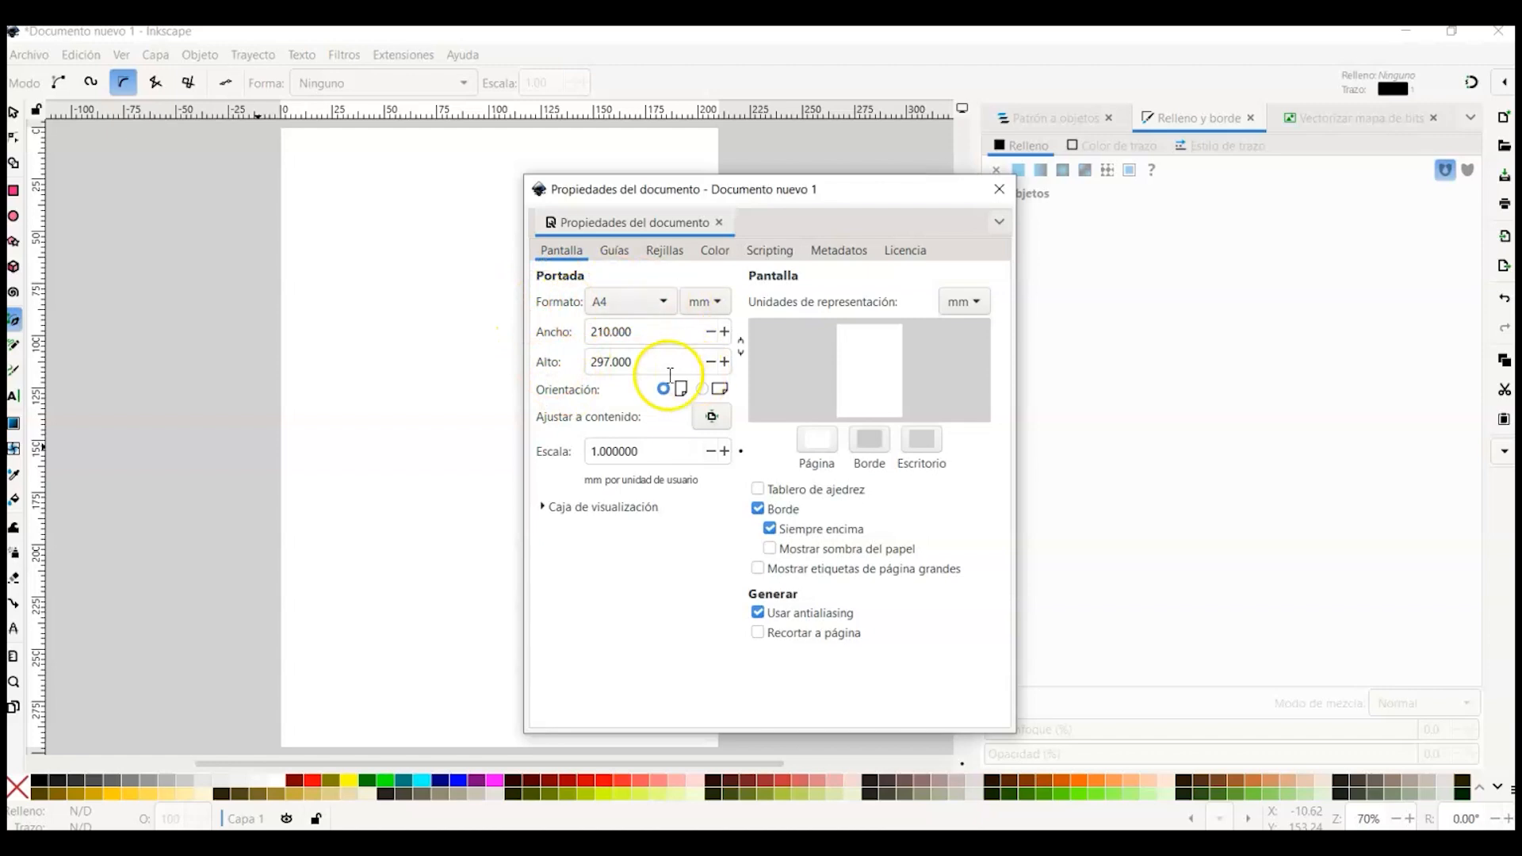
click(711, 308)
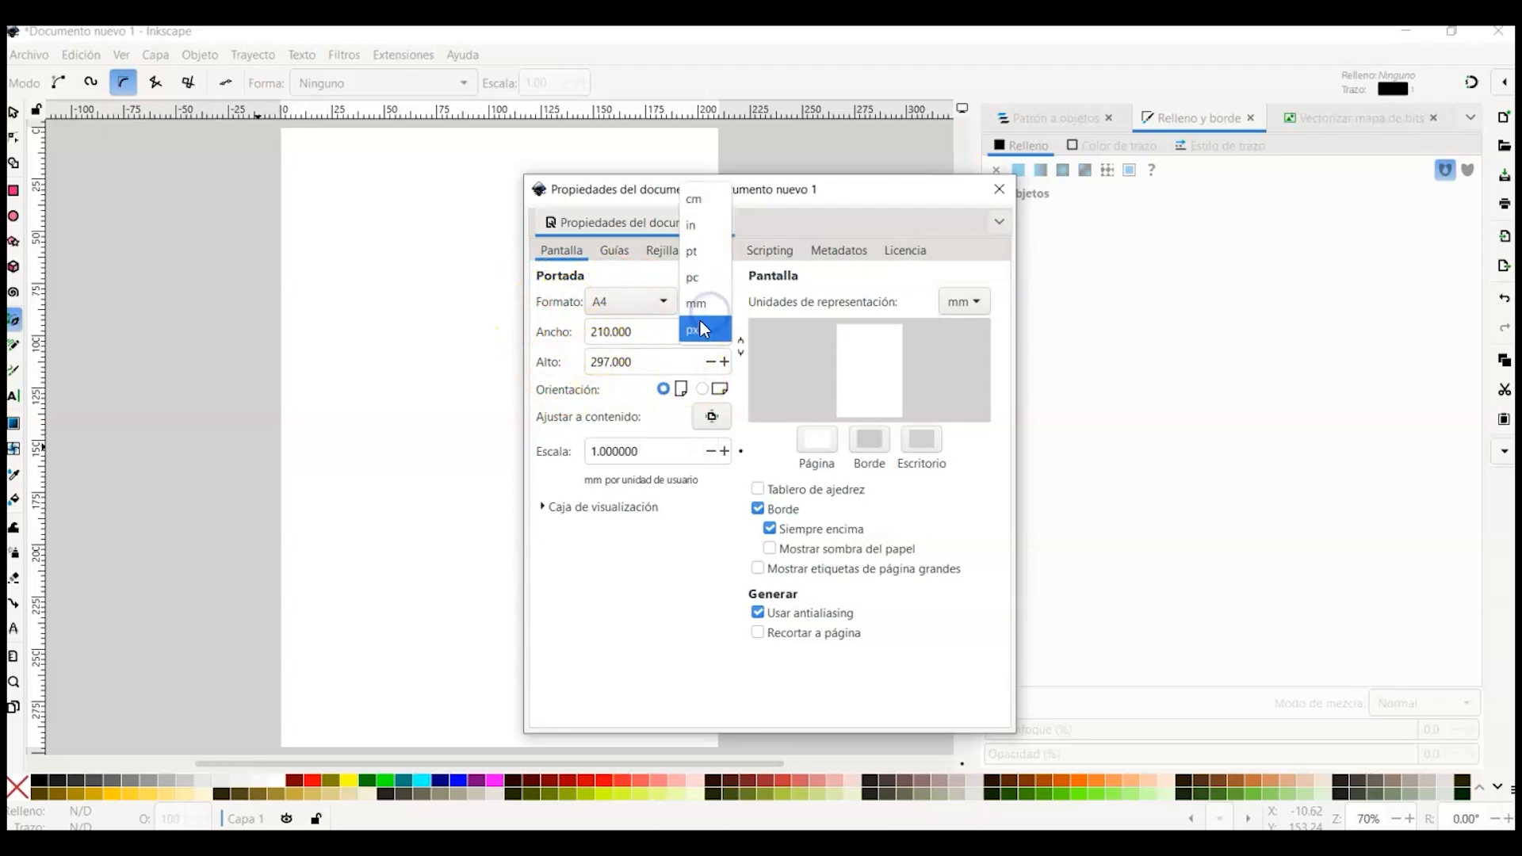
click(702, 328)
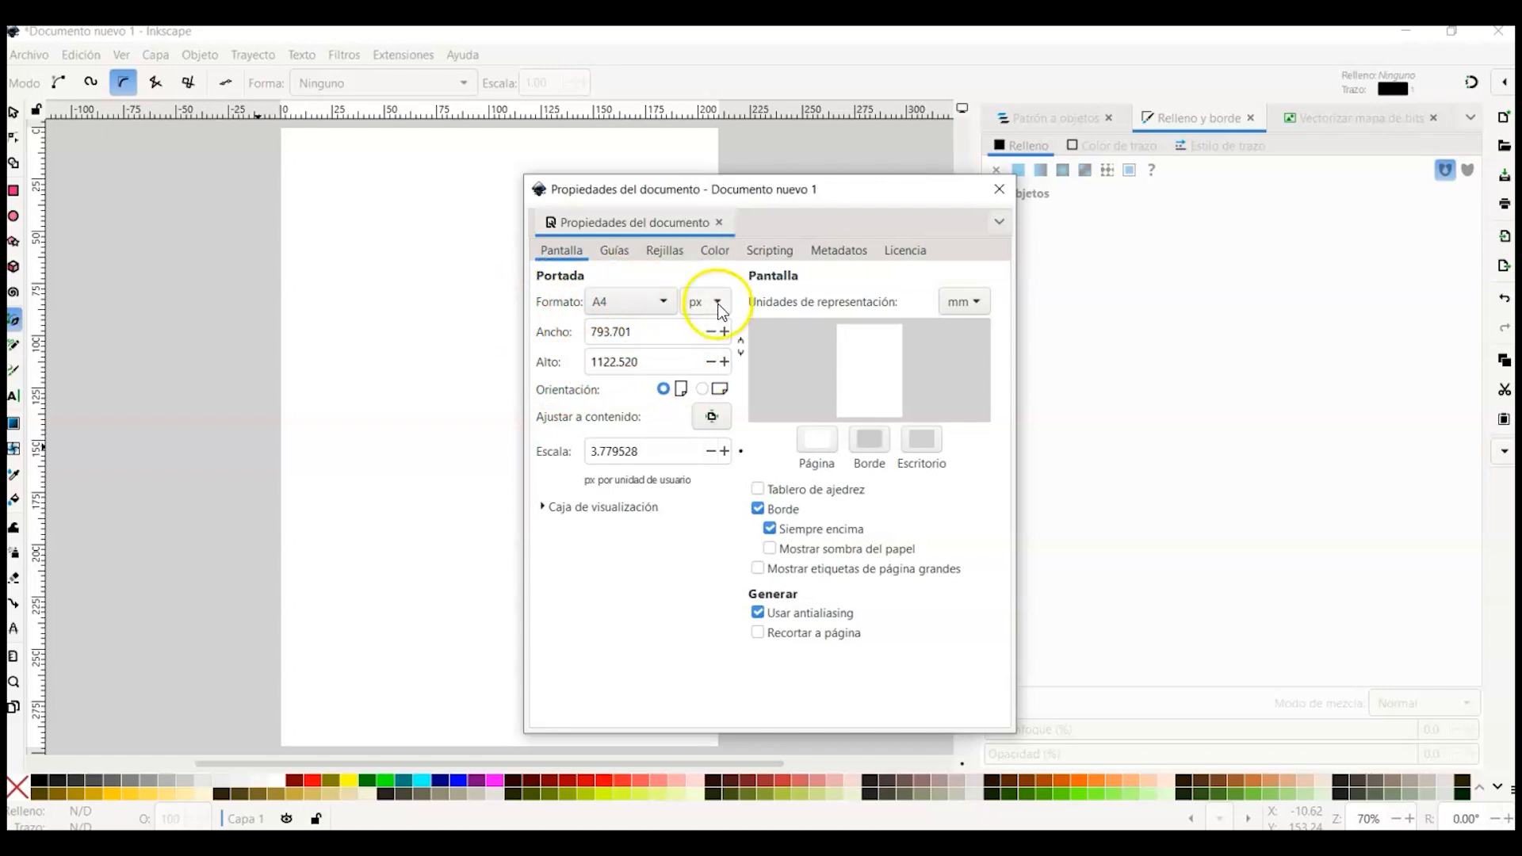
click(716, 301)
click(707, 283)
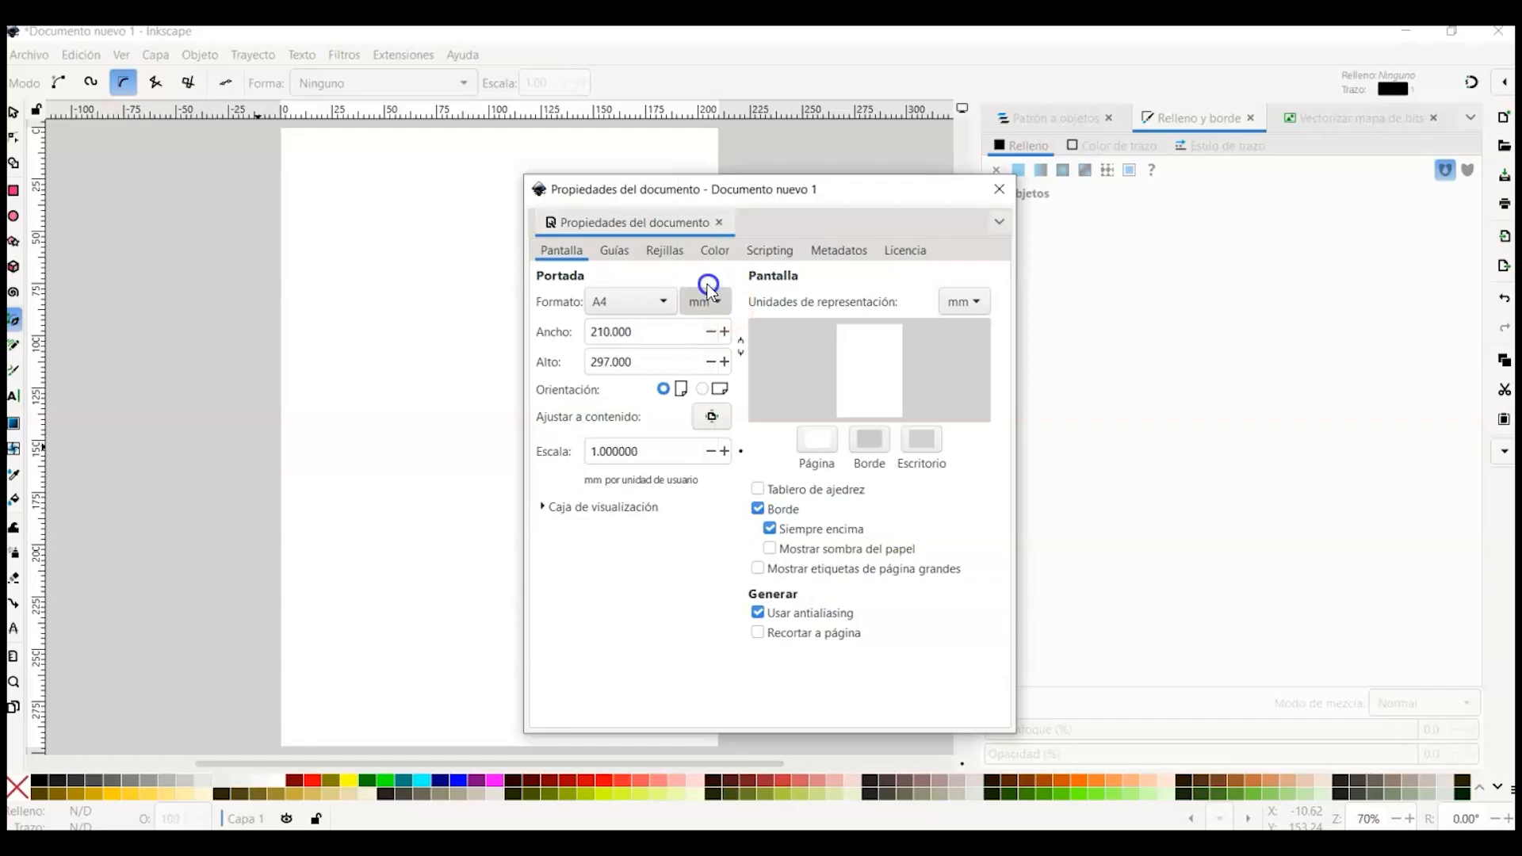
click(1000, 190)
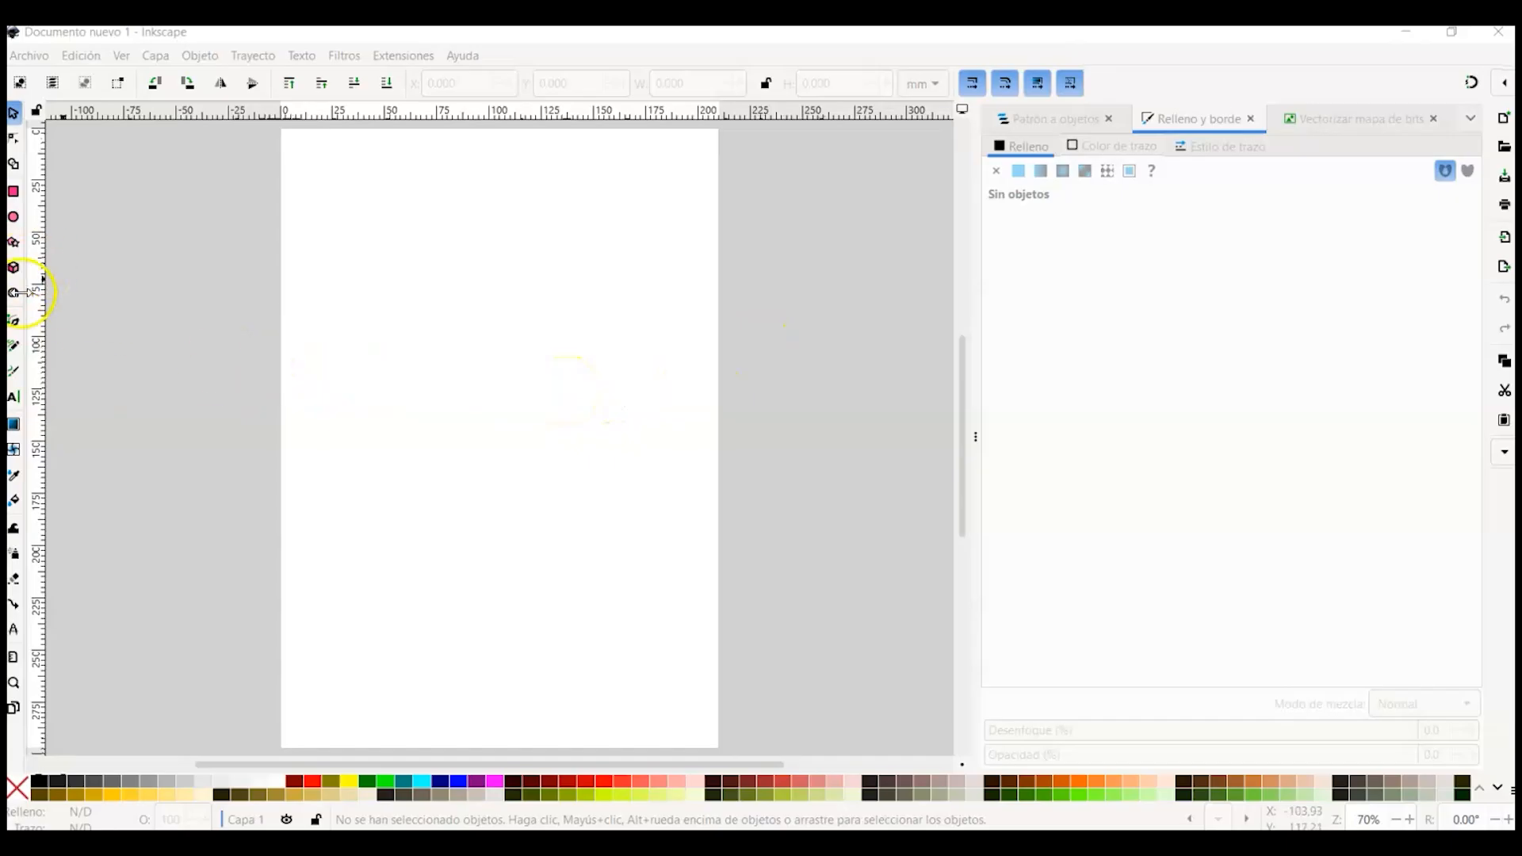
Step: Draw a closed four-sided shape with the Pen tool using straight segments near the page's upper area
click(19, 320)
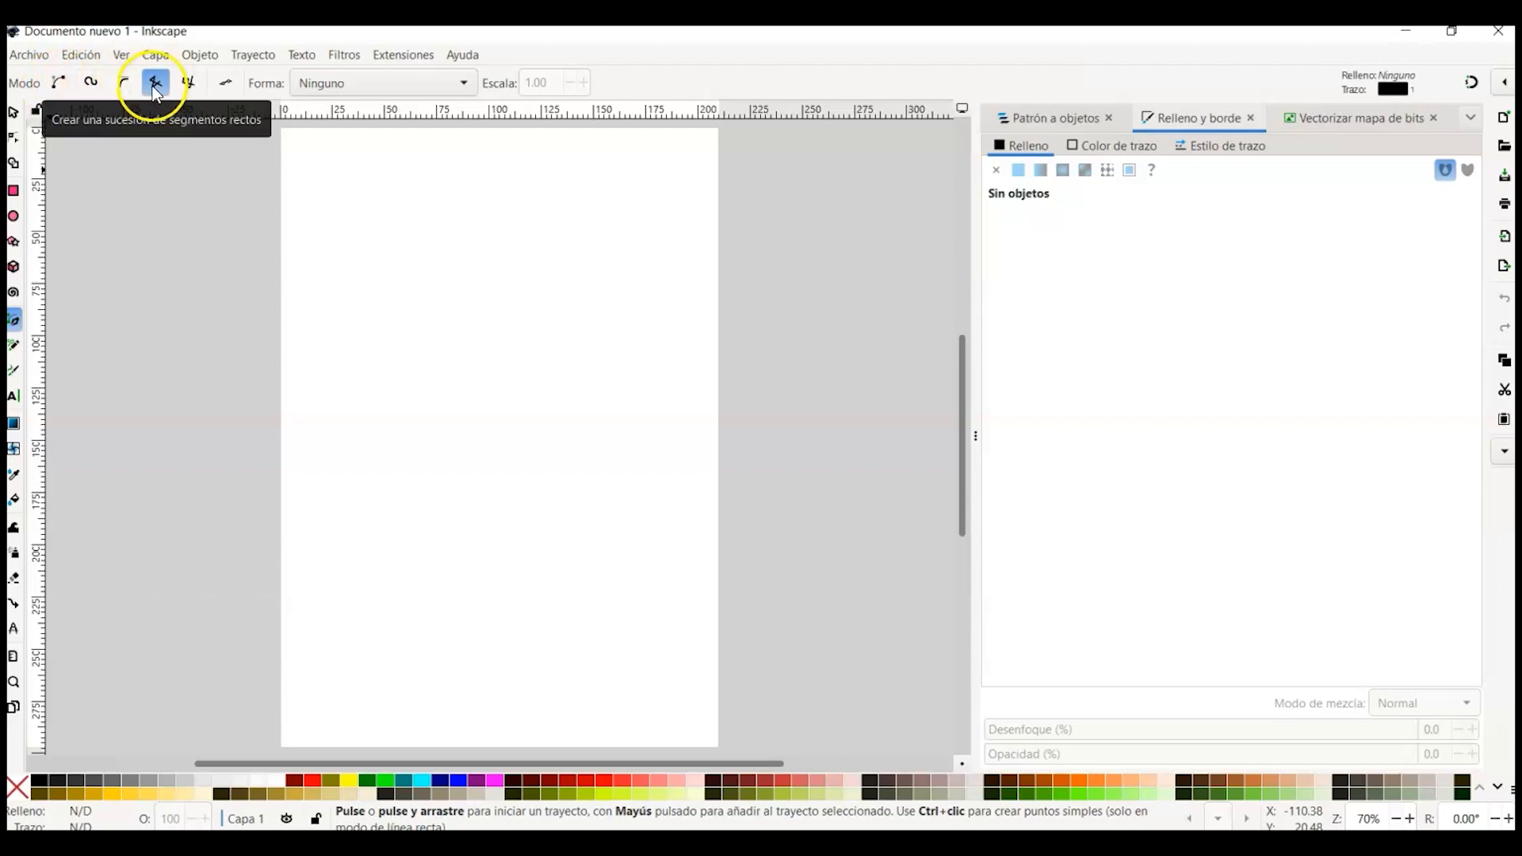
click(355, 267)
click(453, 225)
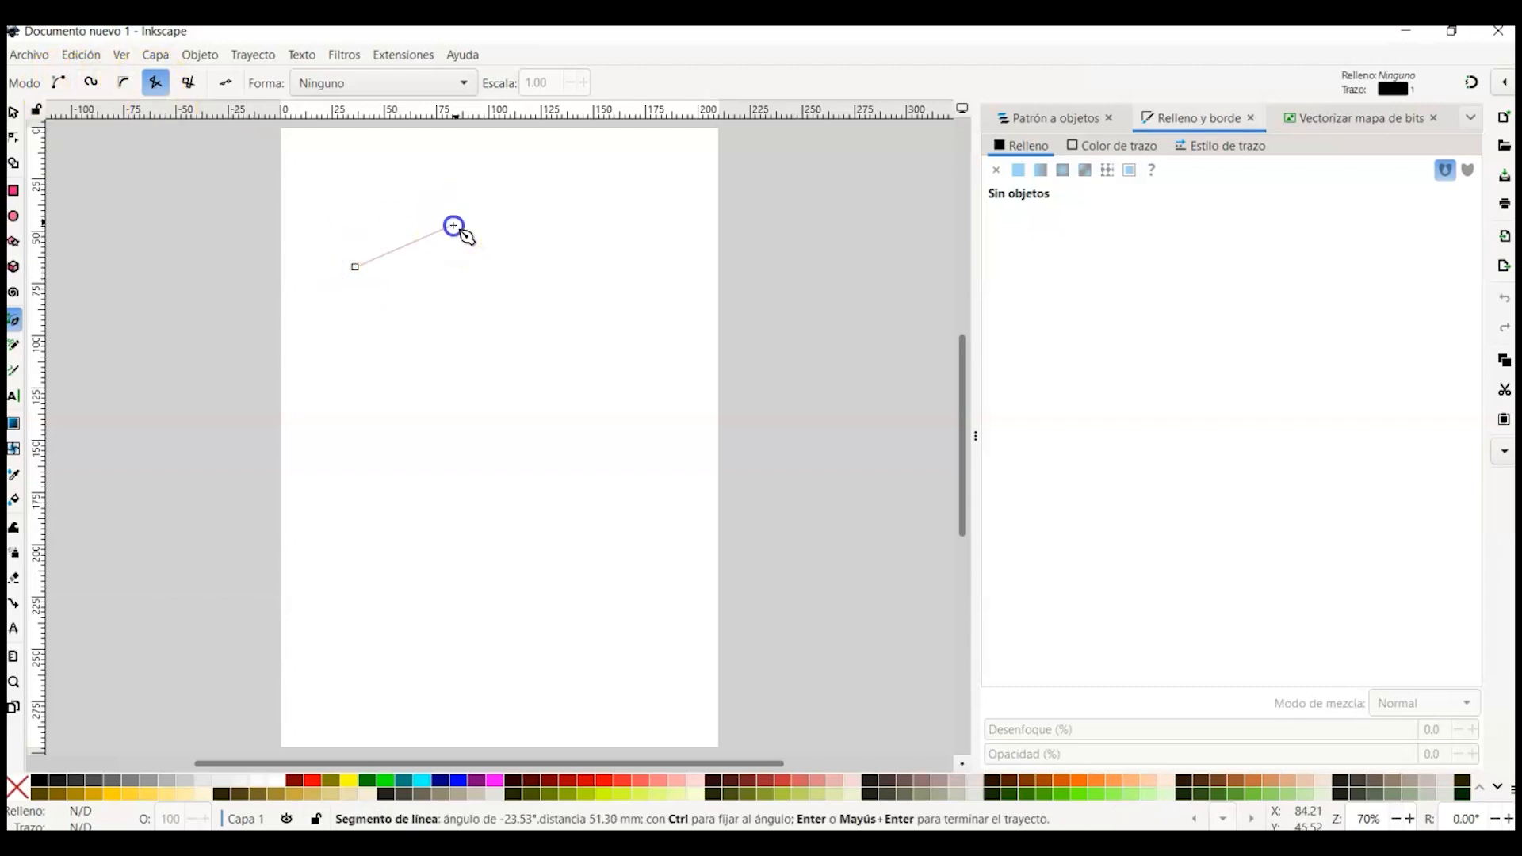
click(527, 306)
click(443, 343)
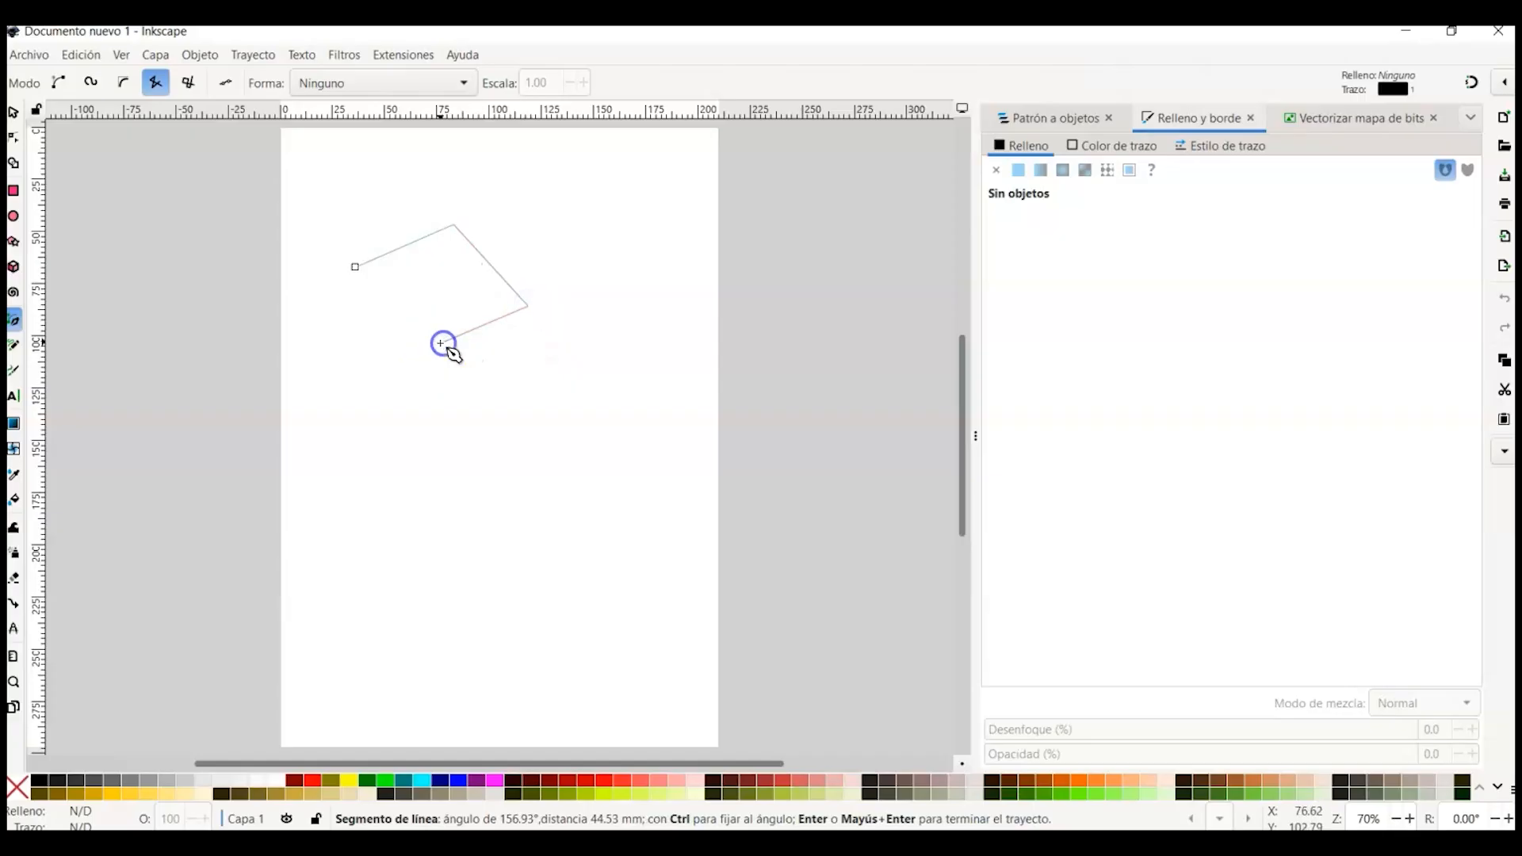
click(355, 267)
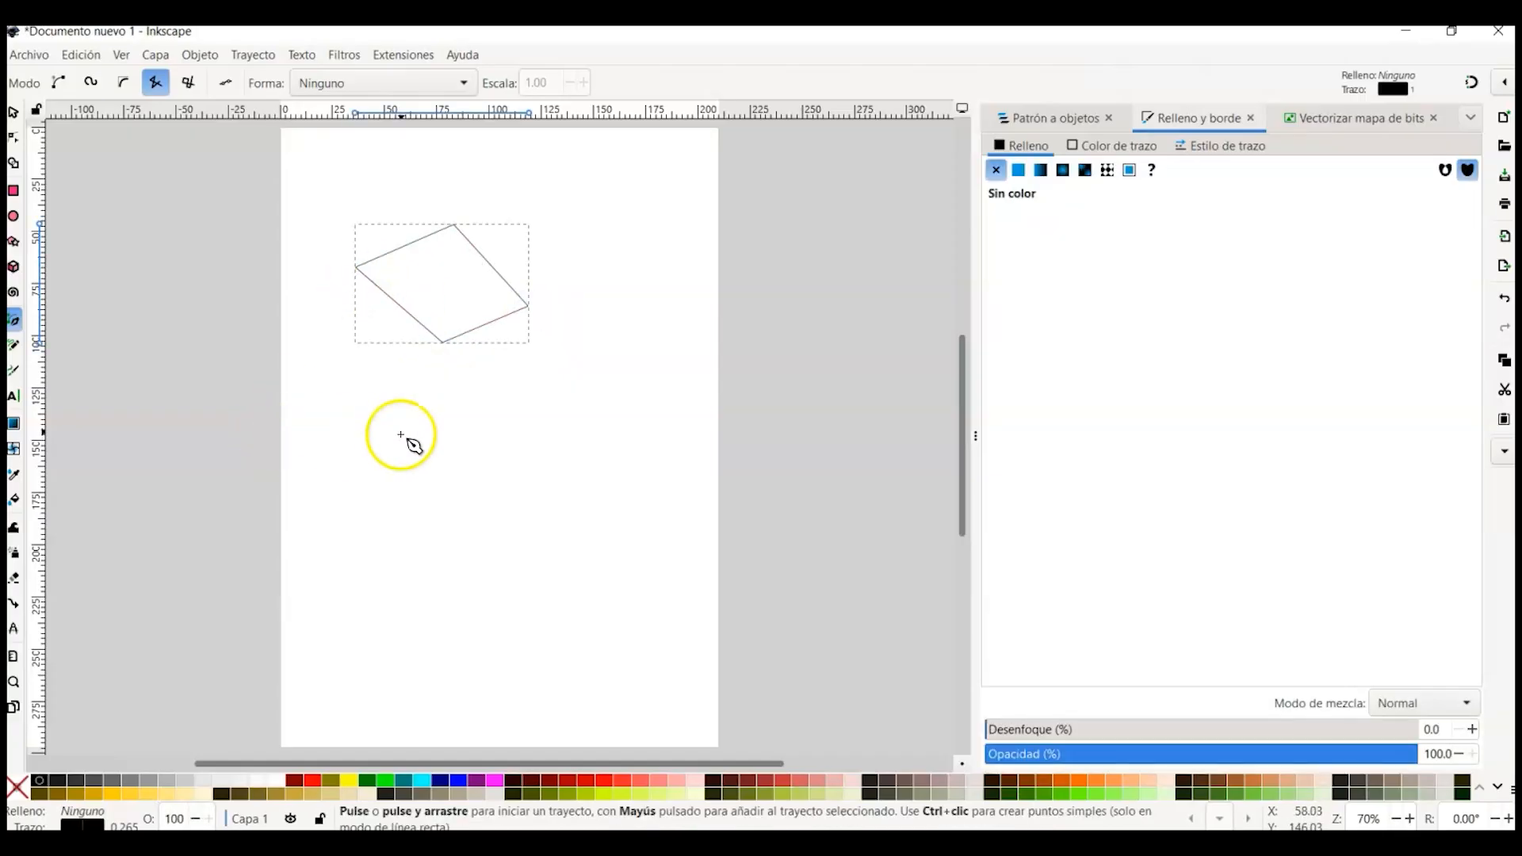
Step: Draw an open three-point straight polyline below the first shape and finish the path
click(401, 391)
click(510, 374)
click(538, 472)
click(538, 471)
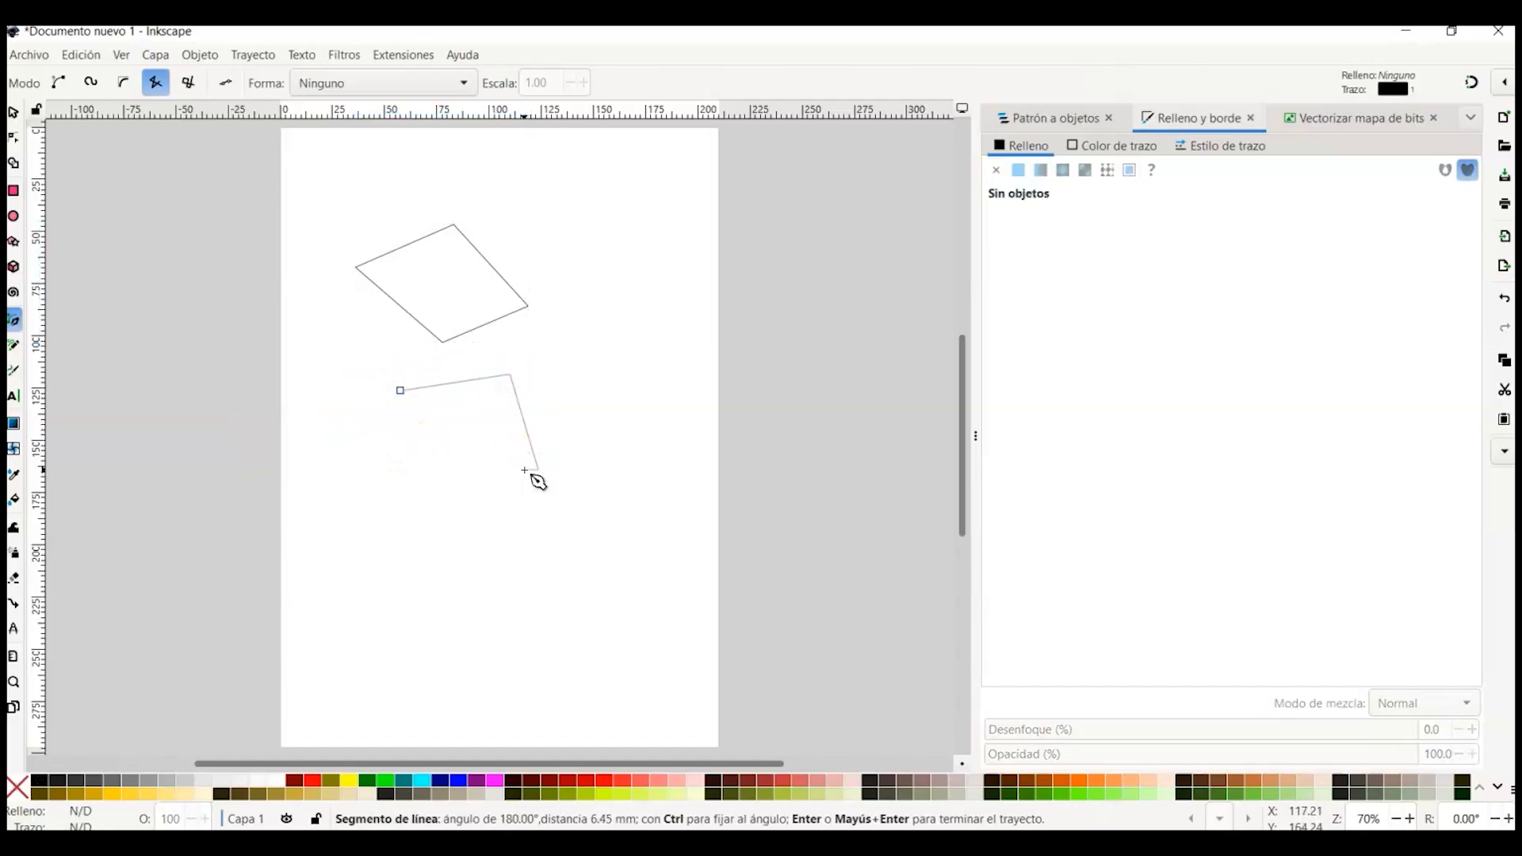
key(Return)
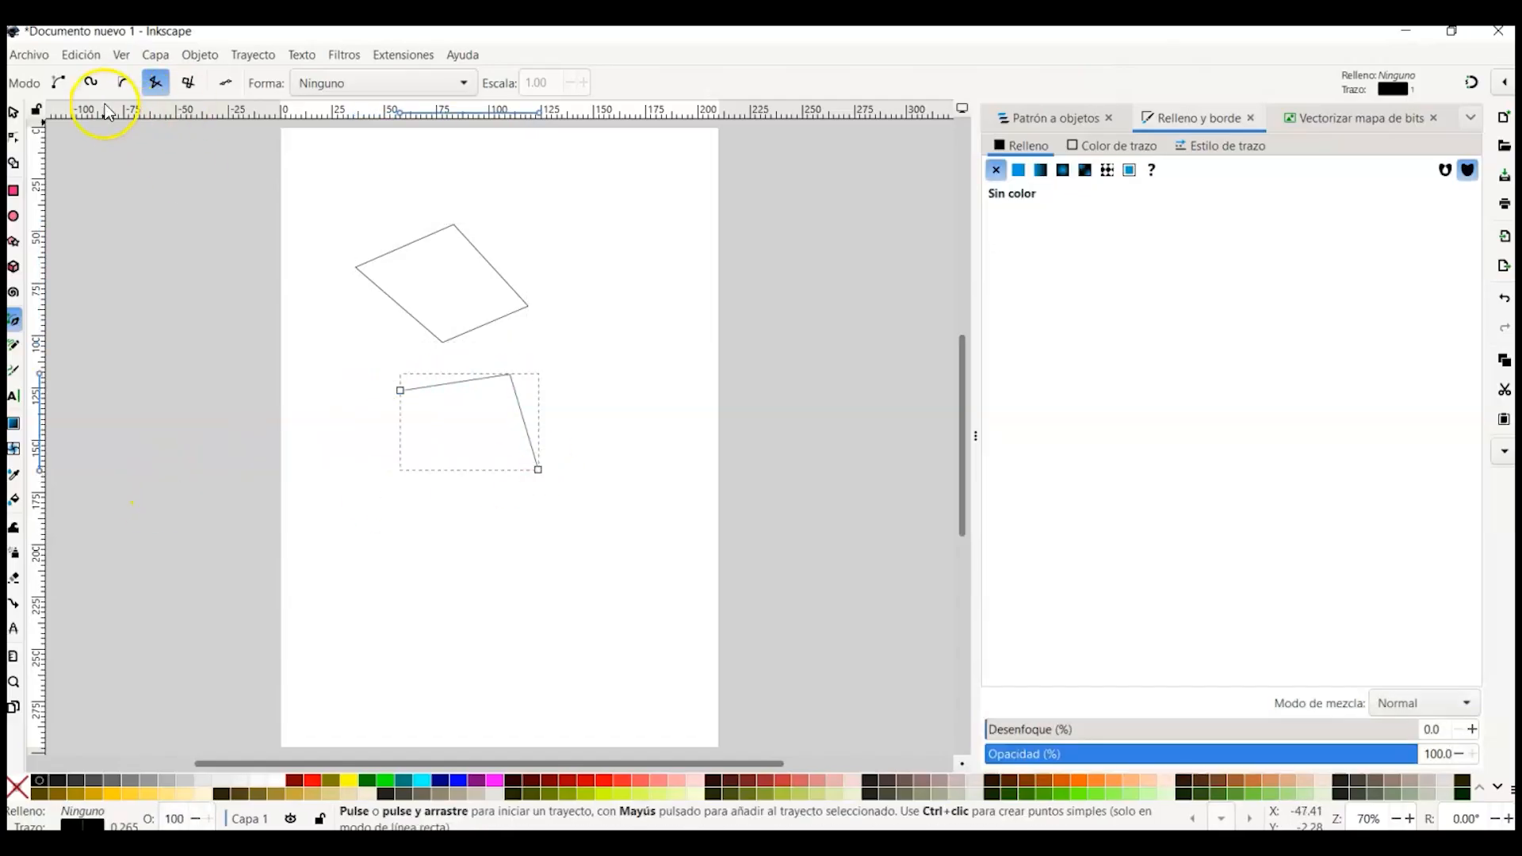
key(Escape)
Step: Switch the Pen tool to Spiro mode and draw a closed rounded shape near the bottom of the page
click(58, 82)
click(88, 84)
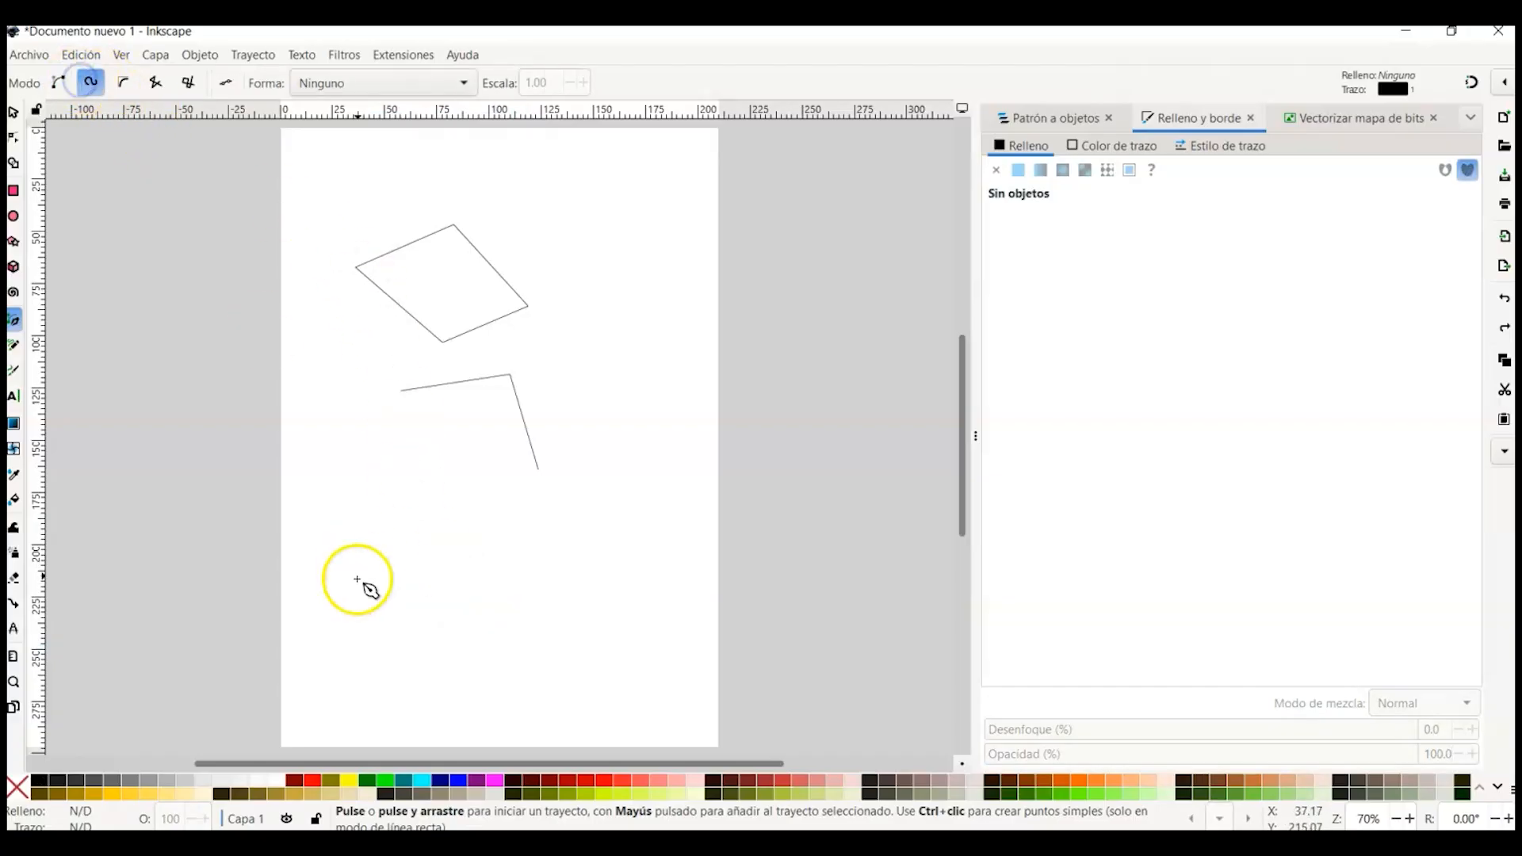
click(366, 541)
click(473, 526)
click(546, 620)
click(402, 655)
click(366, 543)
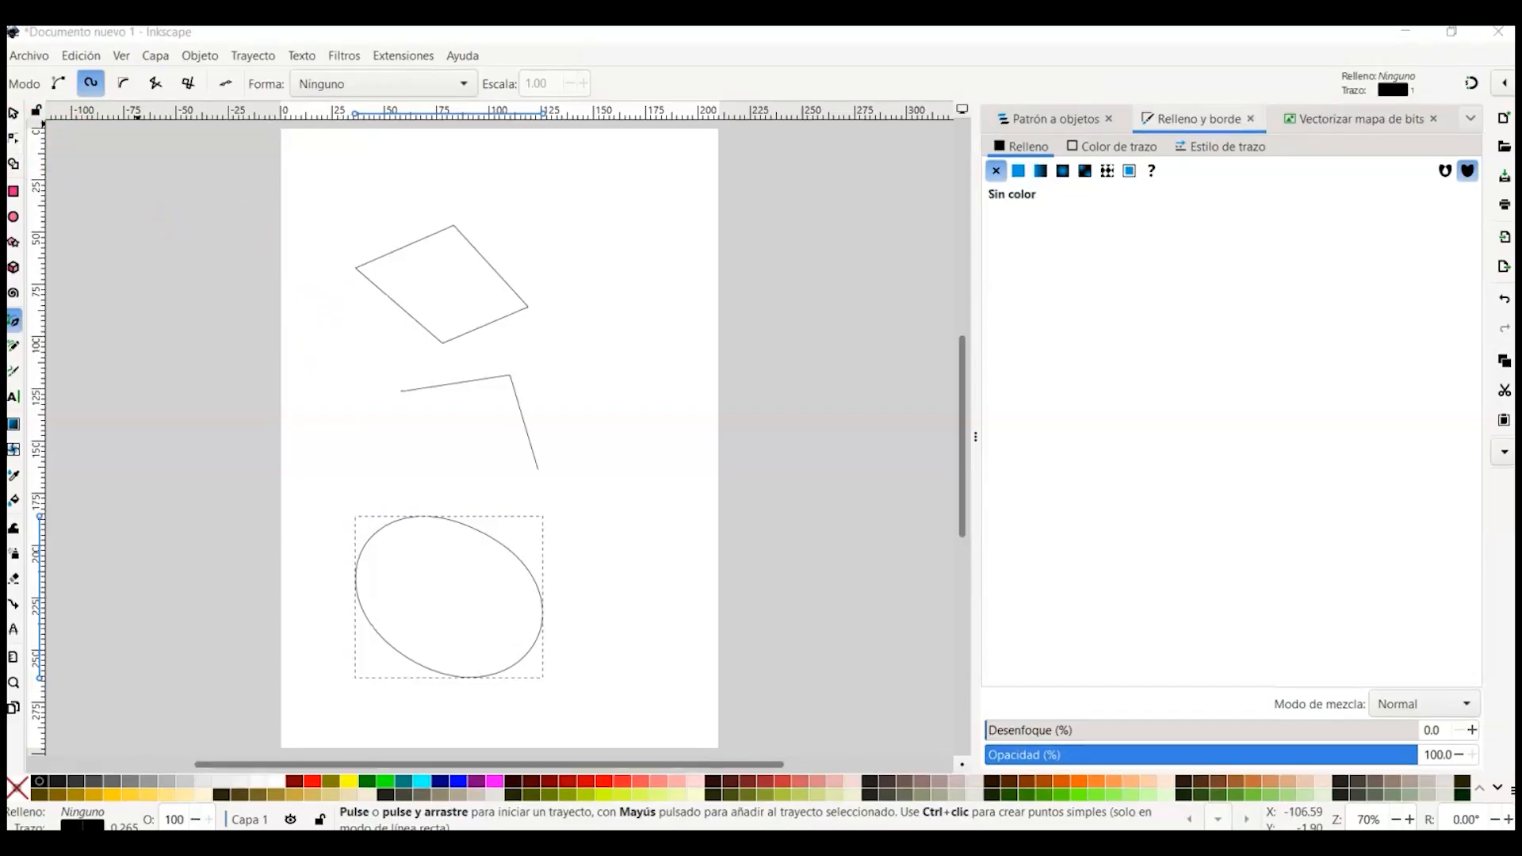
Step: Select the four-sided shape and move its top node slightly upward with the node tool
click(12, 113)
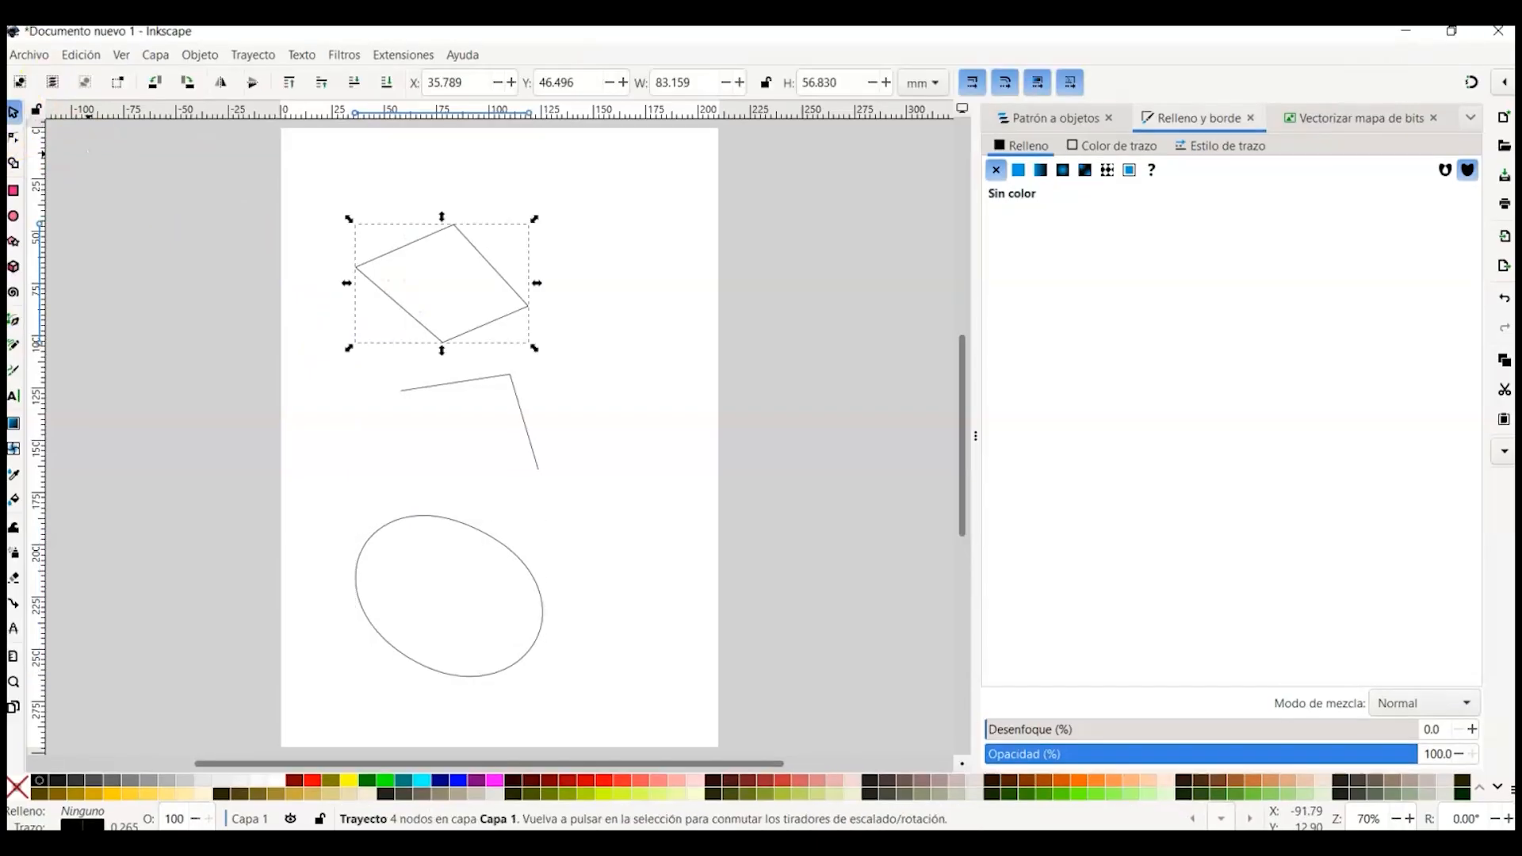
click(14, 138)
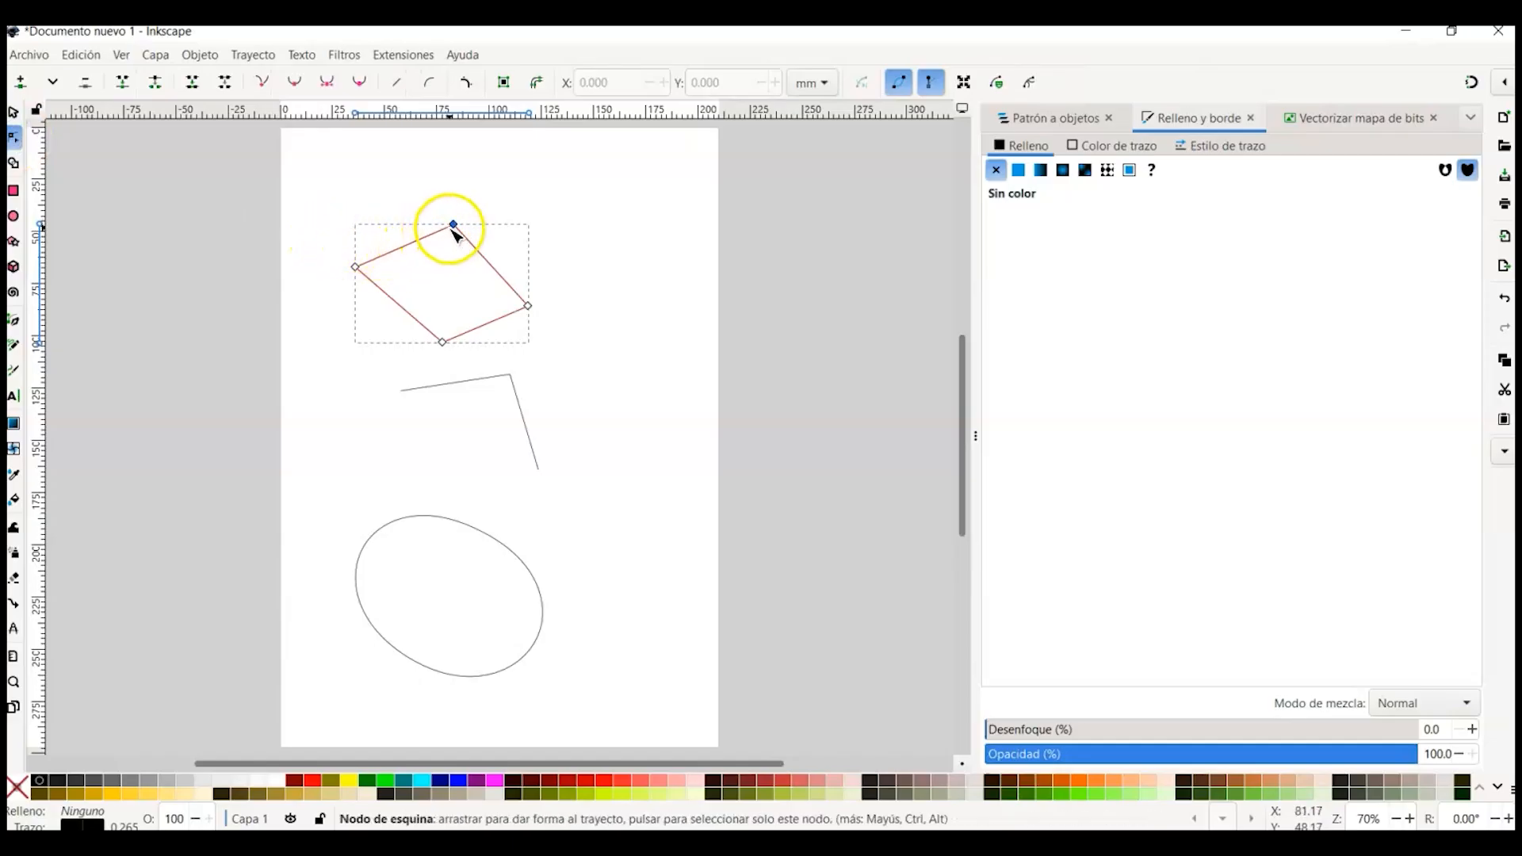
mouse_move(453, 227)
mouse_down()
mouse_move(485, 232)
mouse_move(424, 214)
mouse_move(446, 211)
mouse_up()
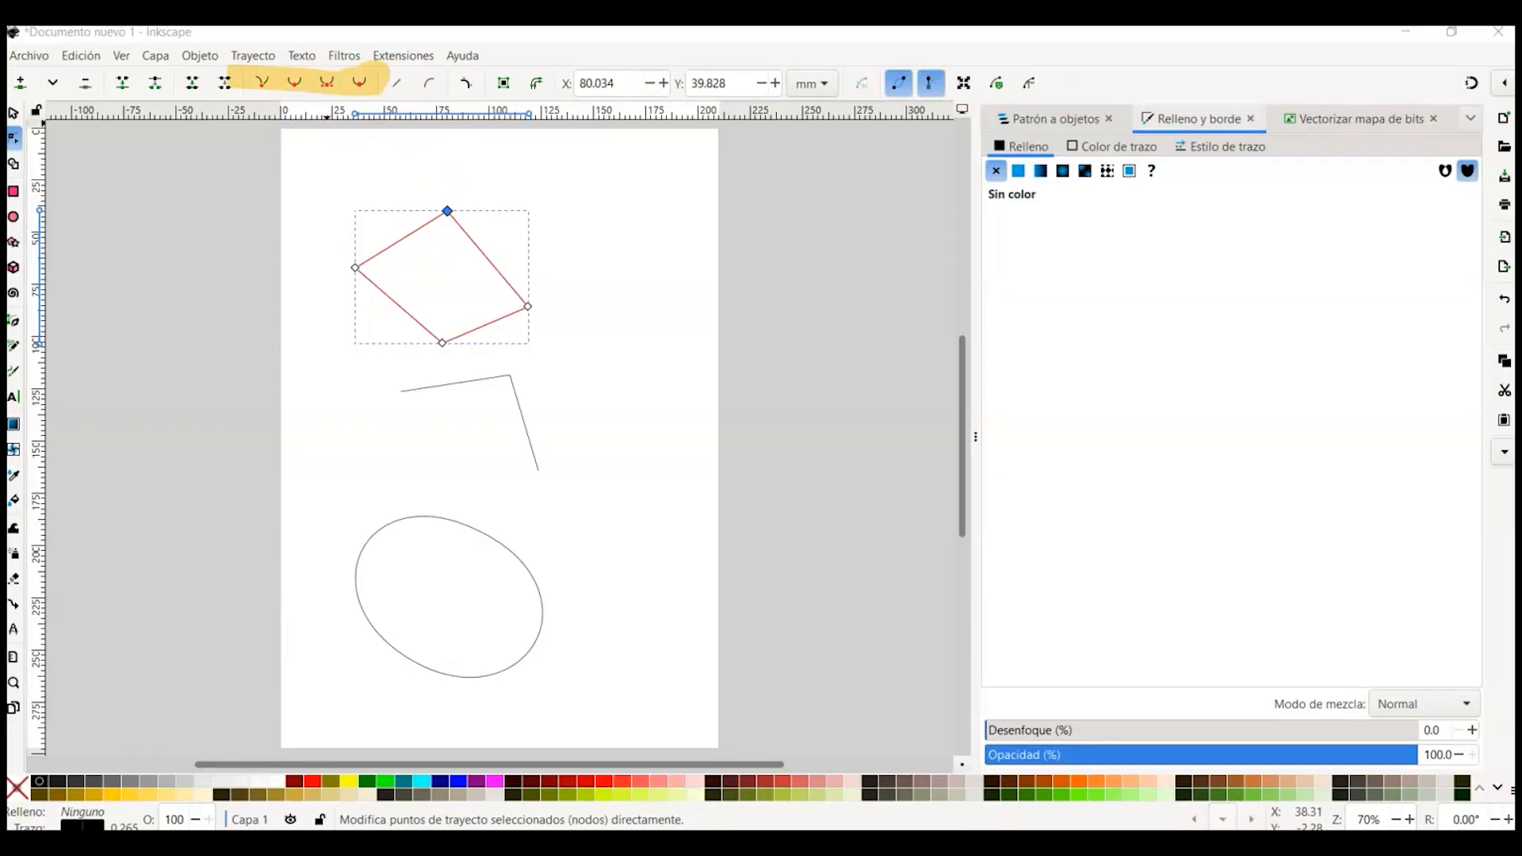
Step: Make the top node smooth and adjust both of its handles to curve the sides
click(295, 82)
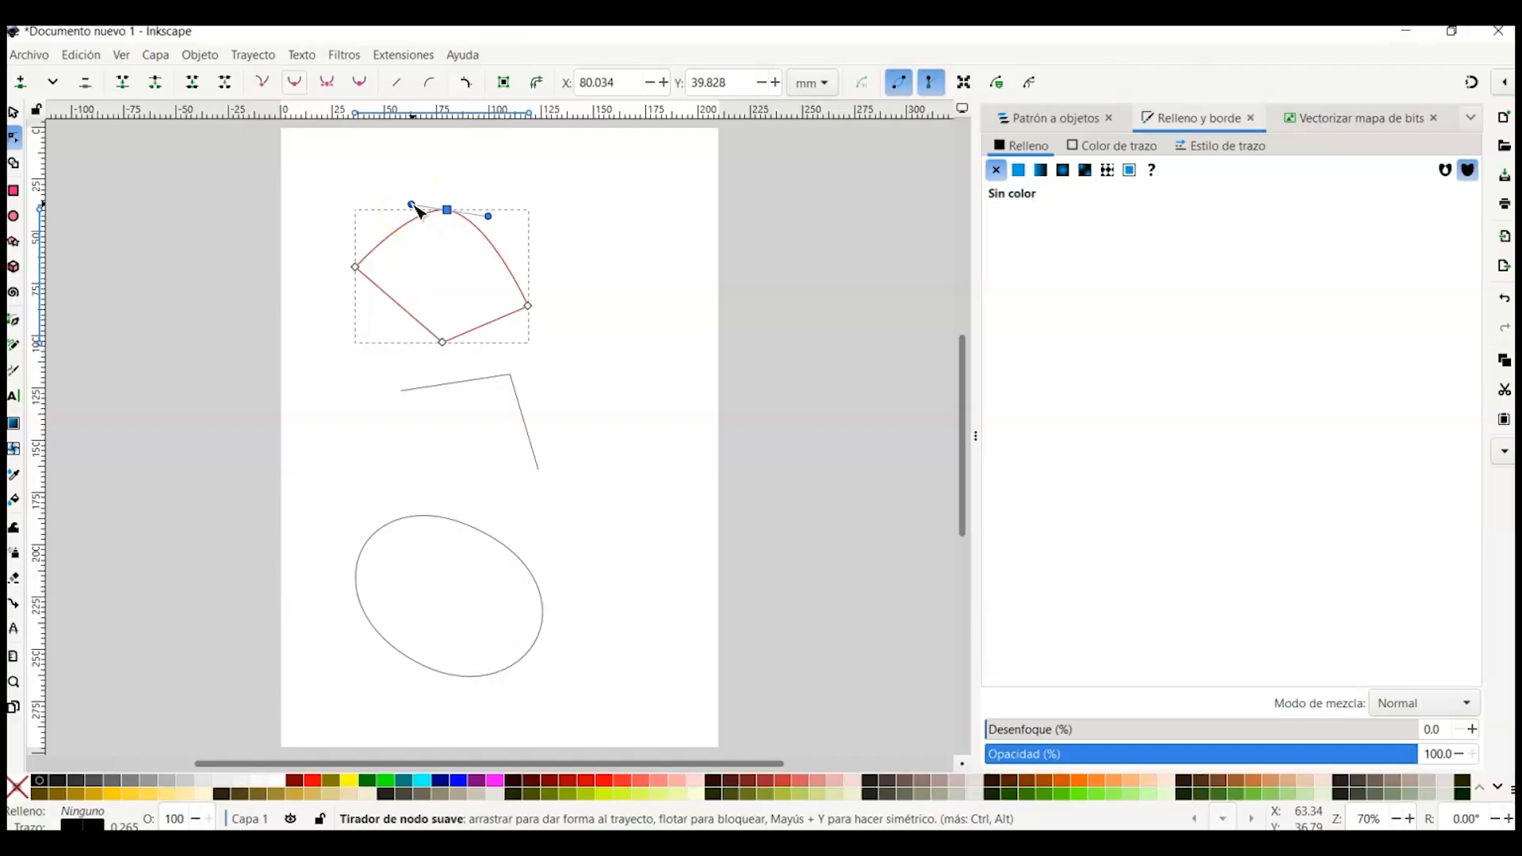
mouse_move(417, 211)
mouse_down()
mouse_move(406, 228)
mouse_move(370, 213)
mouse_move(391, 189)
mouse_move(364, 180)
mouse_move(329, 196)
mouse_move(400, 193)
mouse_up()
drag(490, 225, 487, 217)
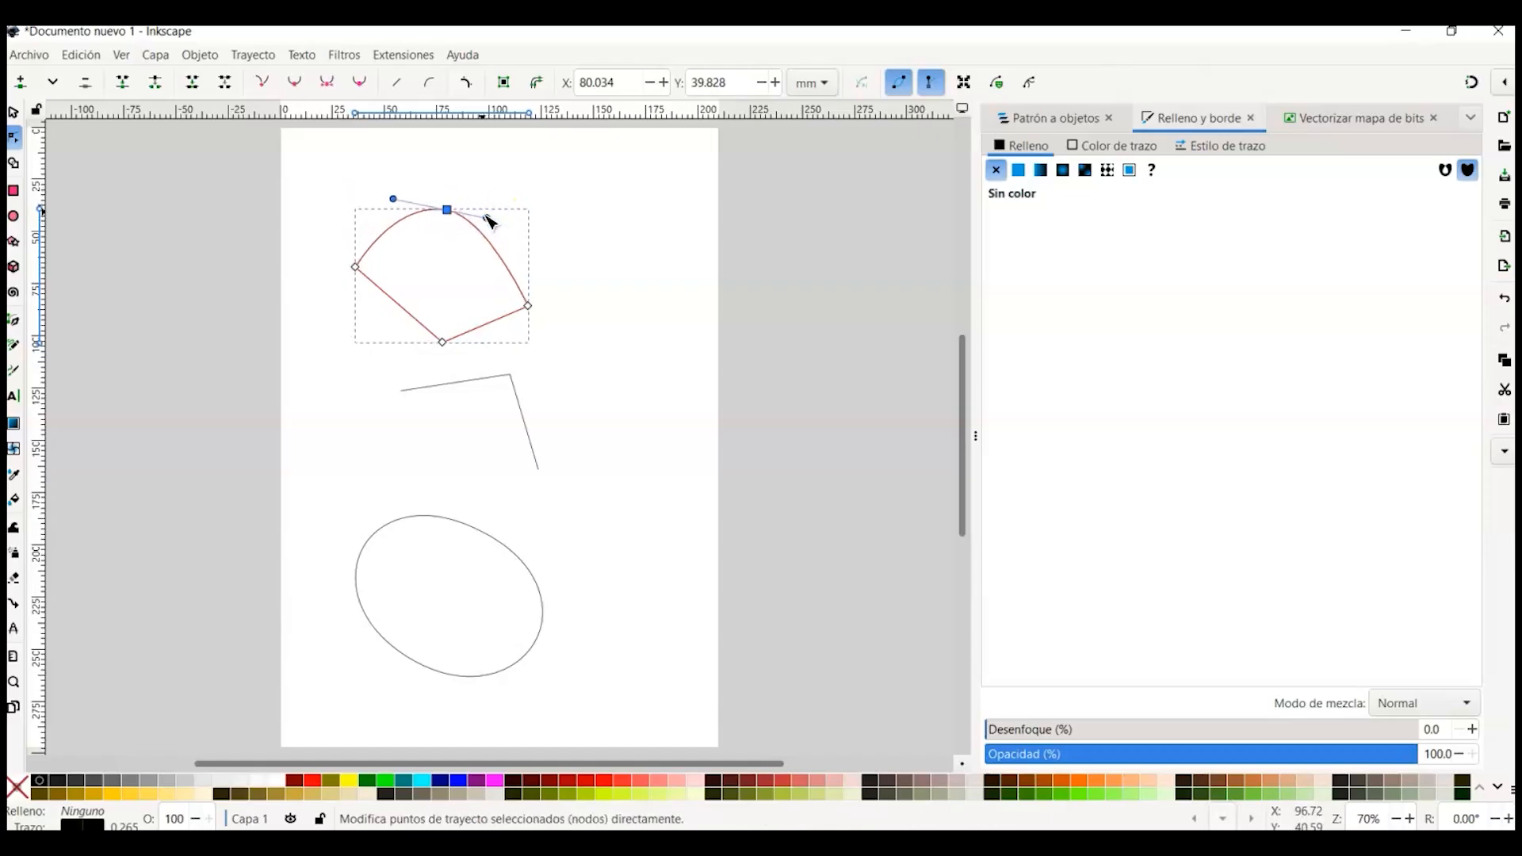
Step: Make the top node symmetric, adjust its handle, and then set it to auto-smooth
click(325, 81)
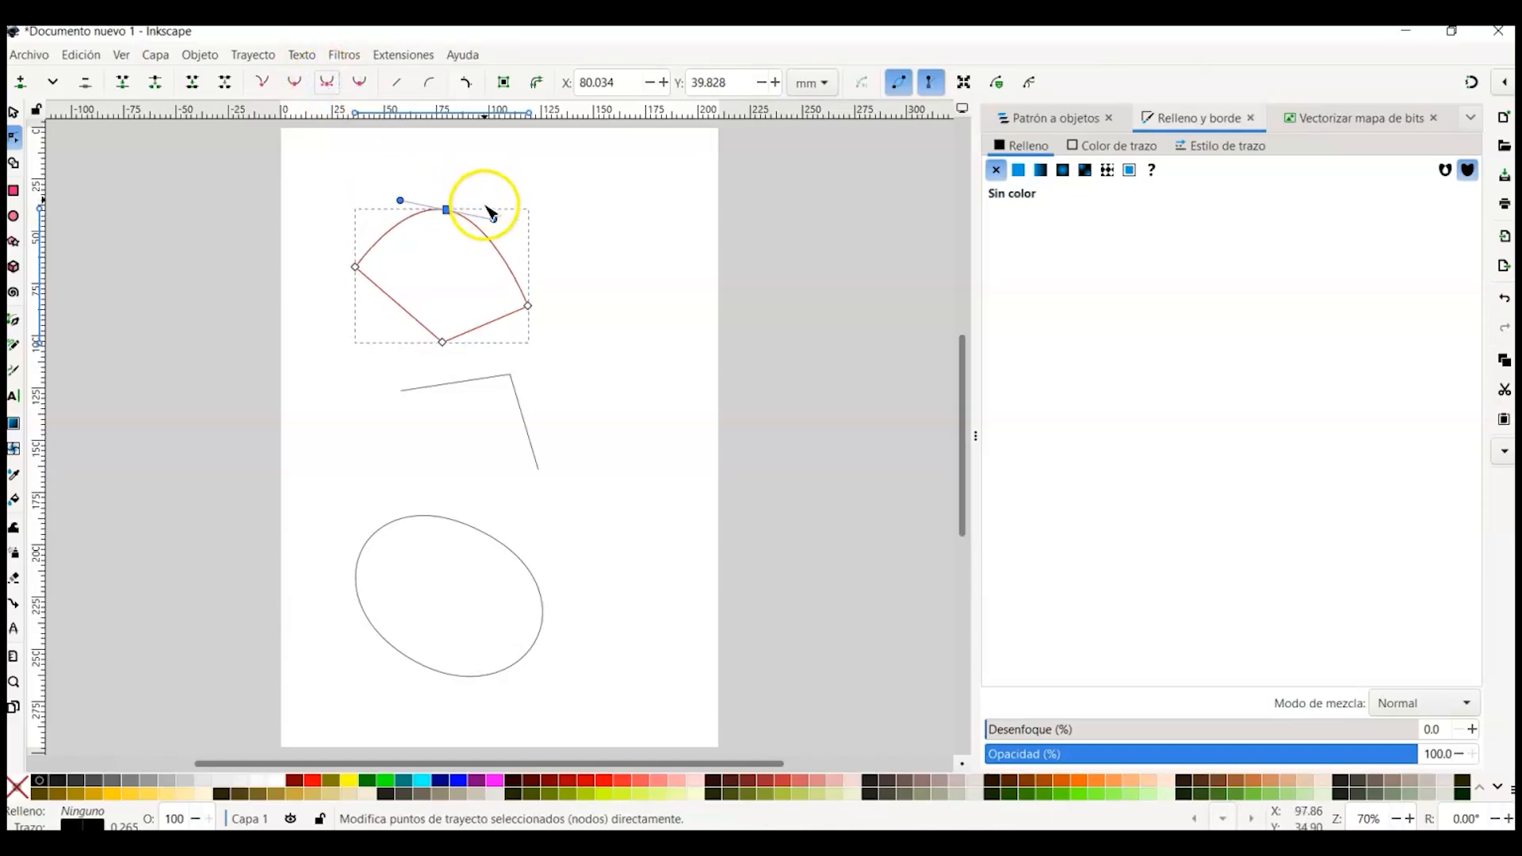
drag(497, 229, 500, 199)
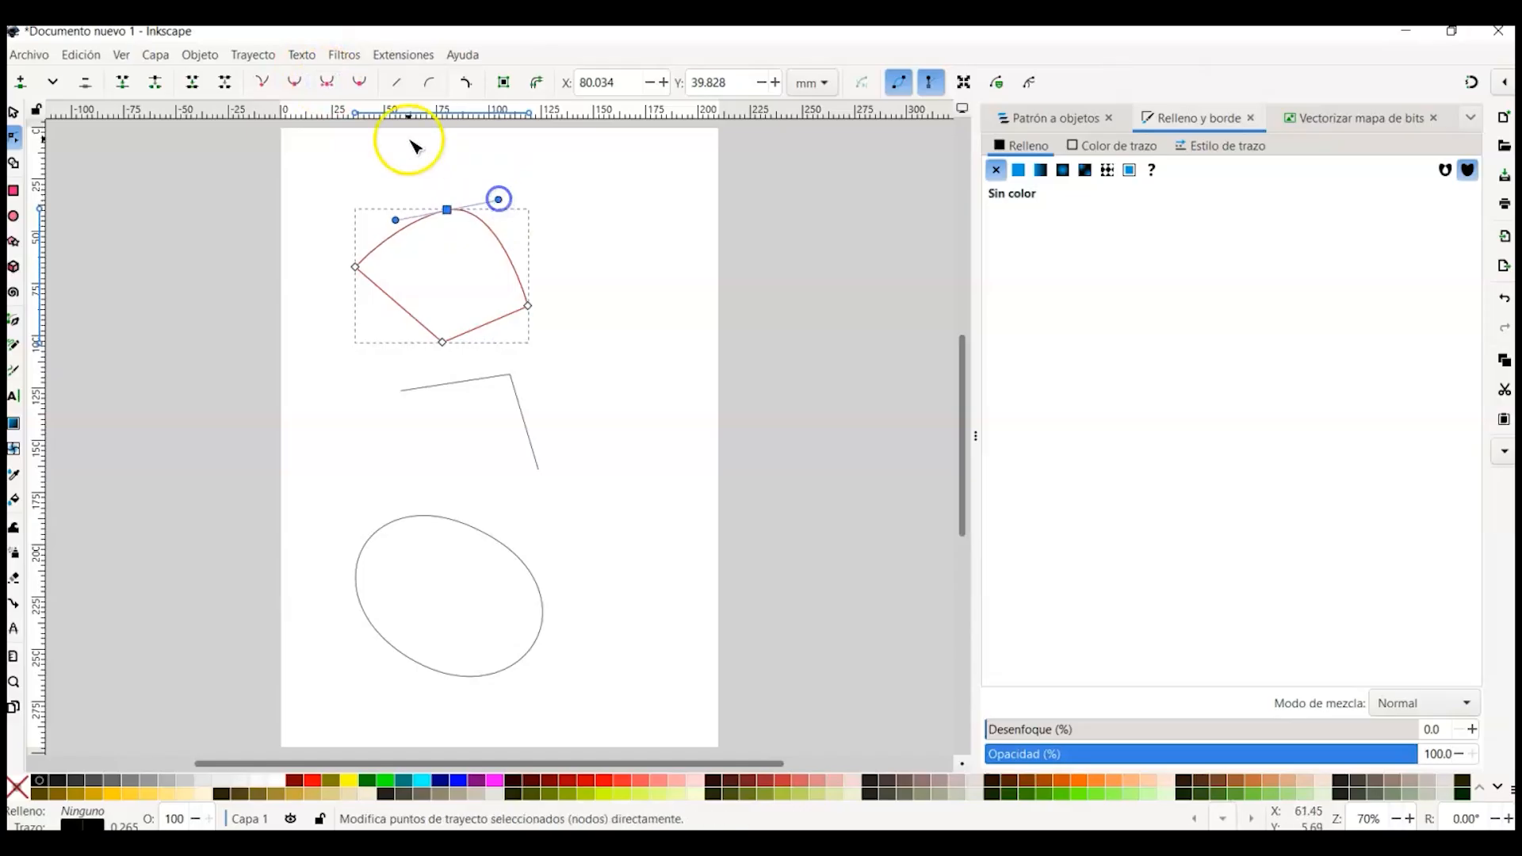
click(360, 82)
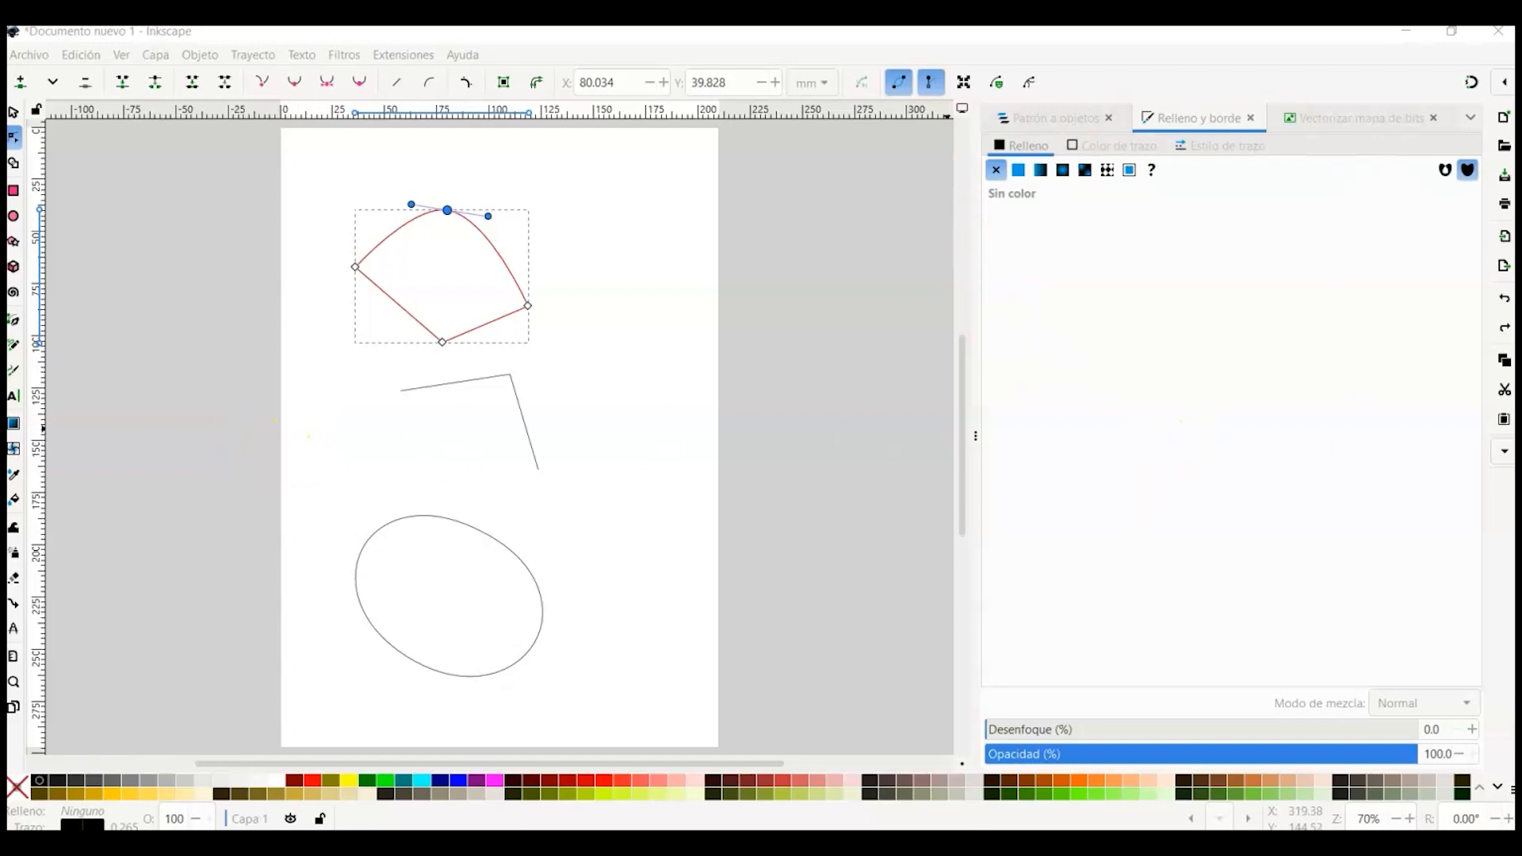
Step: Give the curved shape a flat color fill in the Fill and Stroke panel
click(1205, 114)
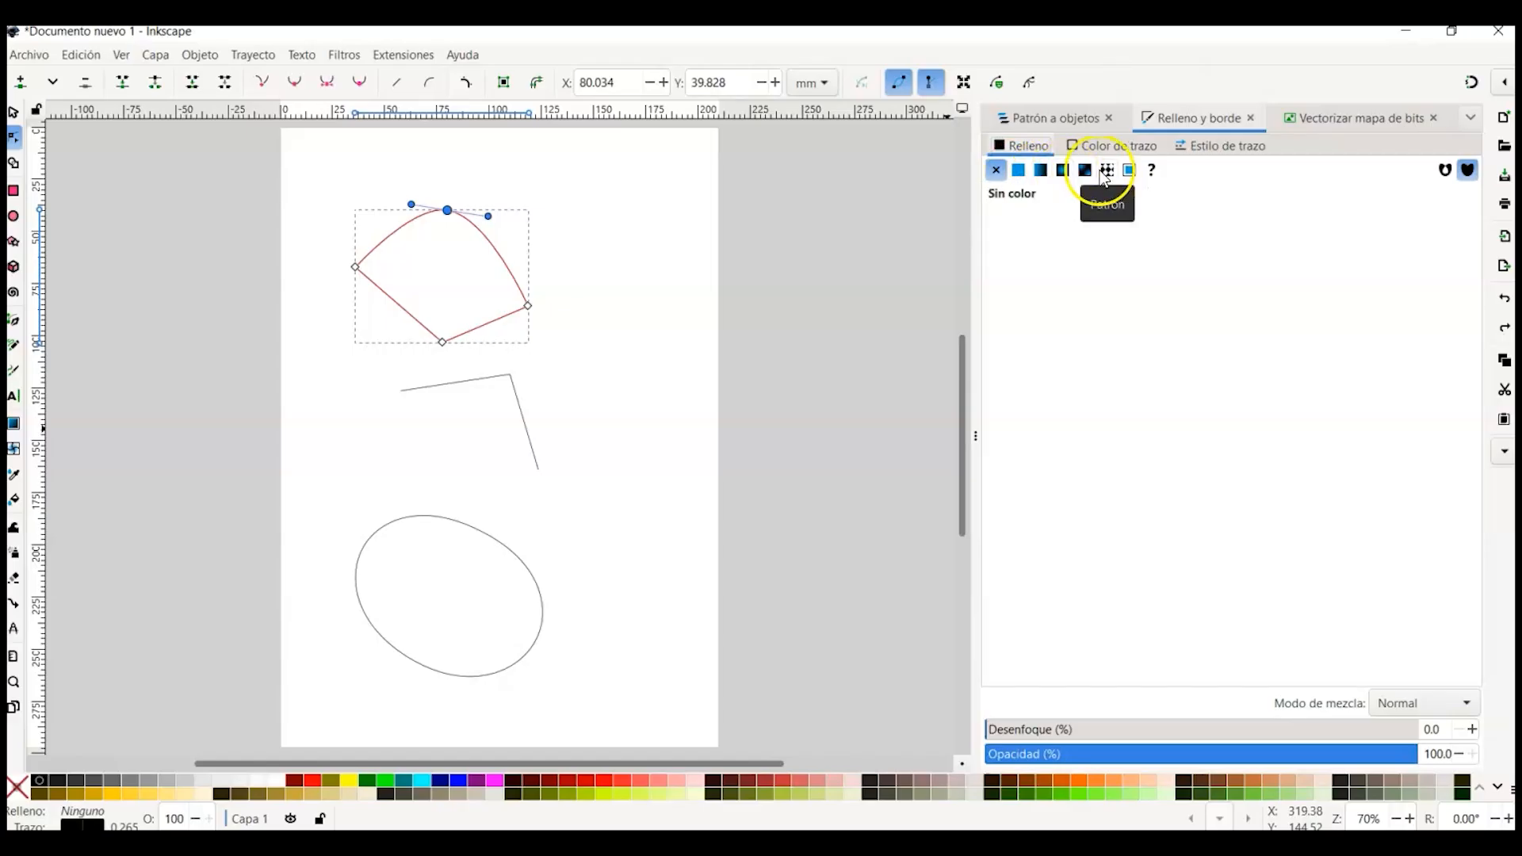
click(1016, 171)
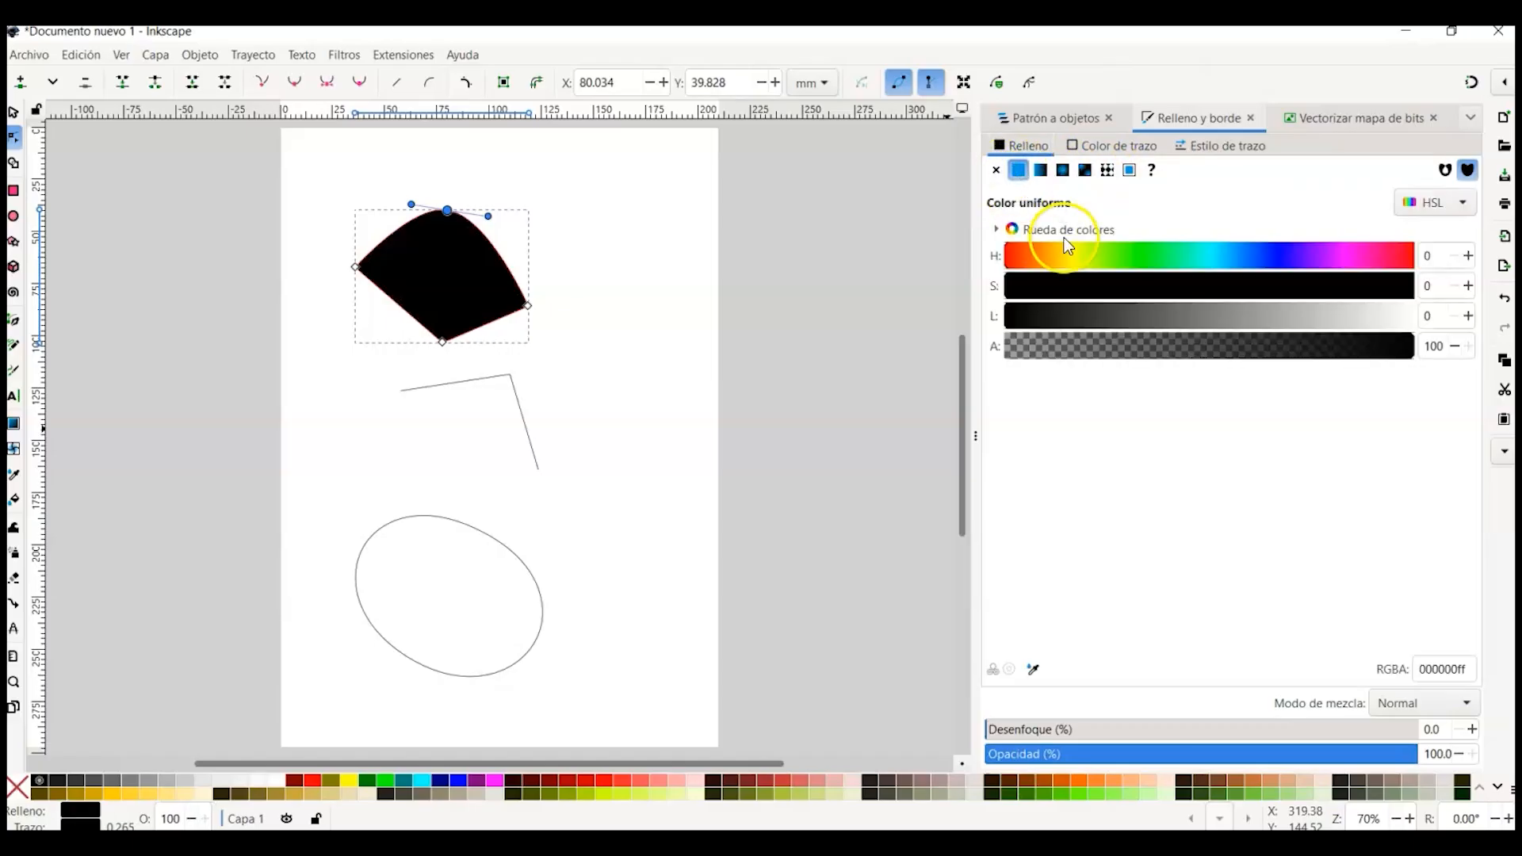
drag(1038, 264, 1125, 262)
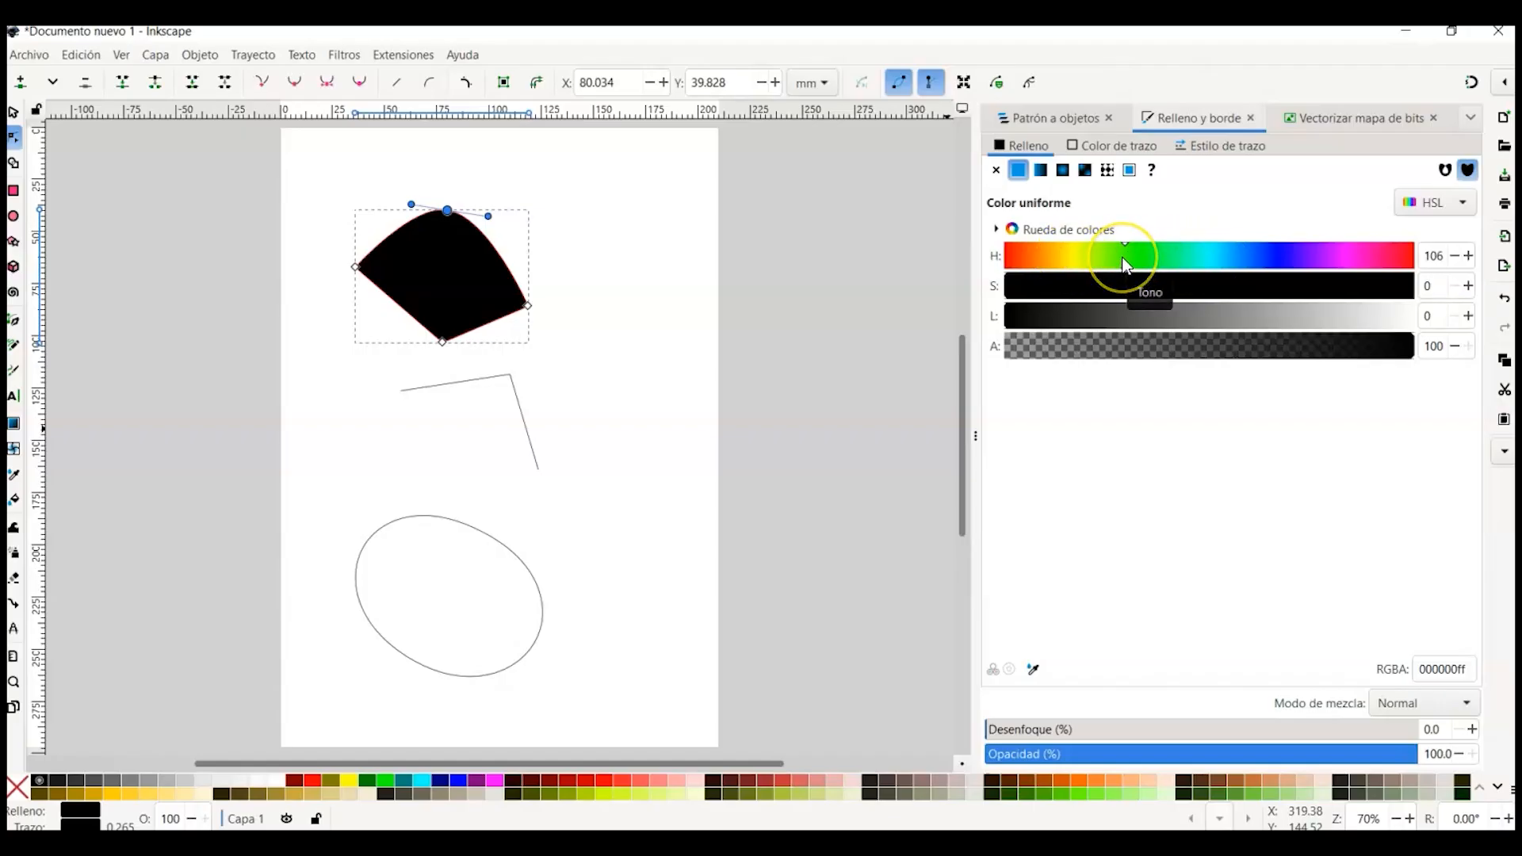
Step: Switch the color picker to RGB and set the fill's red channel to about 210
click(1456, 205)
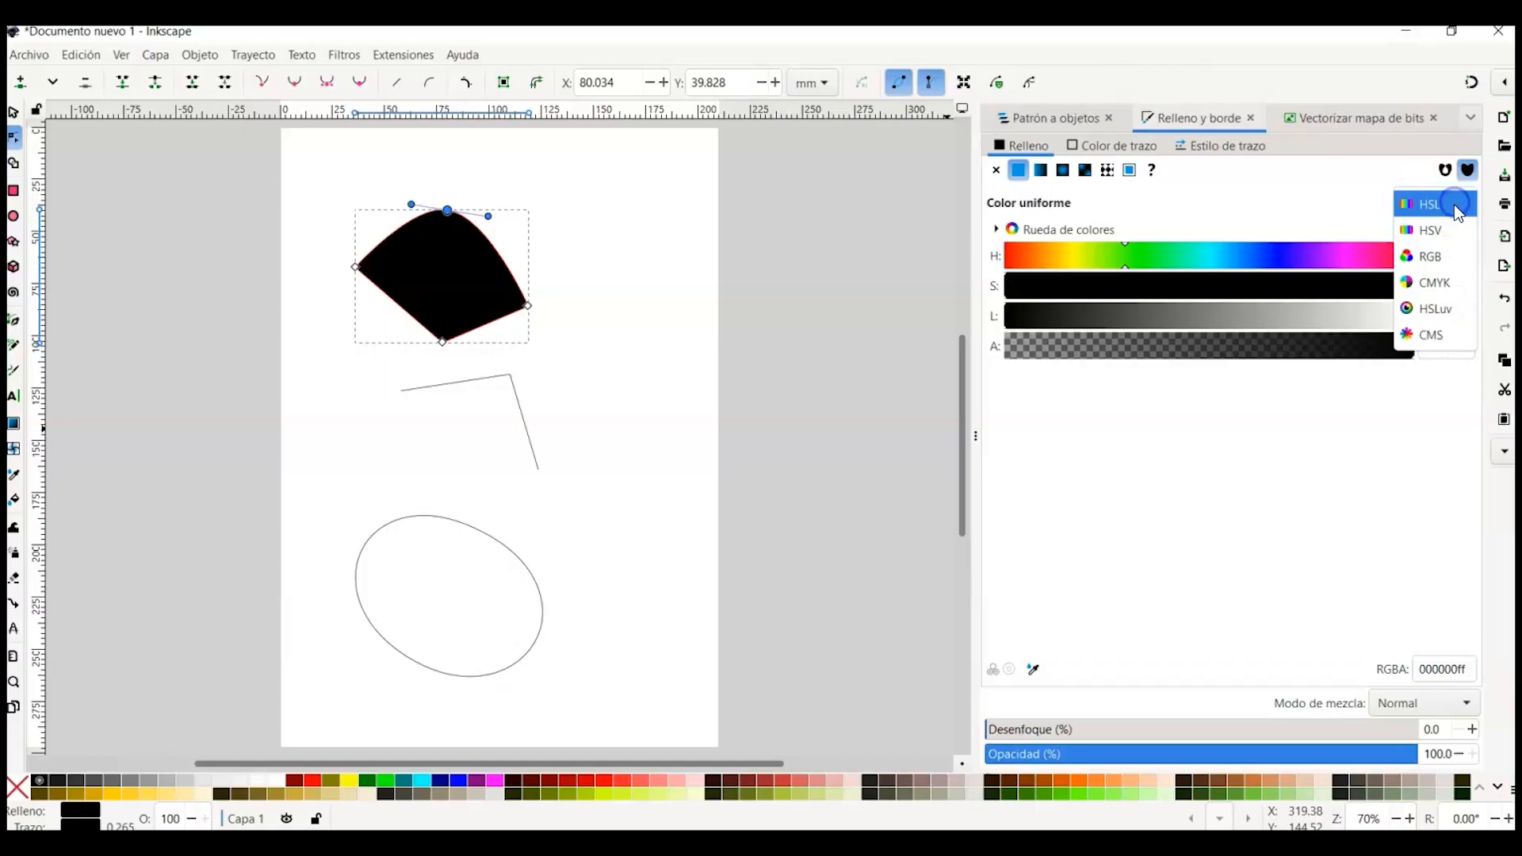
click(1437, 261)
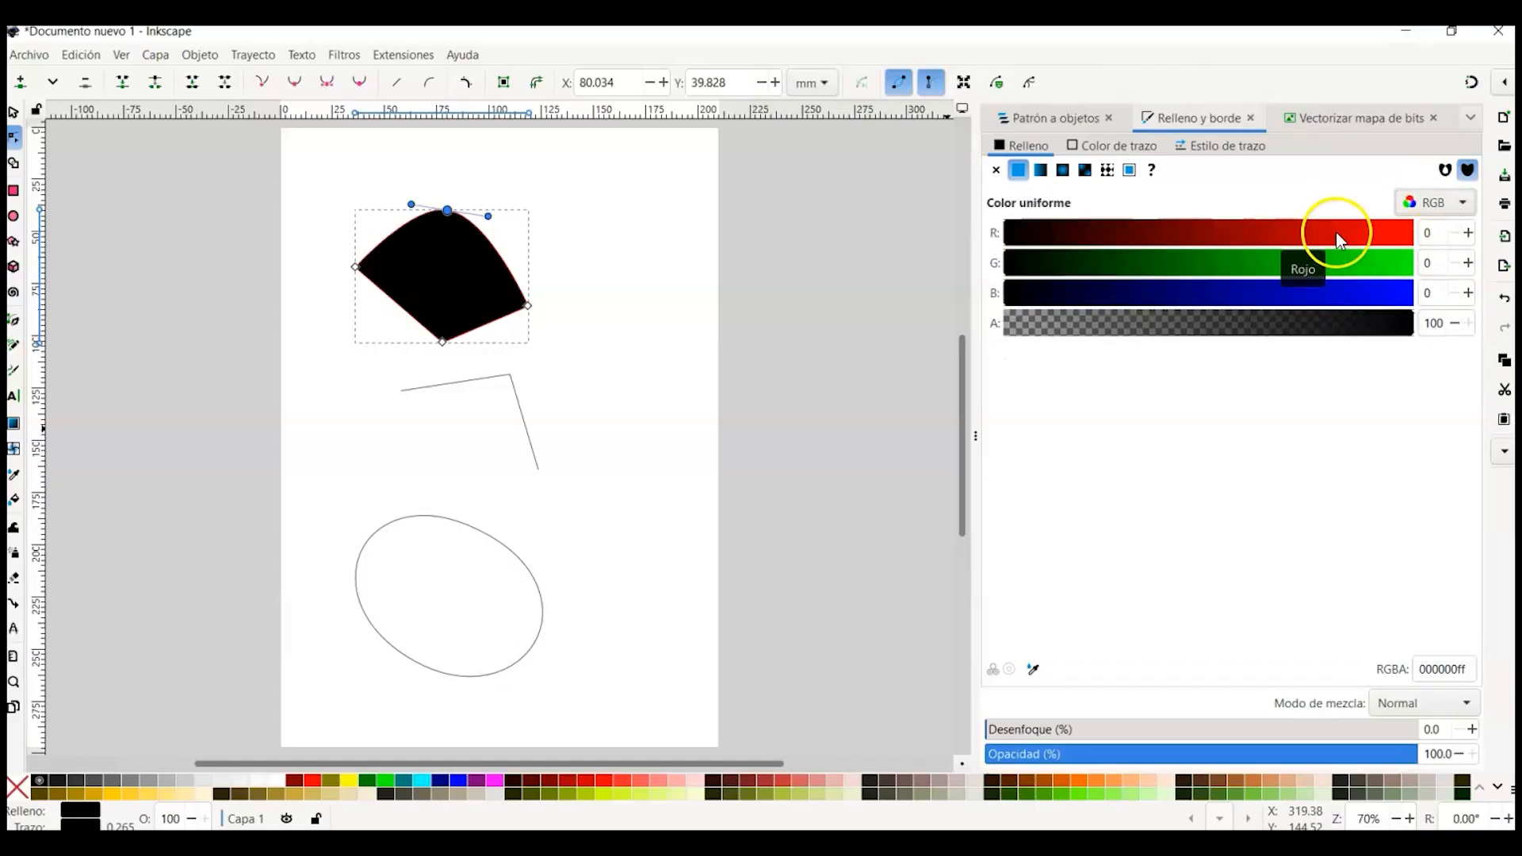
click(1360, 232)
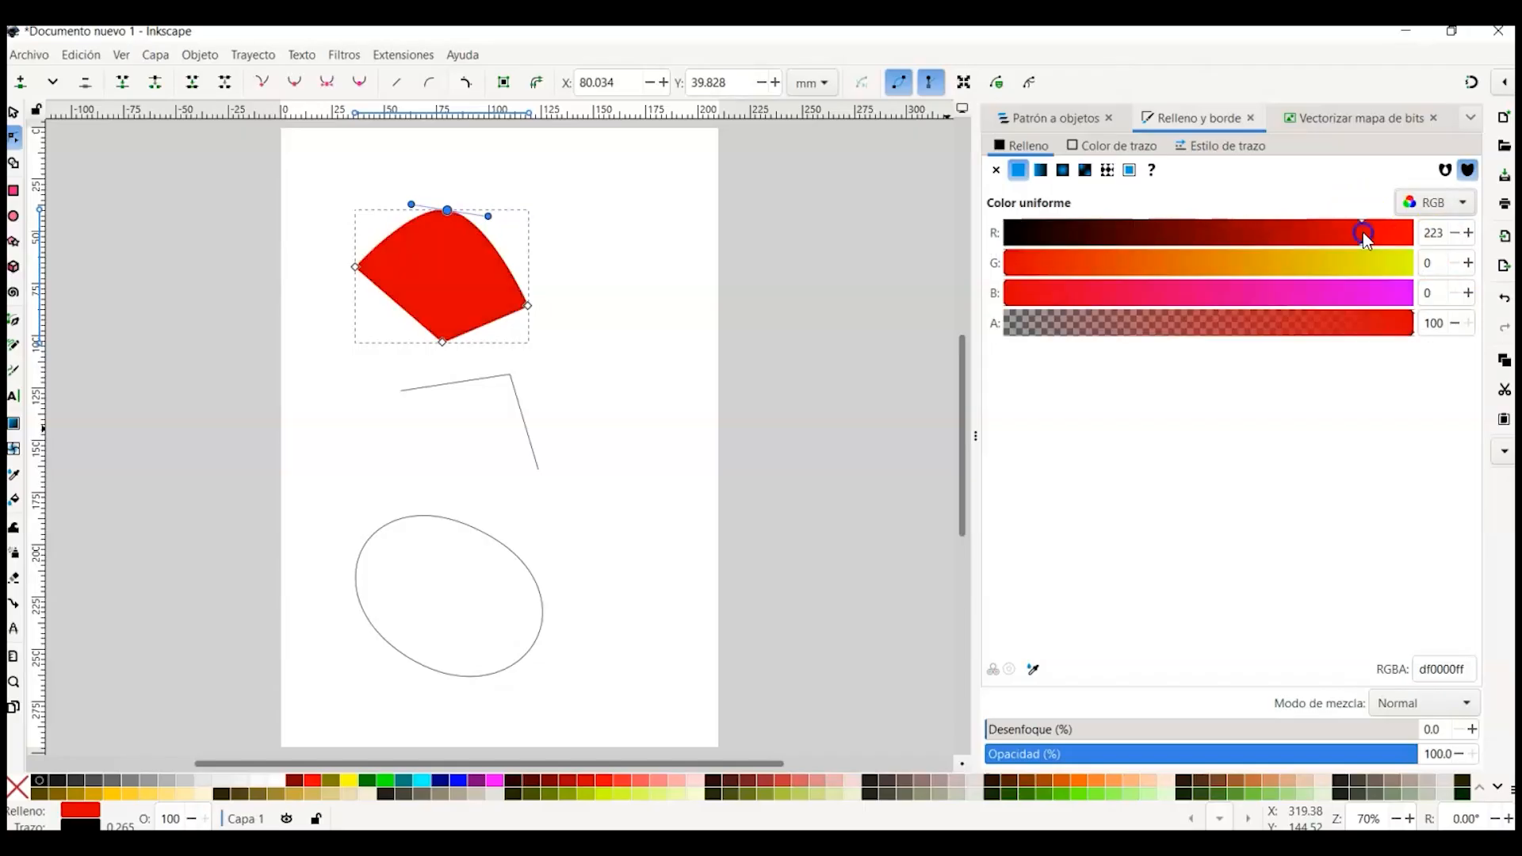
click(1336, 233)
click(1287, 233)
click(1144, 233)
click(1289, 230)
click(1341, 227)
Step: Switch the color picker back to HSL and set the fill's hue to 195
click(1452, 203)
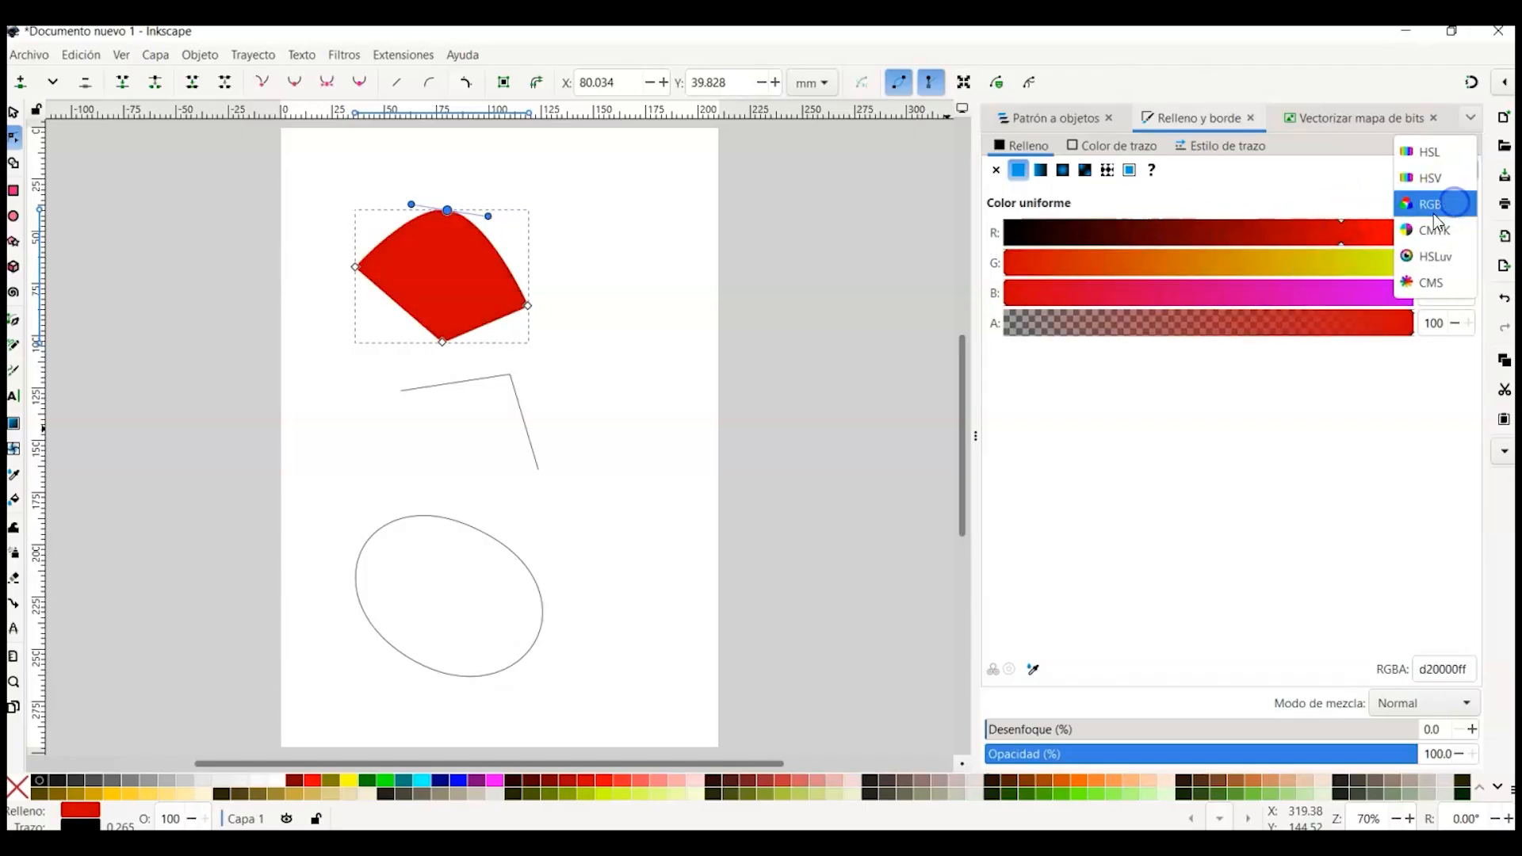
click(1438, 157)
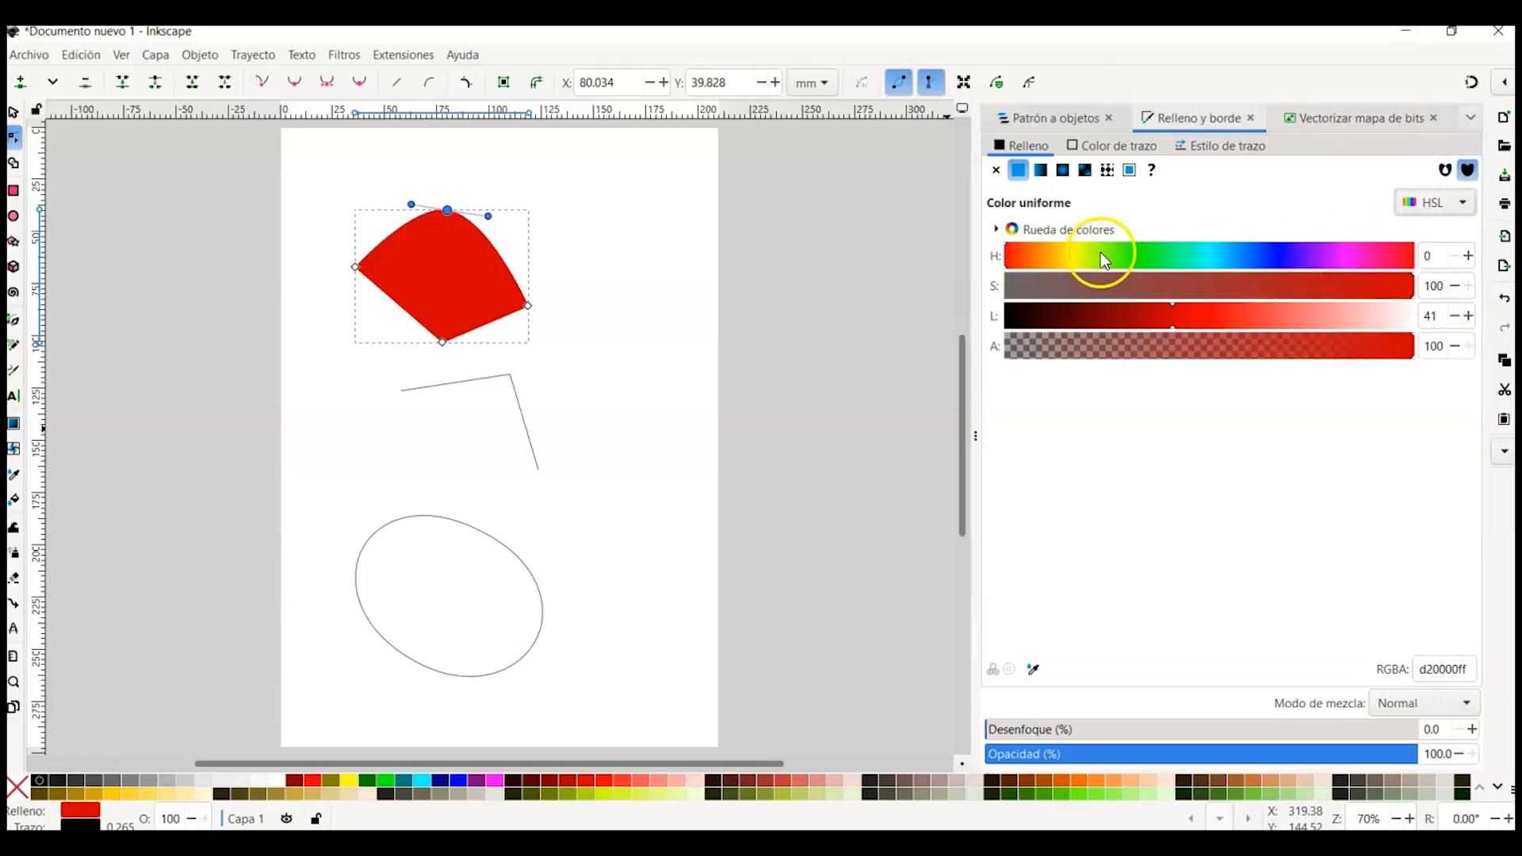
click(1172, 264)
click(1245, 257)
drag(1245, 257, 1165, 257)
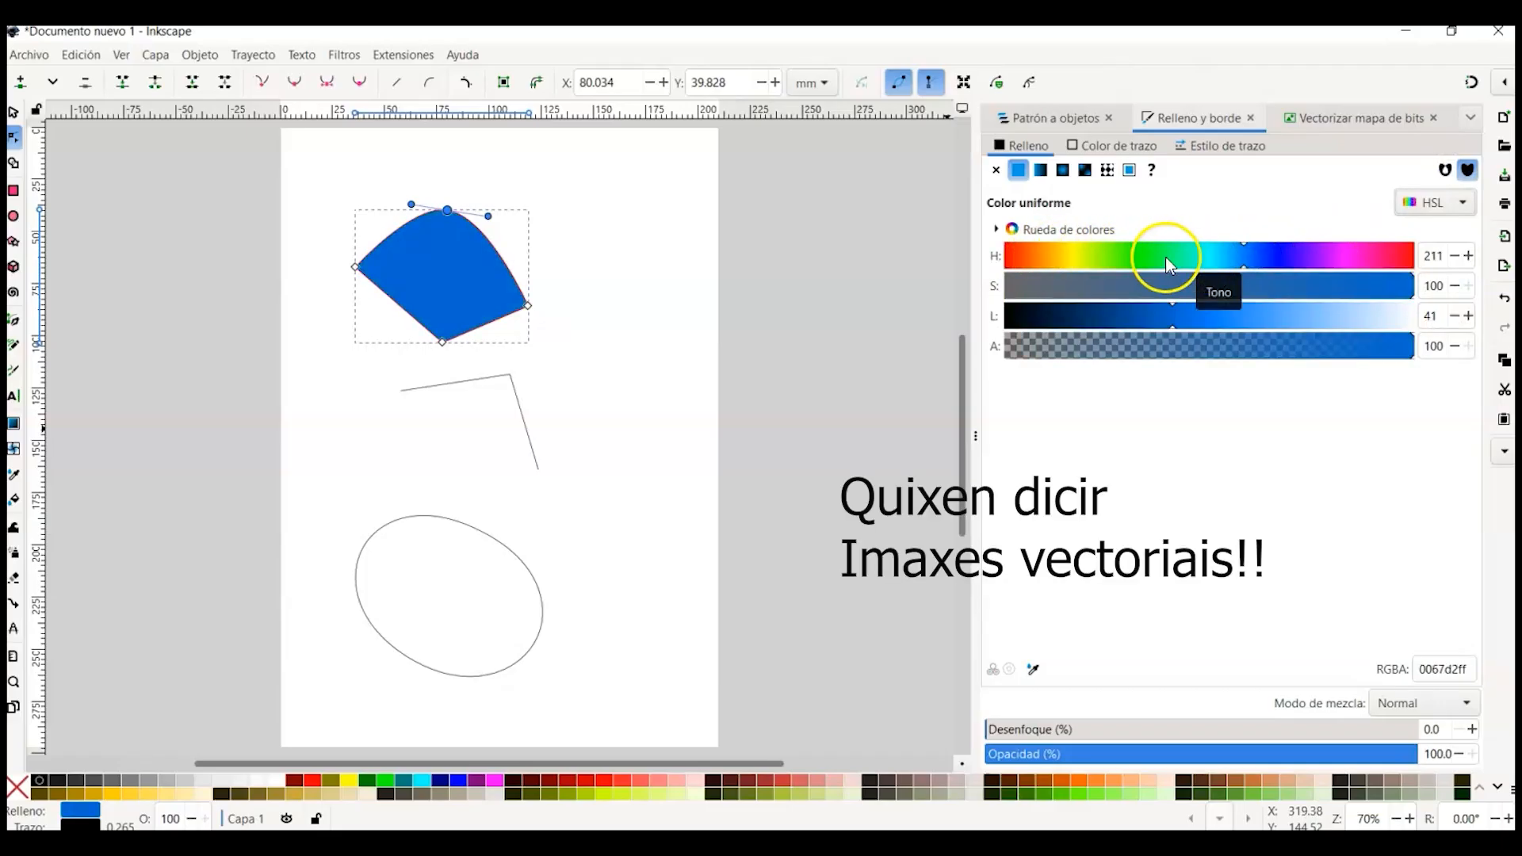
click(1226, 255)
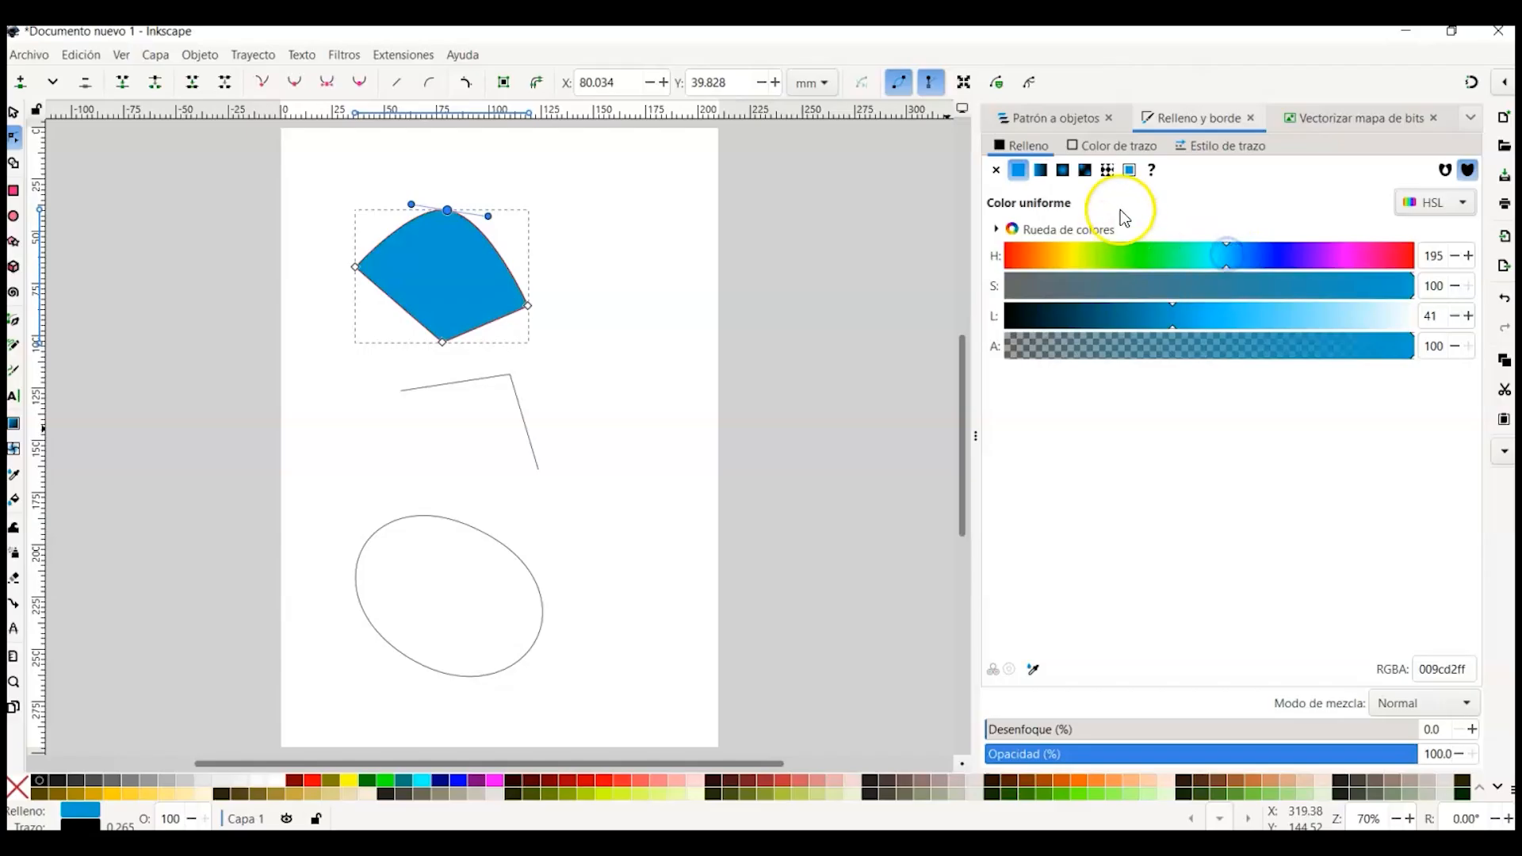
Step: Change the fill to a linear gradient, move the gradient's start handle, and select its end stop
click(1041, 170)
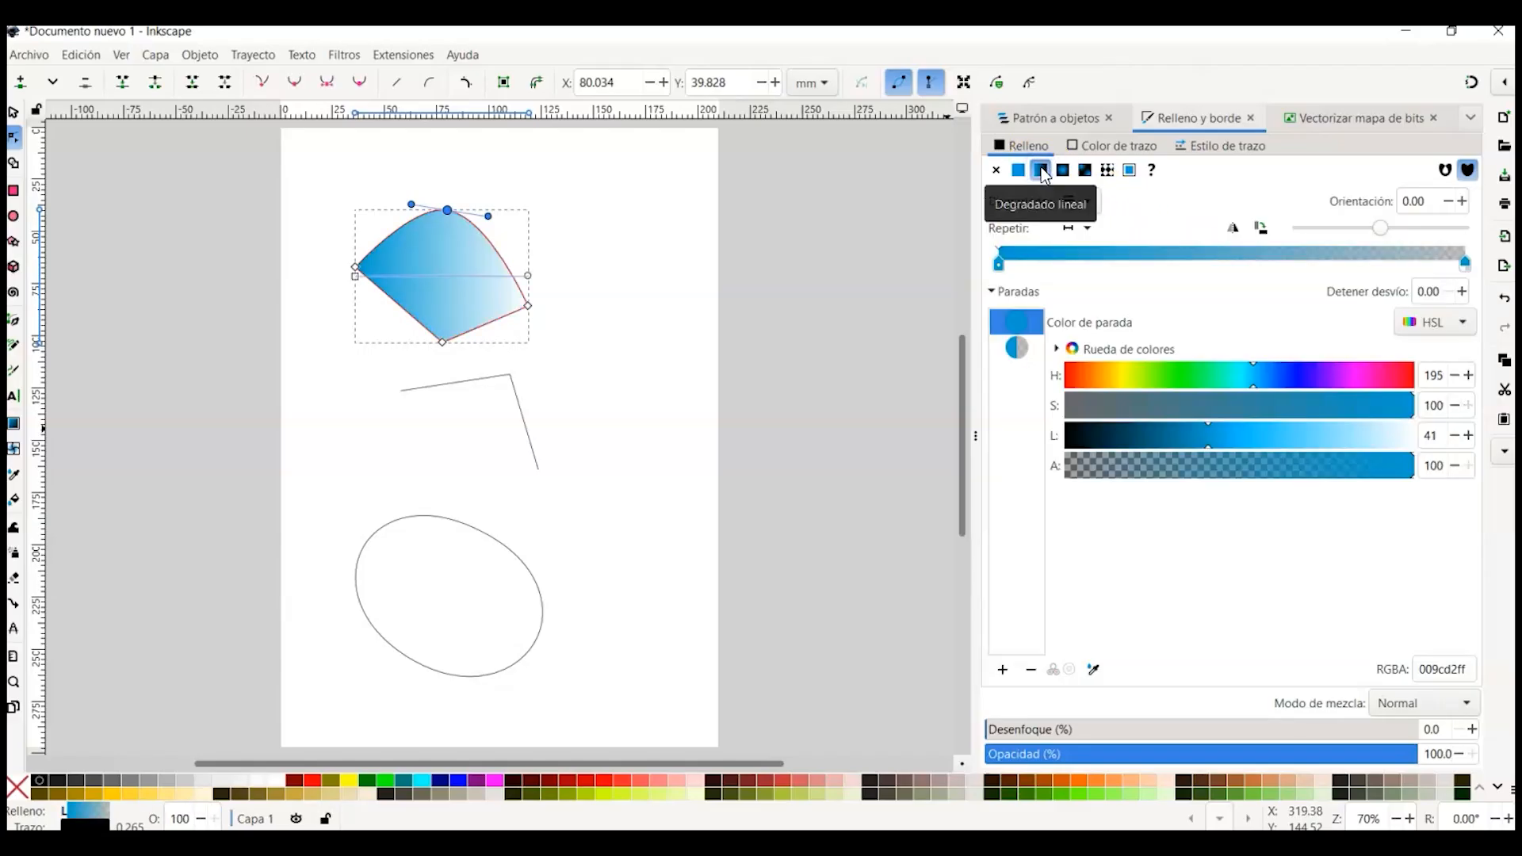
drag(358, 269, 458, 282)
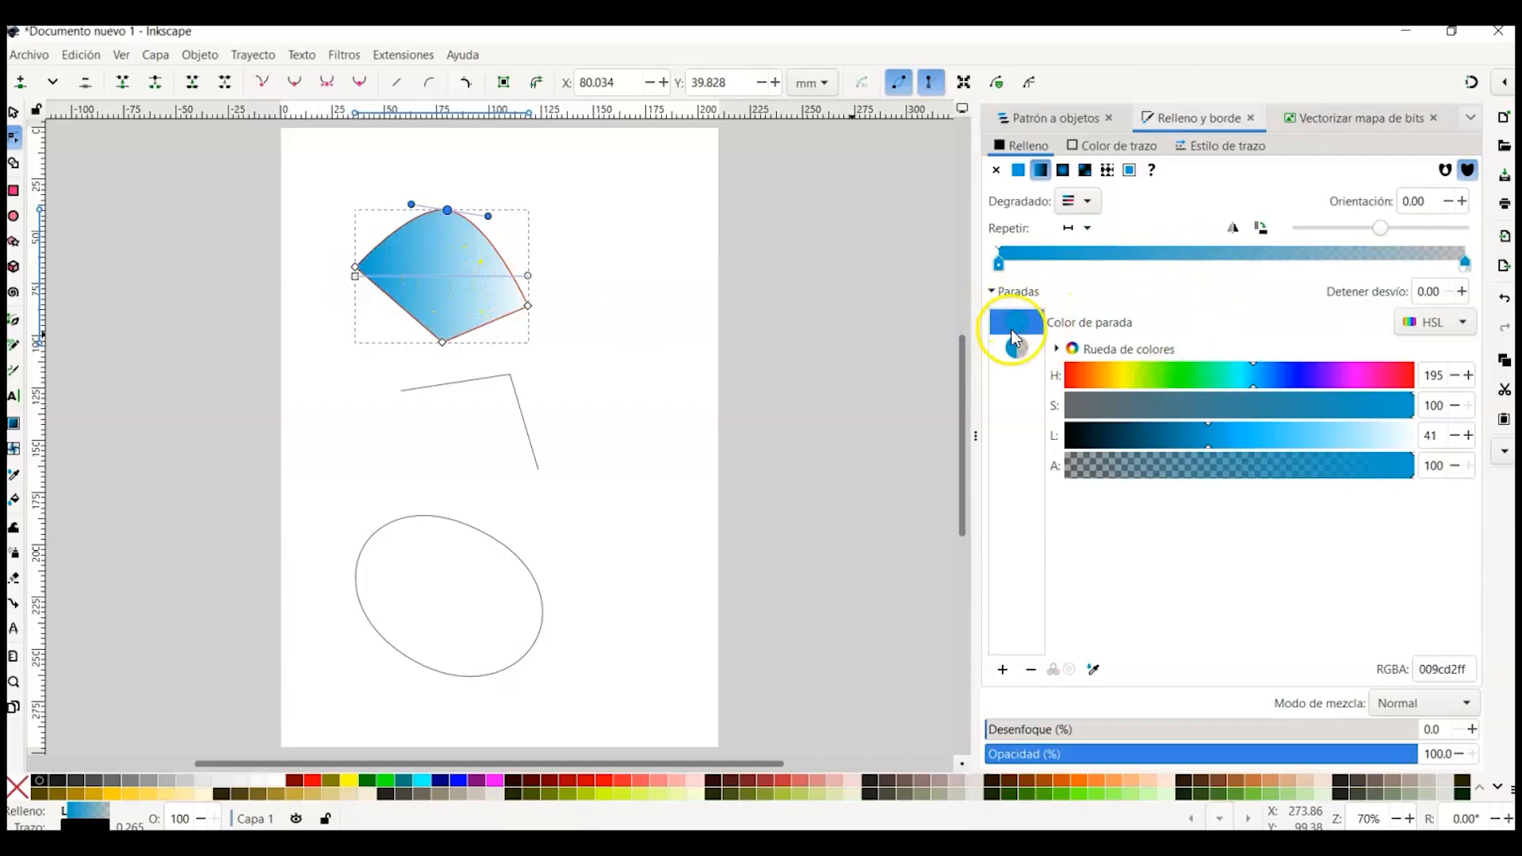
click(1014, 350)
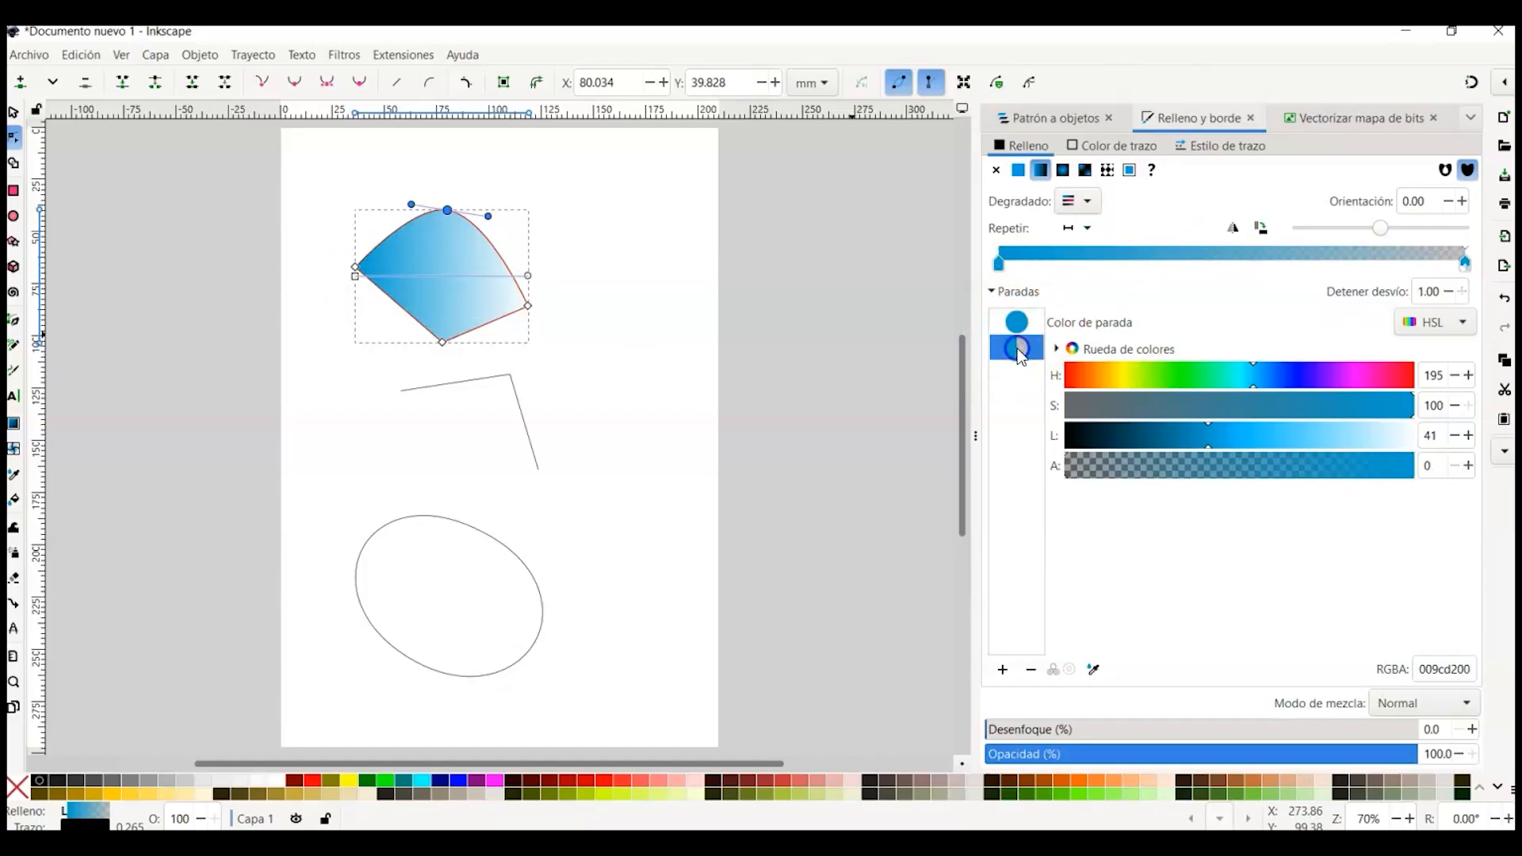
Step: Set the gradient's end stop to hue 315 with an alpha of 73
click(1371, 379)
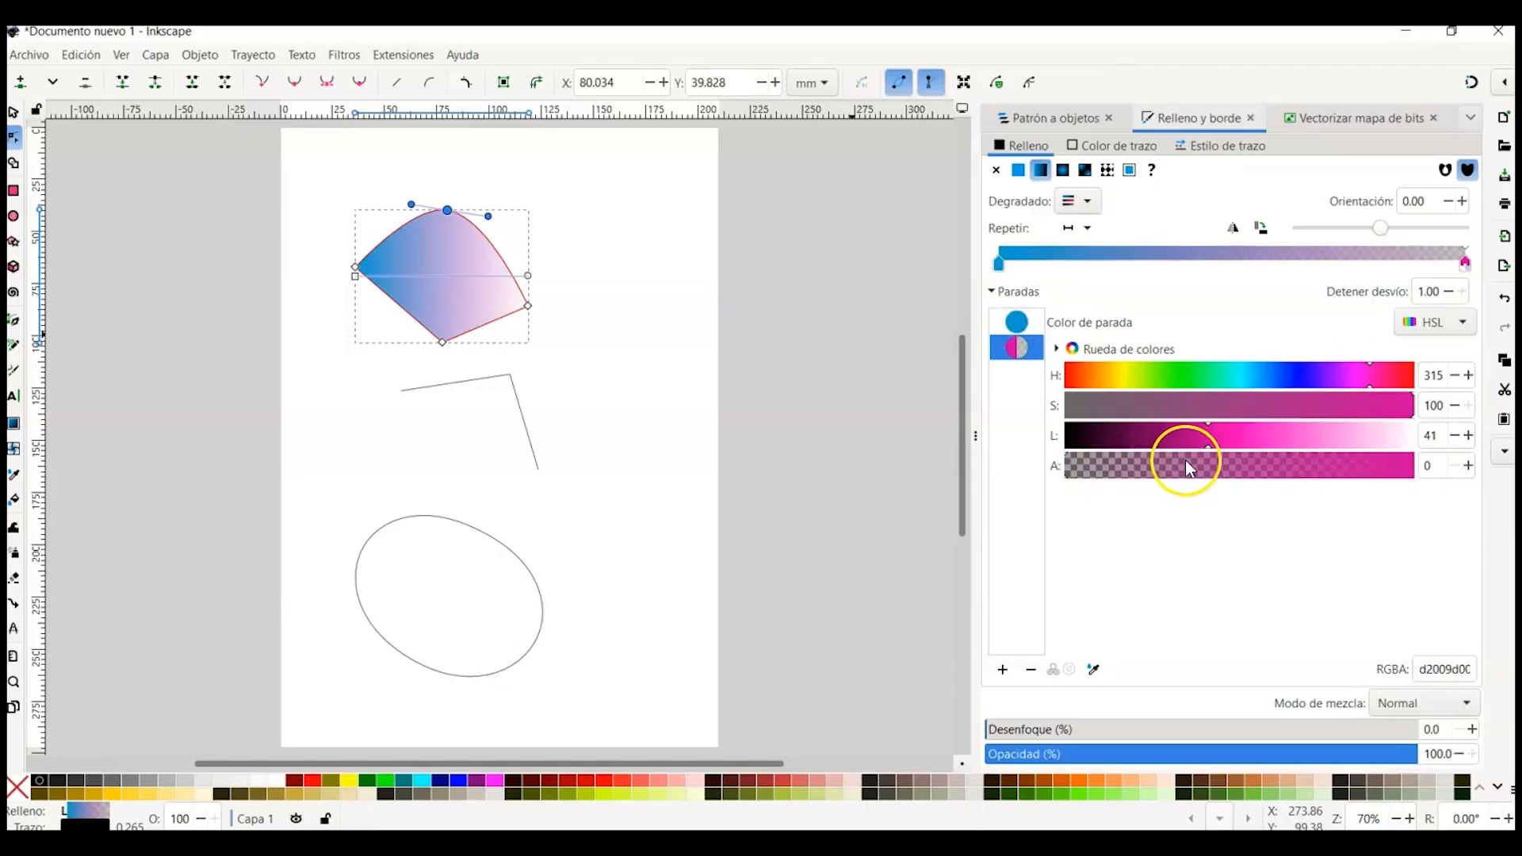
drag(1206, 470, 1417, 468)
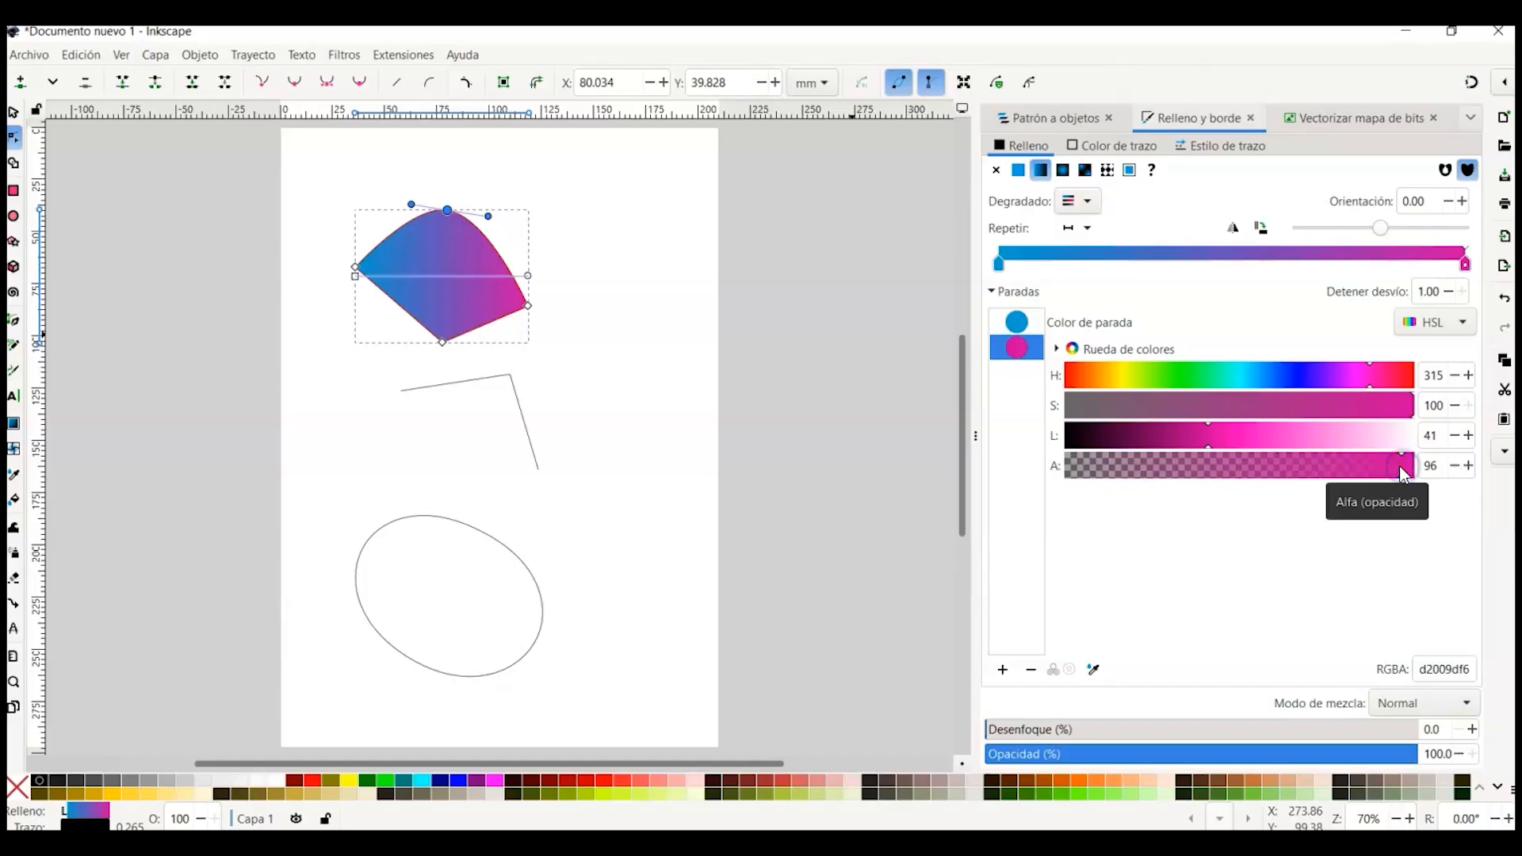
drag(1399, 474, 1331, 473)
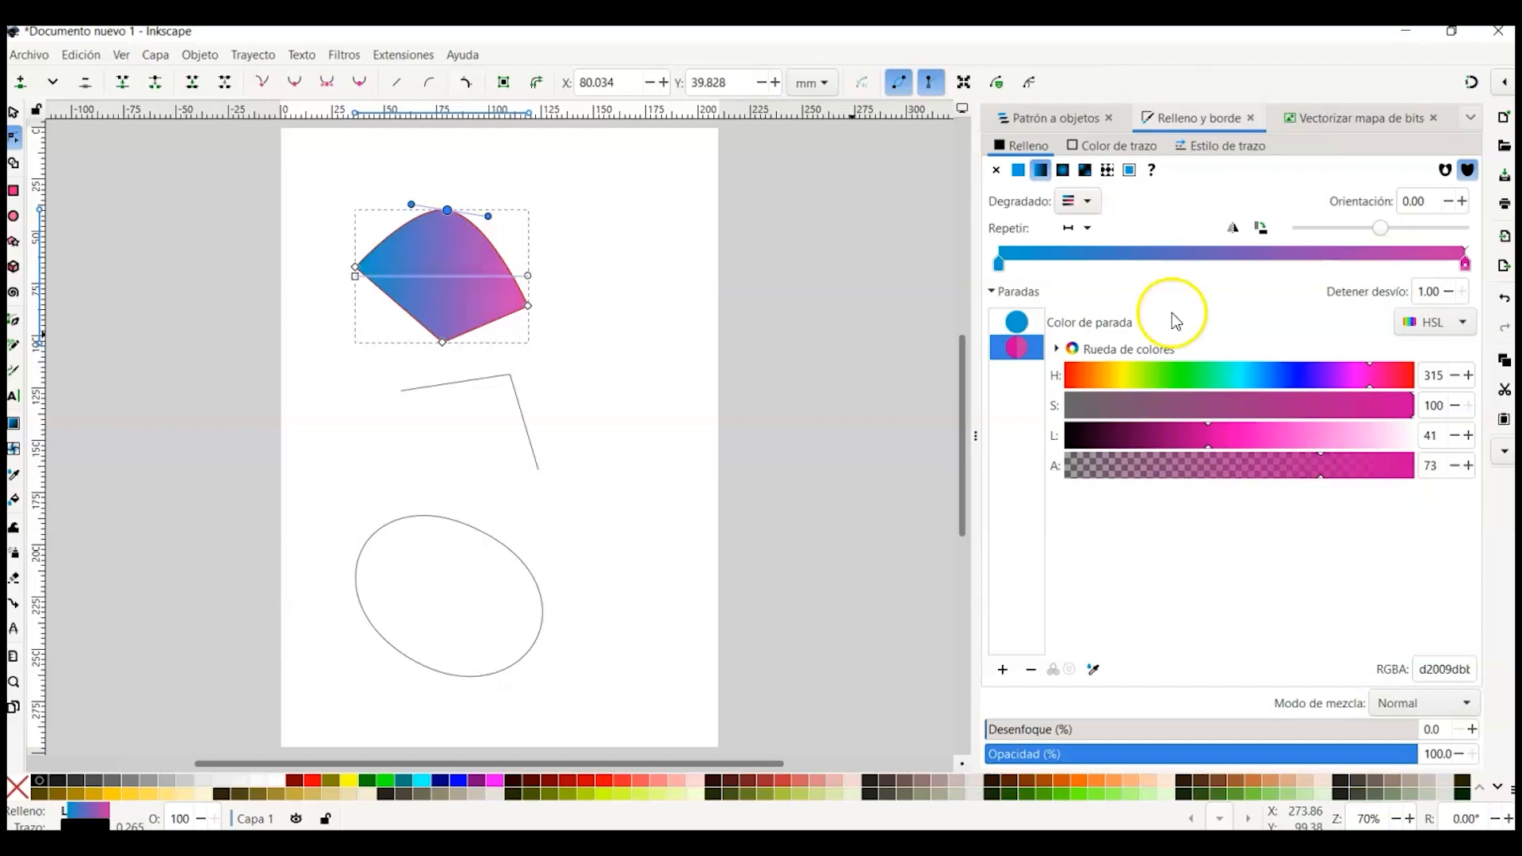
Step: Set the shape's stroke to lime green with a width of 1.365 mm
click(1107, 145)
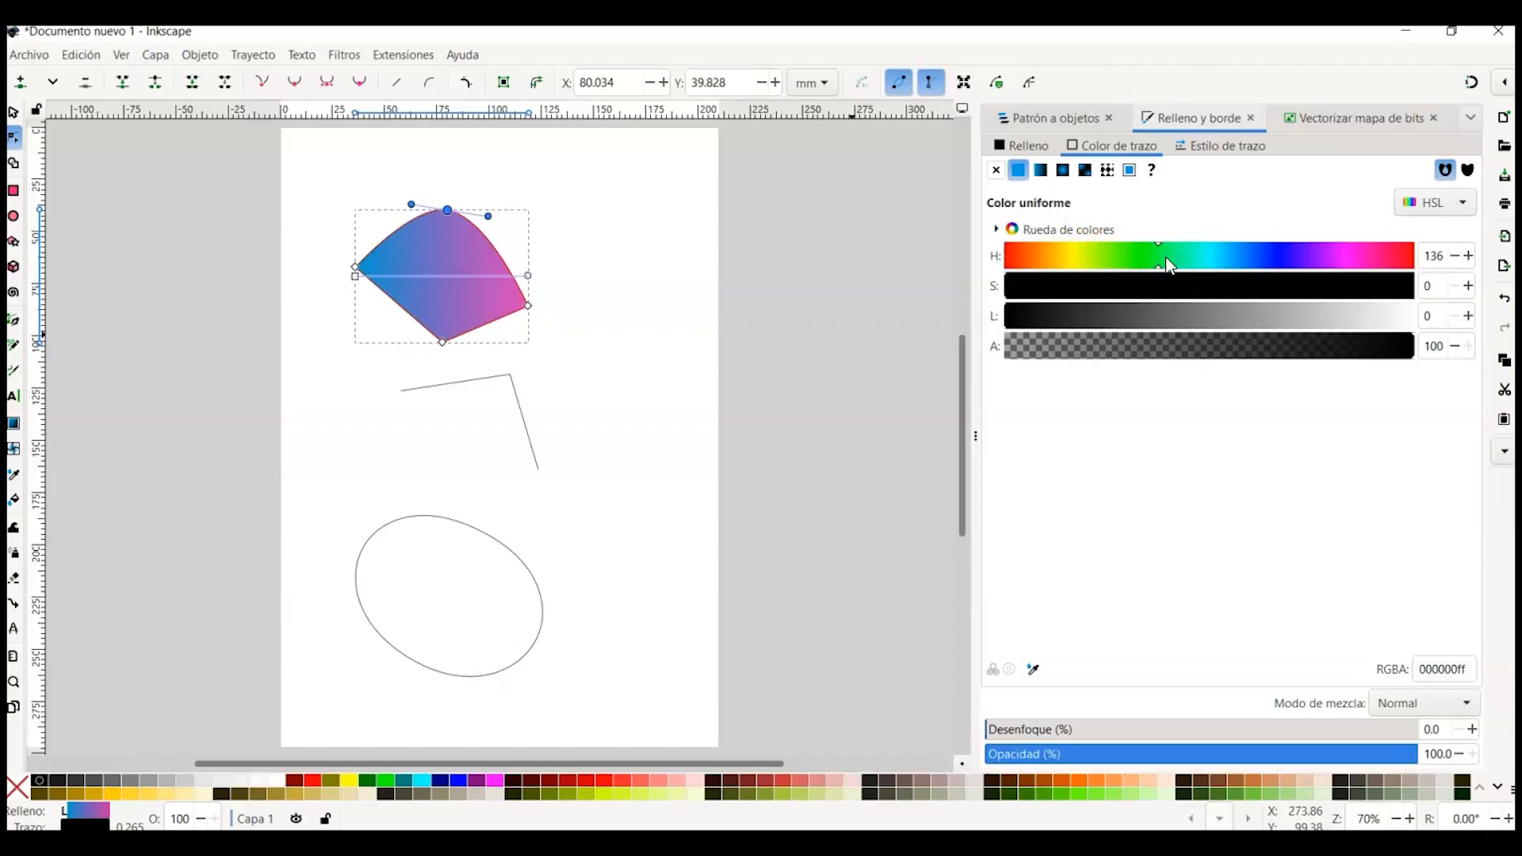
shift+click(386, 783)
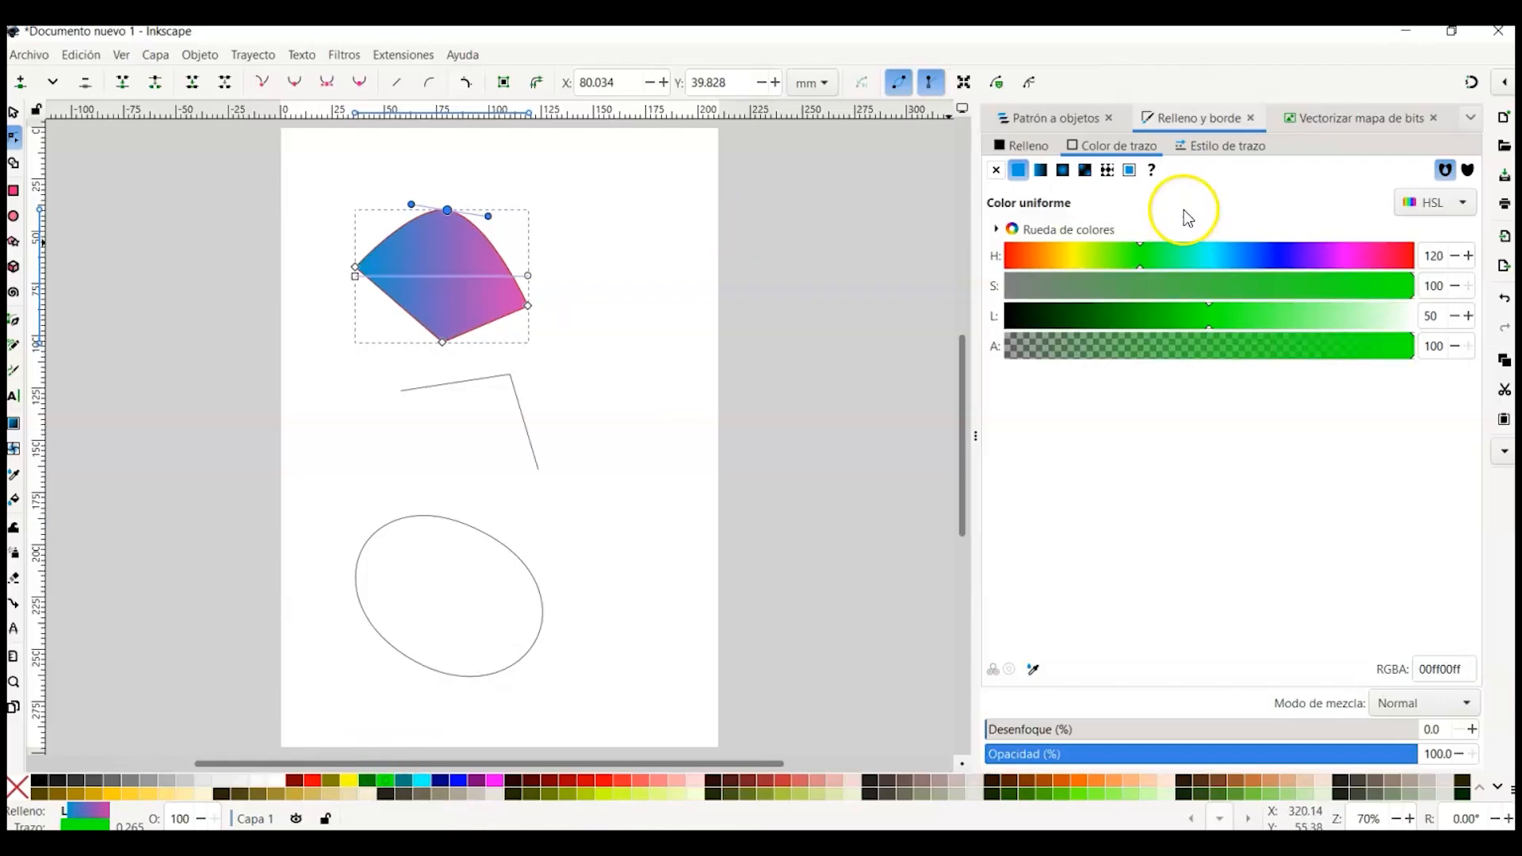
click(1197, 146)
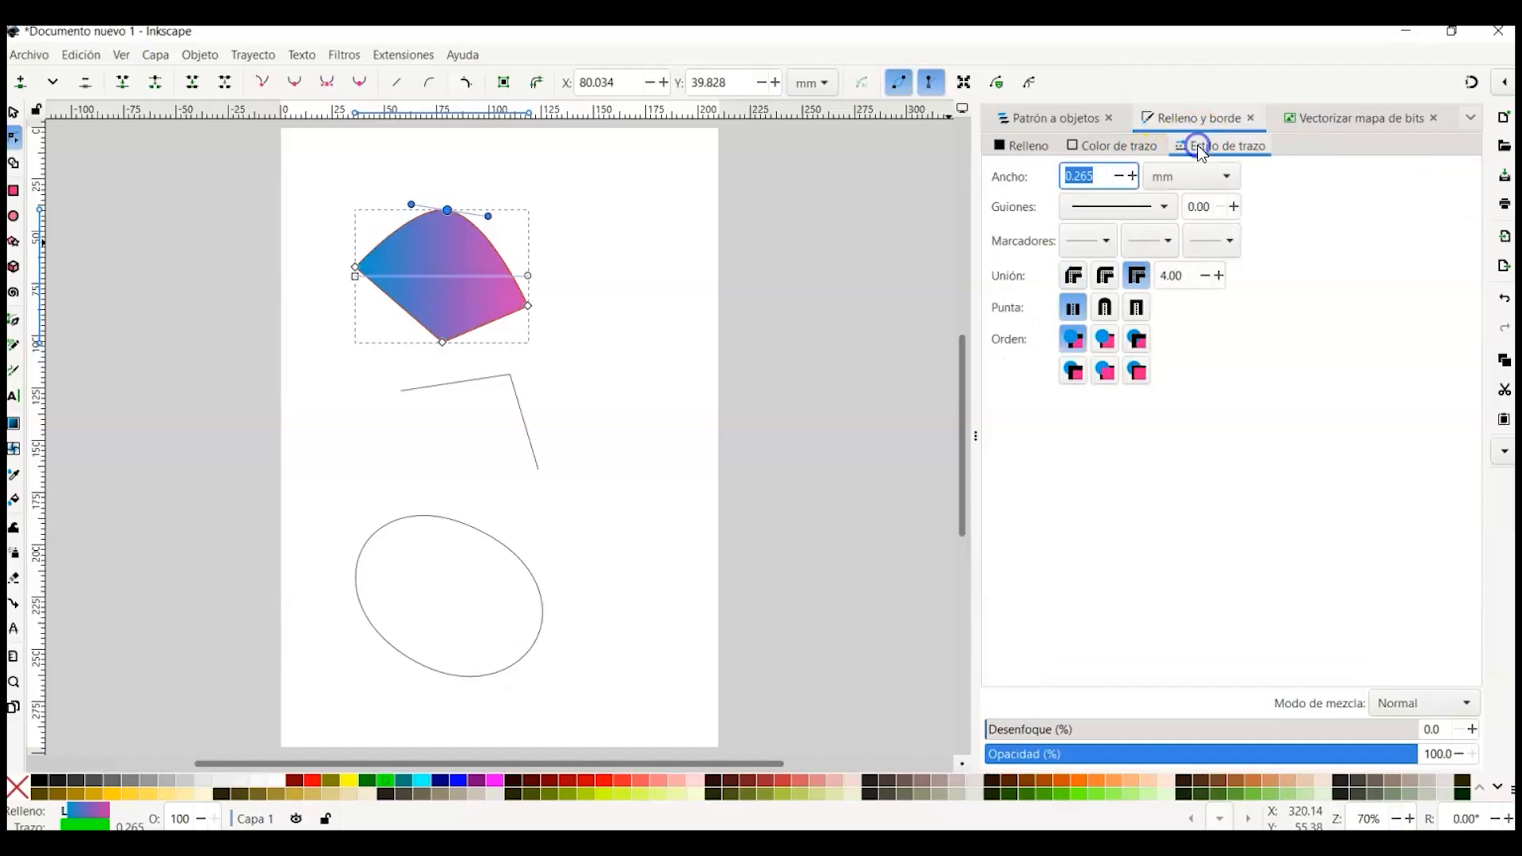
click(1134, 176)
click(1133, 176)
click(1133, 176)
click(1136, 176)
click(1136, 176)
click(1133, 177)
click(1133, 178)
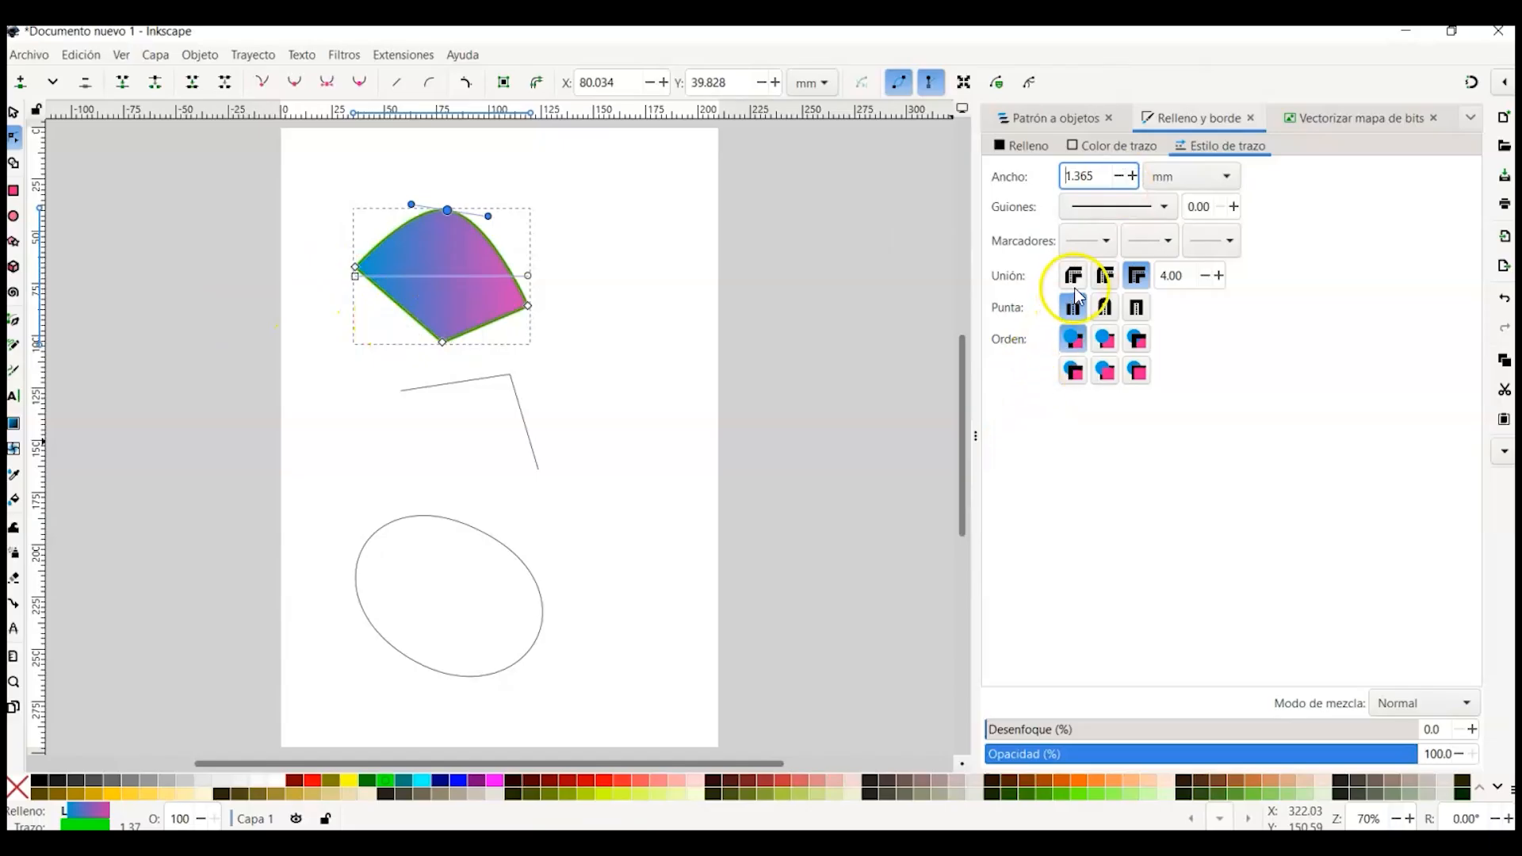
Step: Apply a dashed stroke pattern of 8 1 to the shape
click(1165, 208)
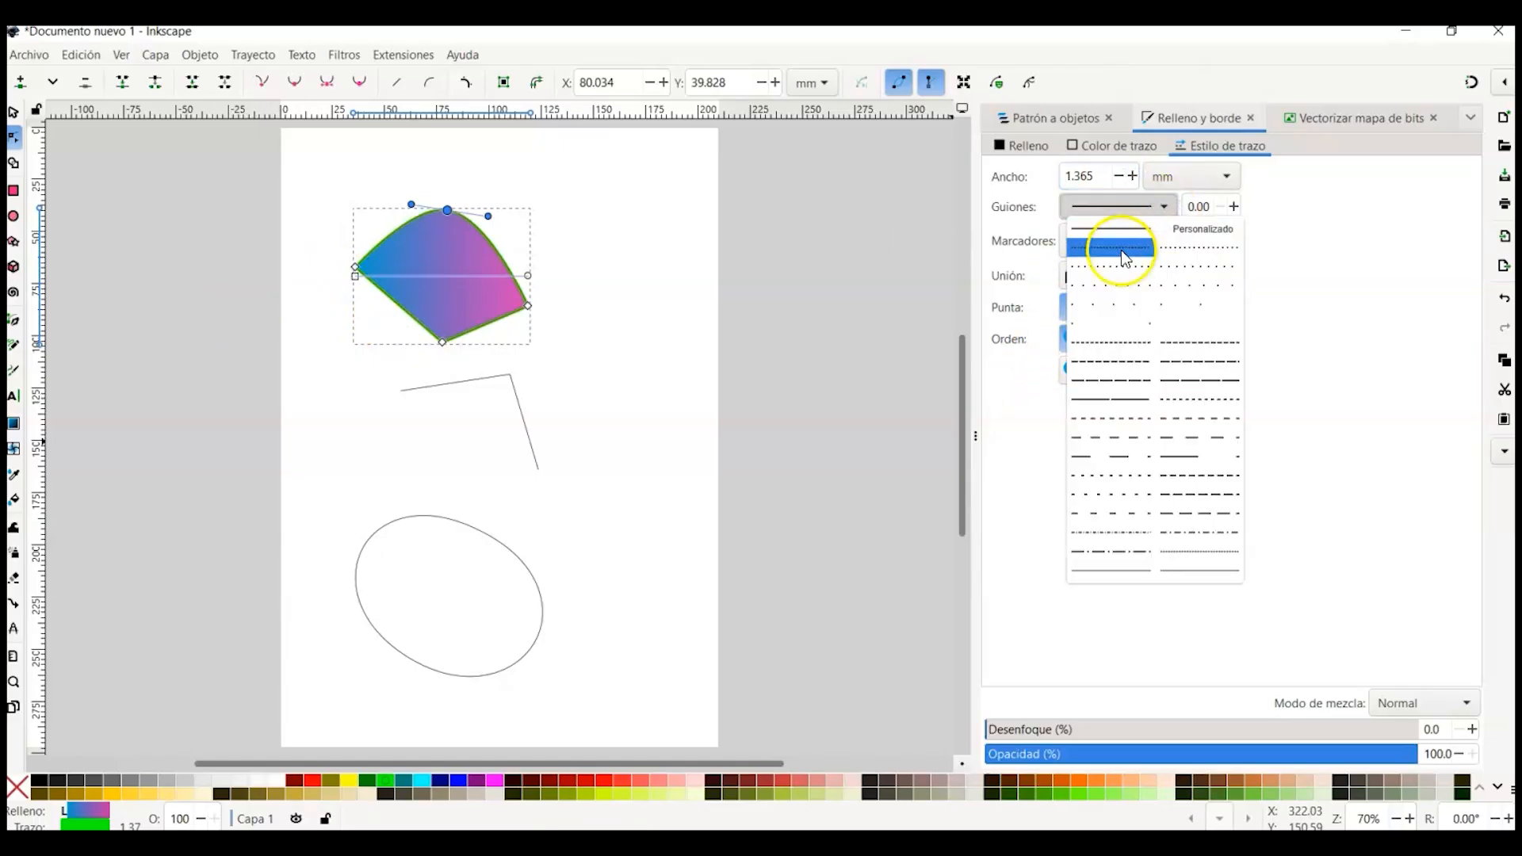
click(1121, 250)
click(1135, 210)
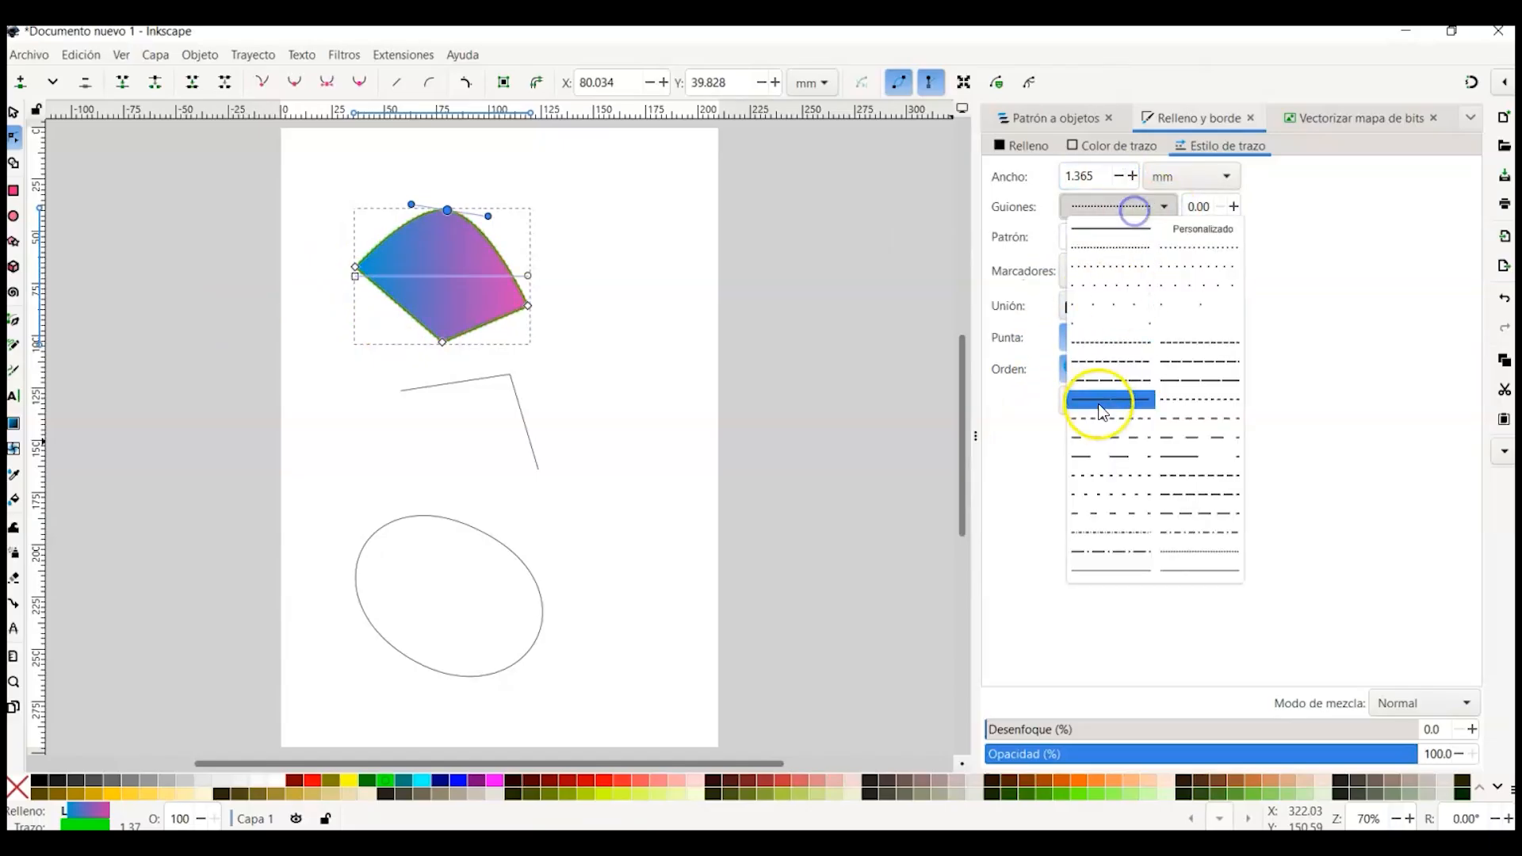
click(1106, 377)
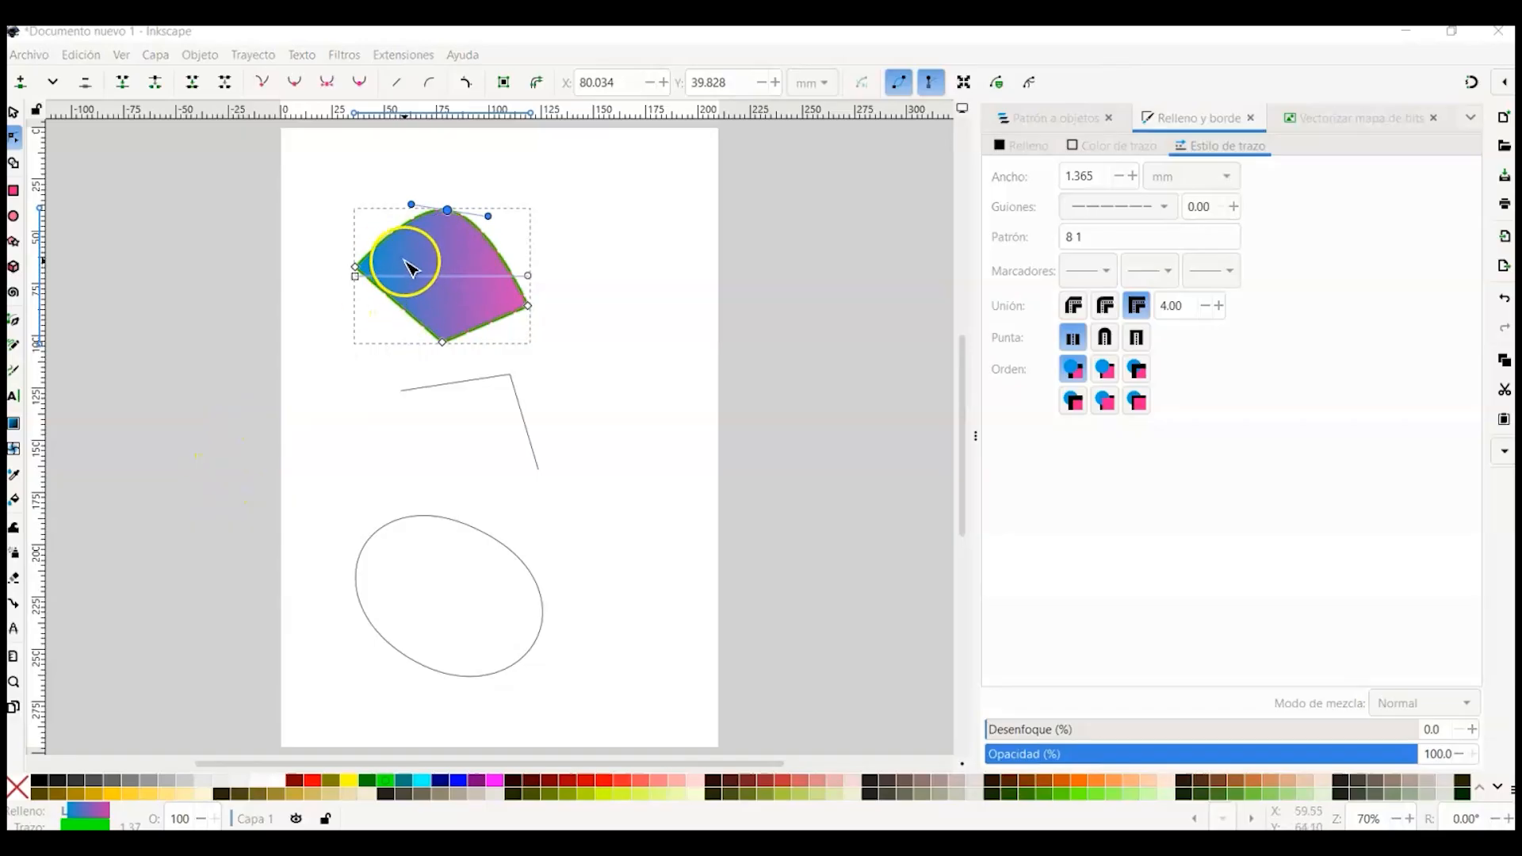
Step: Scale the shape to about 84 by 79 mm
click(15, 117)
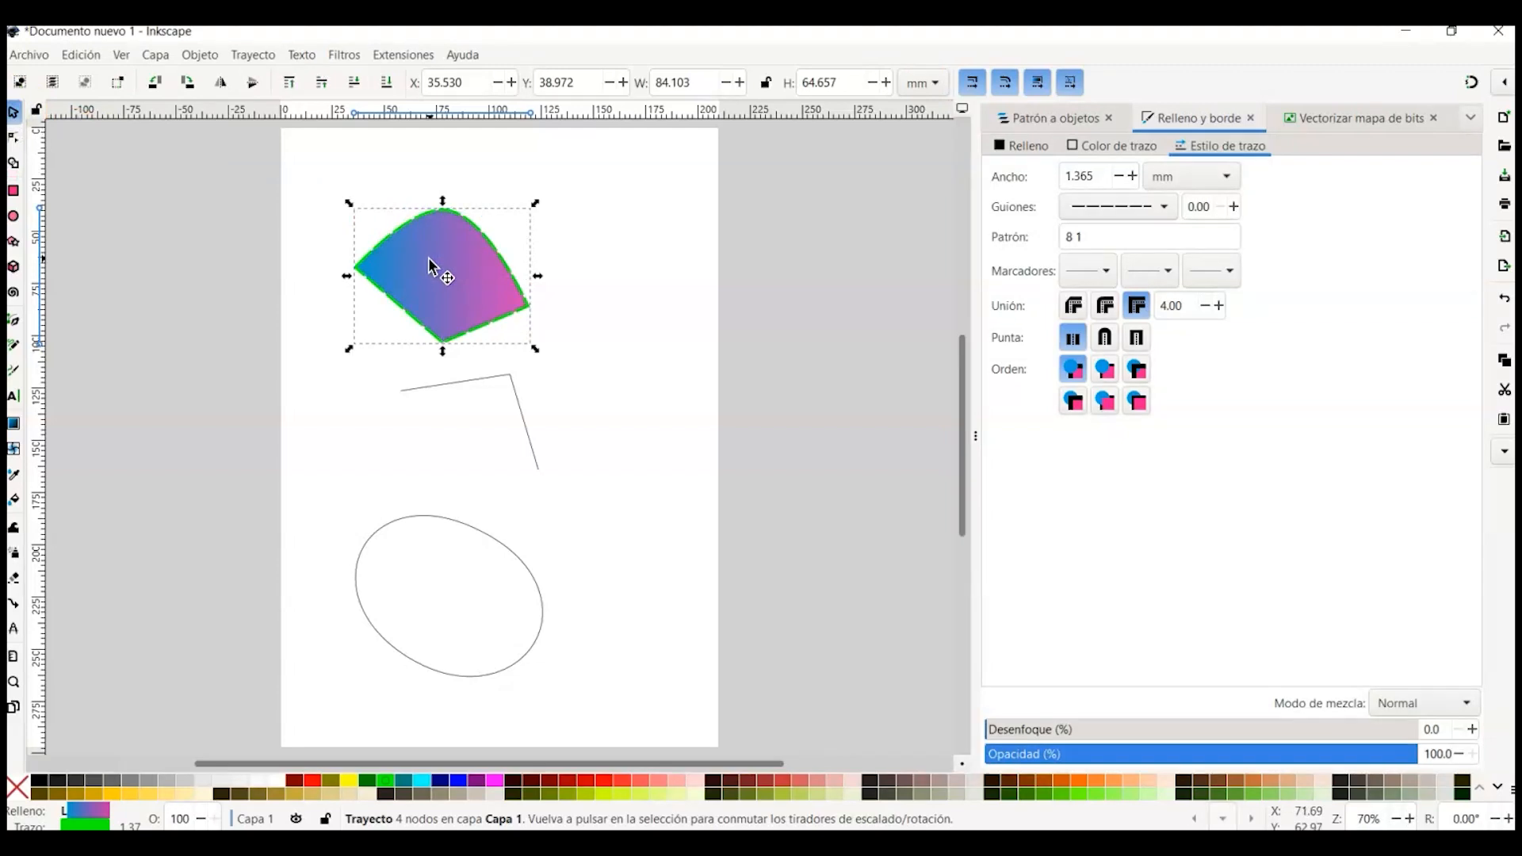
drag(535, 348, 564, 470)
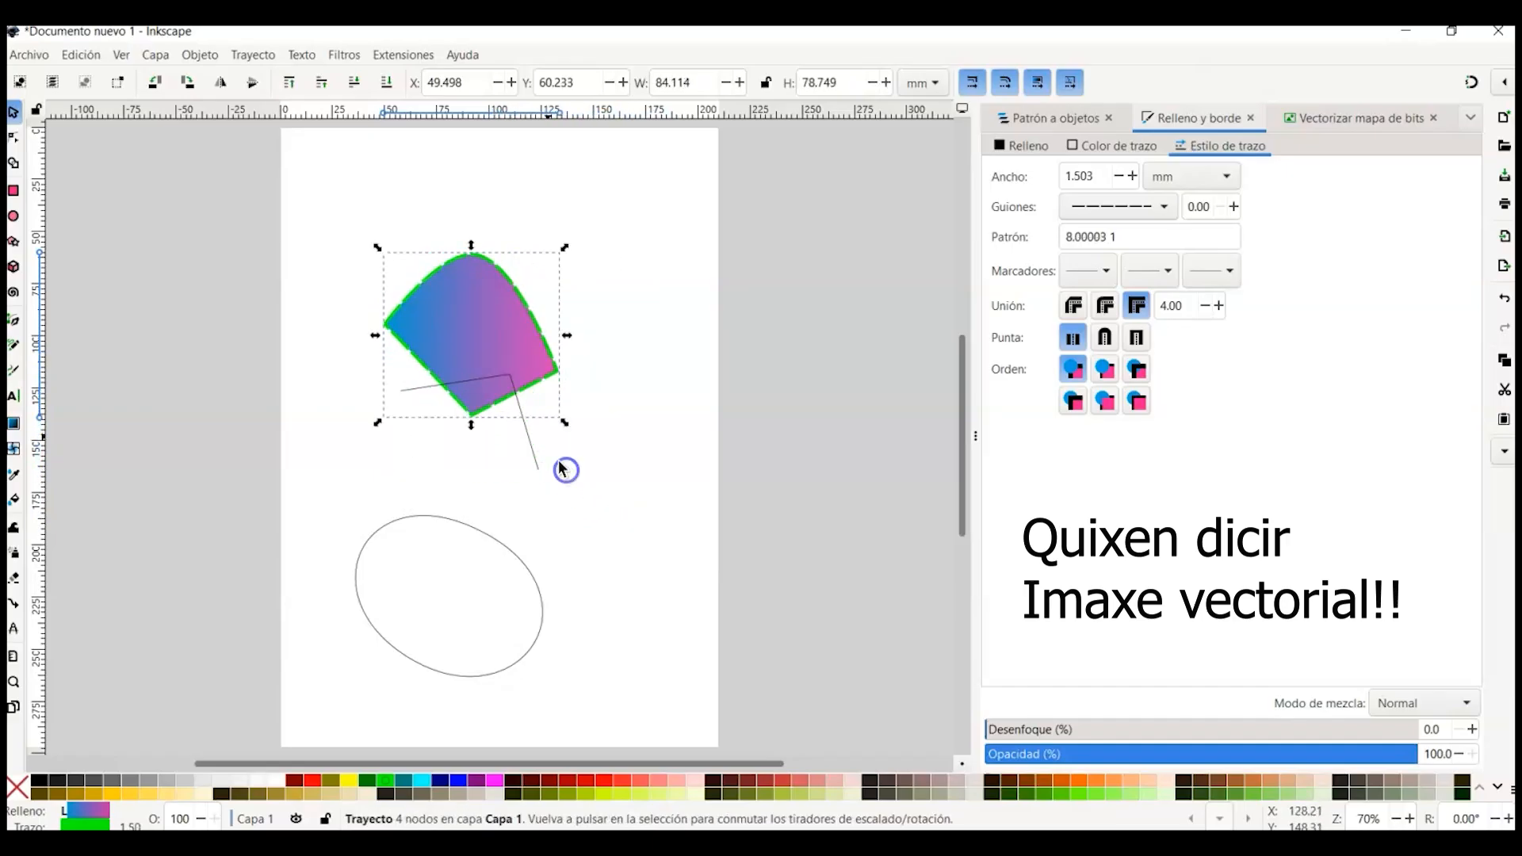
Step: Rotate the shape slightly counterclockwise
click(468, 339)
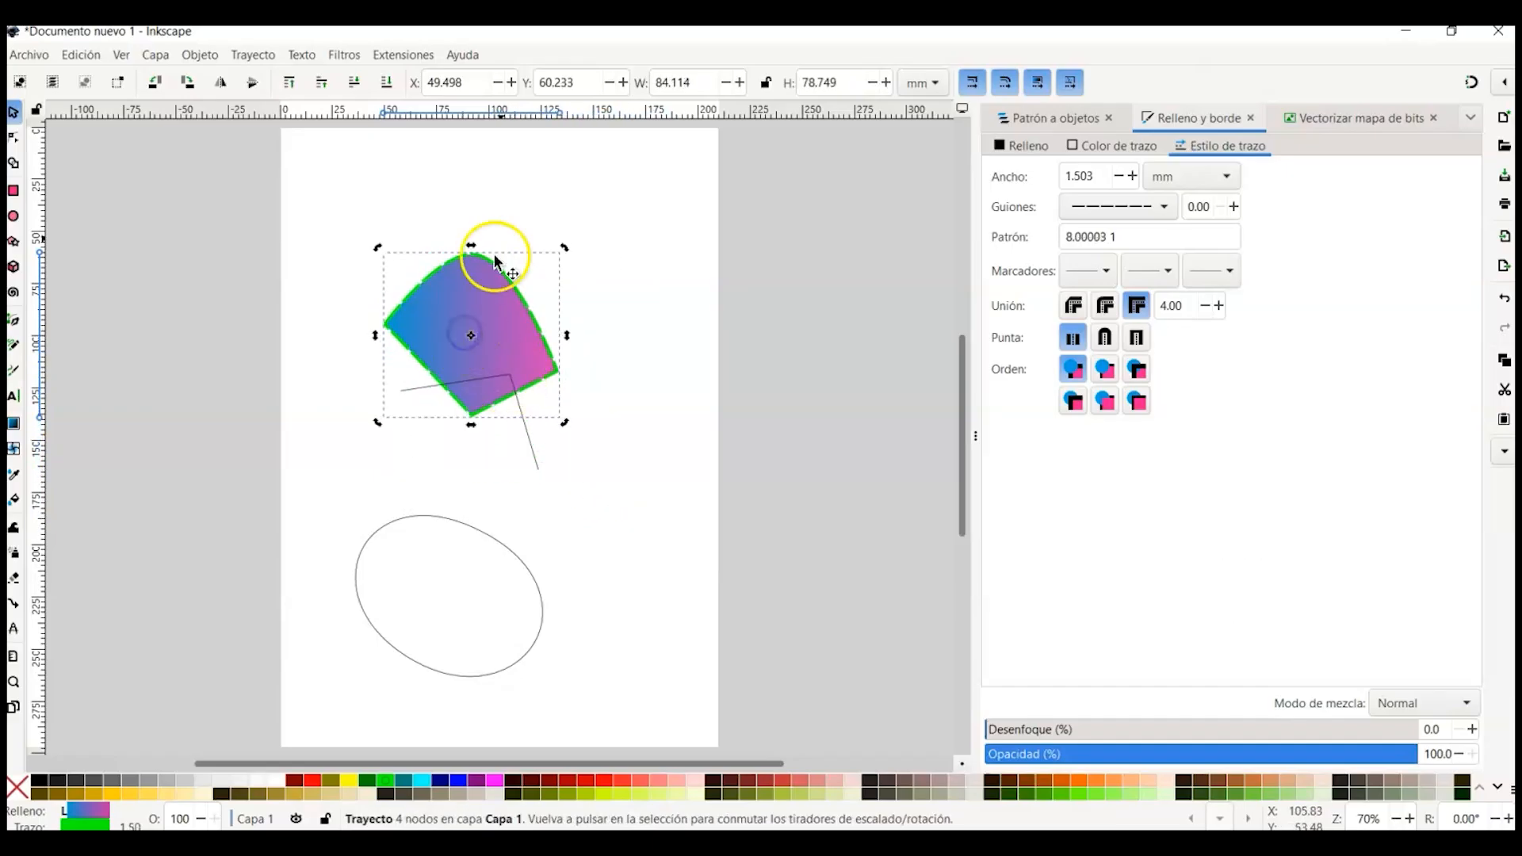
drag(384, 250, 324, 281)
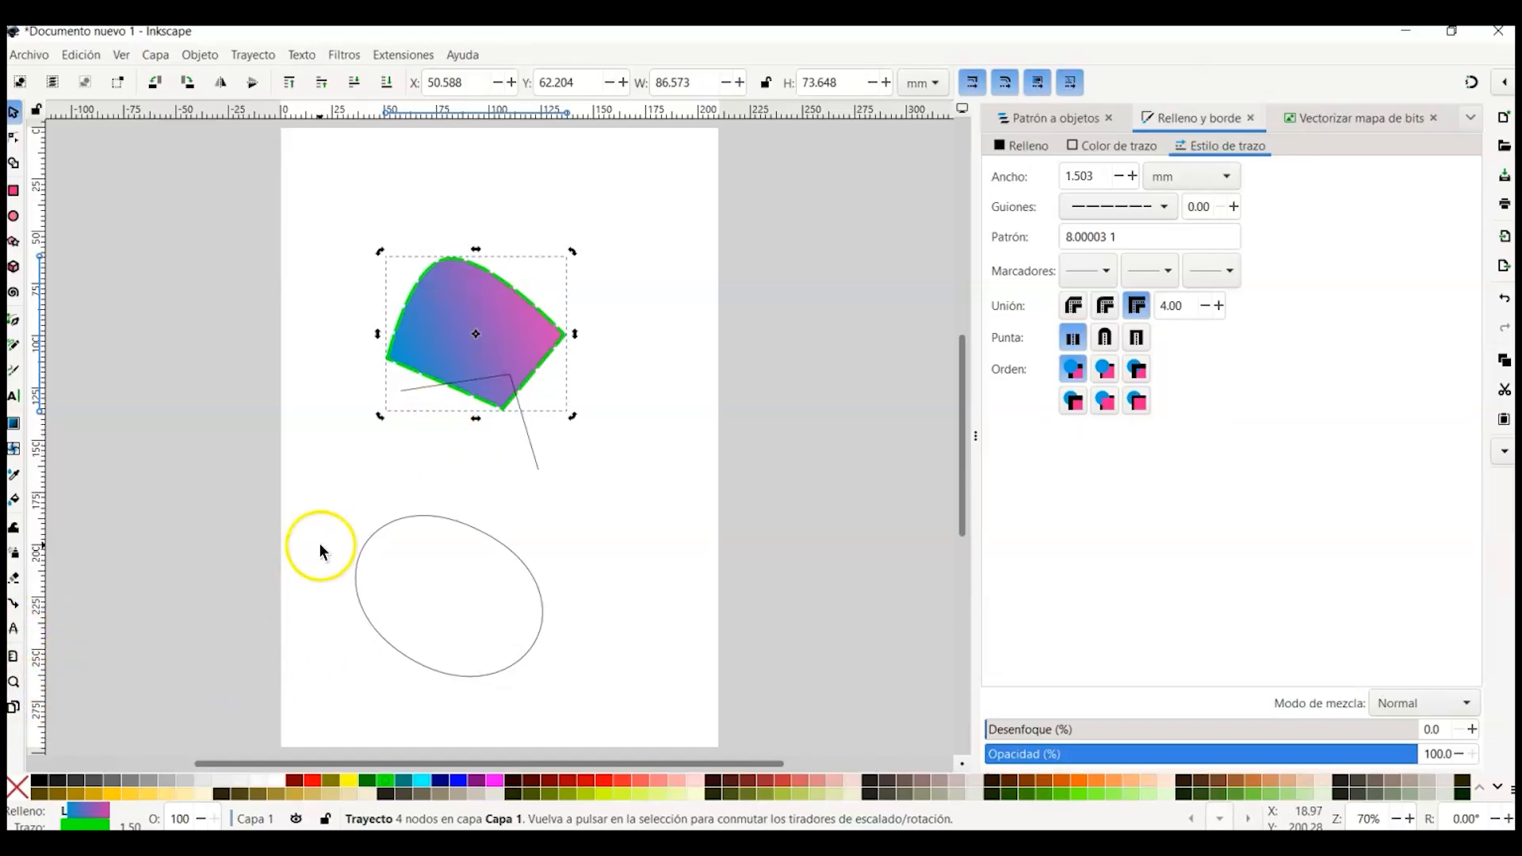
Step: Delete all the shapes on the page
scroll(440, 448, down, 1)
scroll(440, 449, up, 2)
scroll(440, 448, down, 1)
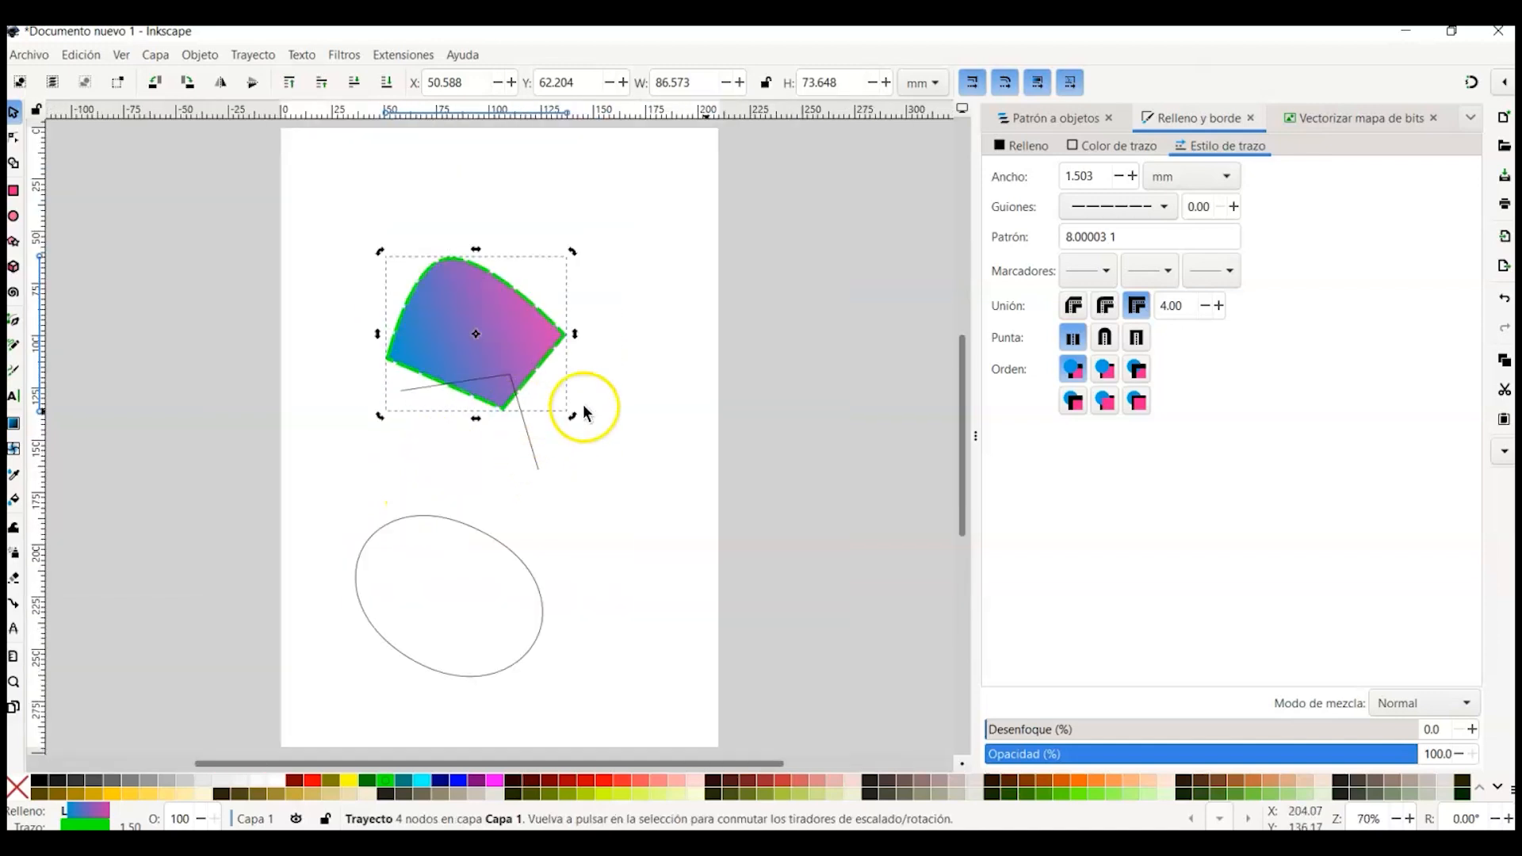
mouse_move(961, 420)
mouse_down()
mouse_move(951, 384)
mouse_move(956, 412)
mouse_up()
key(space)
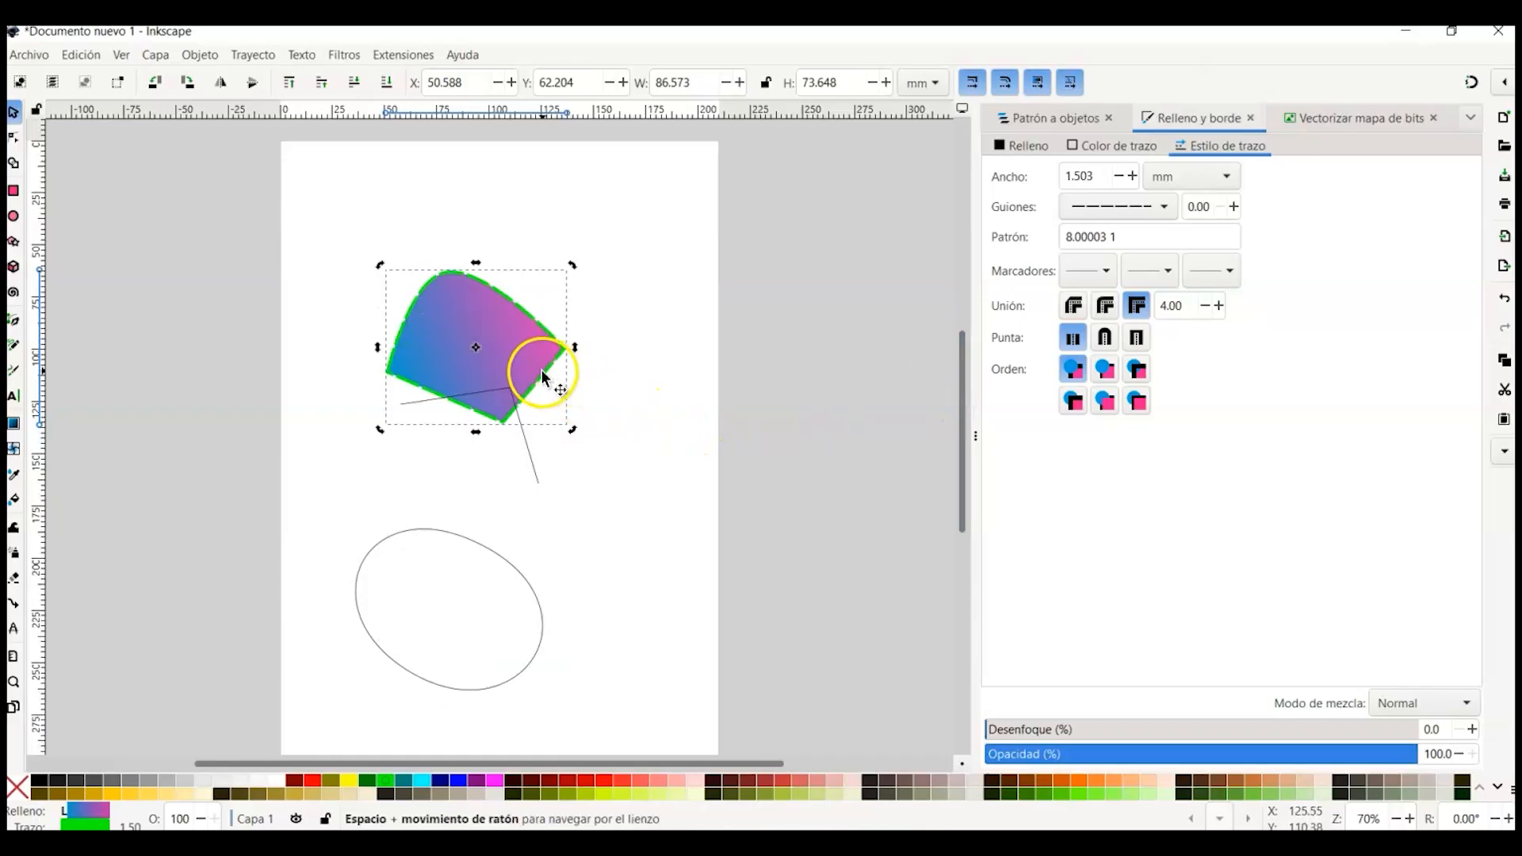
drag(536, 388, 554, 341)
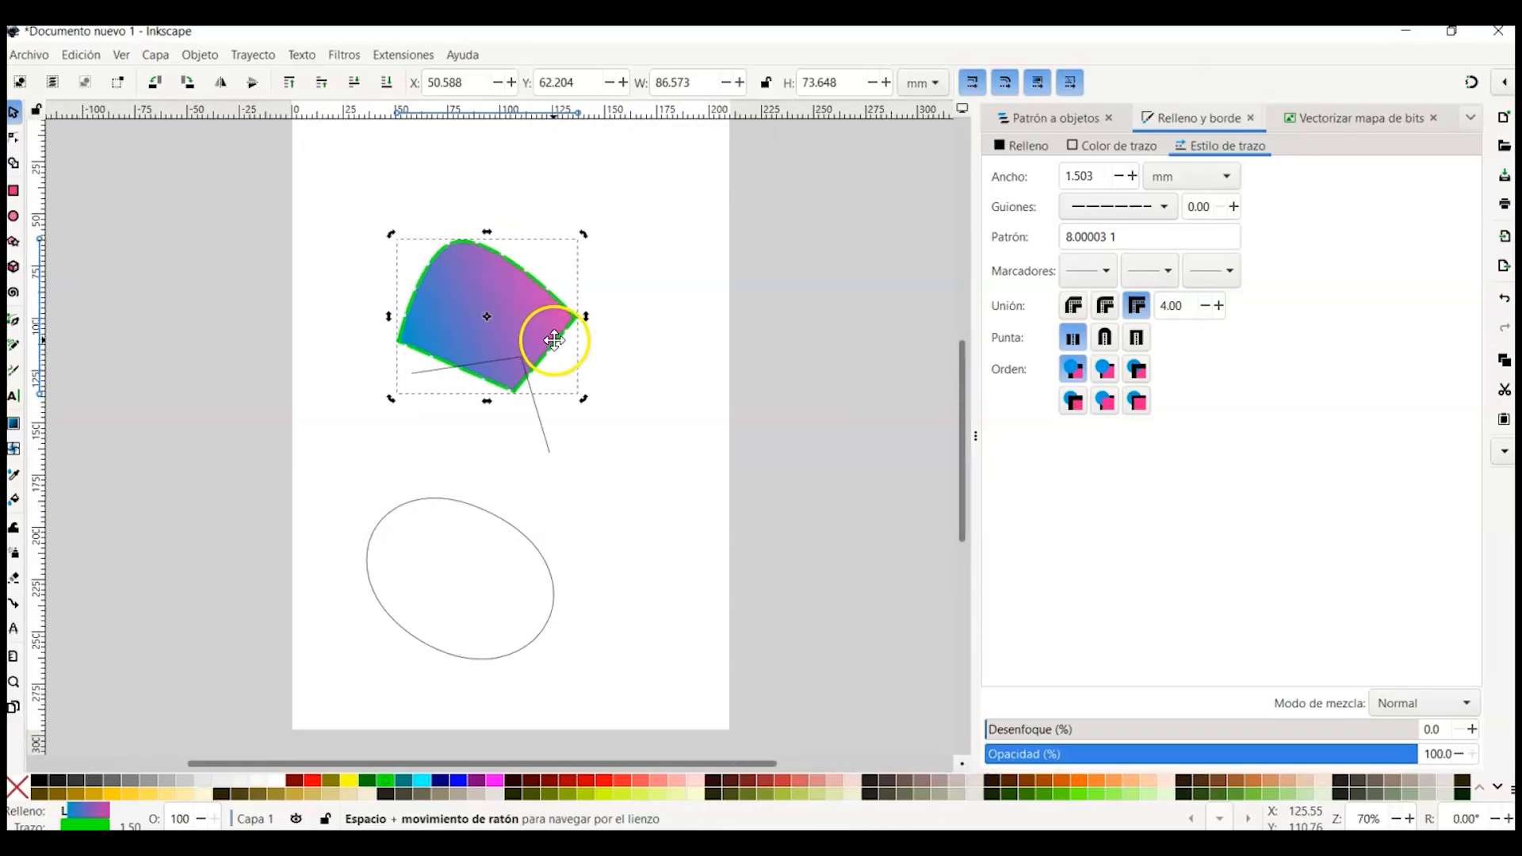
click(535, 322)
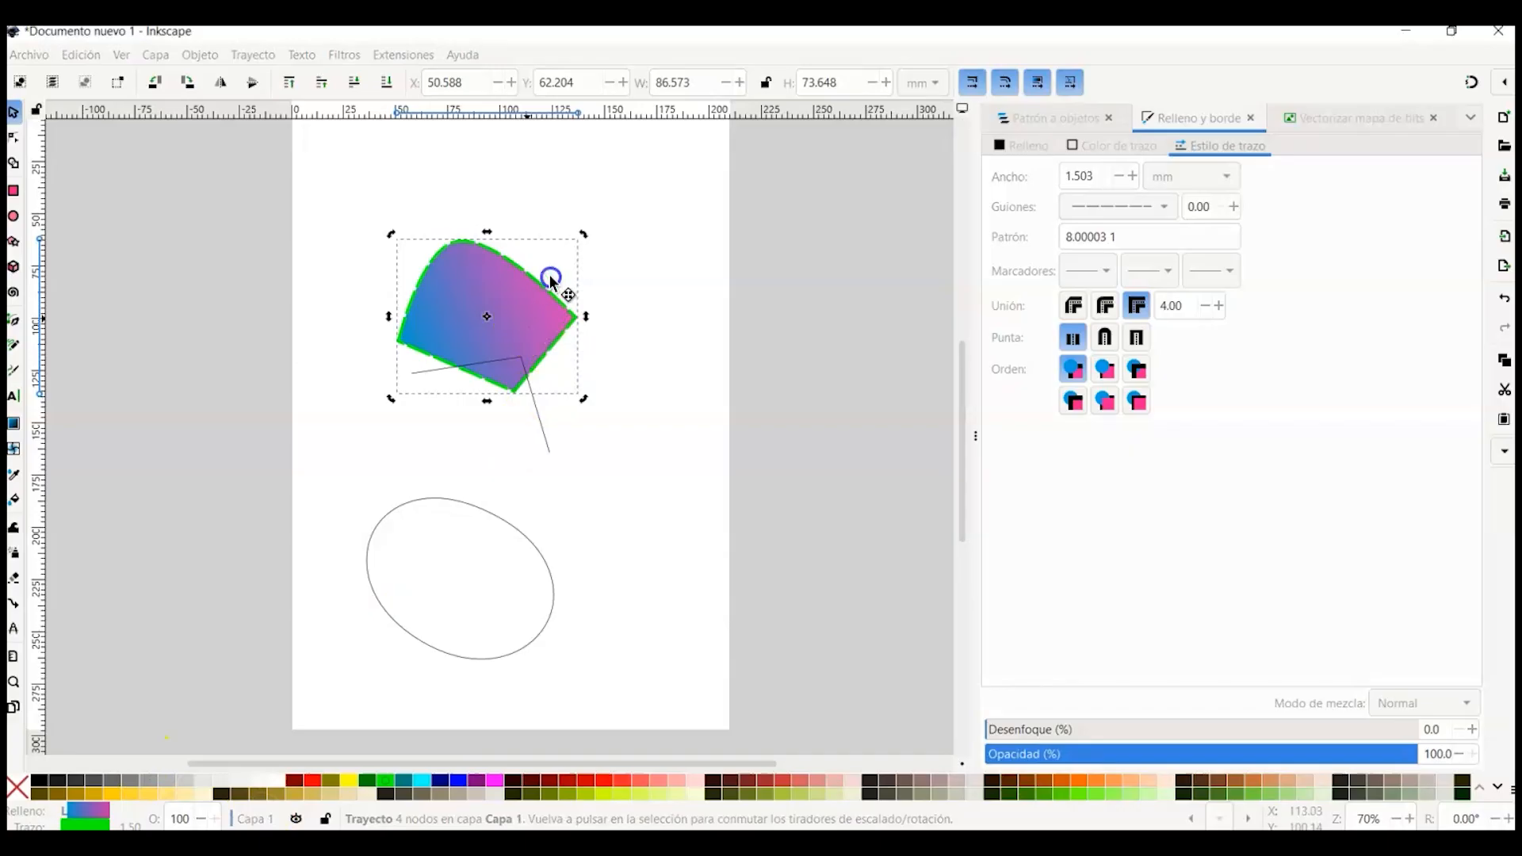
drag(525, 307, 528, 318)
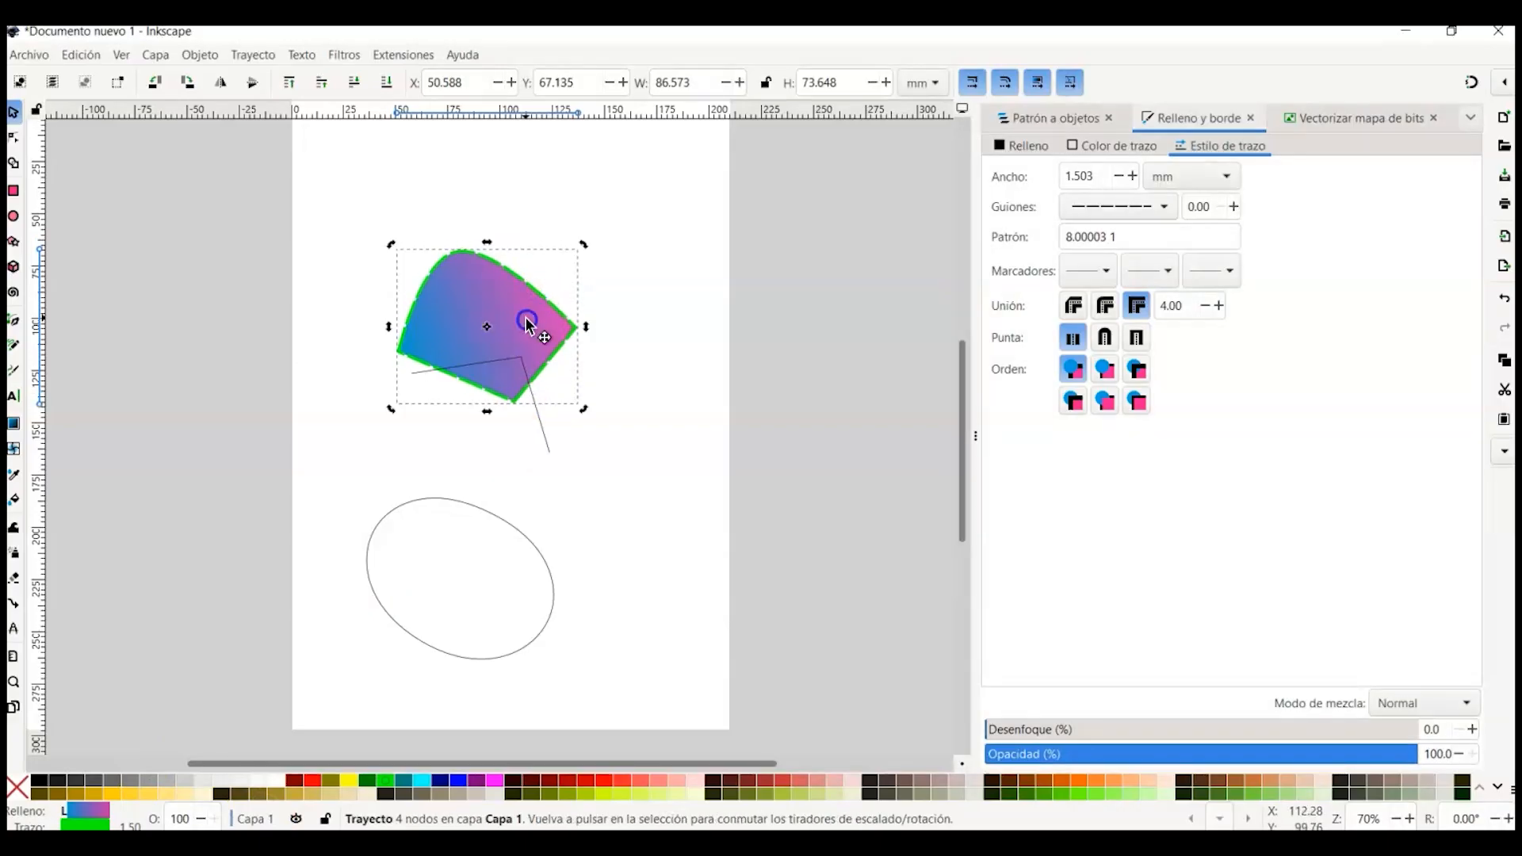
key(Delete)
click(515, 321)
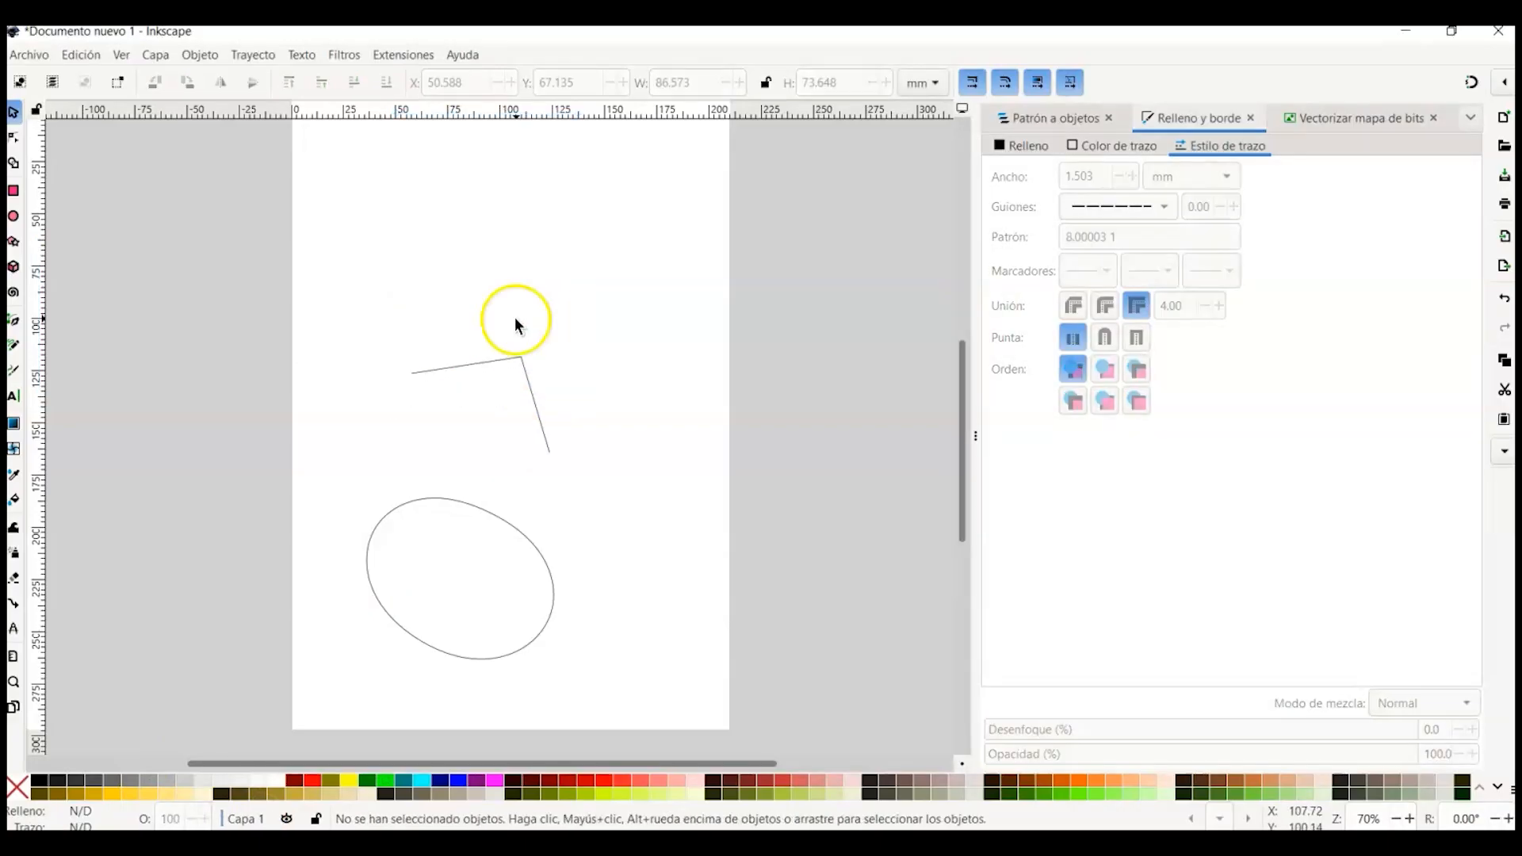
mouse_move(330, 318)
mouse_down()
mouse_move(543, 516)
mouse_move(644, 705)
mouse_up()
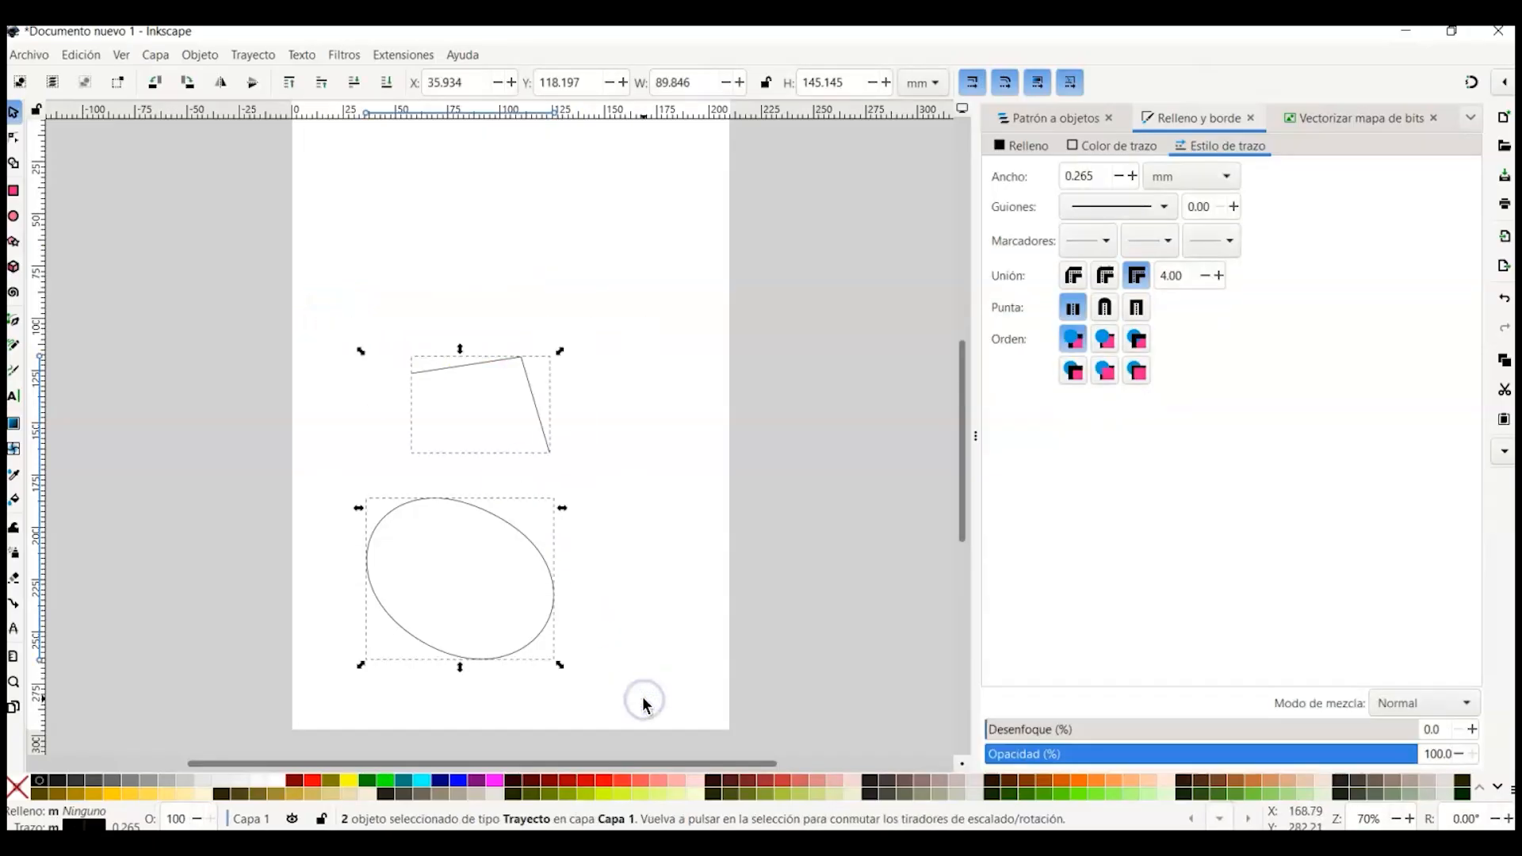
key(Delete)
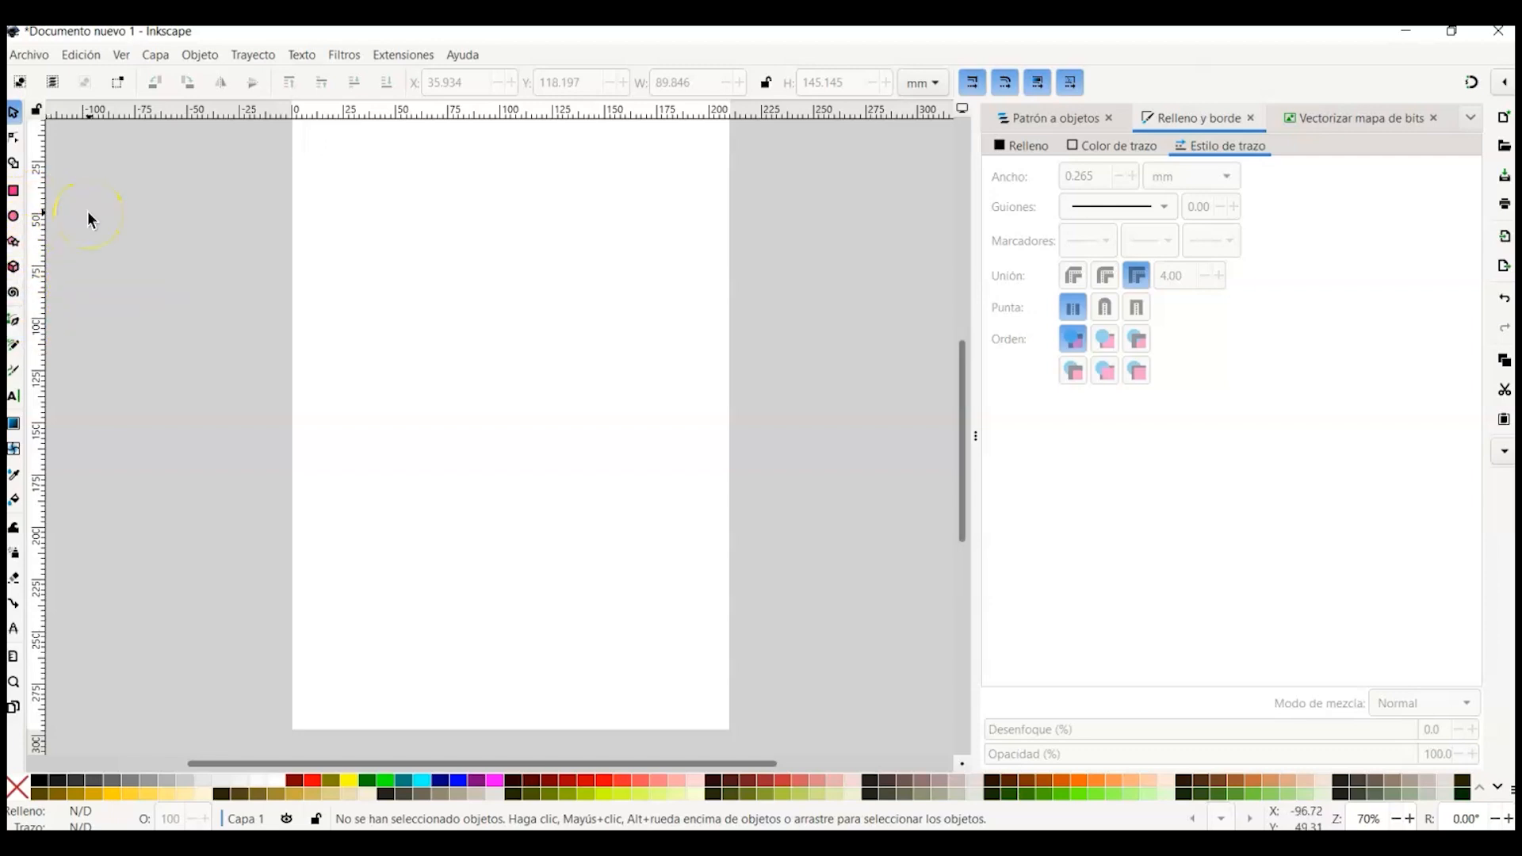
Step: Draw a full circle with radii of about 51 by 50 mm using the Ellipse tool
click(14, 218)
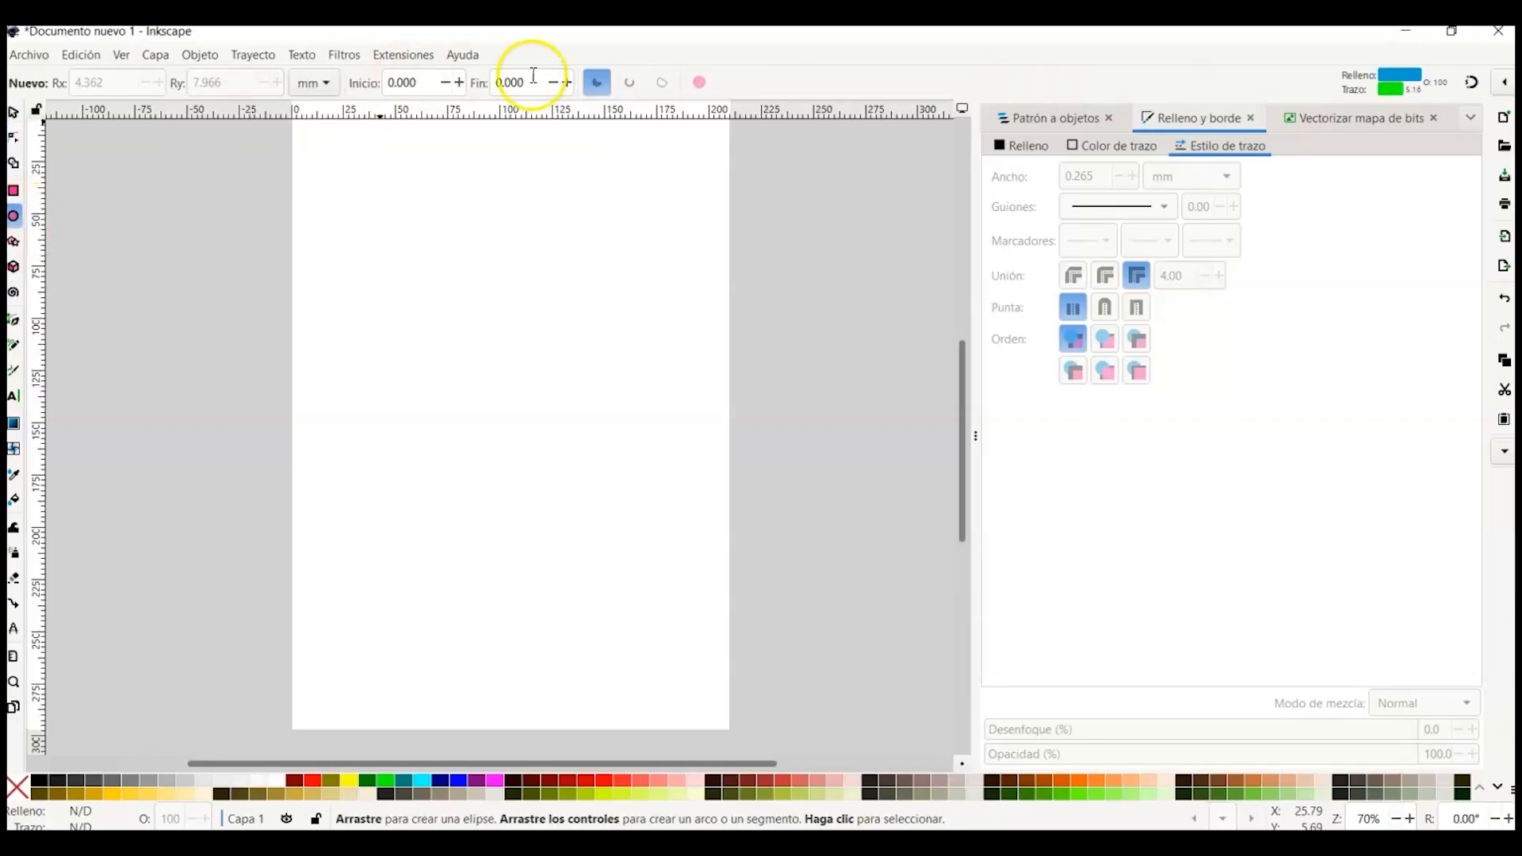
click(601, 83)
click(696, 83)
drag(437, 238, 651, 450)
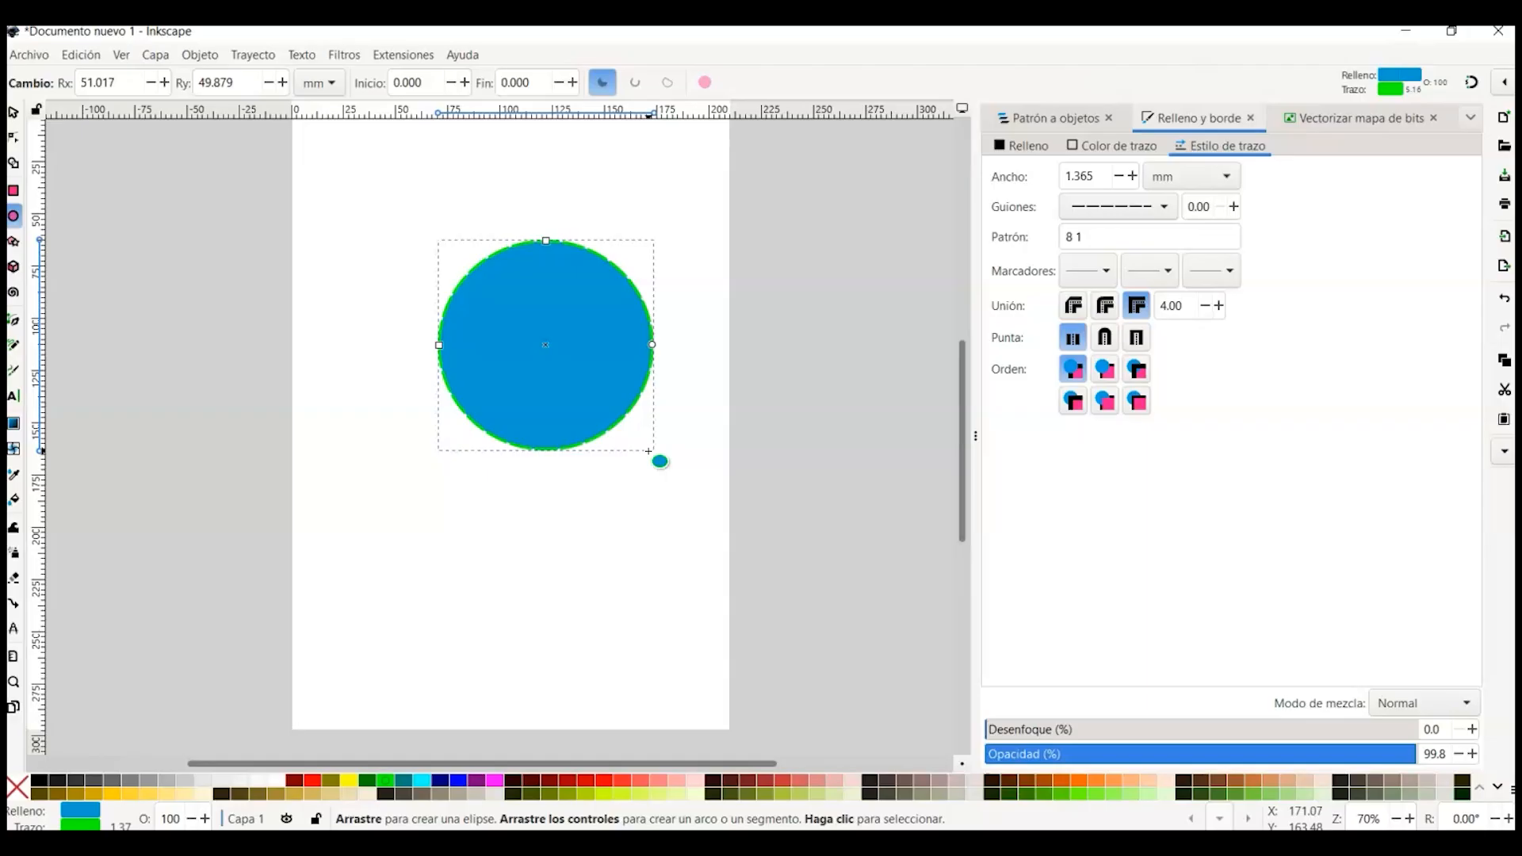
Step: Draw a rectangle about 76 by 41 mm above the circle
click(13, 190)
drag(321, 161, 481, 247)
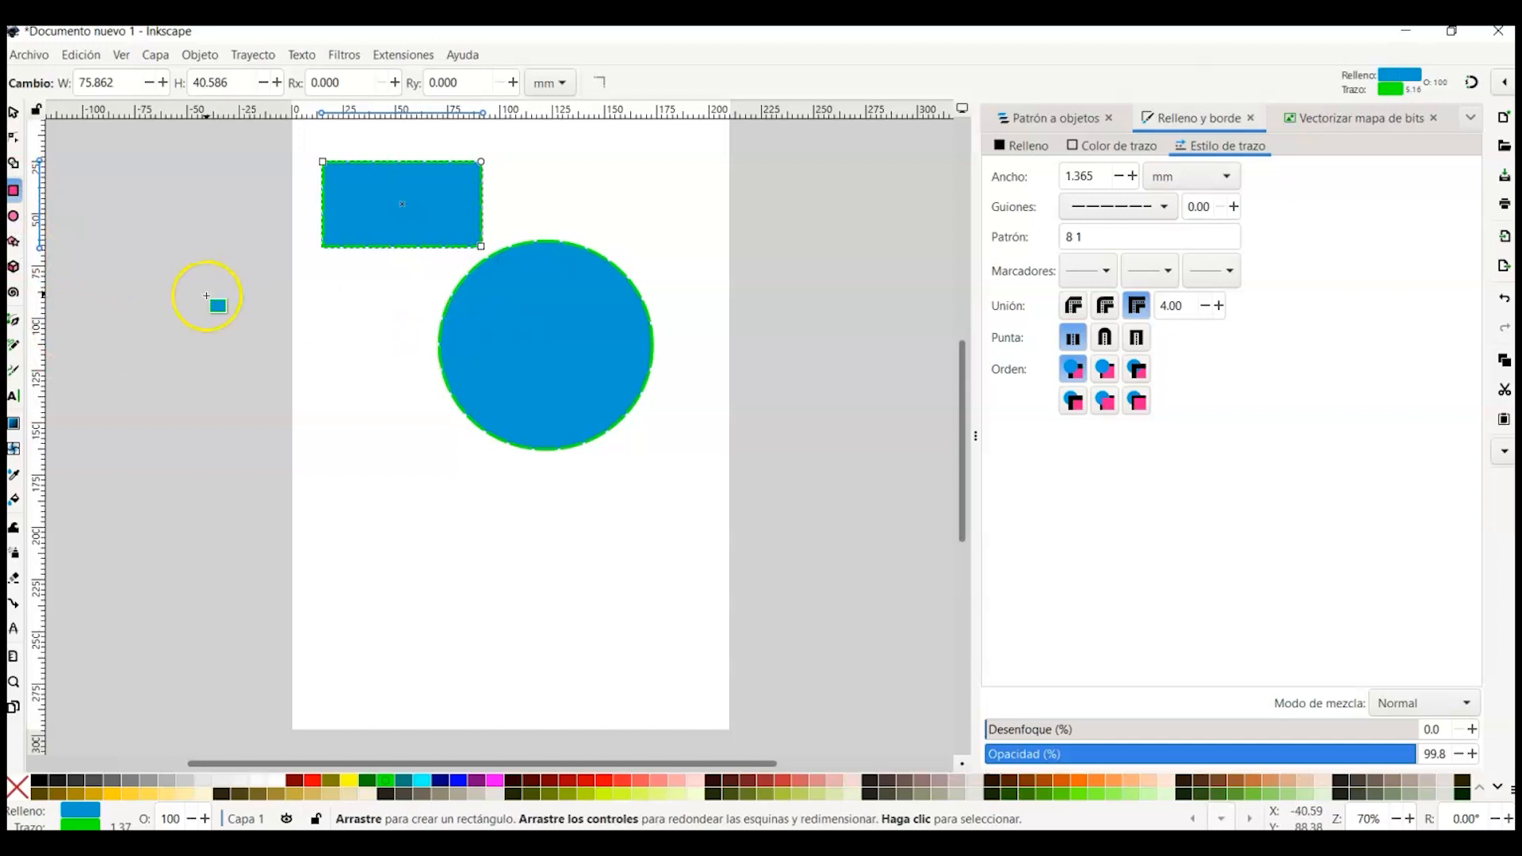
Step: Round the rectangle's corners fully into a pill shape with the Node tool
click(14, 138)
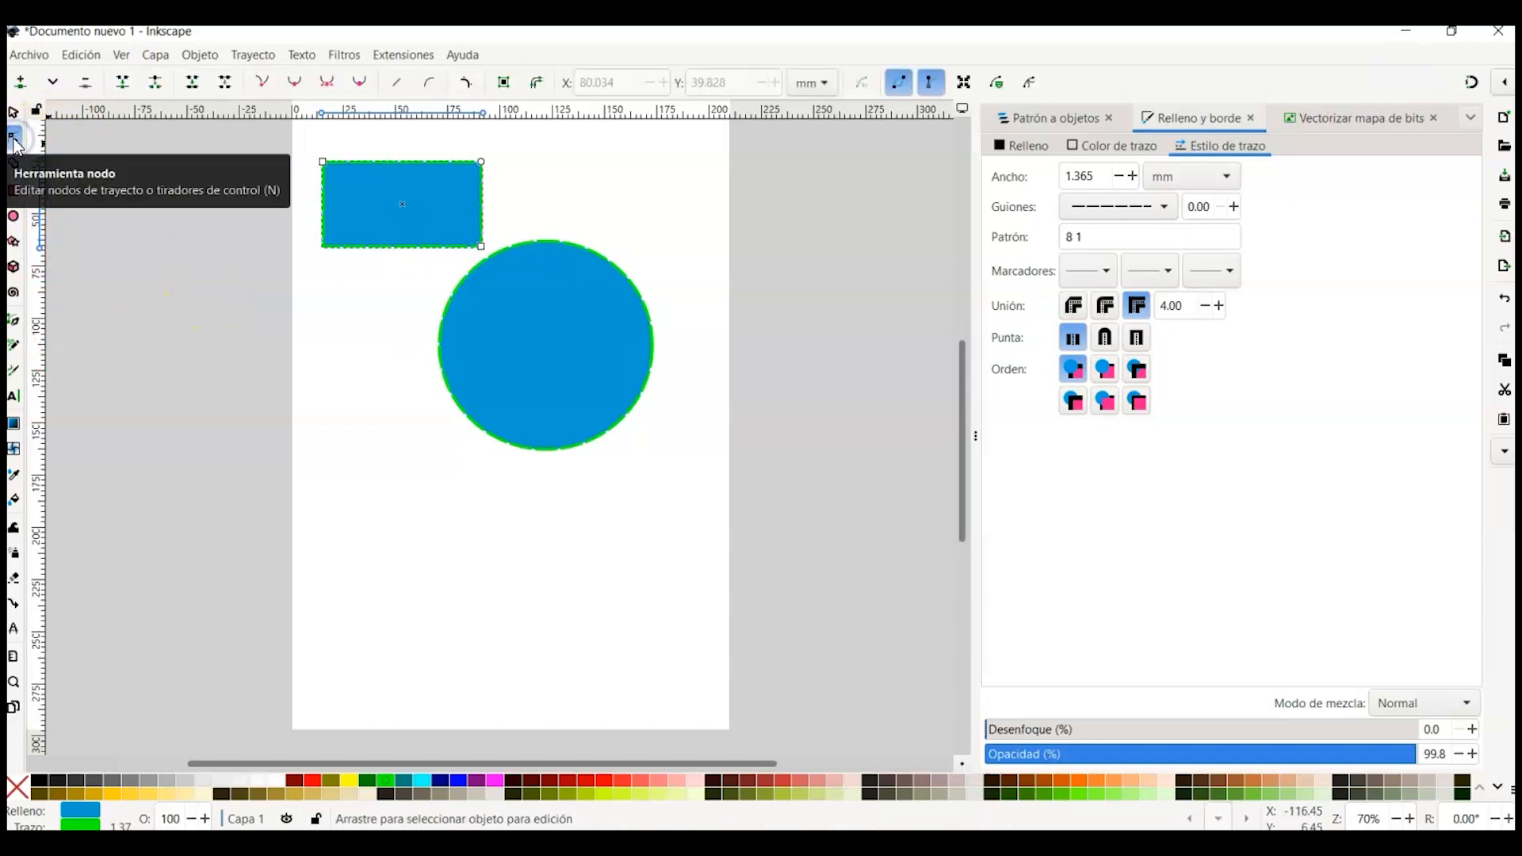
click(339, 184)
click(14, 112)
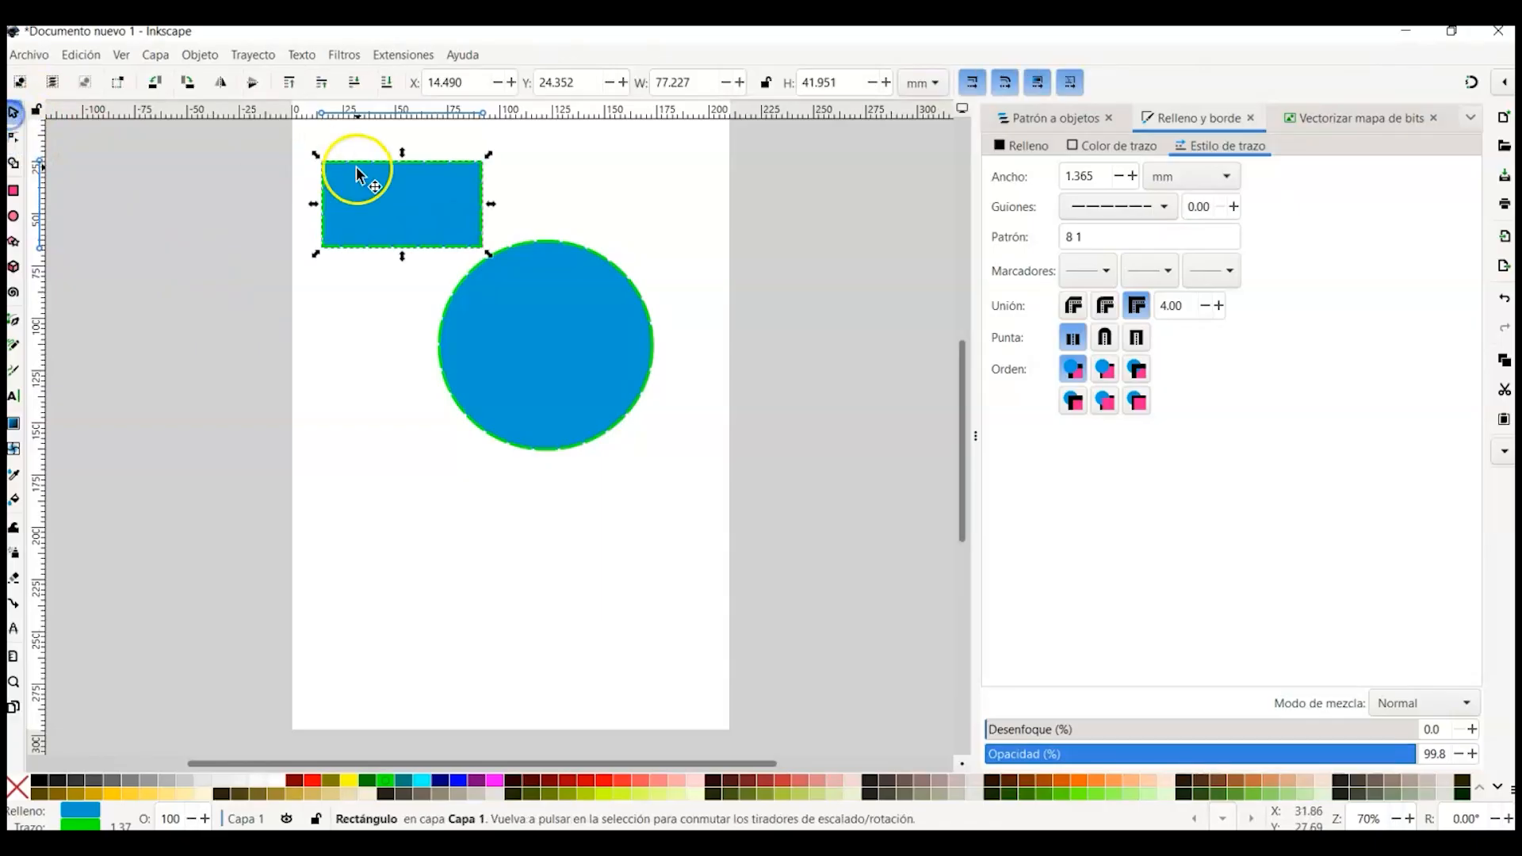
click(14, 138)
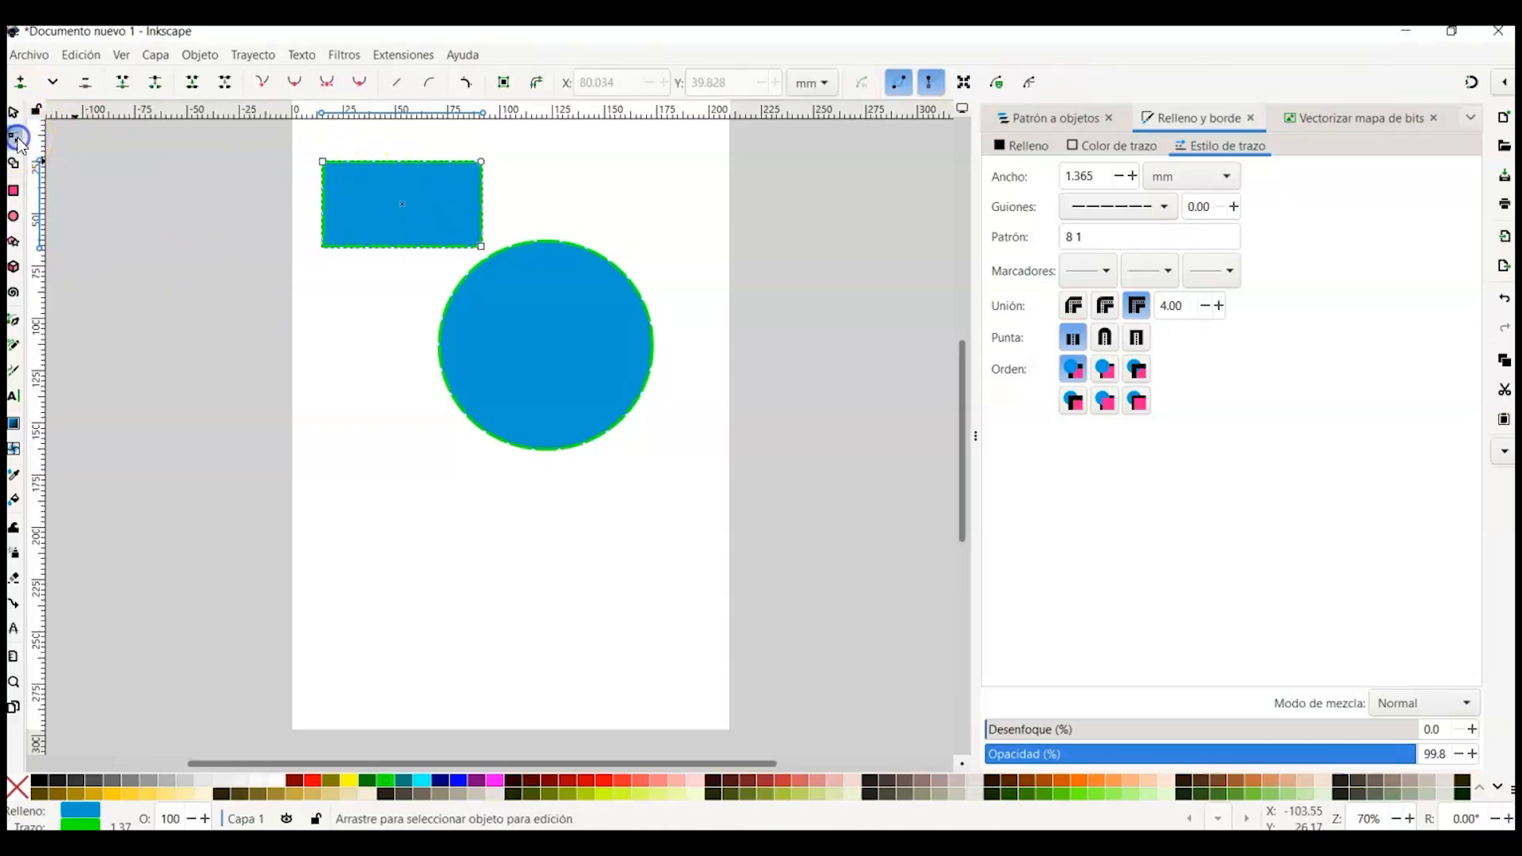
click(394, 196)
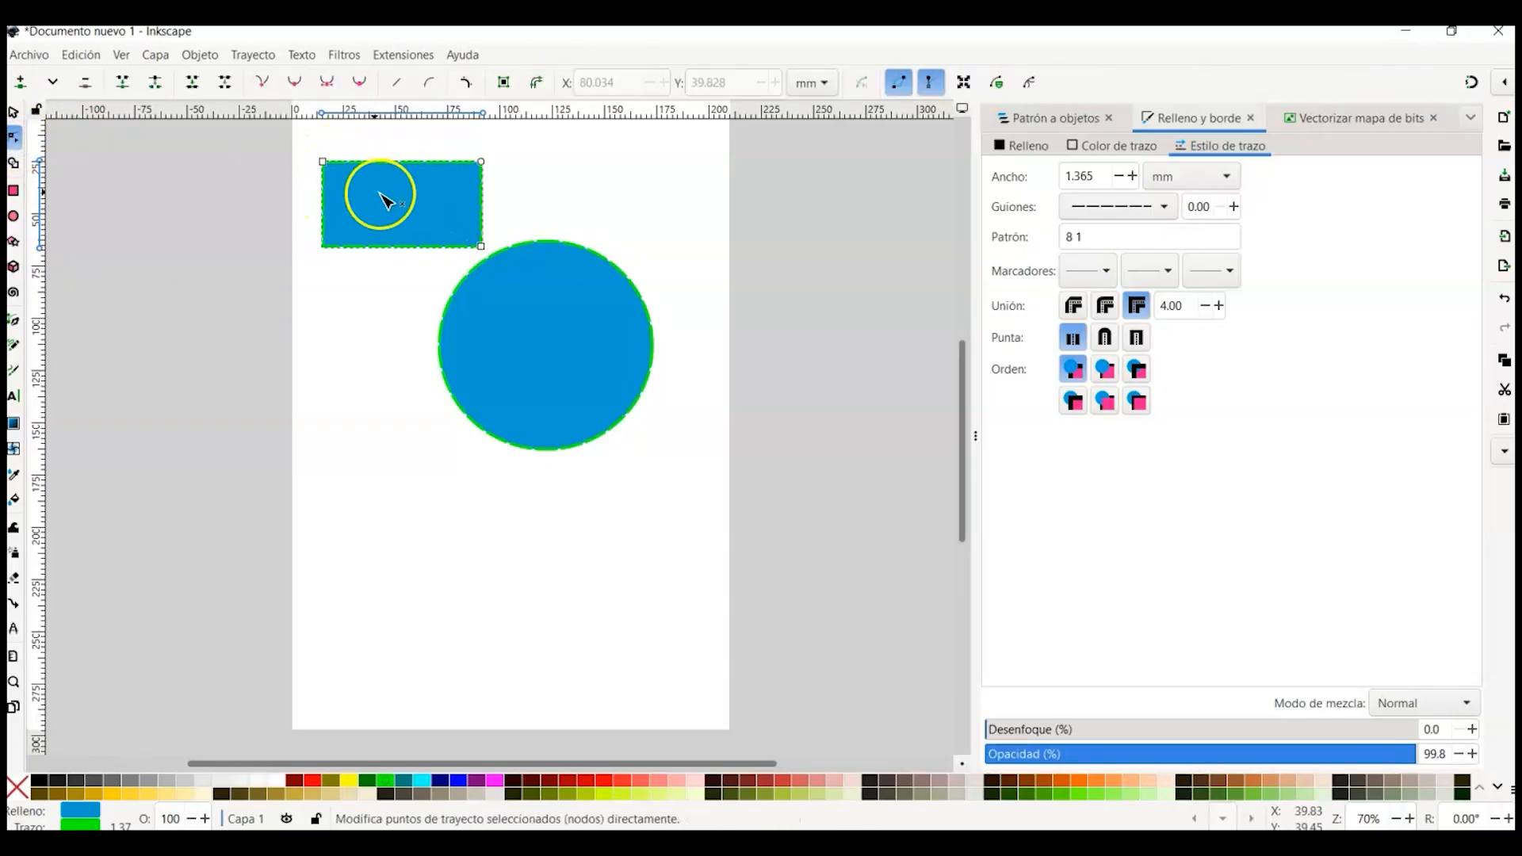
mouse_move(327, 163)
mouse_down()
mouse_move(309, 149)
mouse_move(365, 194)
mouse_move(340, 173)
mouse_up()
drag(481, 171, 462, 221)
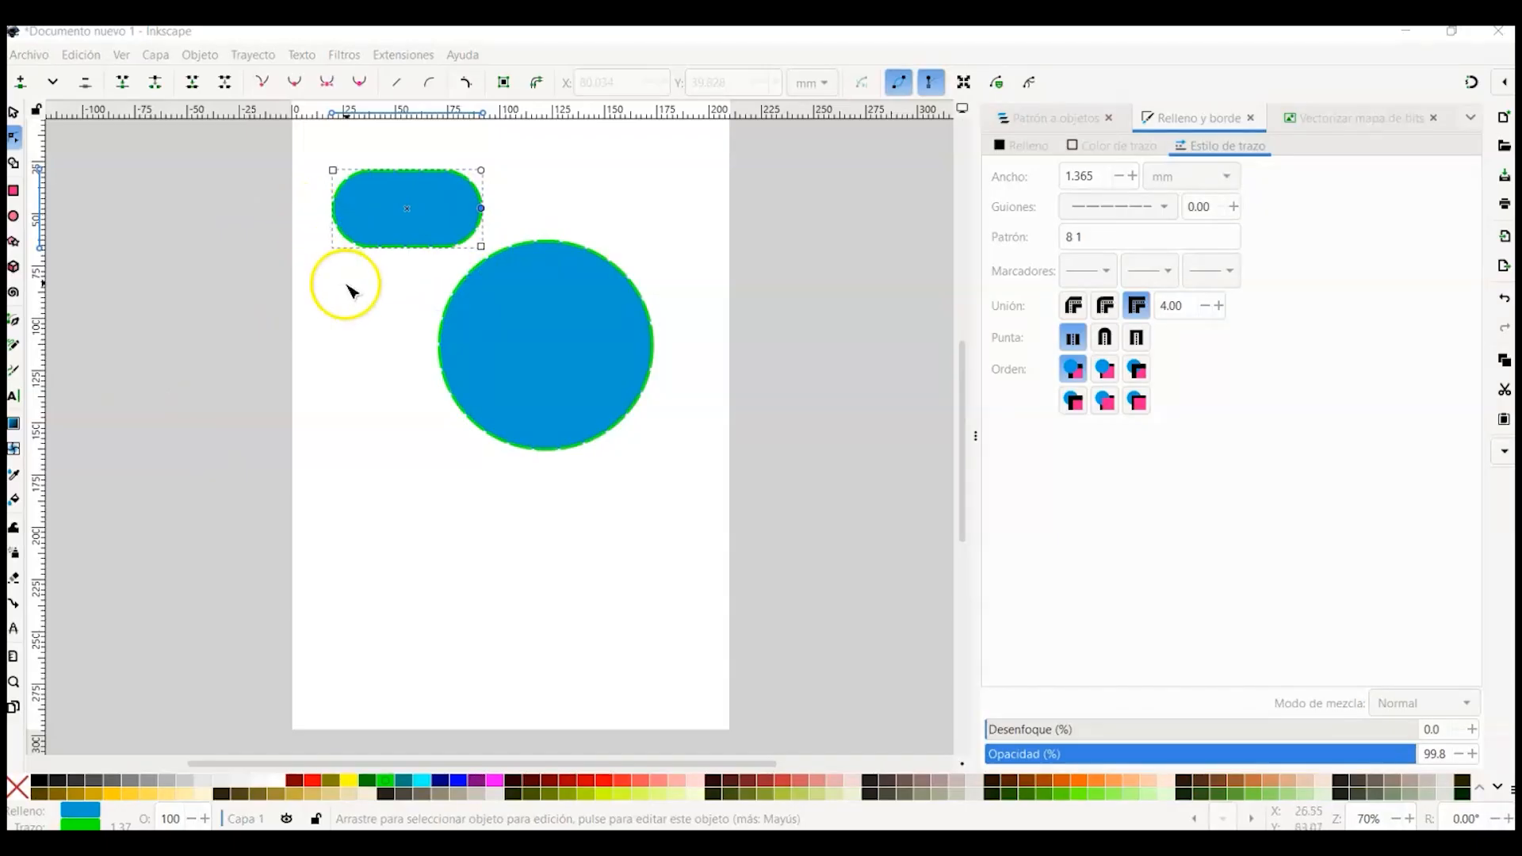
Step: Convert the circle into a path with Object to Path
click(508, 283)
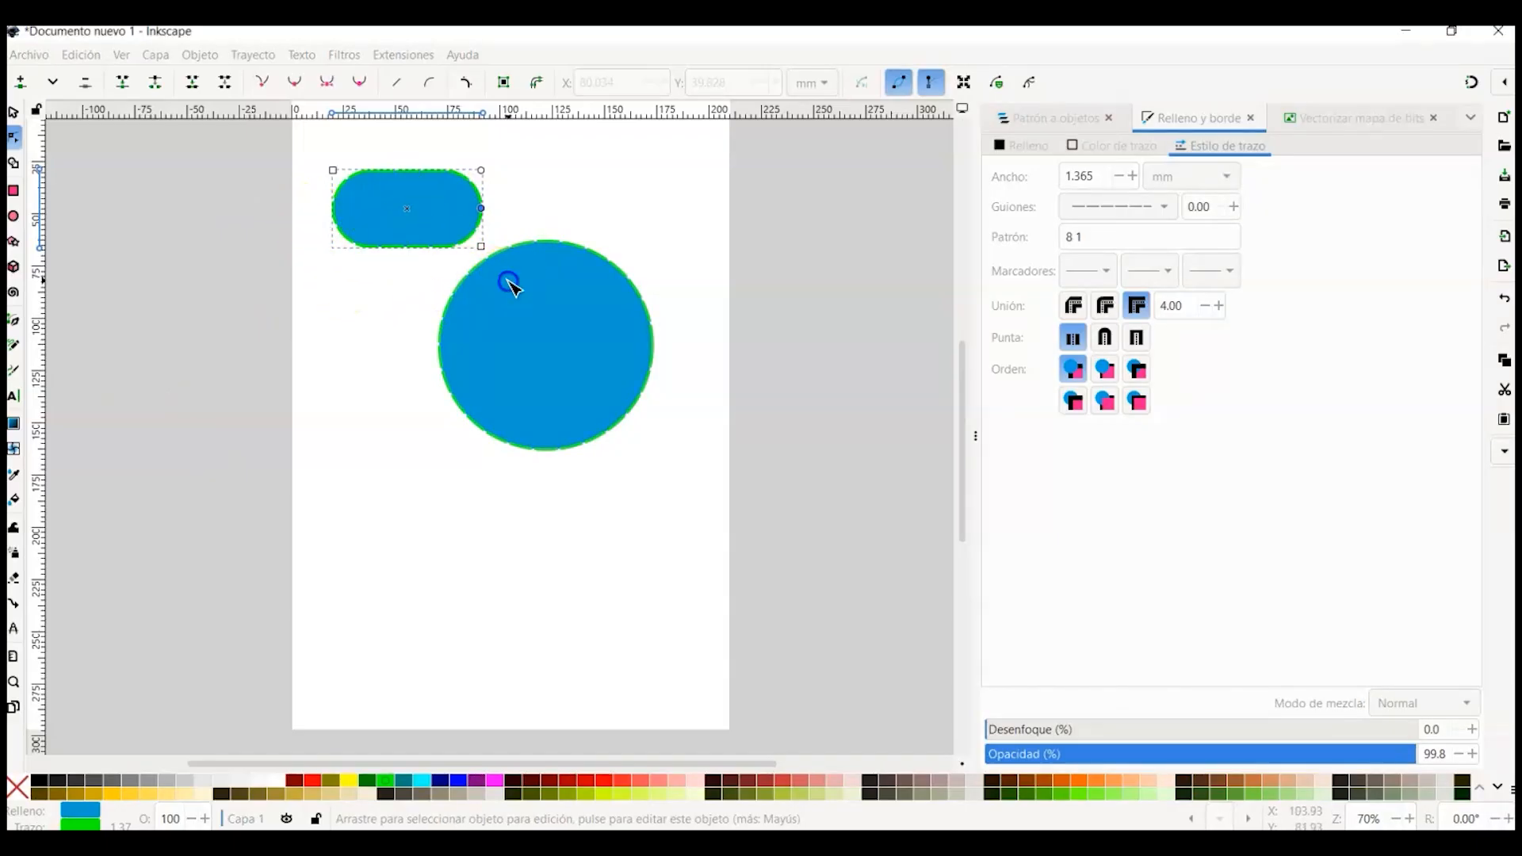
click(13, 112)
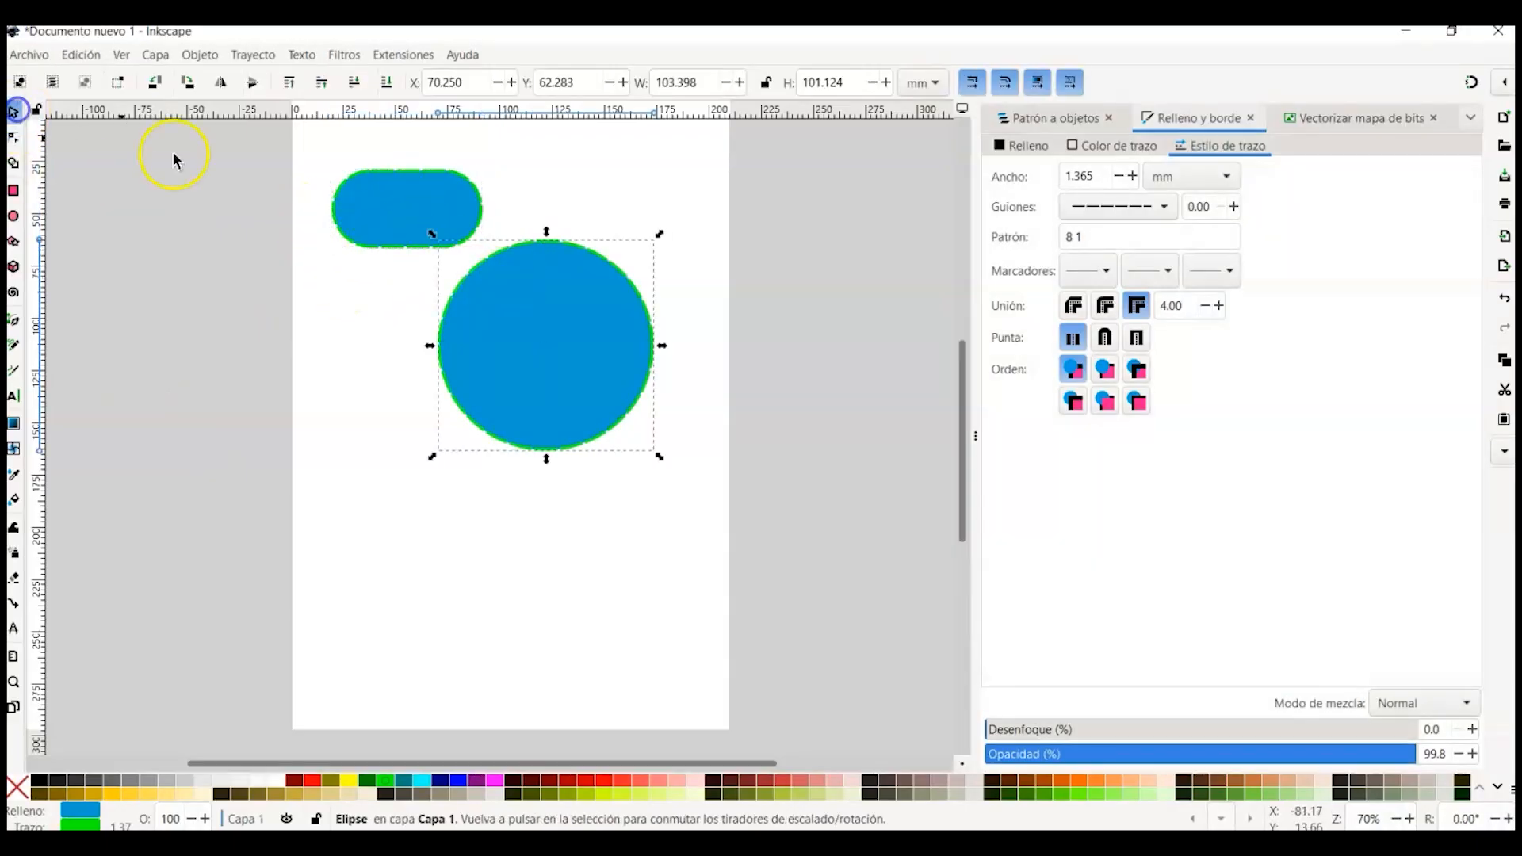
click(14, 139)
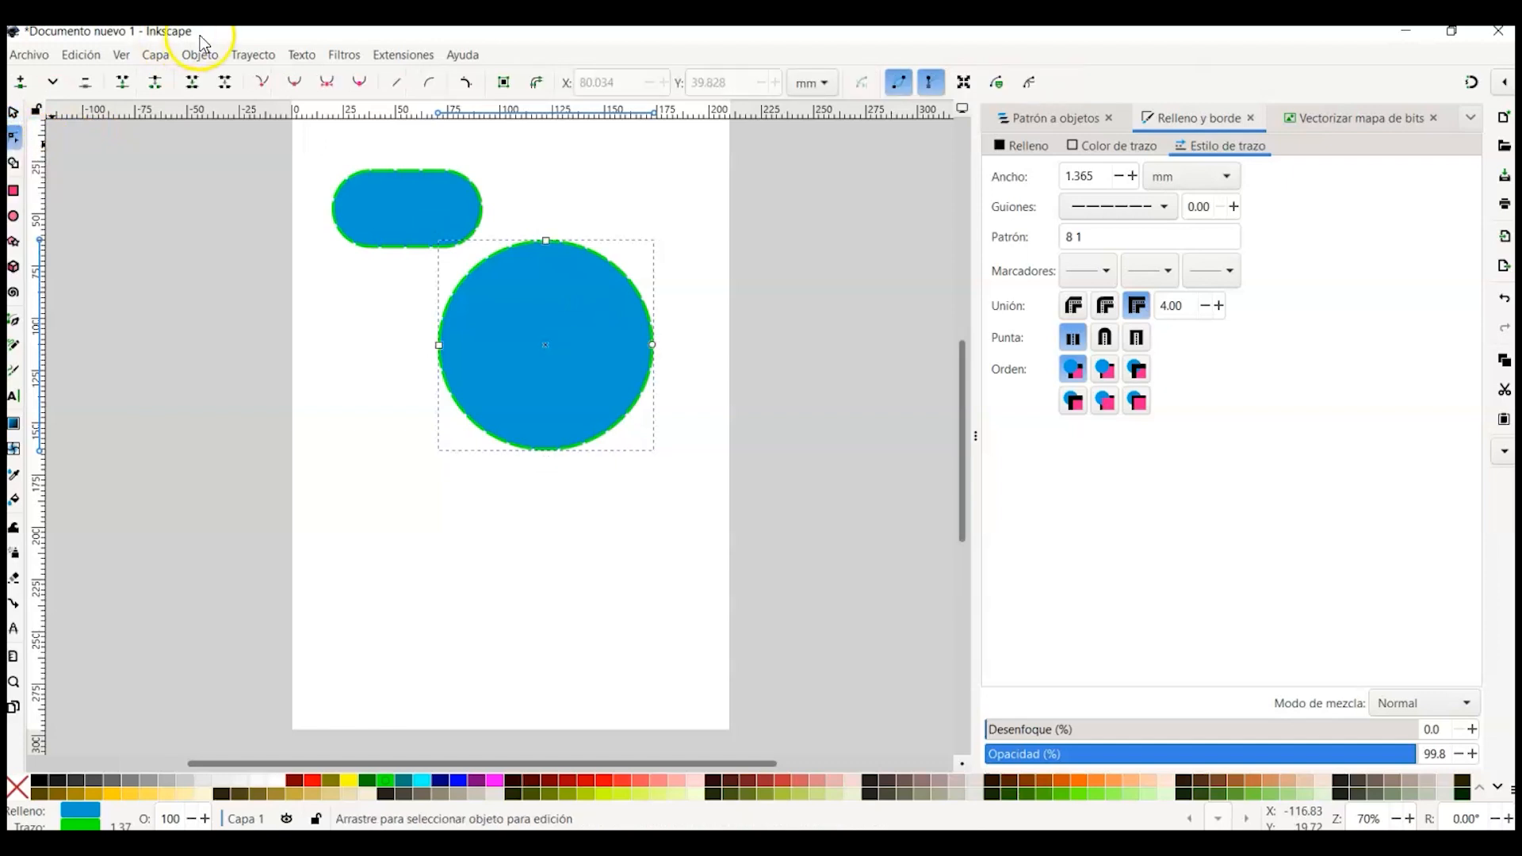
click(258, 58)
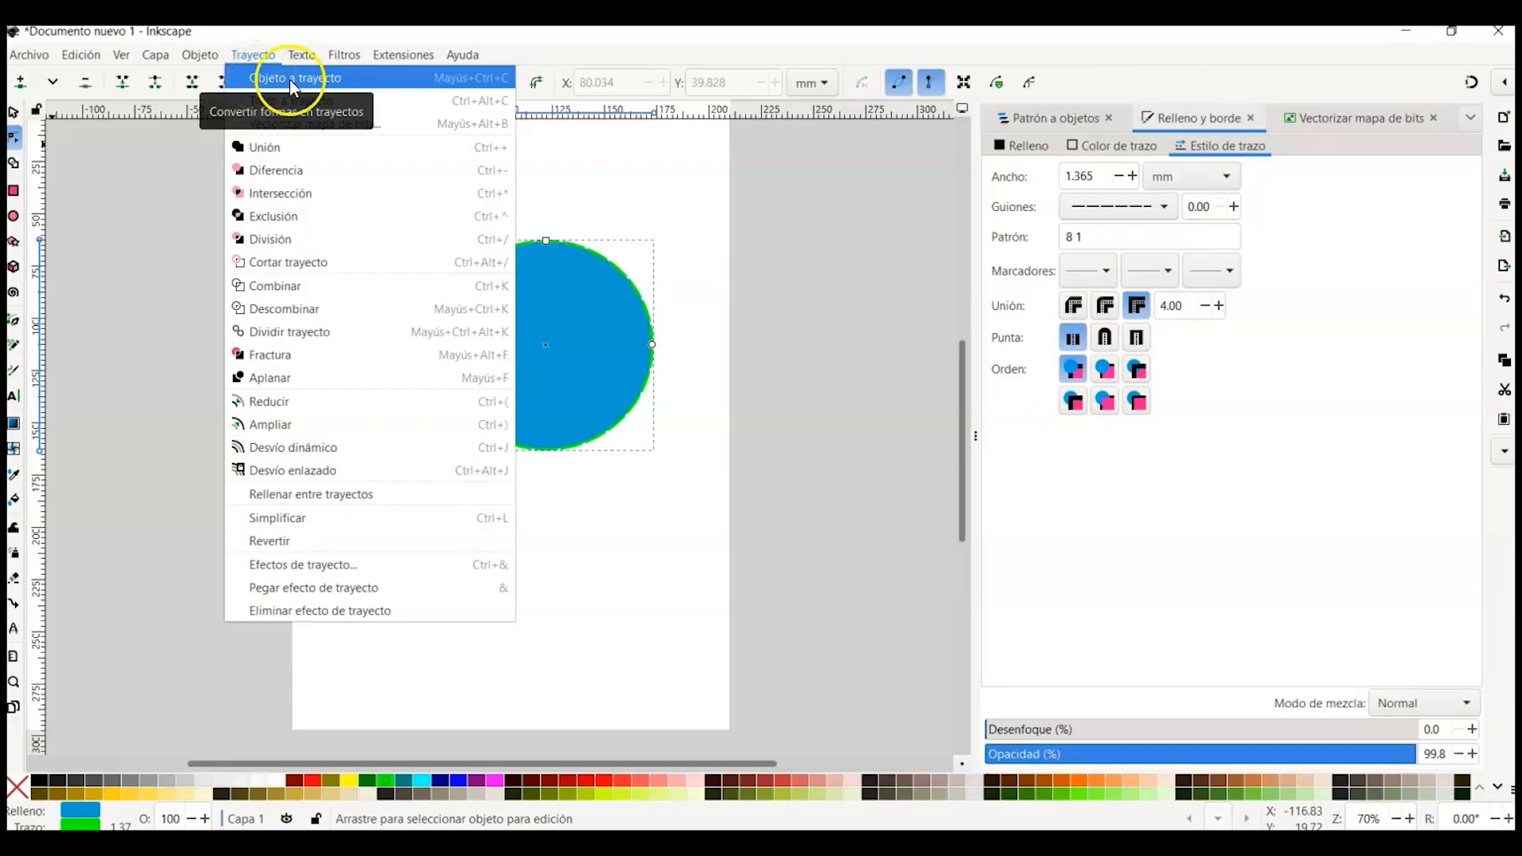
click(292, 80)
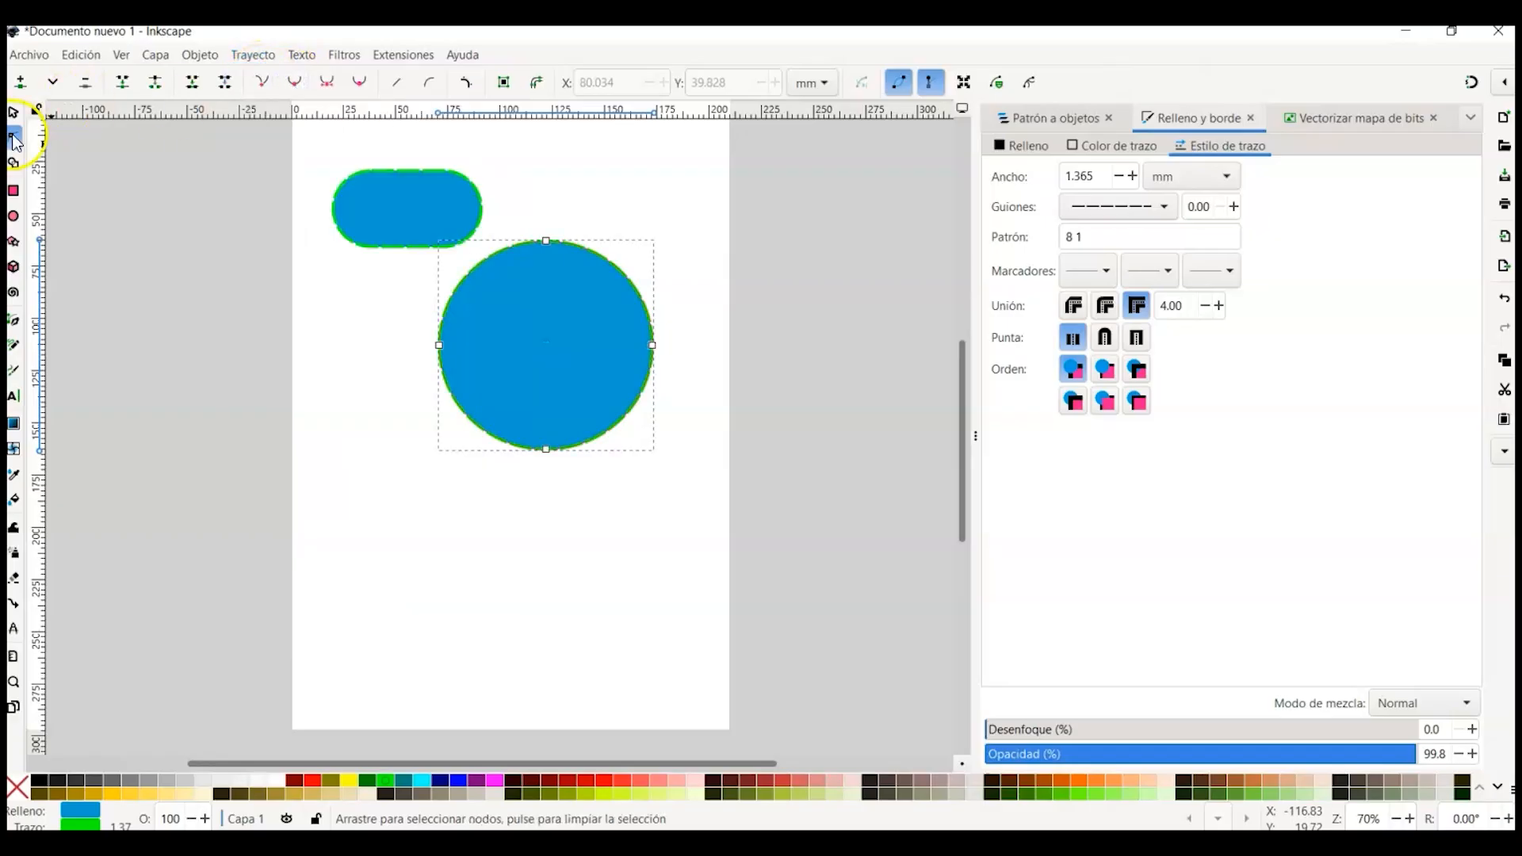
Step: Reshape the circle path into a teardrop blob by moving its left node and adjusting a bottom handle
drag(439, 346, 401, 436)
click(536, 451)
mouse_move(605, 450)
mouse_down()
mouse_move(595, 360)
mouse_move(615, 435)
mouse_move(603, 472)
mouse_up()
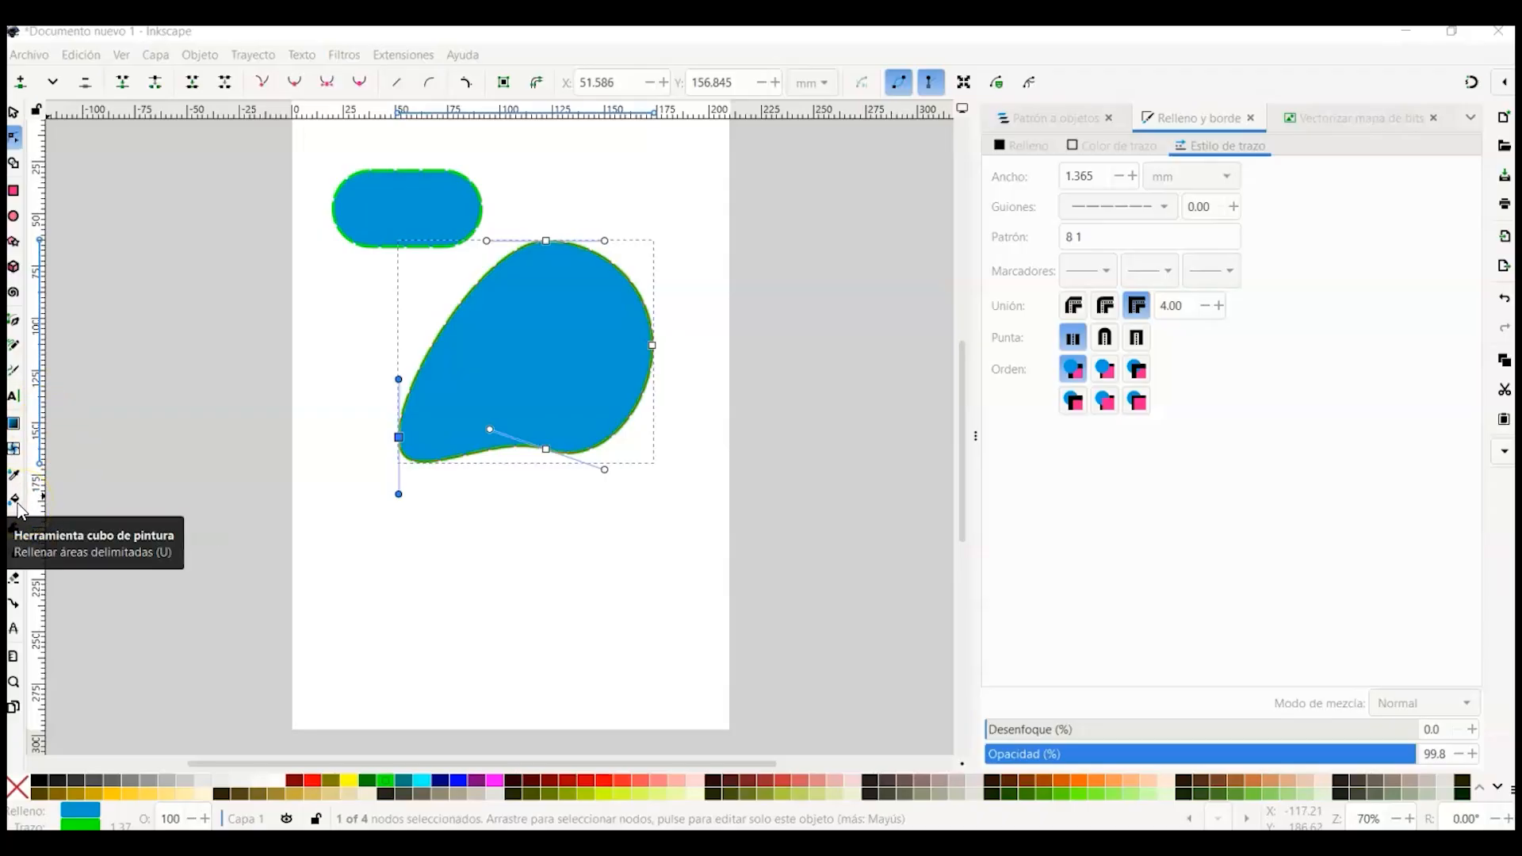
Step: Draw three overlapping rectangles forming a frame with the Rectangle tool below the blob
click(13, 192)
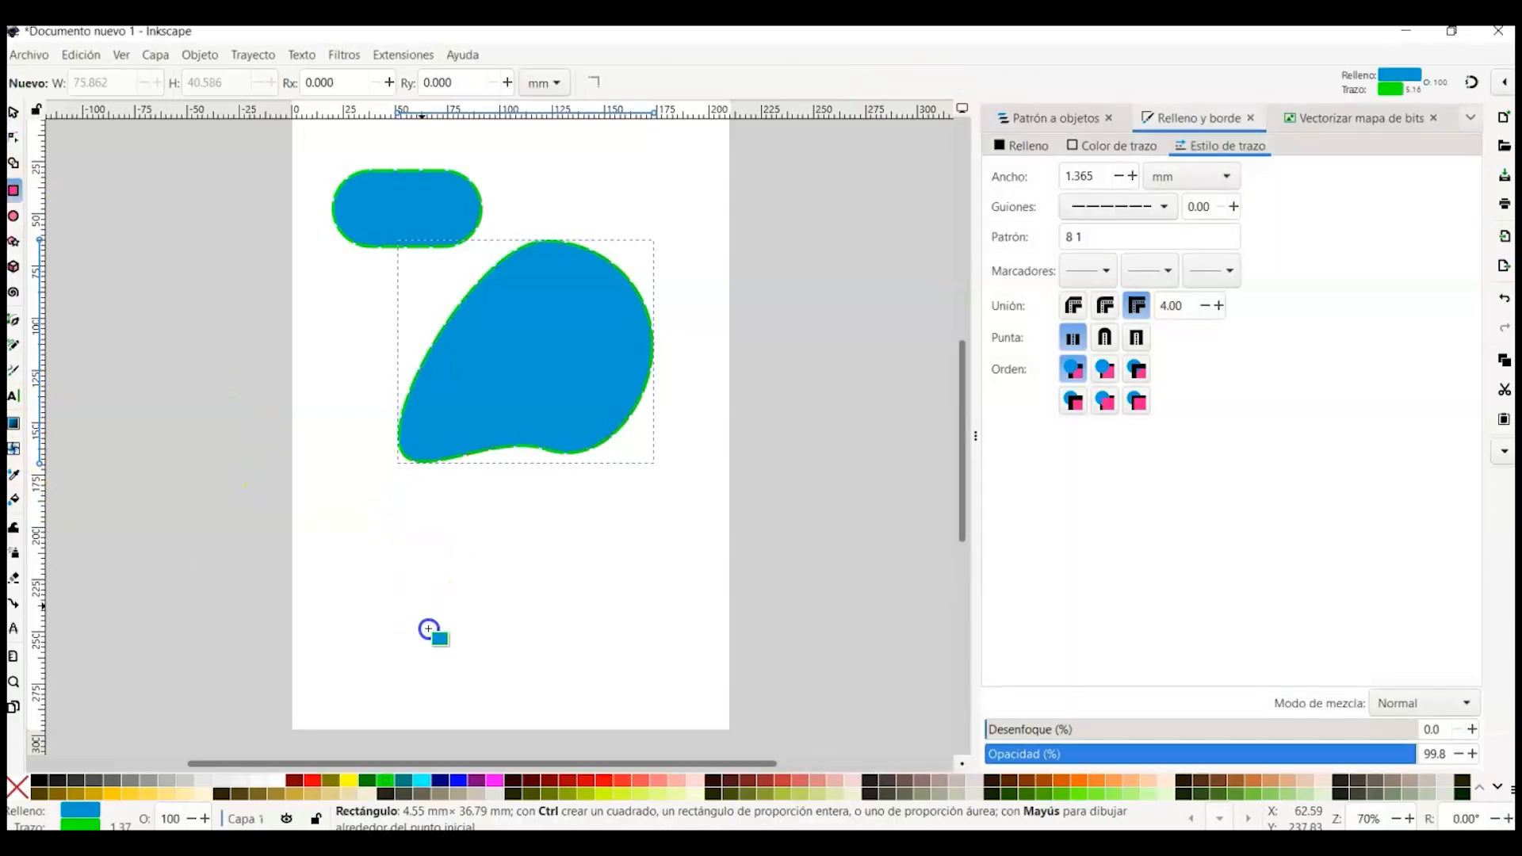
drag(429, 634, 409, 527)
drag(558, 636, 411, 623)
mouse_move(418, 529)
mouse_down()
mouse_move(529, 556)
mouse_move(512, 643)
mouse_up()
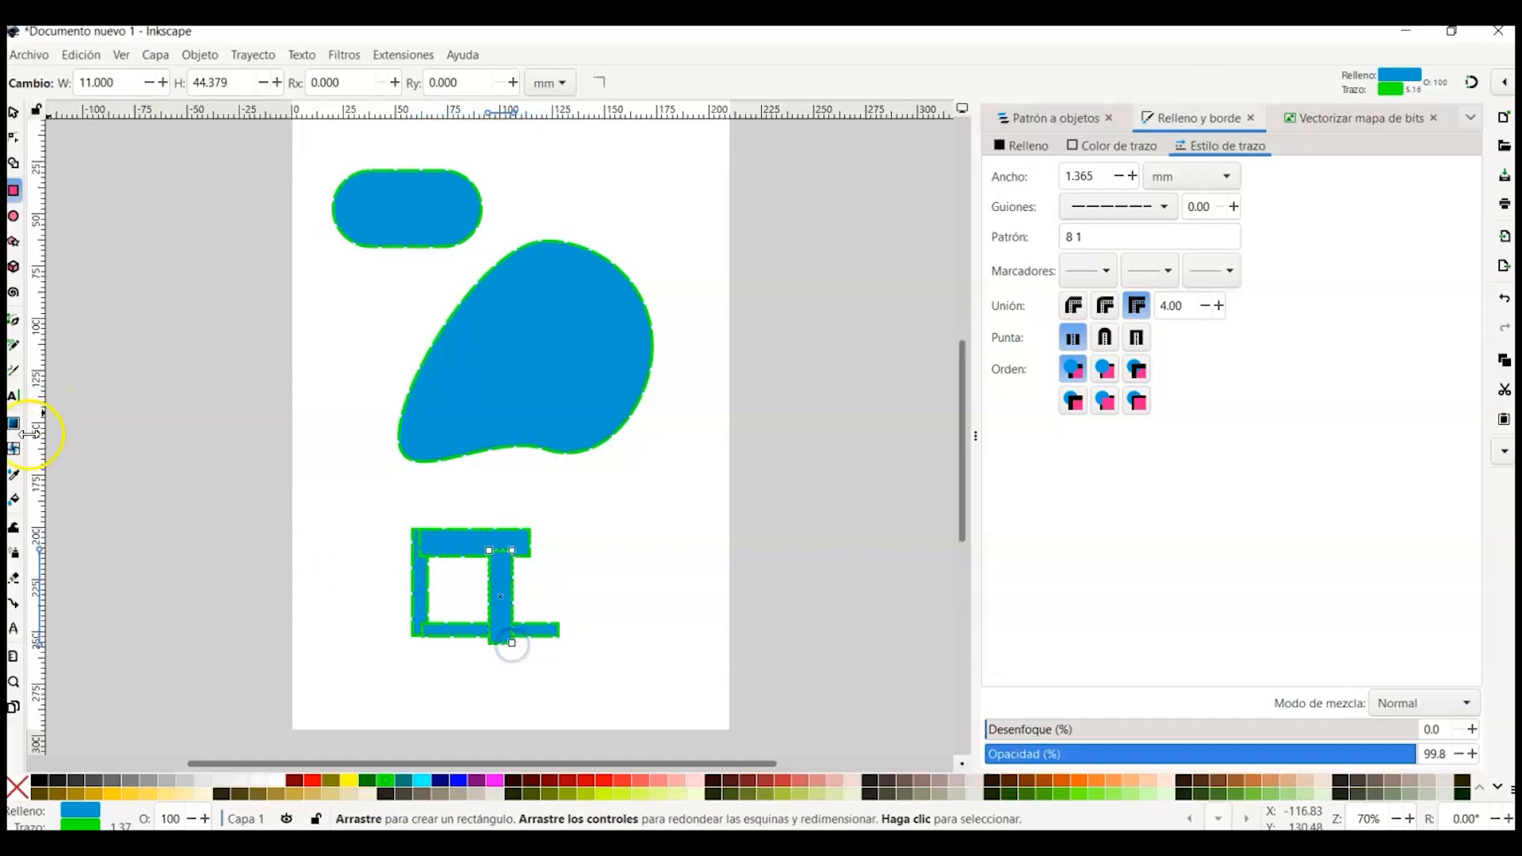
Step: Fill the enclosed area inside the rectangles with the Paint Bucket tool and move the new square aside
click(14, 500)
click(459, 584)
click(14, 113)
drag(460, 592, 350, 519)
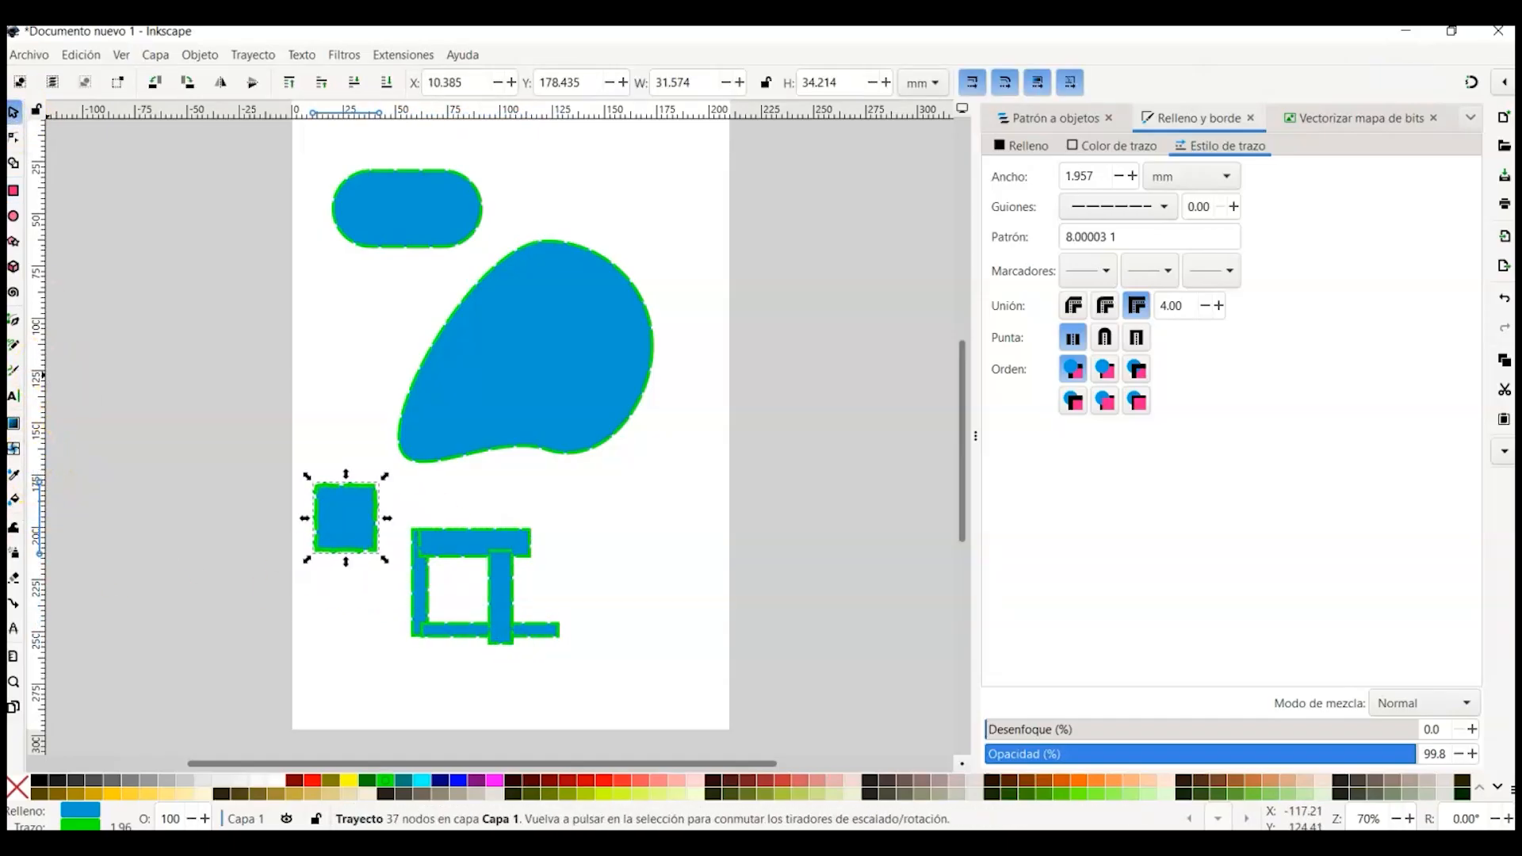
Step: Draw a freehand S-shaped curve with the Pencil tool and simplify the path
click(15, 344)
mouse_move(574, 496)
mouse_down()
mouse_move(620, 500)
mouse_move(641, 539)
mouse_move(603, 582)
mouse_move(639, 628)
mouse_up()
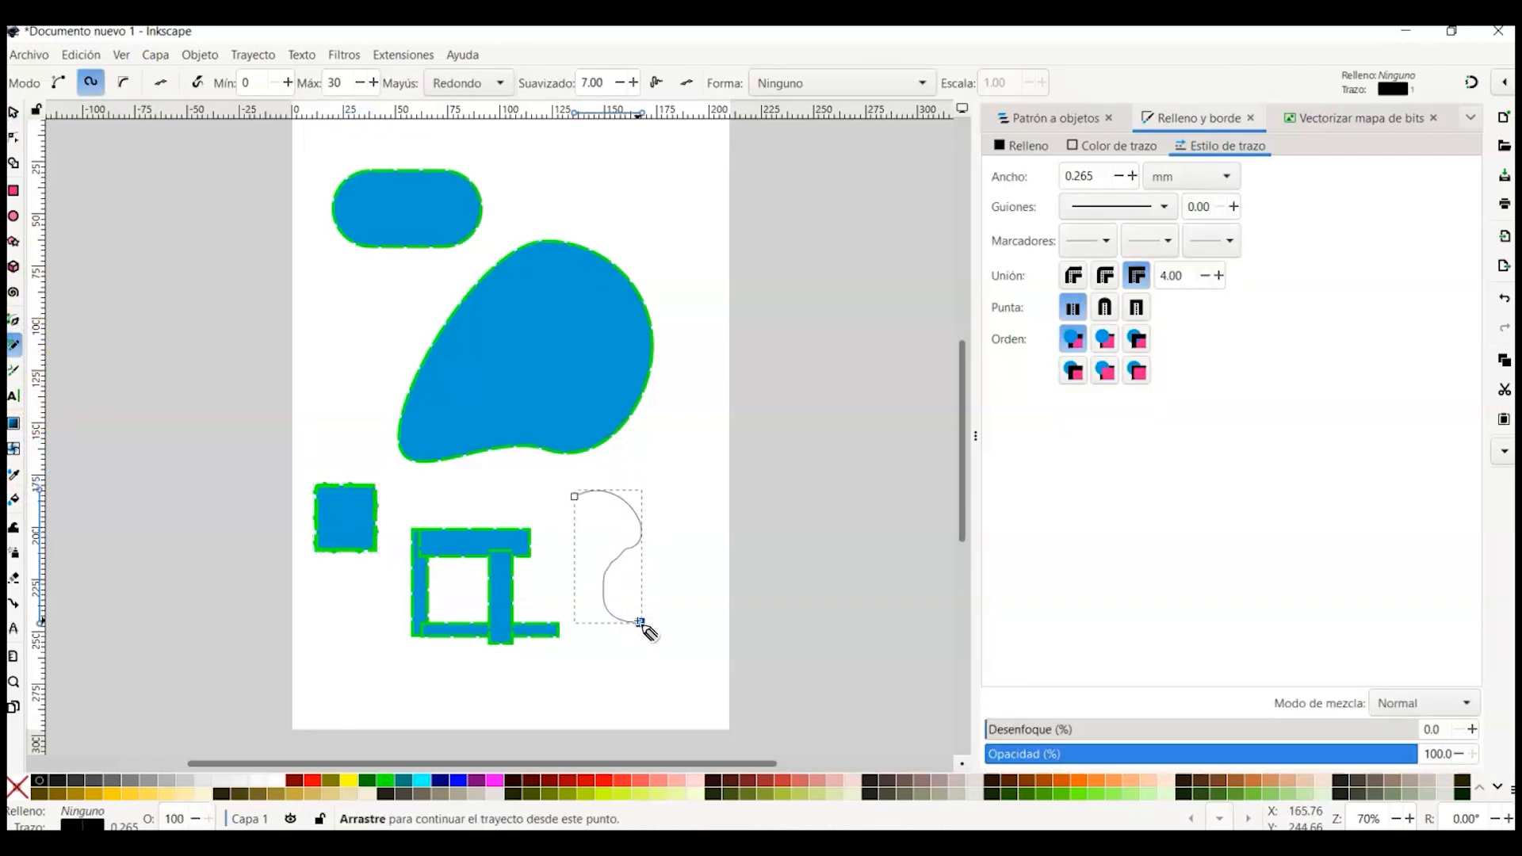
click(14, 138)
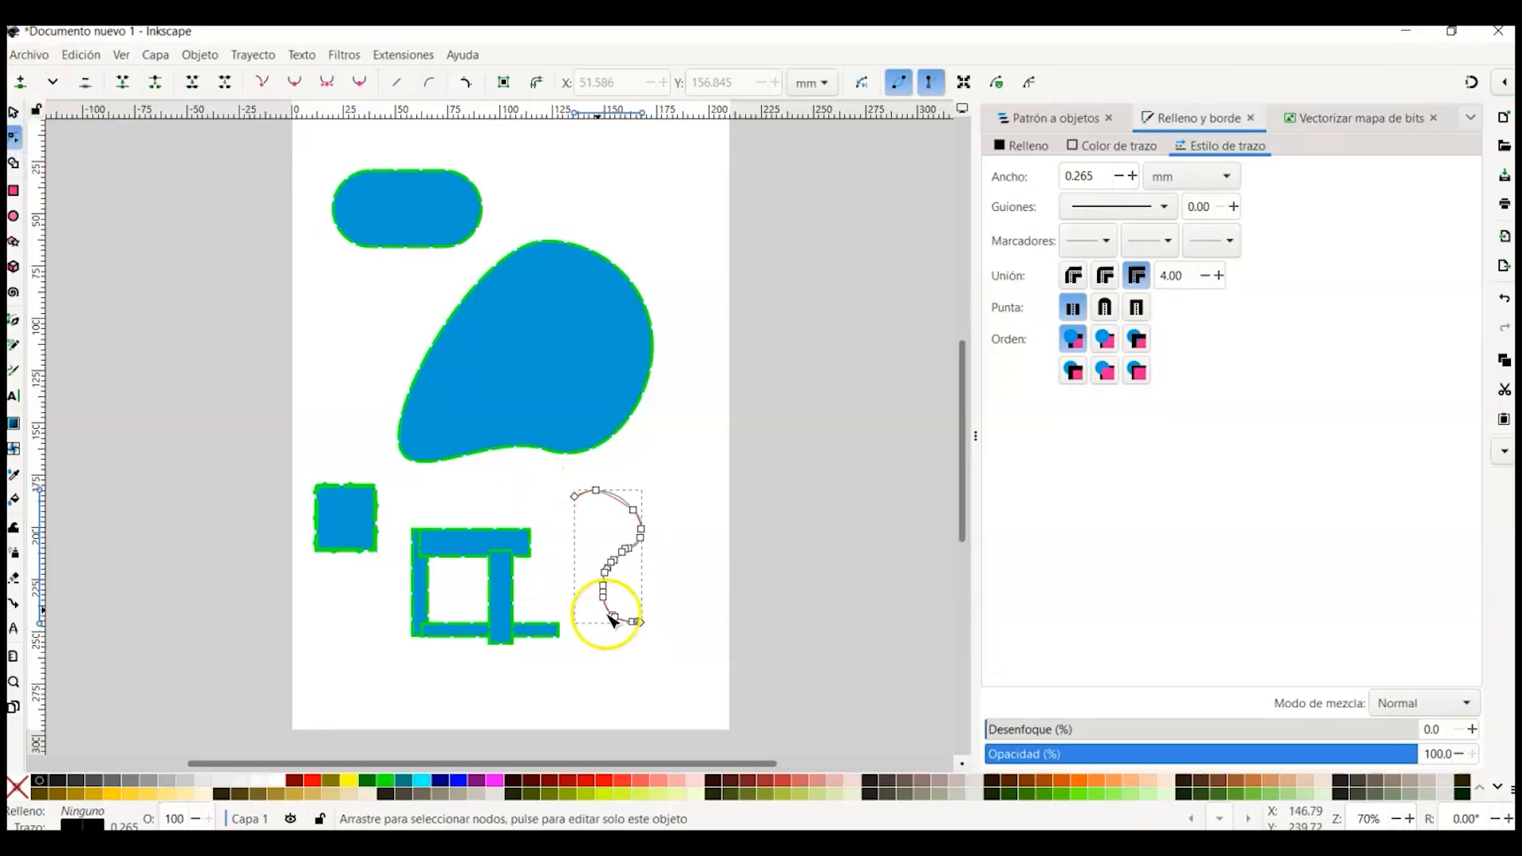
click(251, 54)
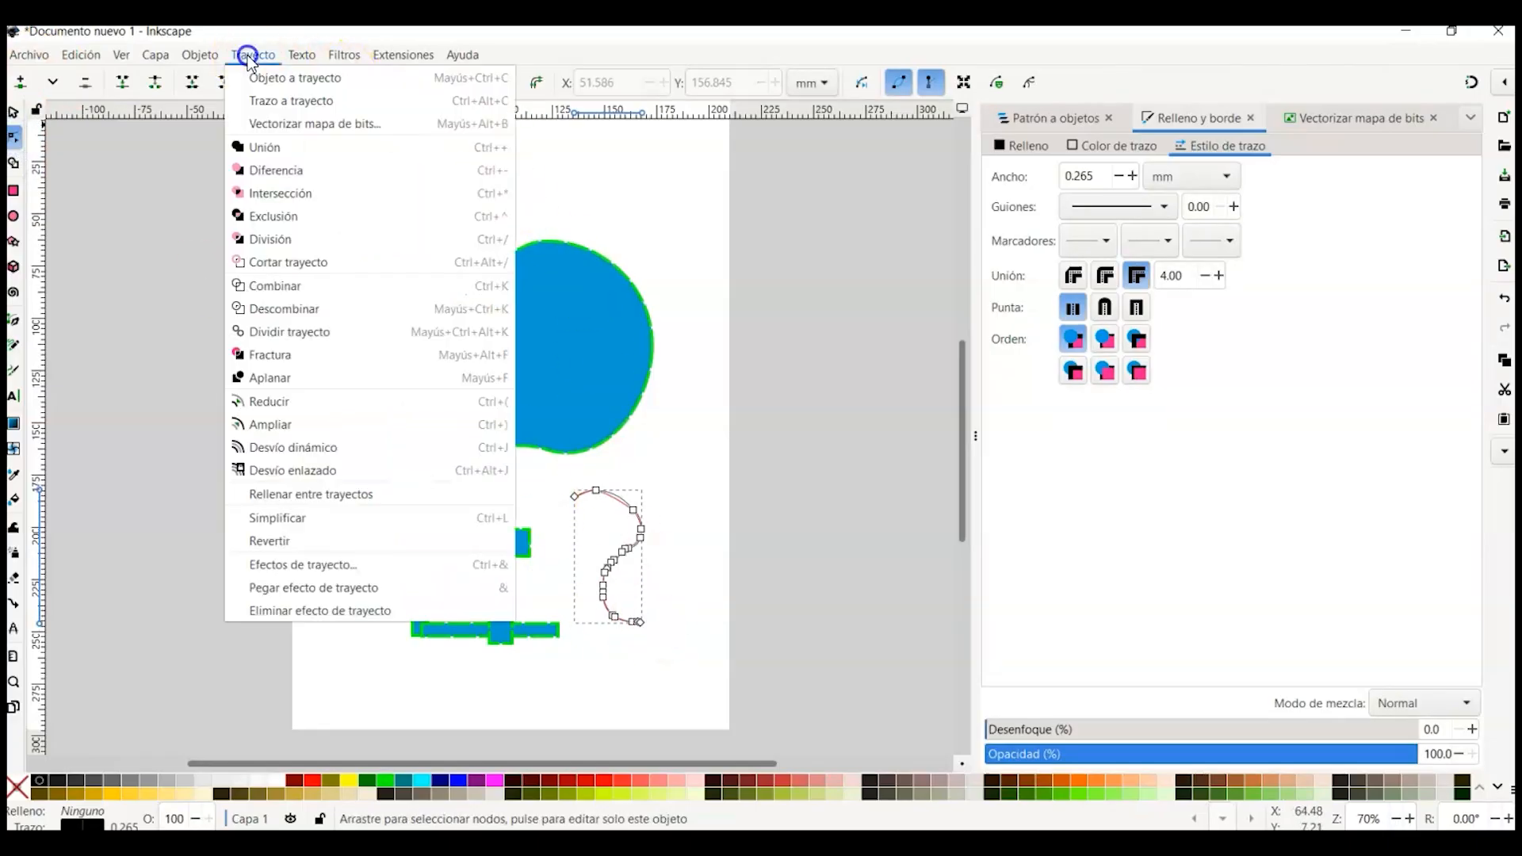
click(401, 518)
Step: Paint a 2-shaped stroke with the Calligraphy tool to the left of the blob
click(14, 347)
click(14, 371)
mouse_move(326, 334)
mouse_down()
mouse_move(365, 335)
mouse_move(365, 387)
mouse_move(338, 428)
mouse_move(380, 443)
mouse_up()
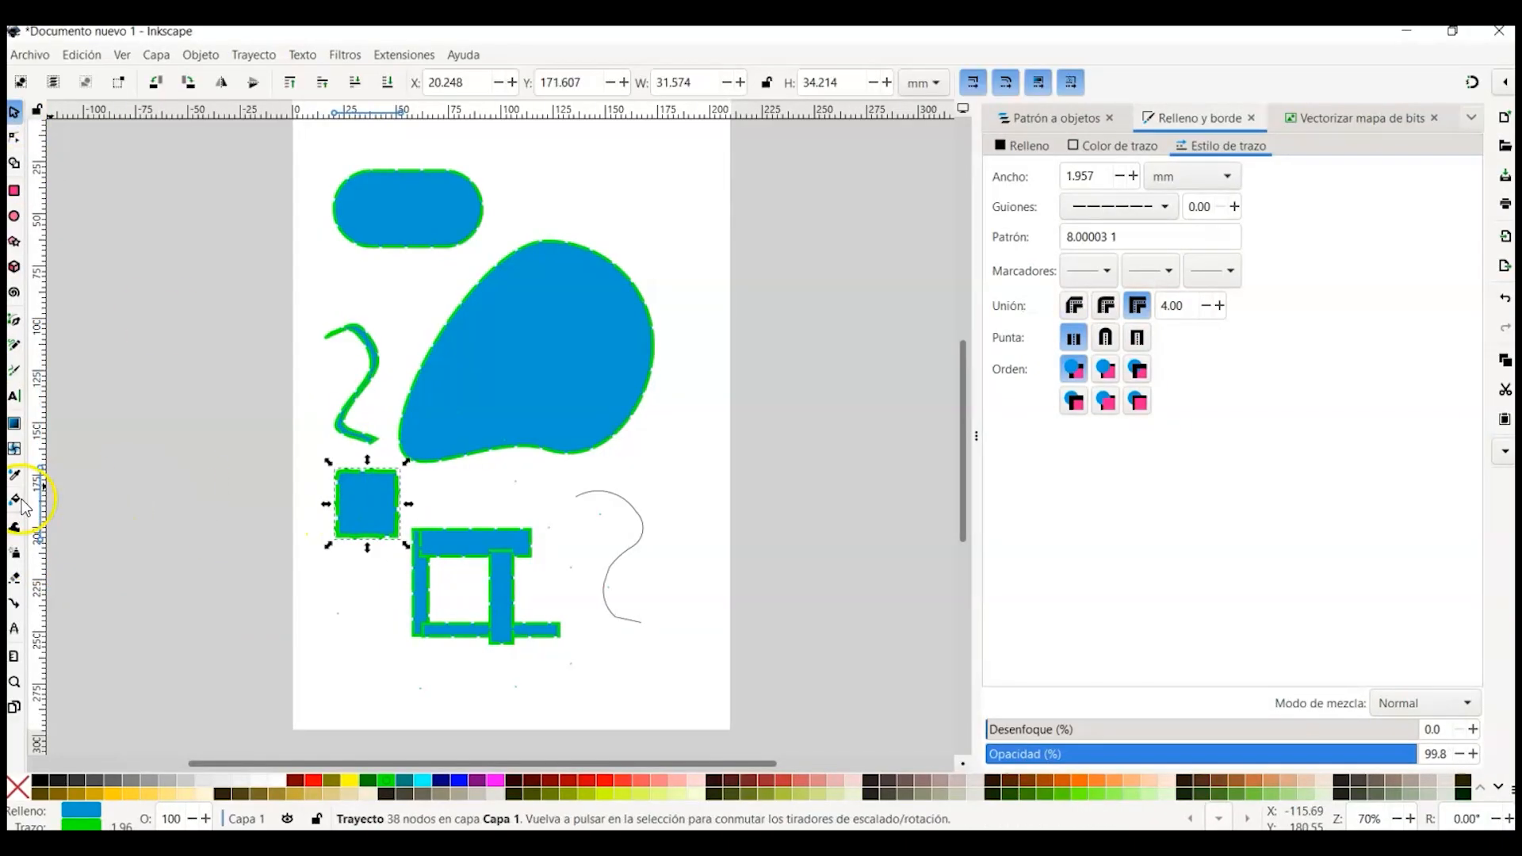
Step: Spray clones of the filled square across the lower page with the Spray tool
click(14, 552)
click(334, 586)
mouse_move(361, 634)
mouse_down()
mouse_move(445, 663)
mouse_move(538, 651)
mouse_move(569, 607)
mouse_up()
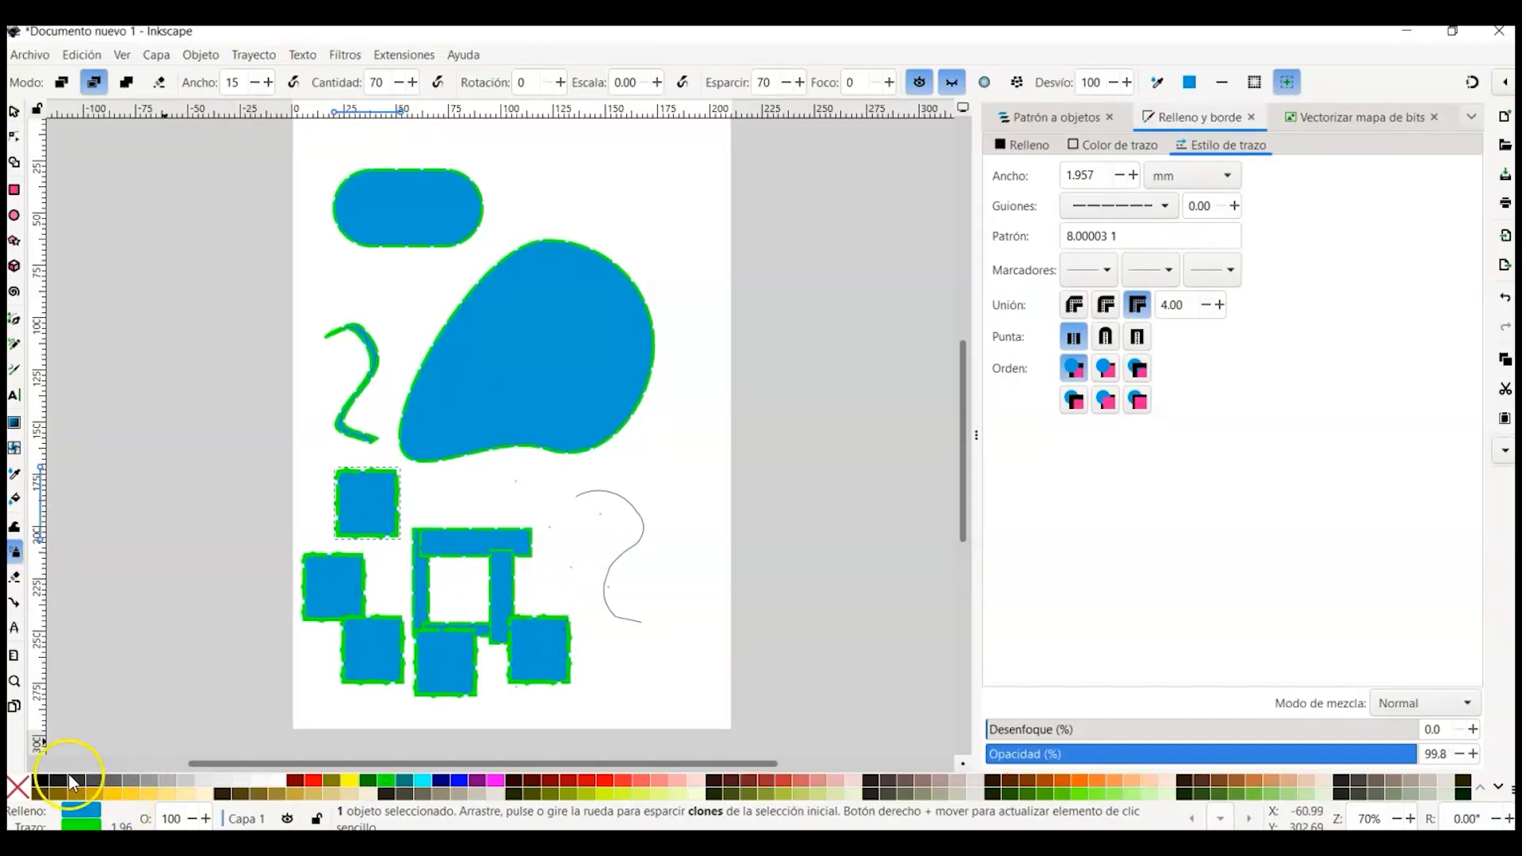
Step: Move the blob over the pill shape and place the filled square over the blob's lower left edge
click(14, 113)
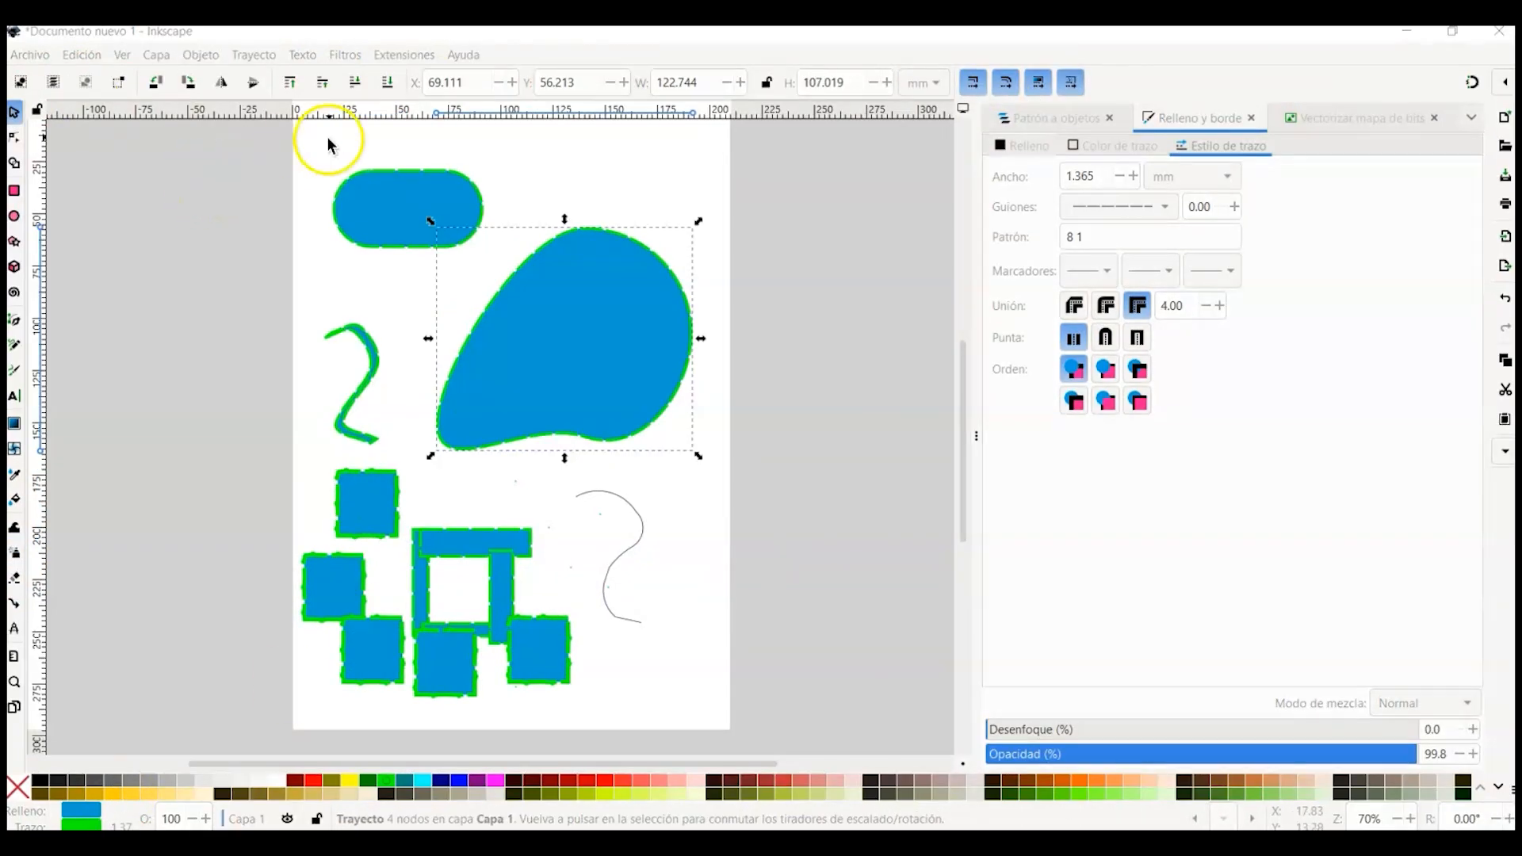
mouse_move(550, 306)
mouse_down()
mouse_move(486, 246)
mouse_move(503, 225)
mouse_move(485, 237)
mouse_up()
click(299, 86)
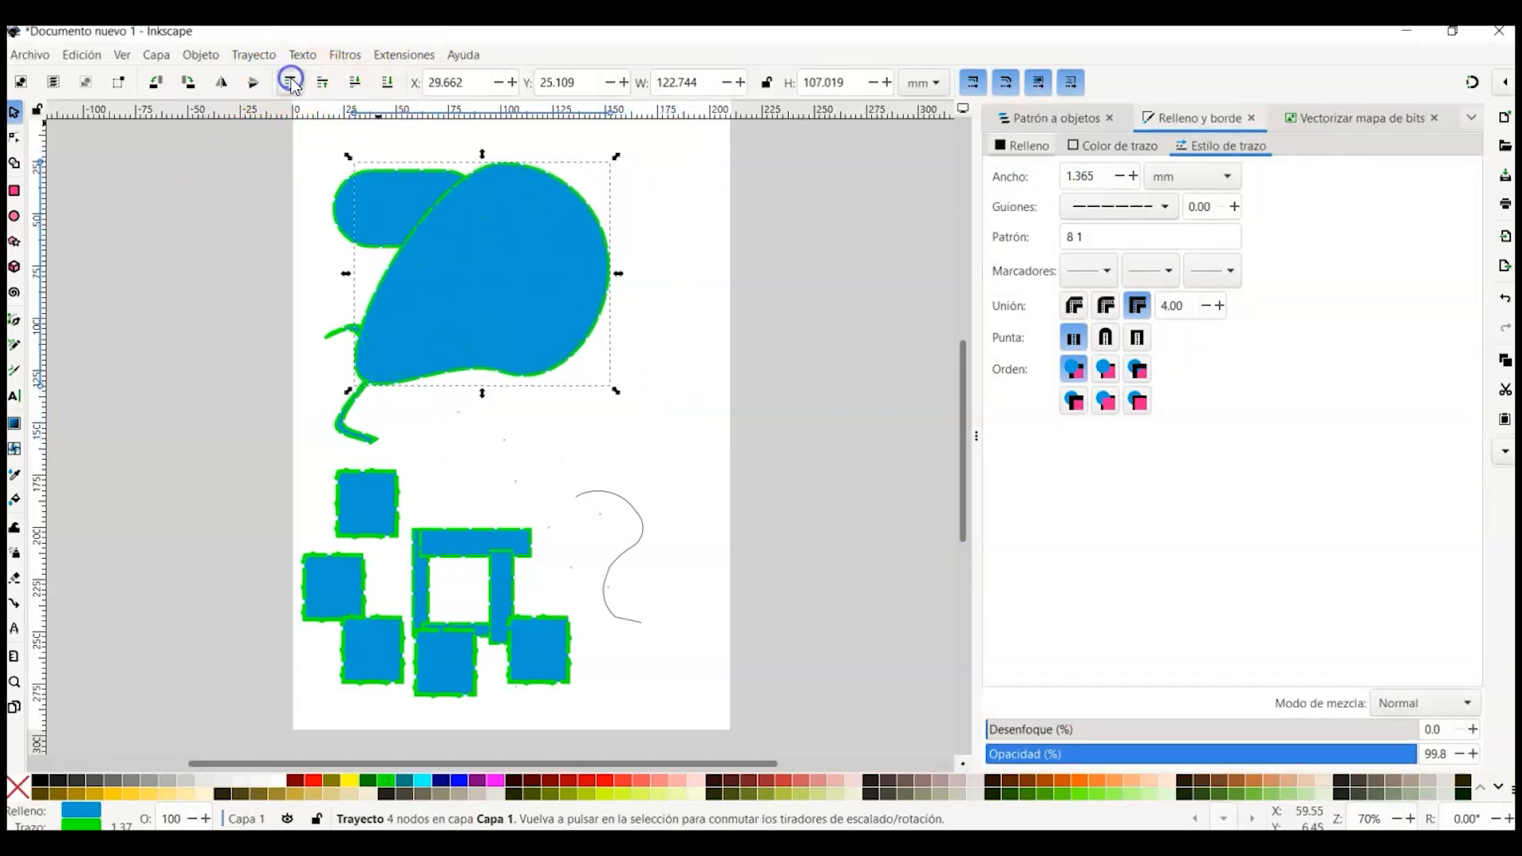
drag(474, 328, 544, 351)
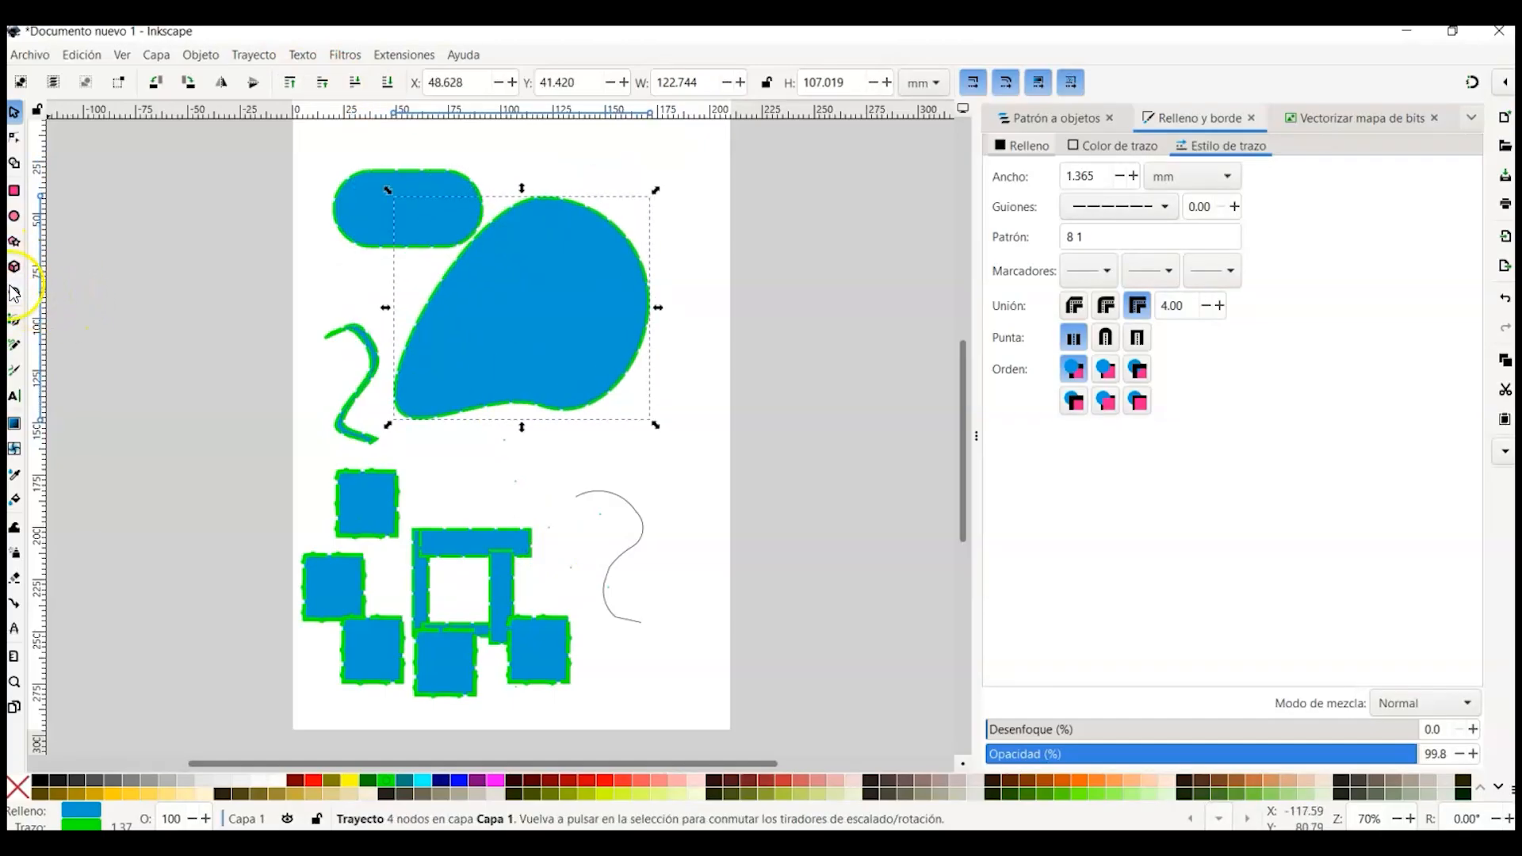
click(22, 167)
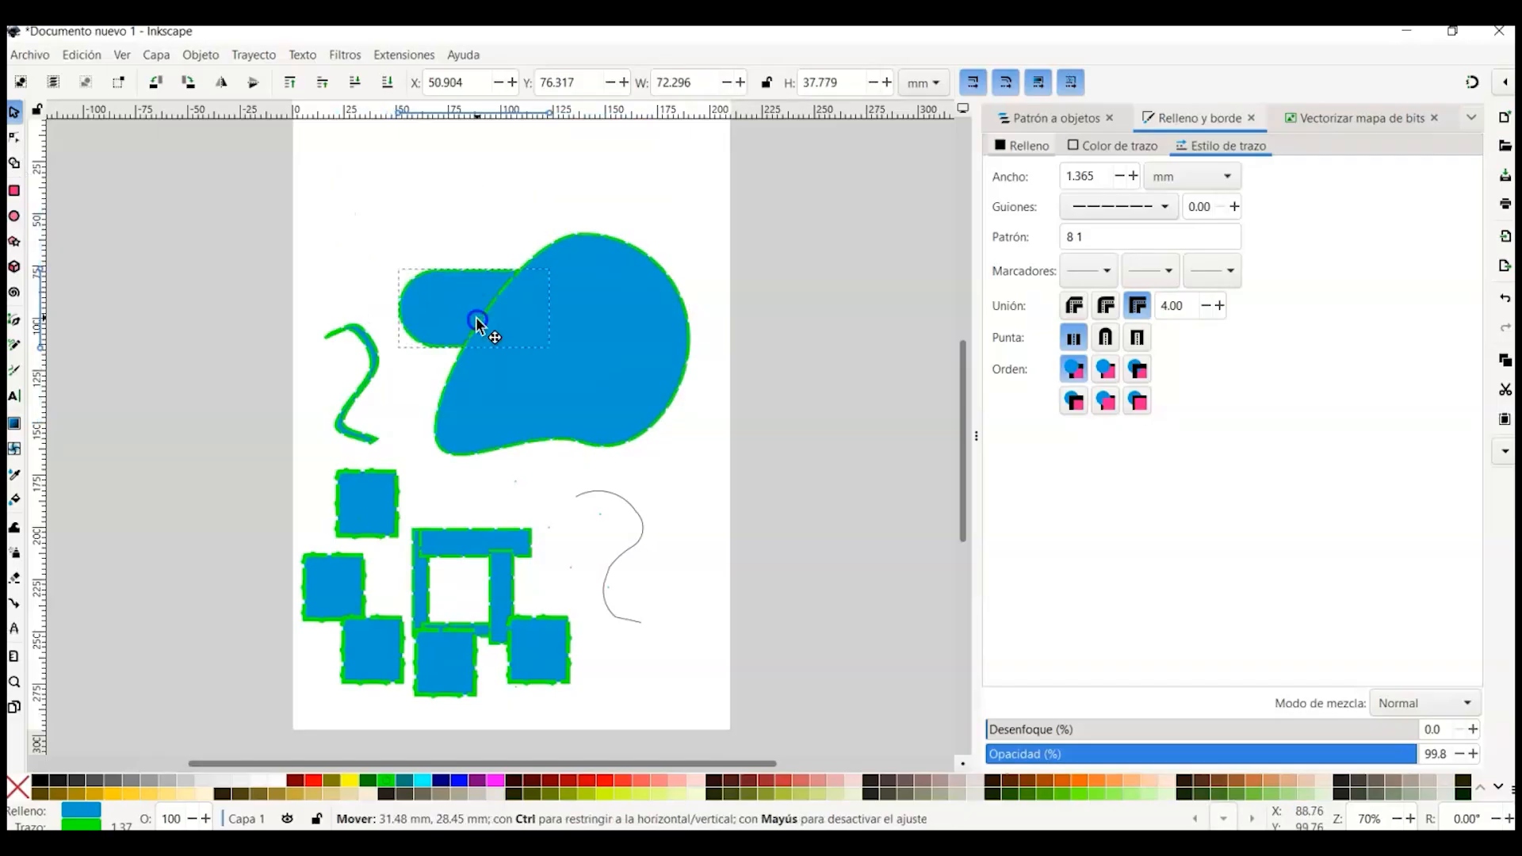
drag(476, 323, 476, 324)
drag(374, 521, 444, 435)
Step: Select the pill, square and blob and delete two overlapping fragments with the Shape Builder in subtract mode
click(429, 279)
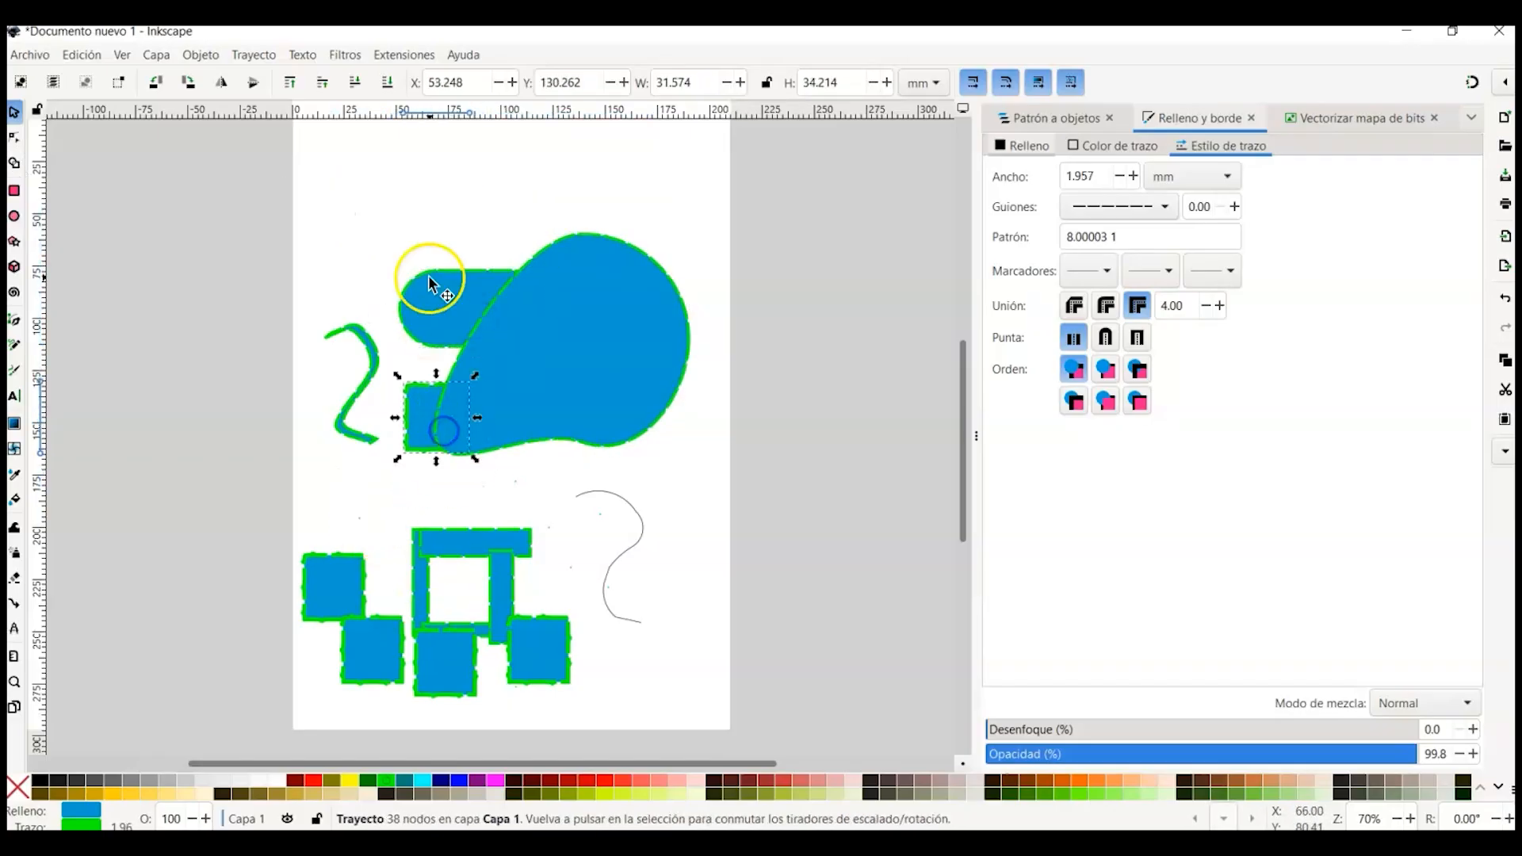
shift+click(458, 314)
shift+click(608, 386)
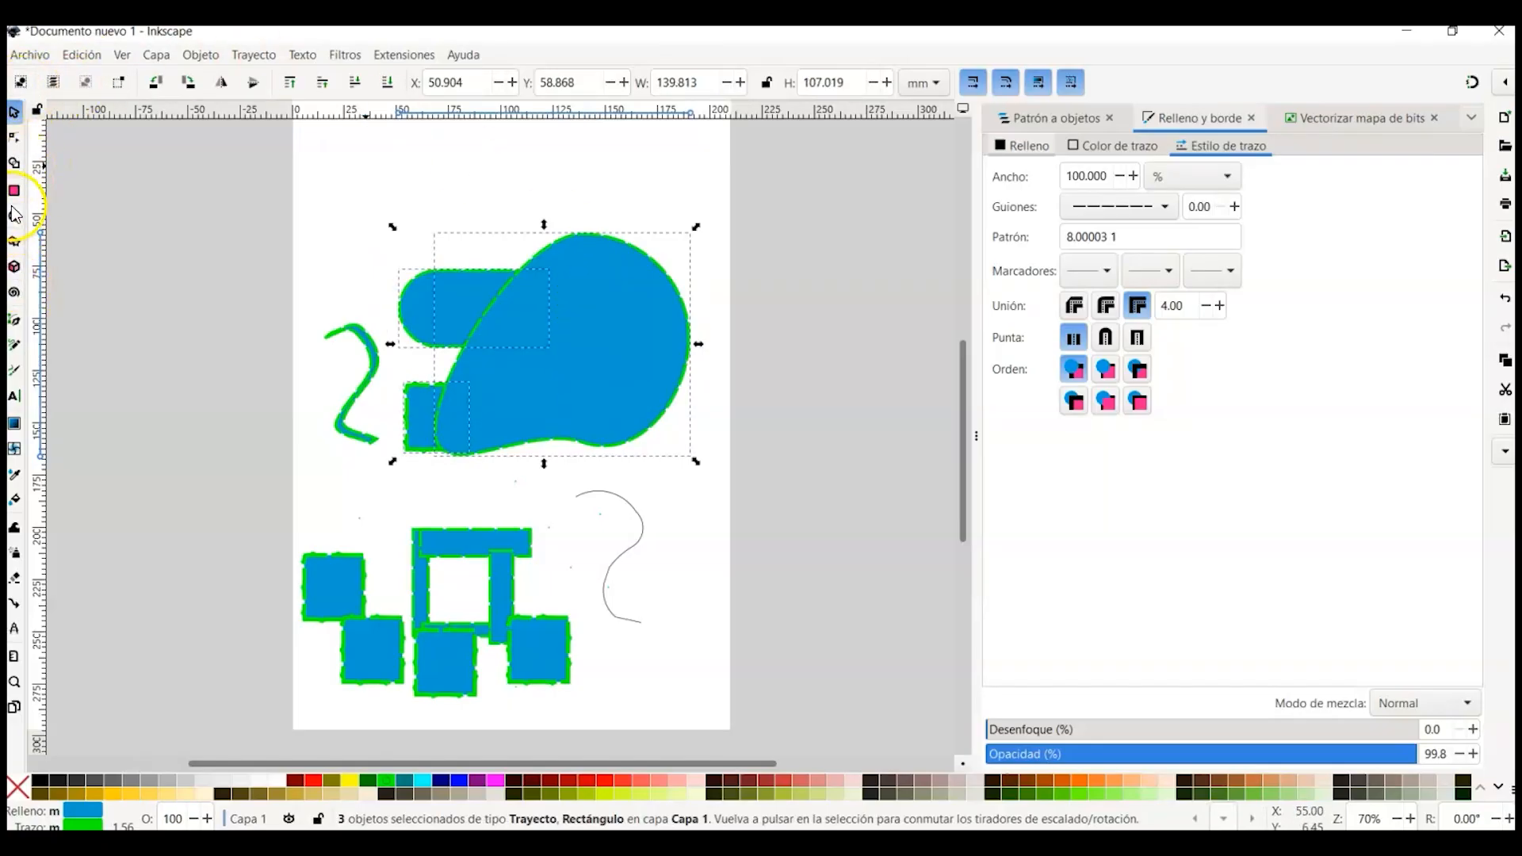
click(15, 164)
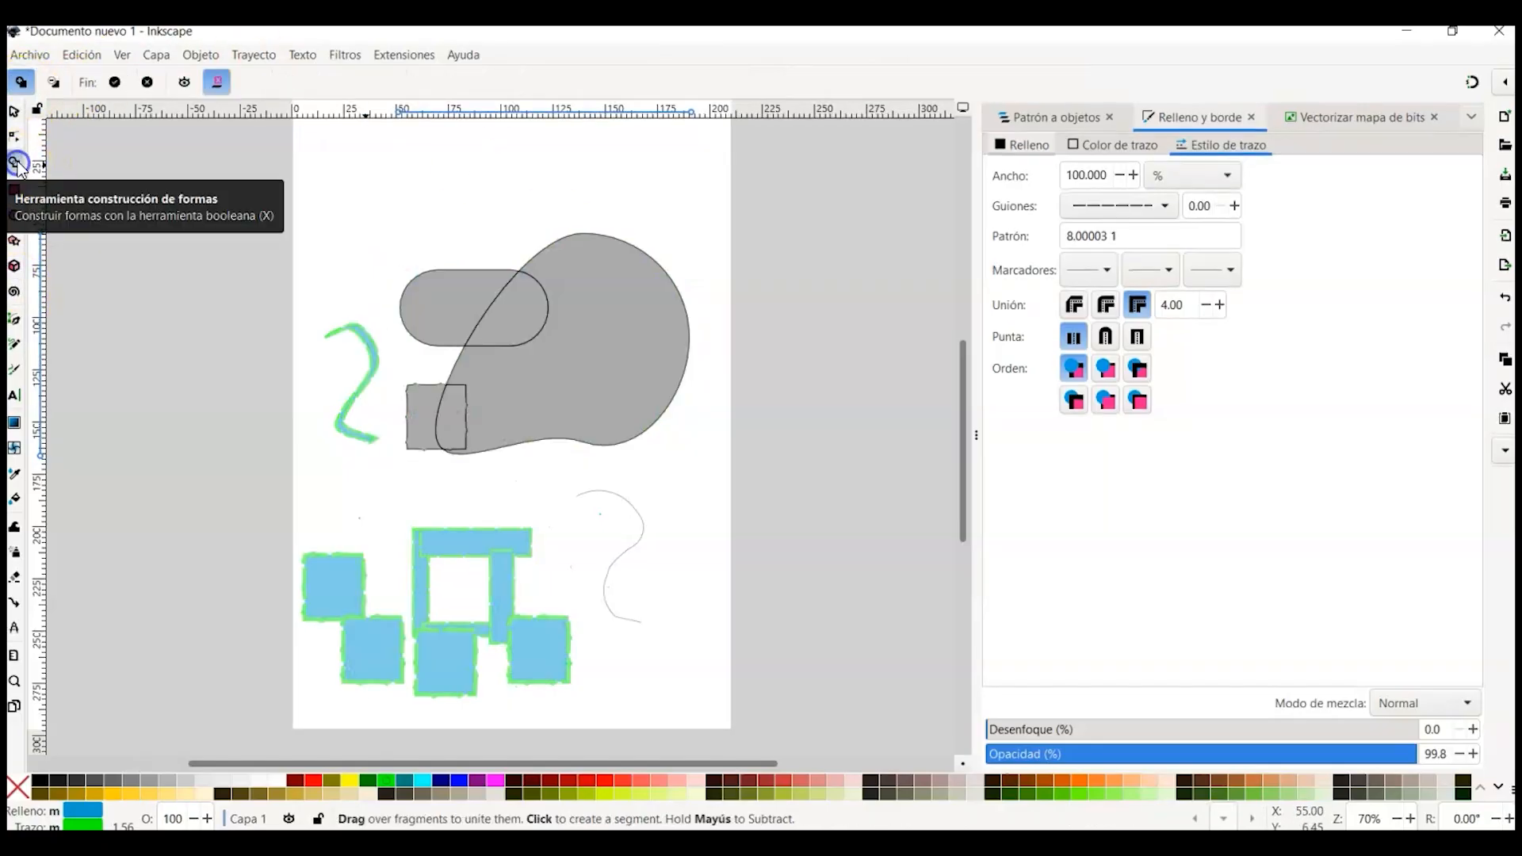
click(50, 82)
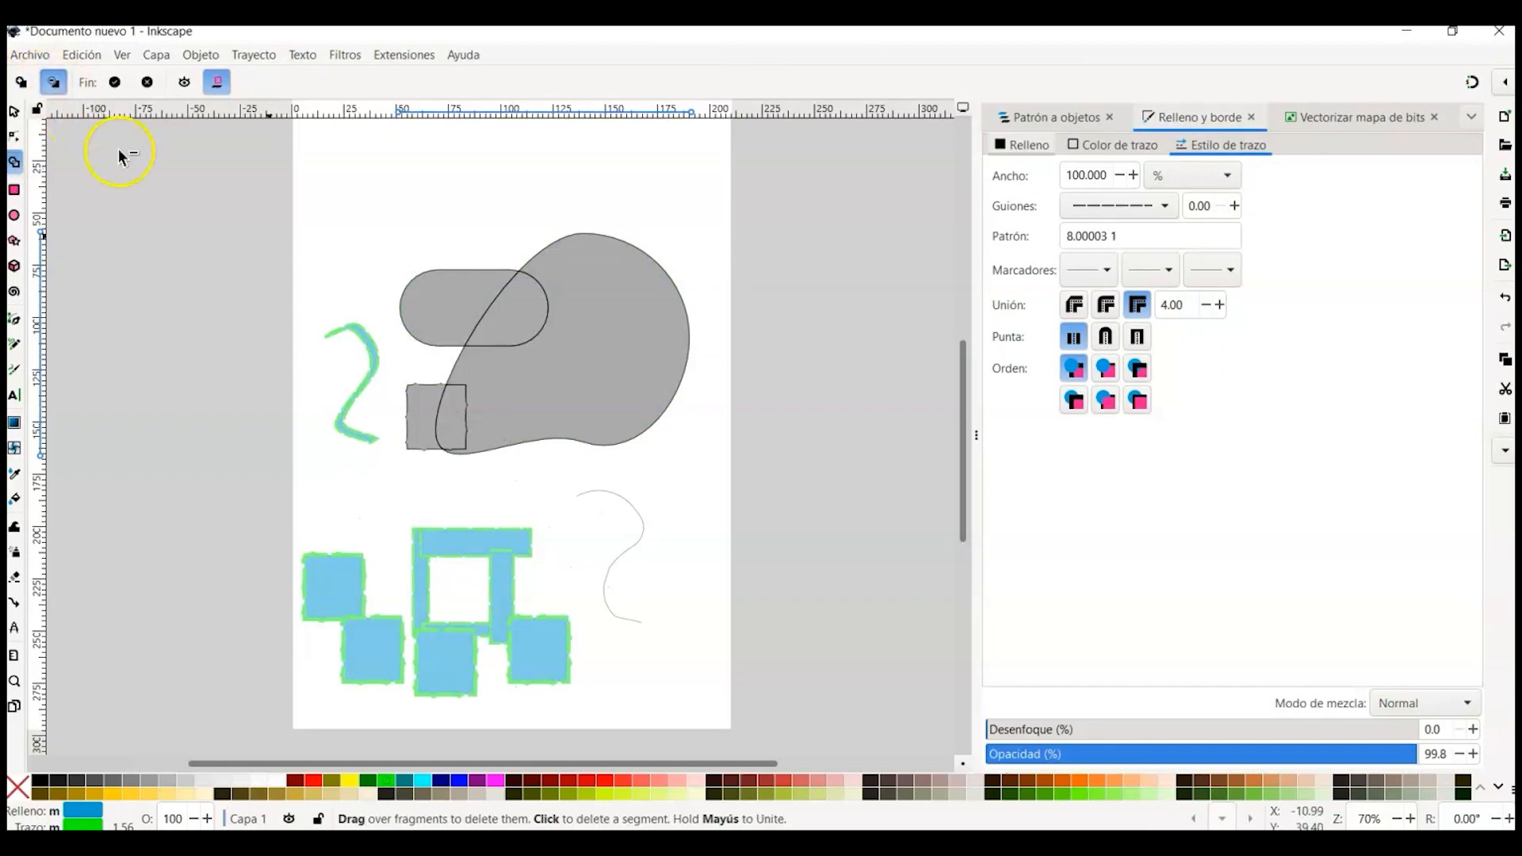
click(450, 325)
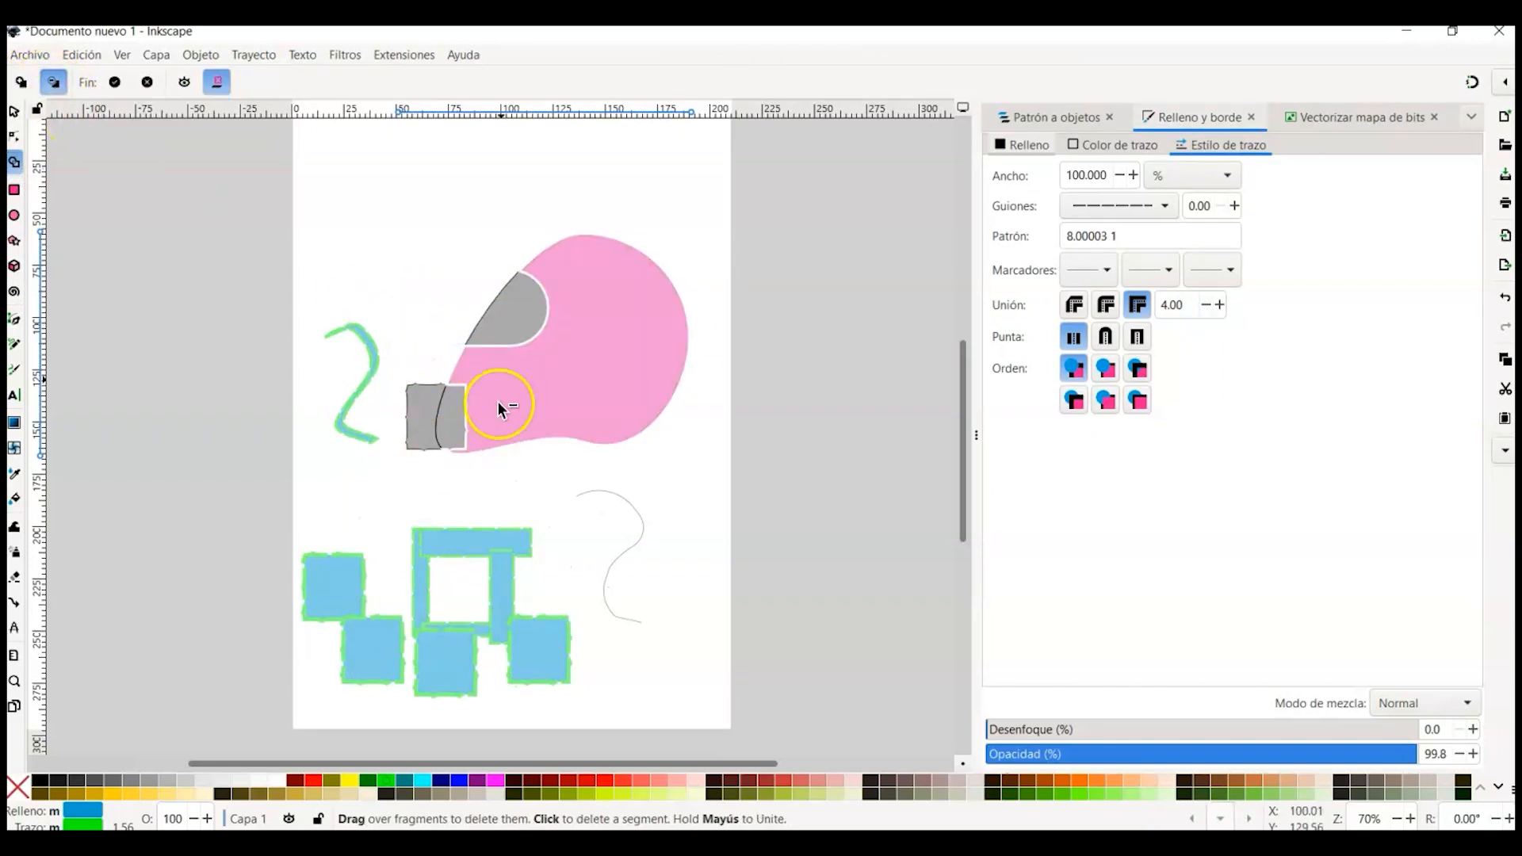
click(459, 428)
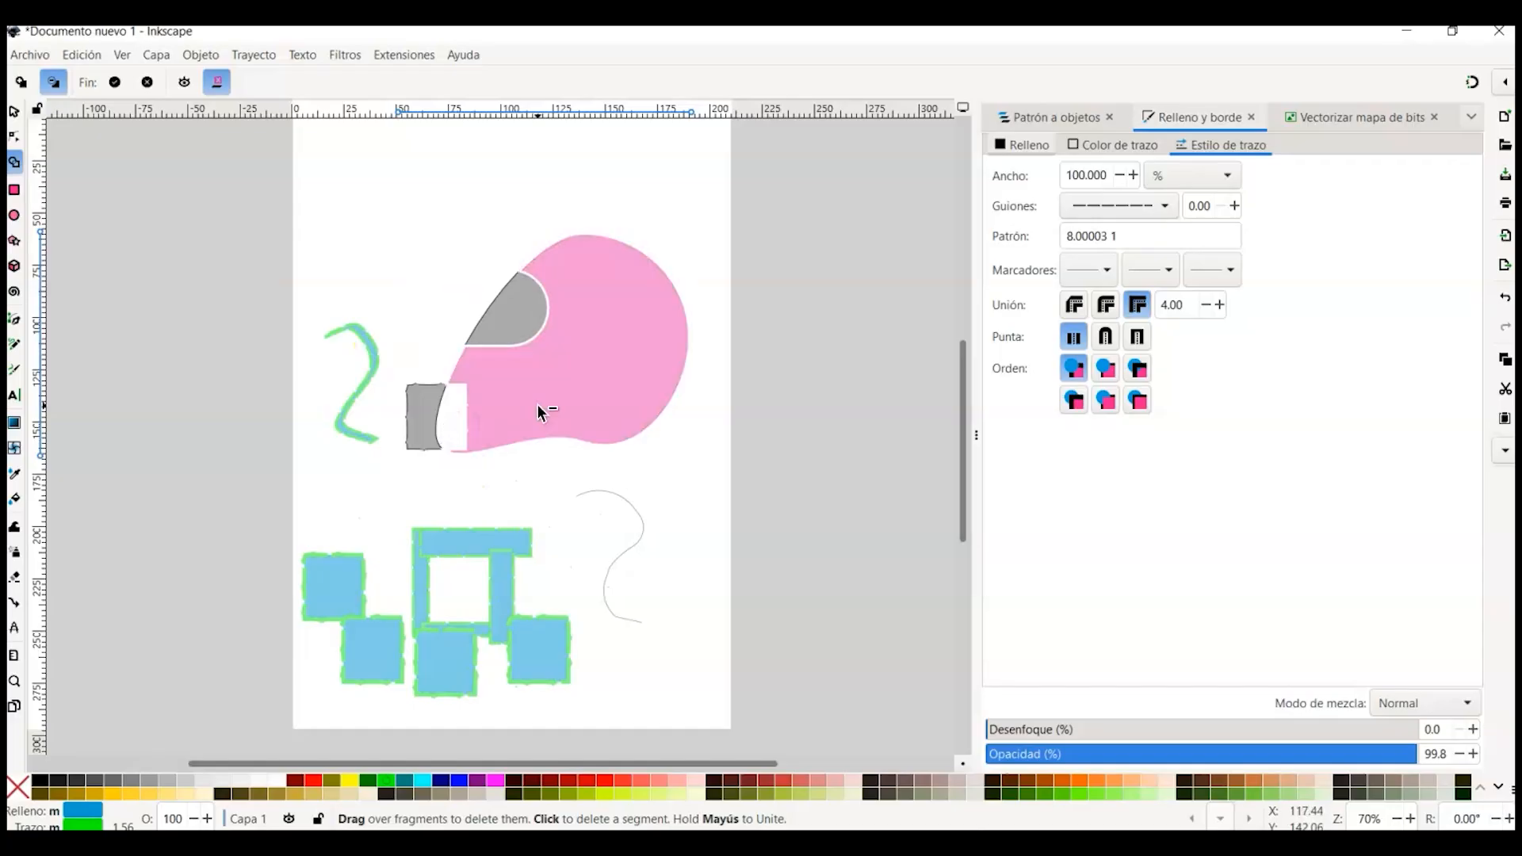
key(Return)
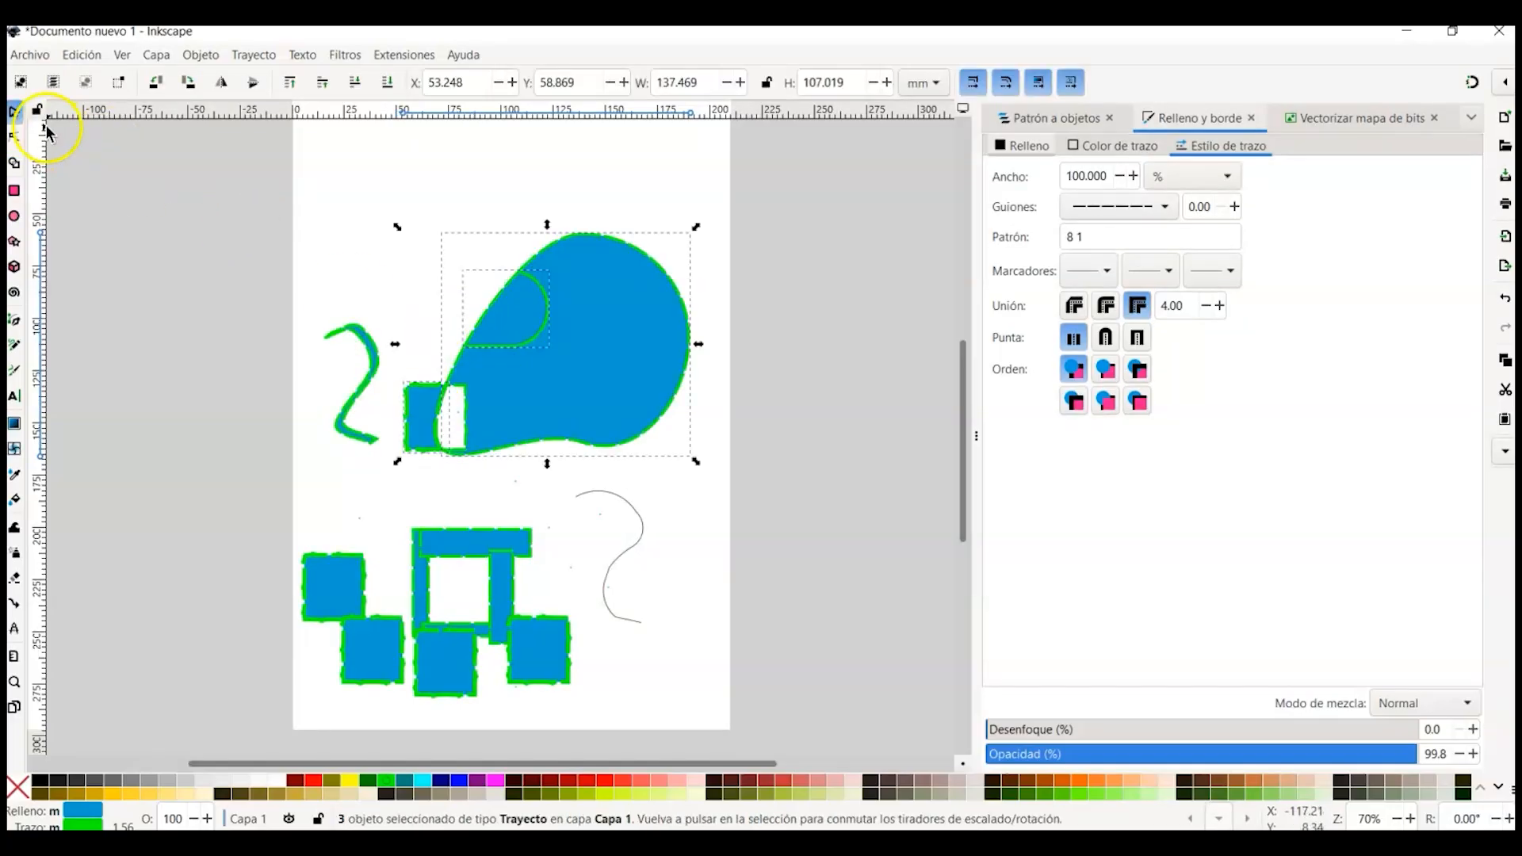
Step: Scale the combined blob shape down slightly and deselect it
drag(693, 348, 624, 395)
click(336, 269)
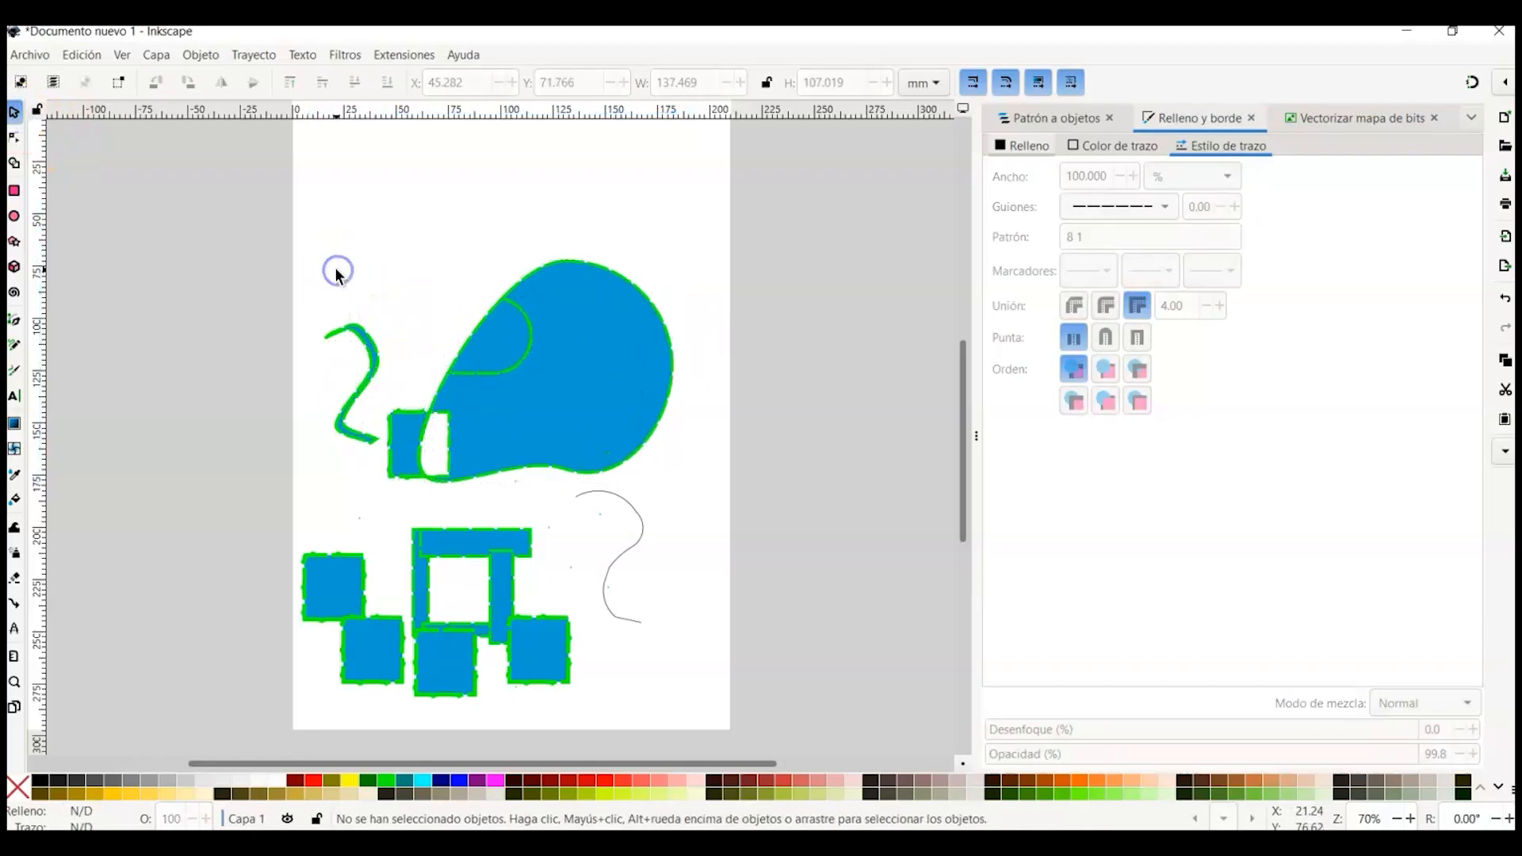
Step: Select all objects on the page and group them
drag(318, 228, 693, 700)
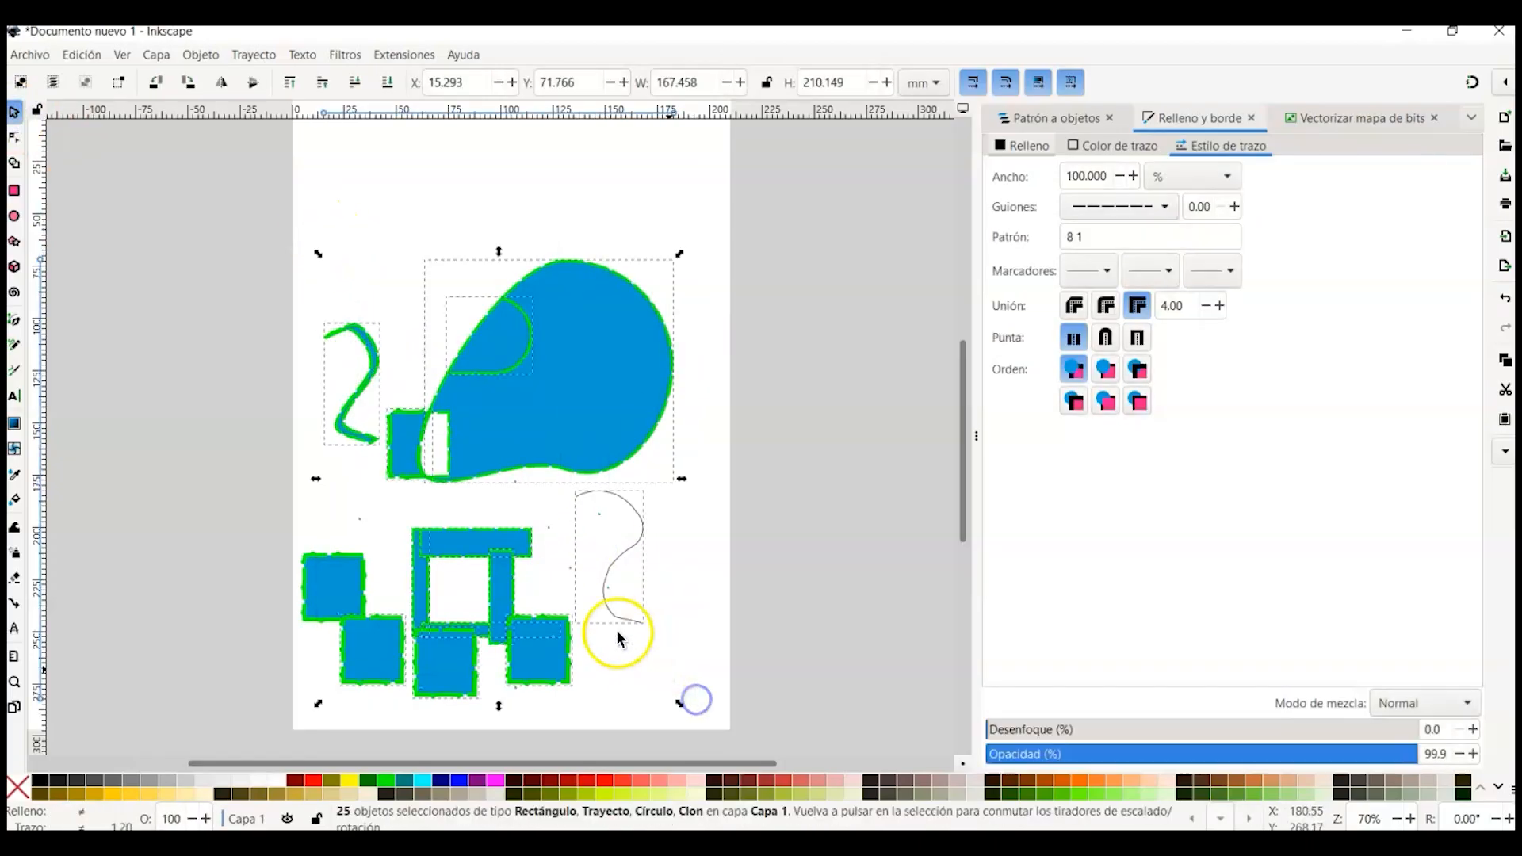
right_click(533, 386)
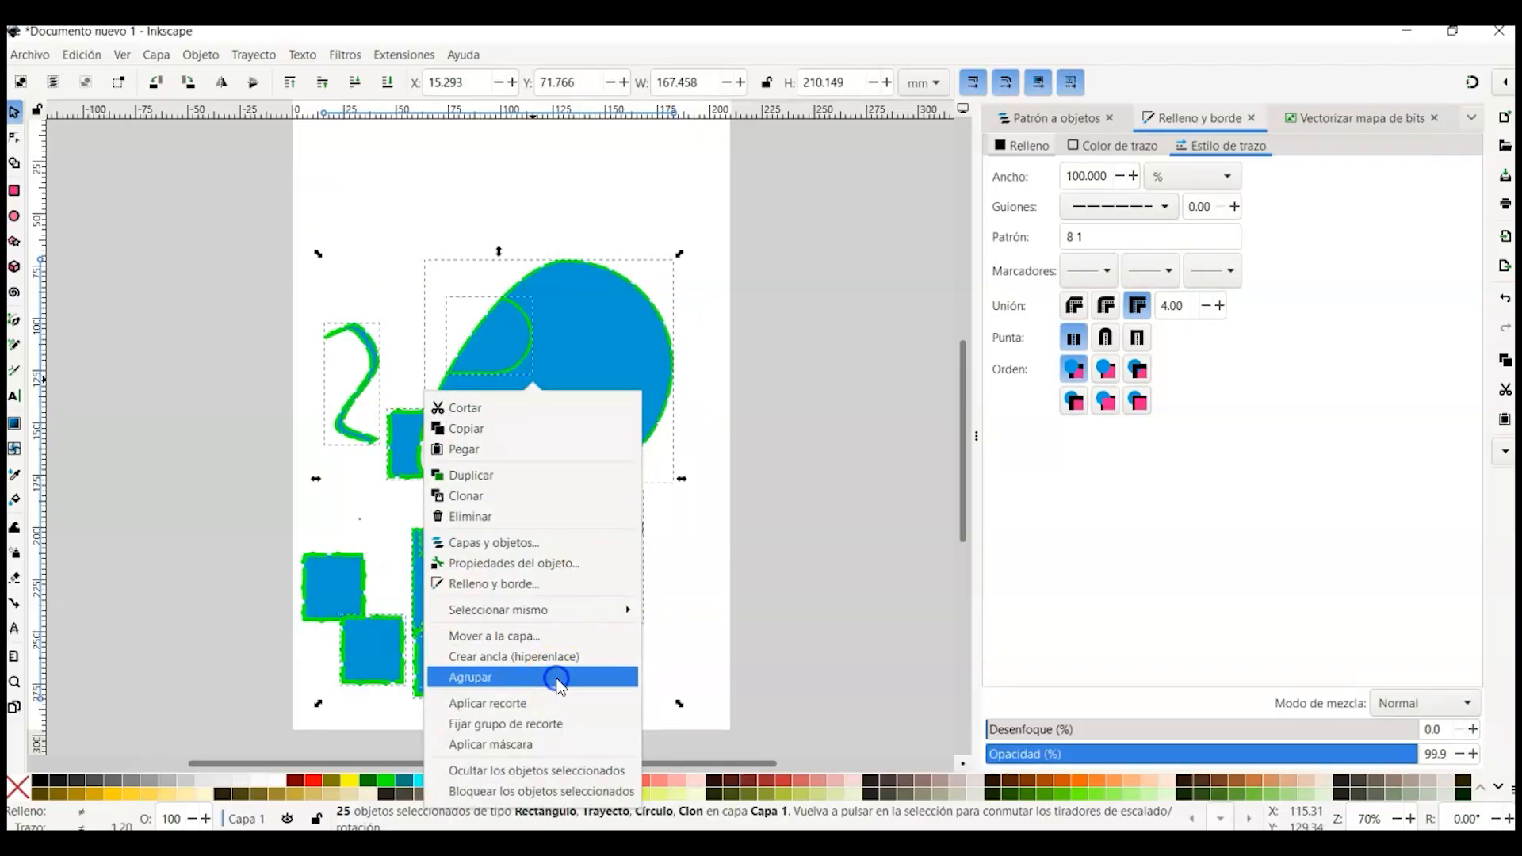
click(558, 680)
Step: Move the group up and to the right, then ungroup it
mouse_move(631, 378)
mouse_down()
mouse_move(642, 299)
mouse_move(742, 359)
mouse_move(611, 331)
mouse_move(674, 298)
mouse_up()
right_click(632, 305)
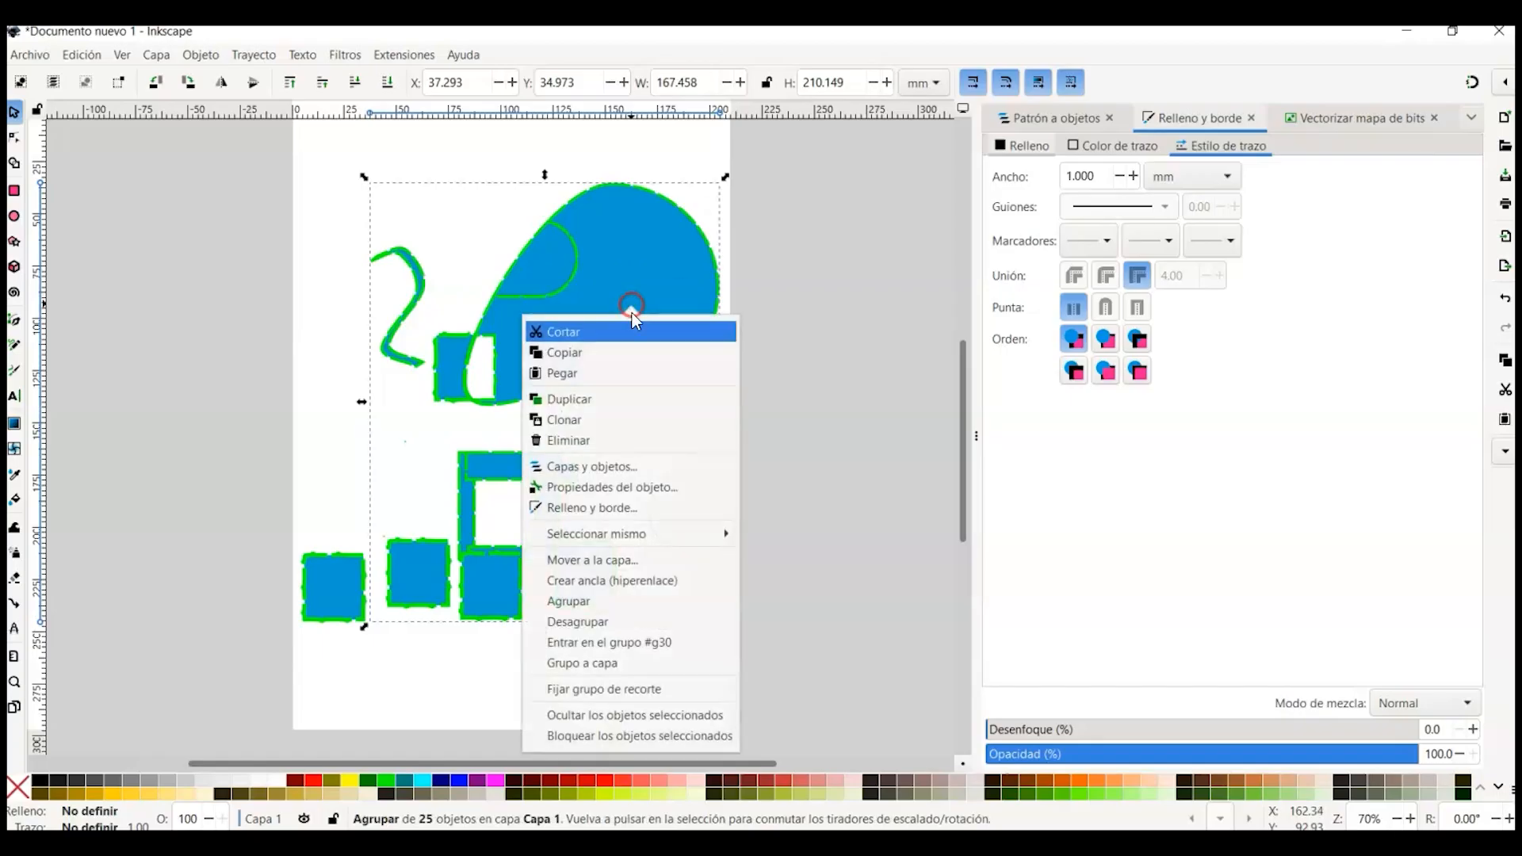
click(625, 620)
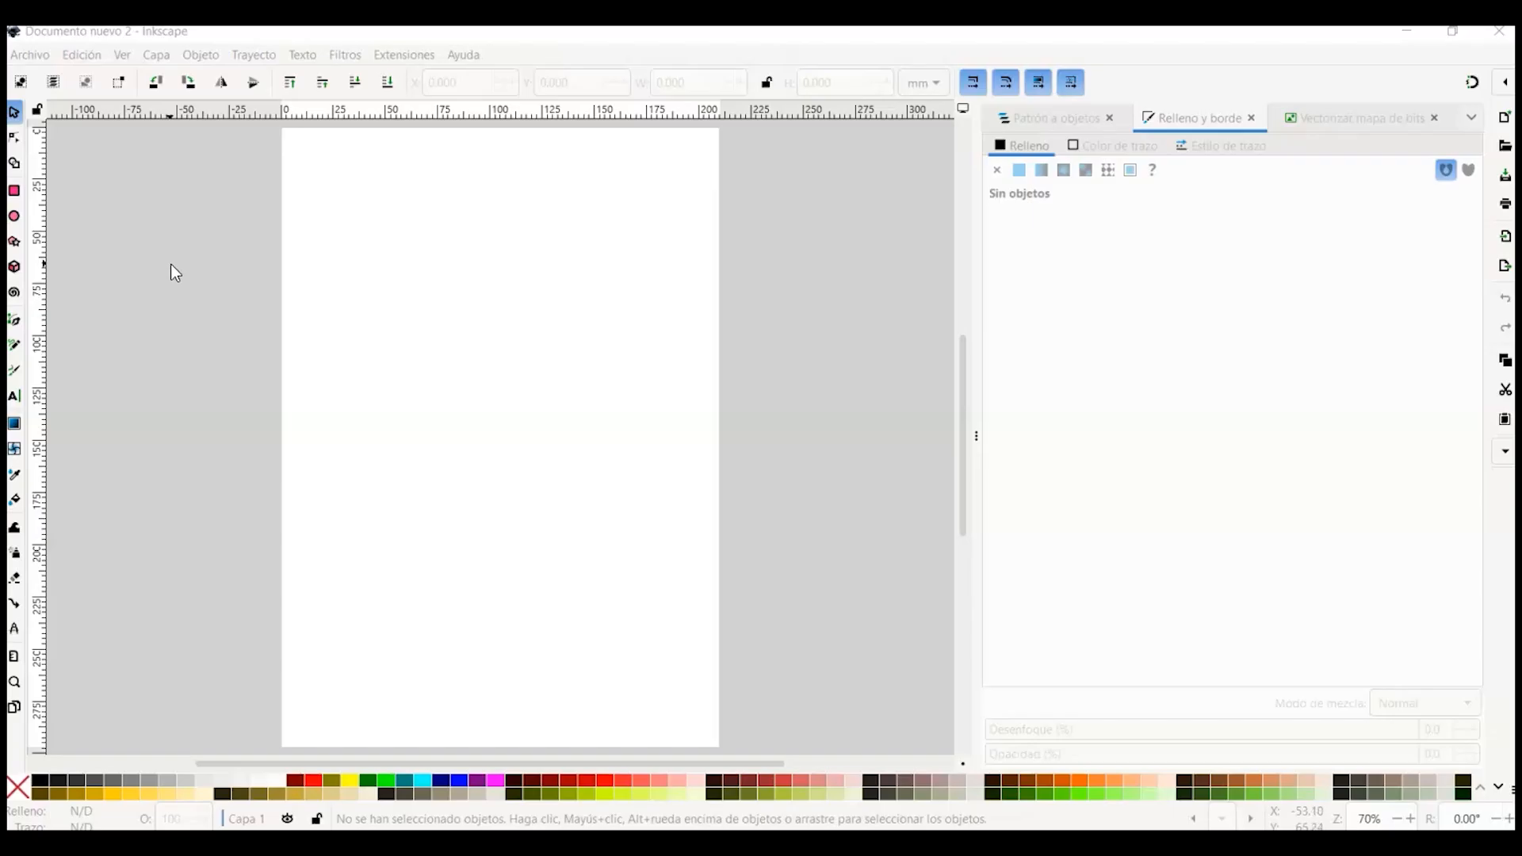
Step: Import the image ollo_percebe.png into a new document as an embedded bitmap
click(203, 369)
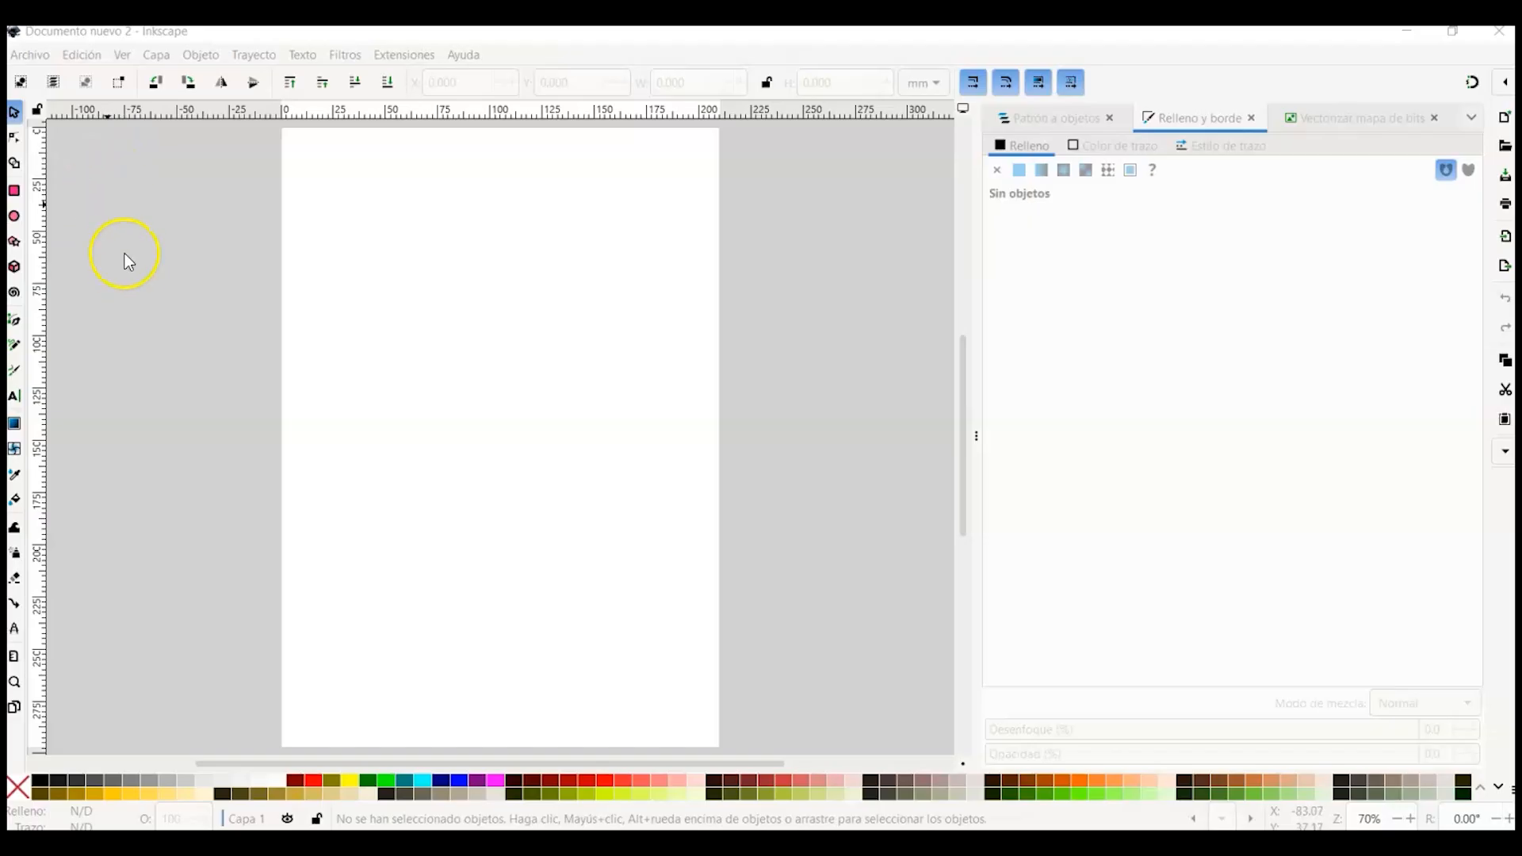
click(39, 58)
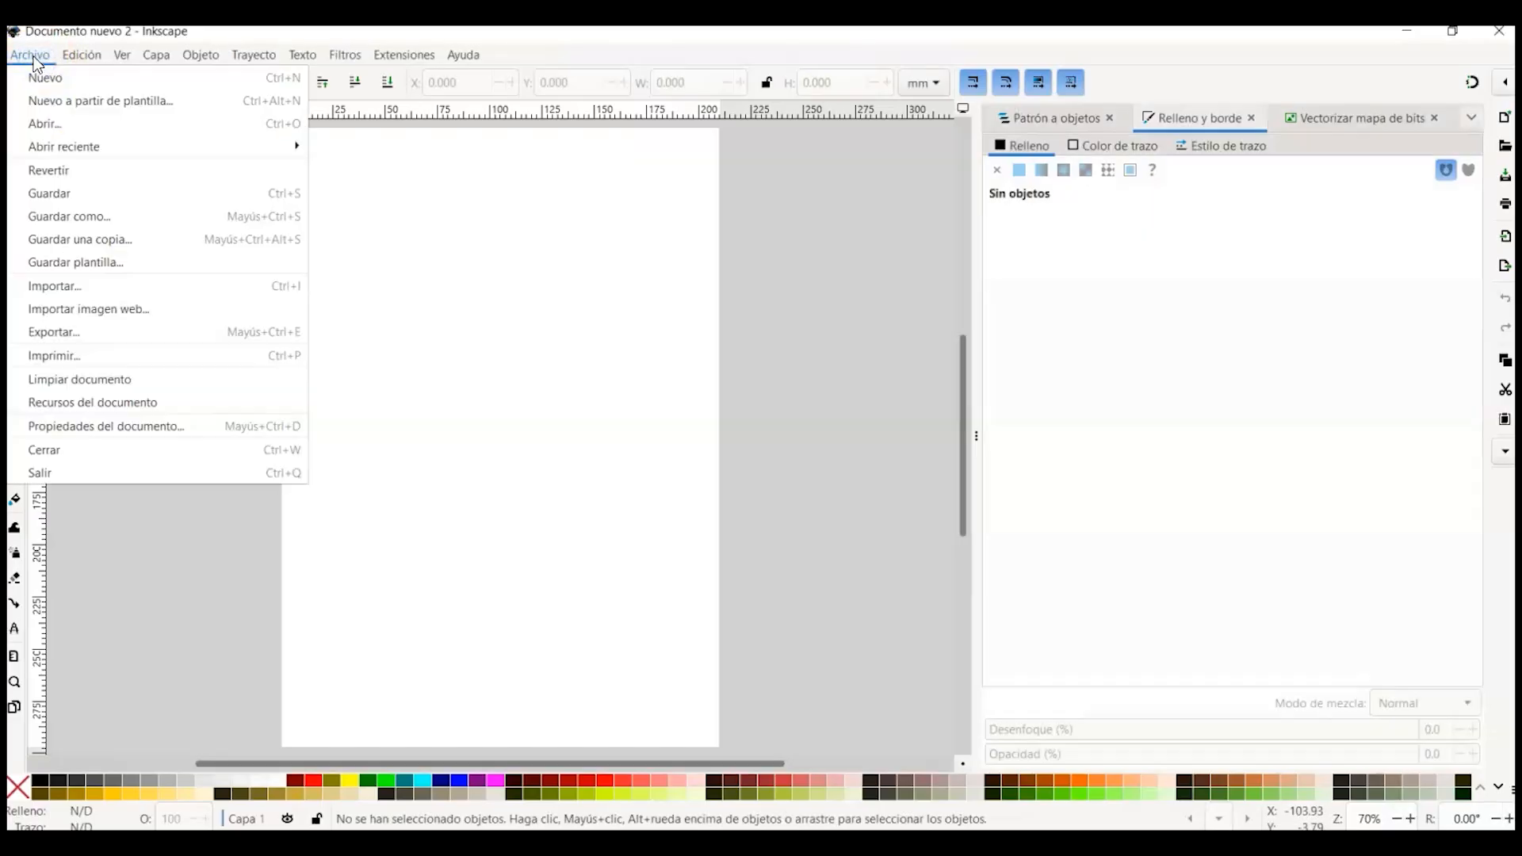
click(84, 286)
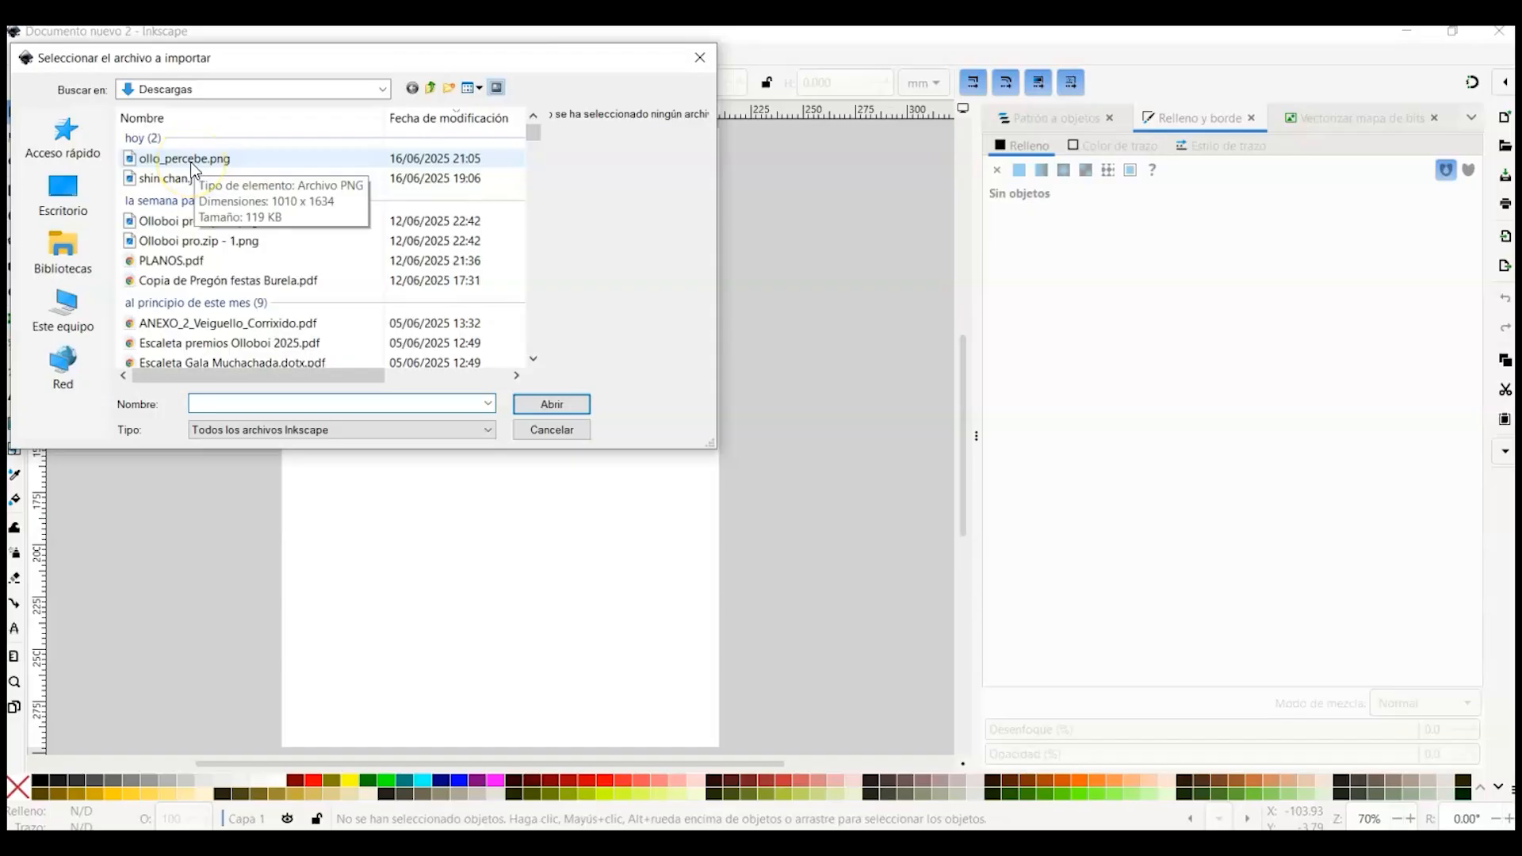
click(193, 159)
click(552, 405)
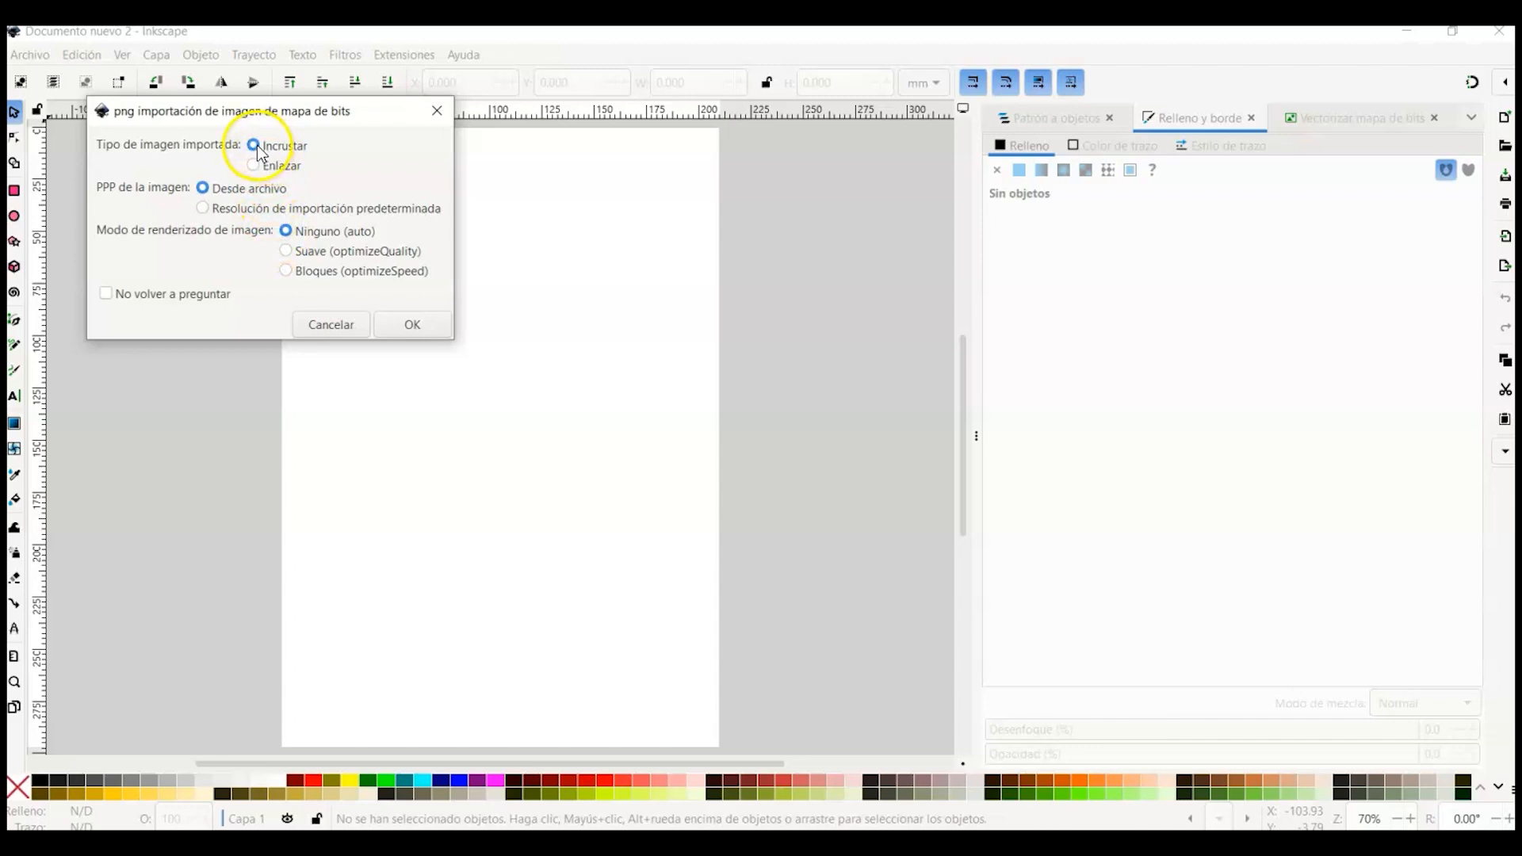
click(406, 325)
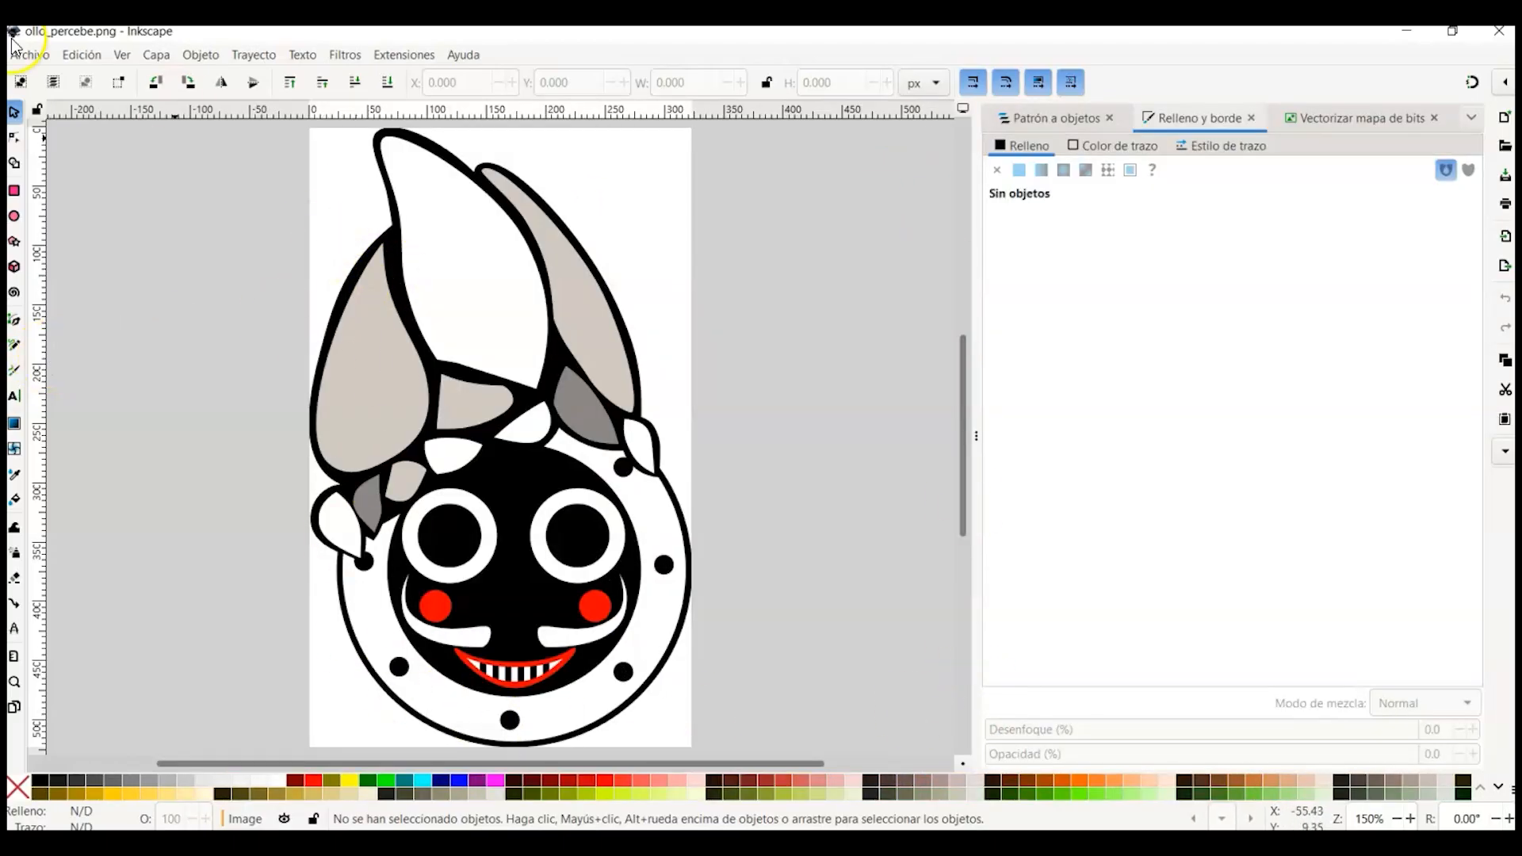
Step: Add a new layer named O meu logo above the current layer
click(160, 55)
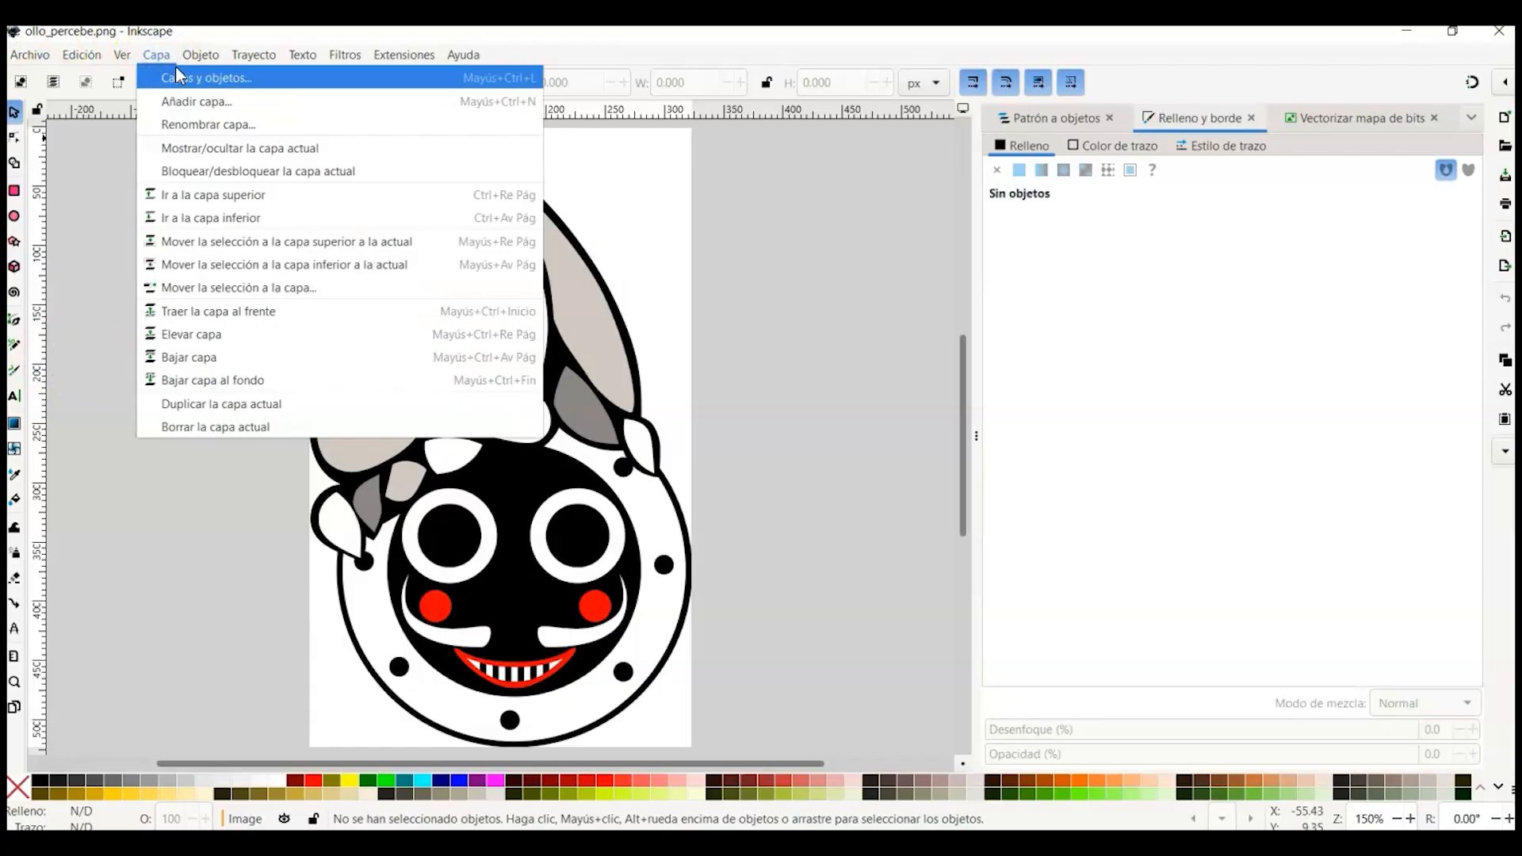
click(187, 99)
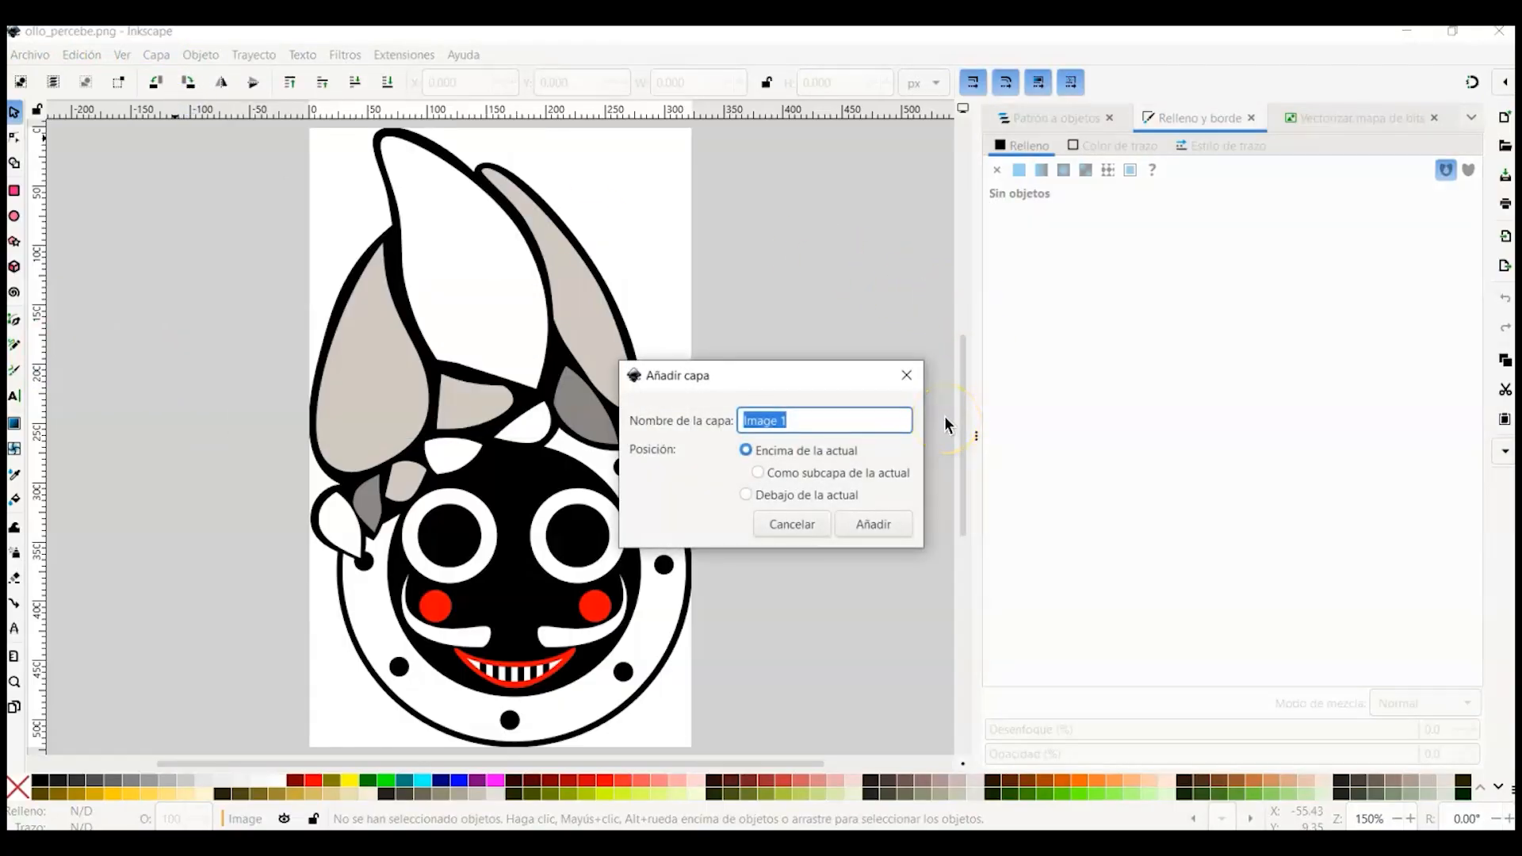
text(O meu logo)
click(857, 524)
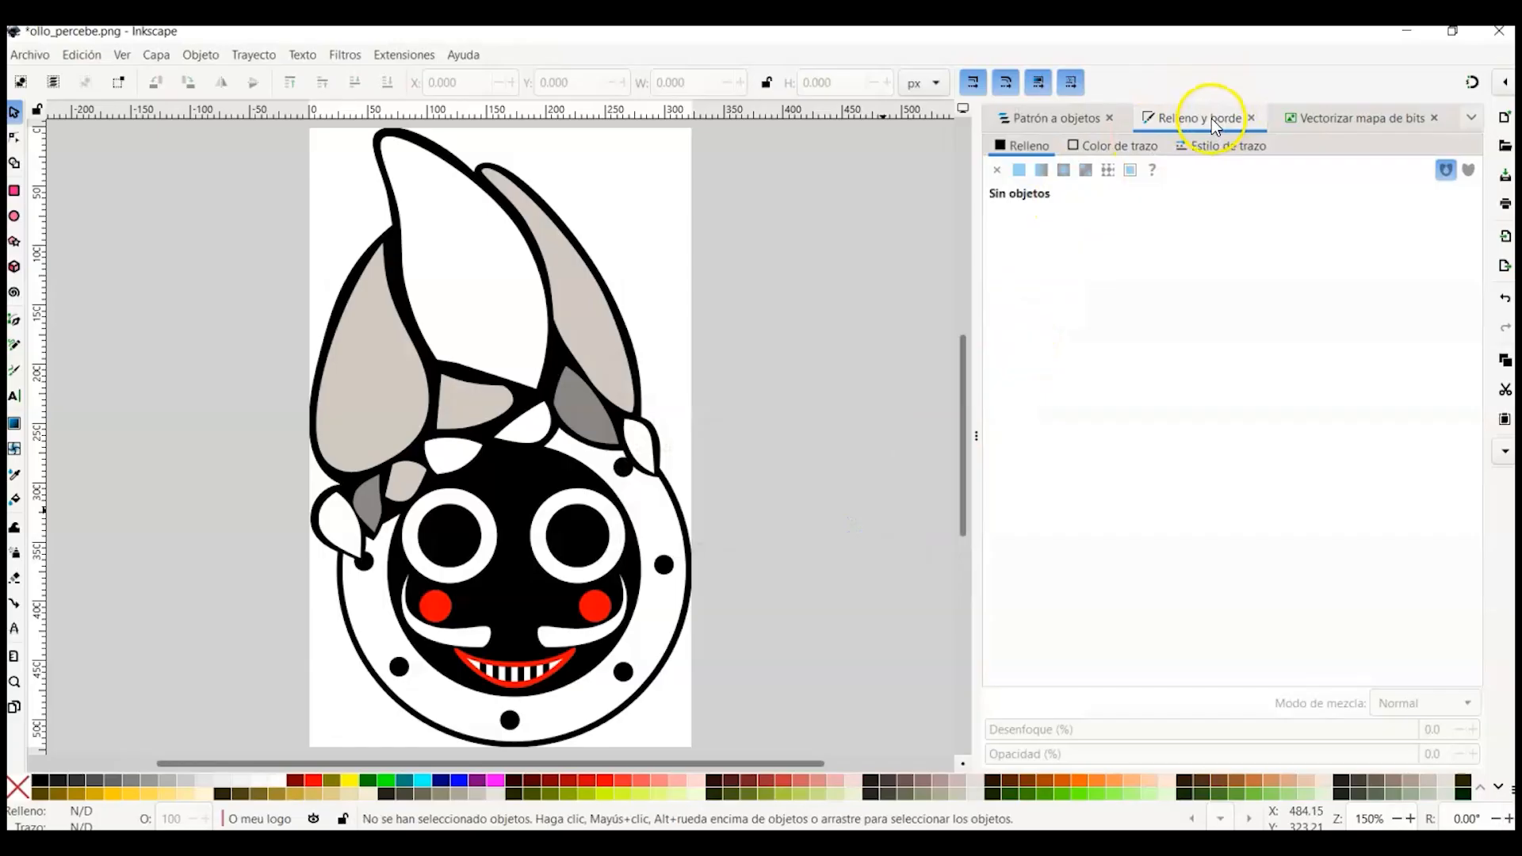
Step: On the new layer, trace the left horn's outline as a closed path with the Bezier pen in regular mode
click(1083, 119)
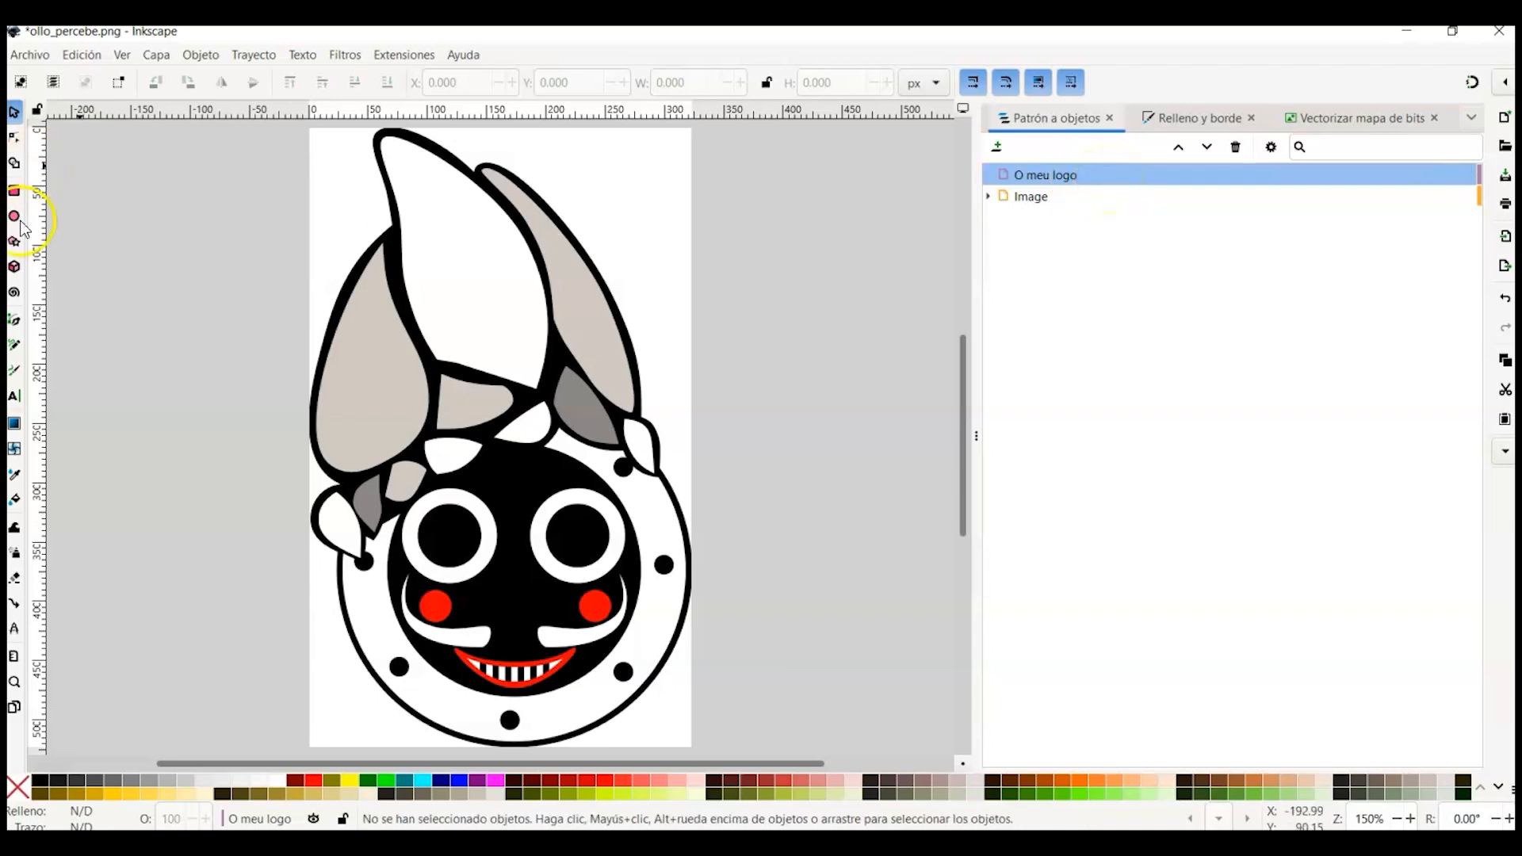
click(14, 321)
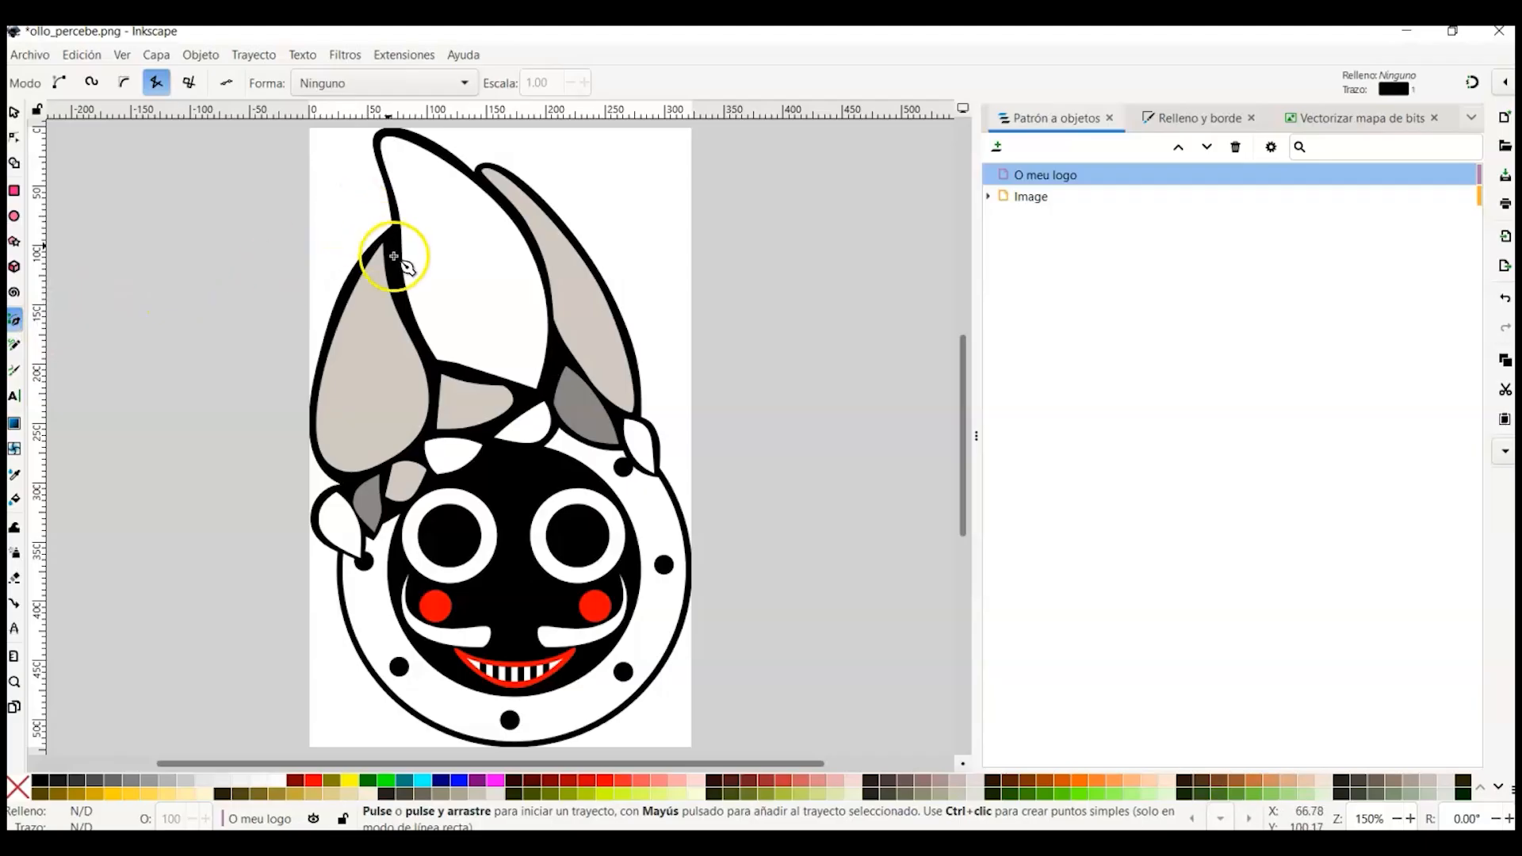
click(59, 83)
click(391, 229)
click(342, 292)
drag(317, 370, 314, 381)
click(429, 425)
click(436, 387)
click(432, 368)
click(428, 349)
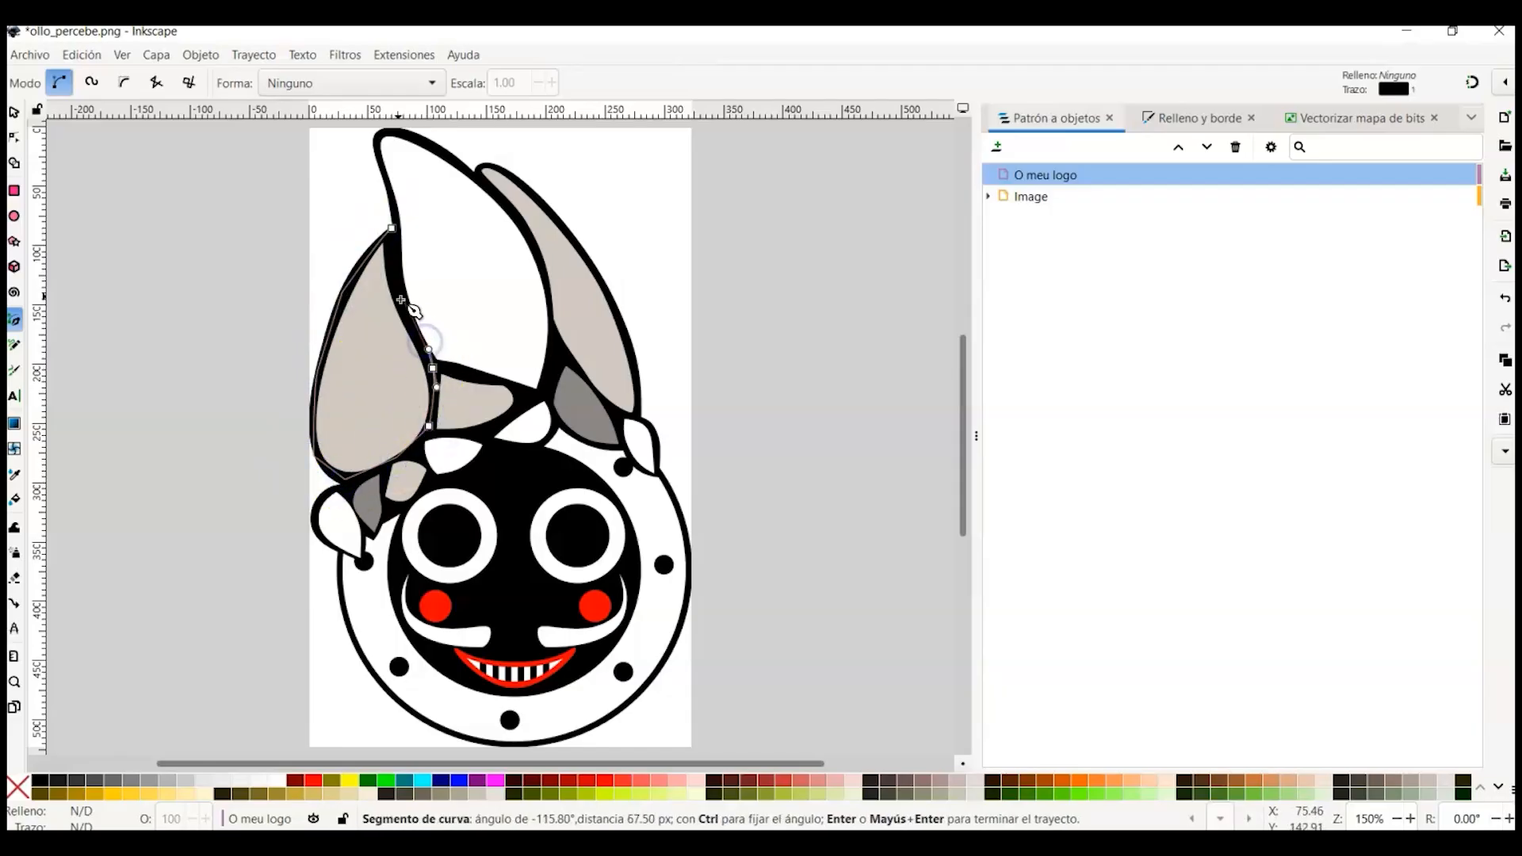
click(391, 229)
Step: Refine the horn path by nudging its nodes with the node tool to follow the outline
click(15, 136)
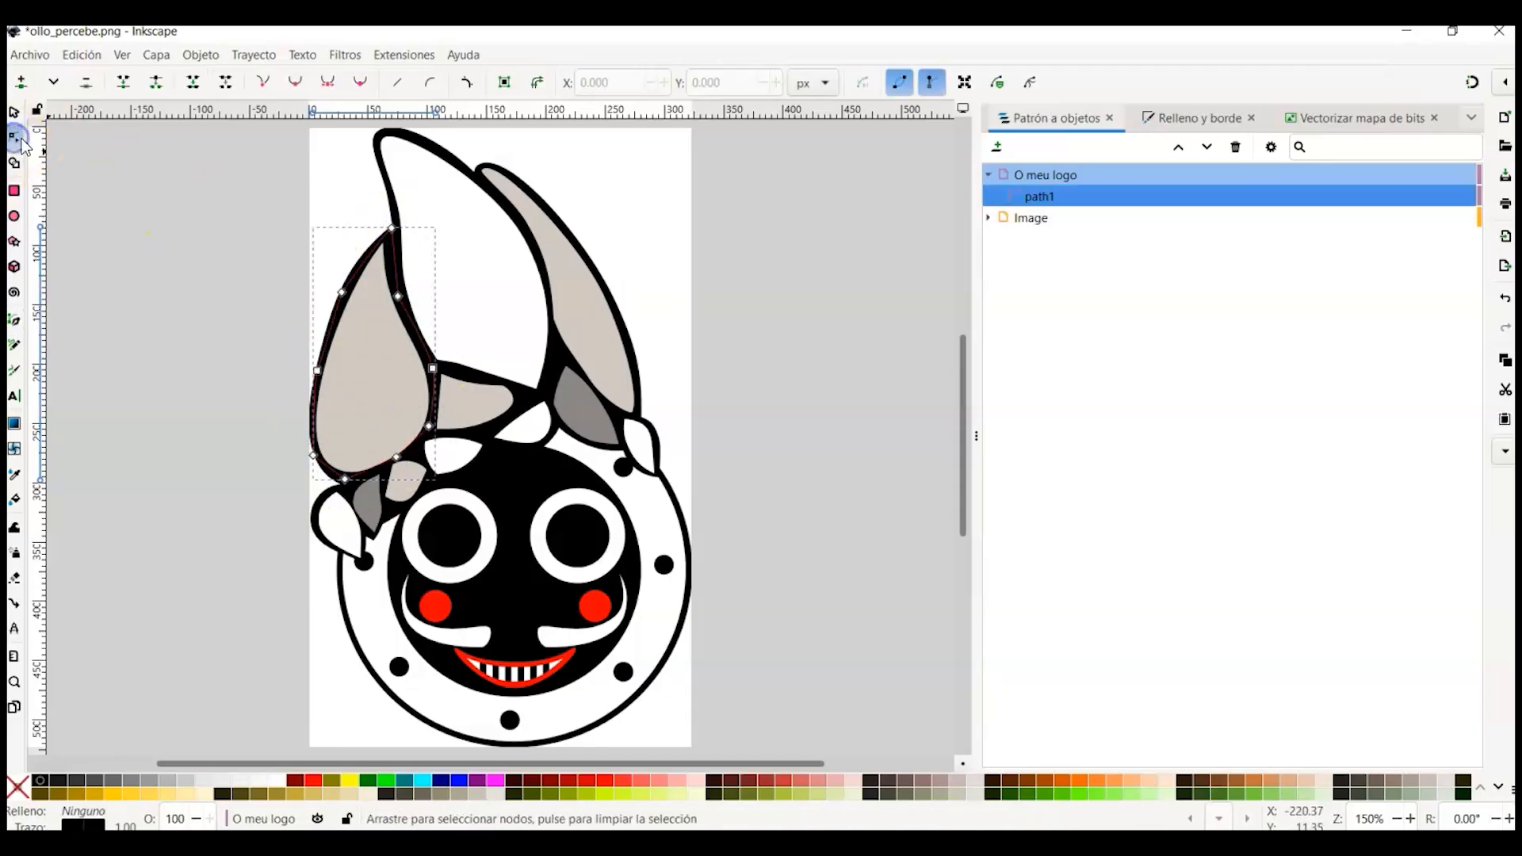
click(342, 291)
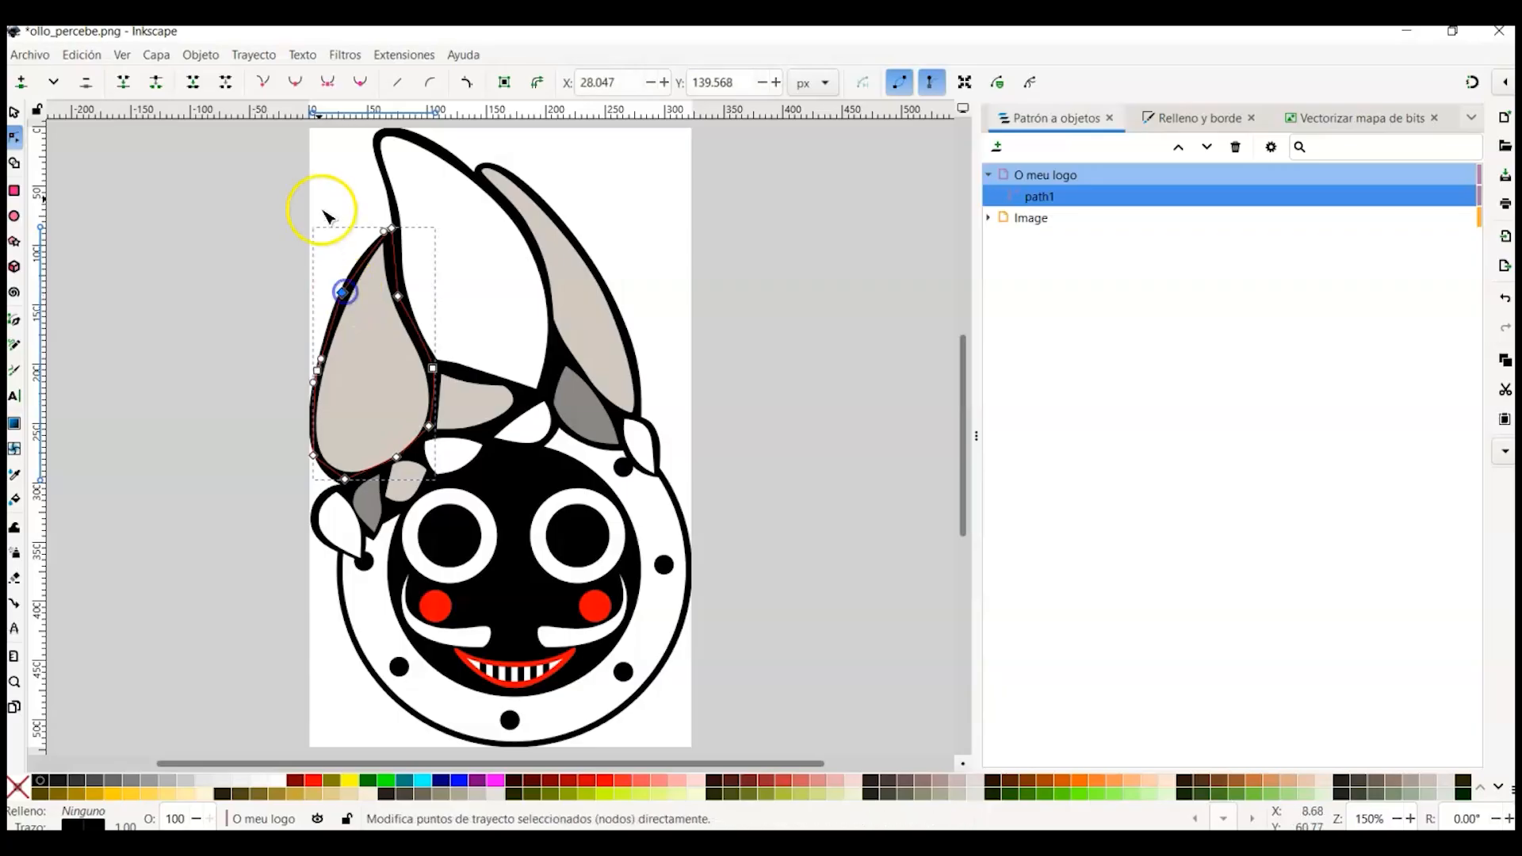
drag(341, 294, 347, 296)
click(398, 297)
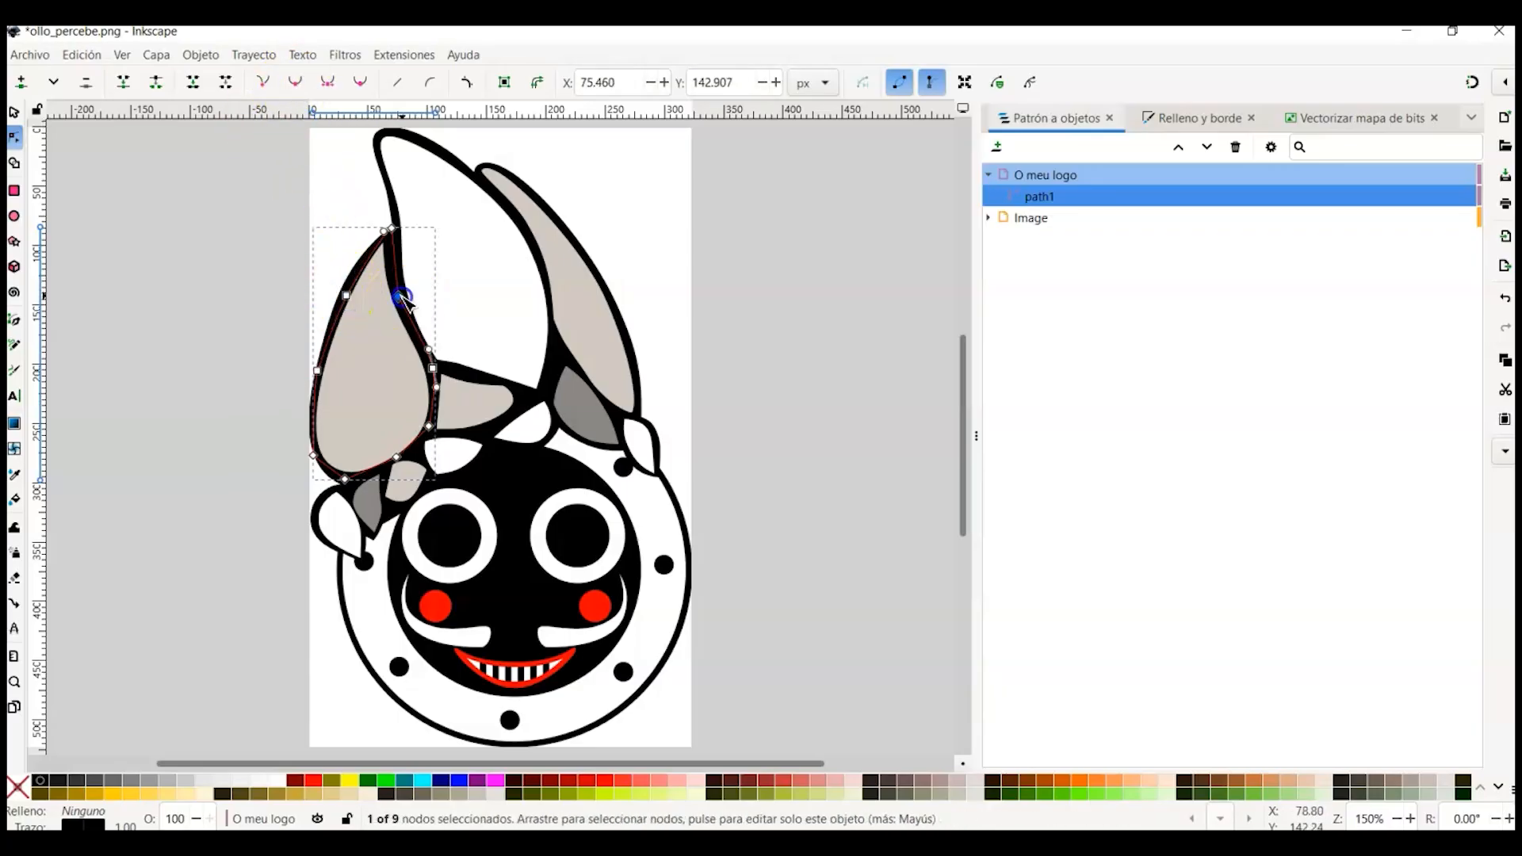
drag(398, 296, 402, 296)
click(345, 479)
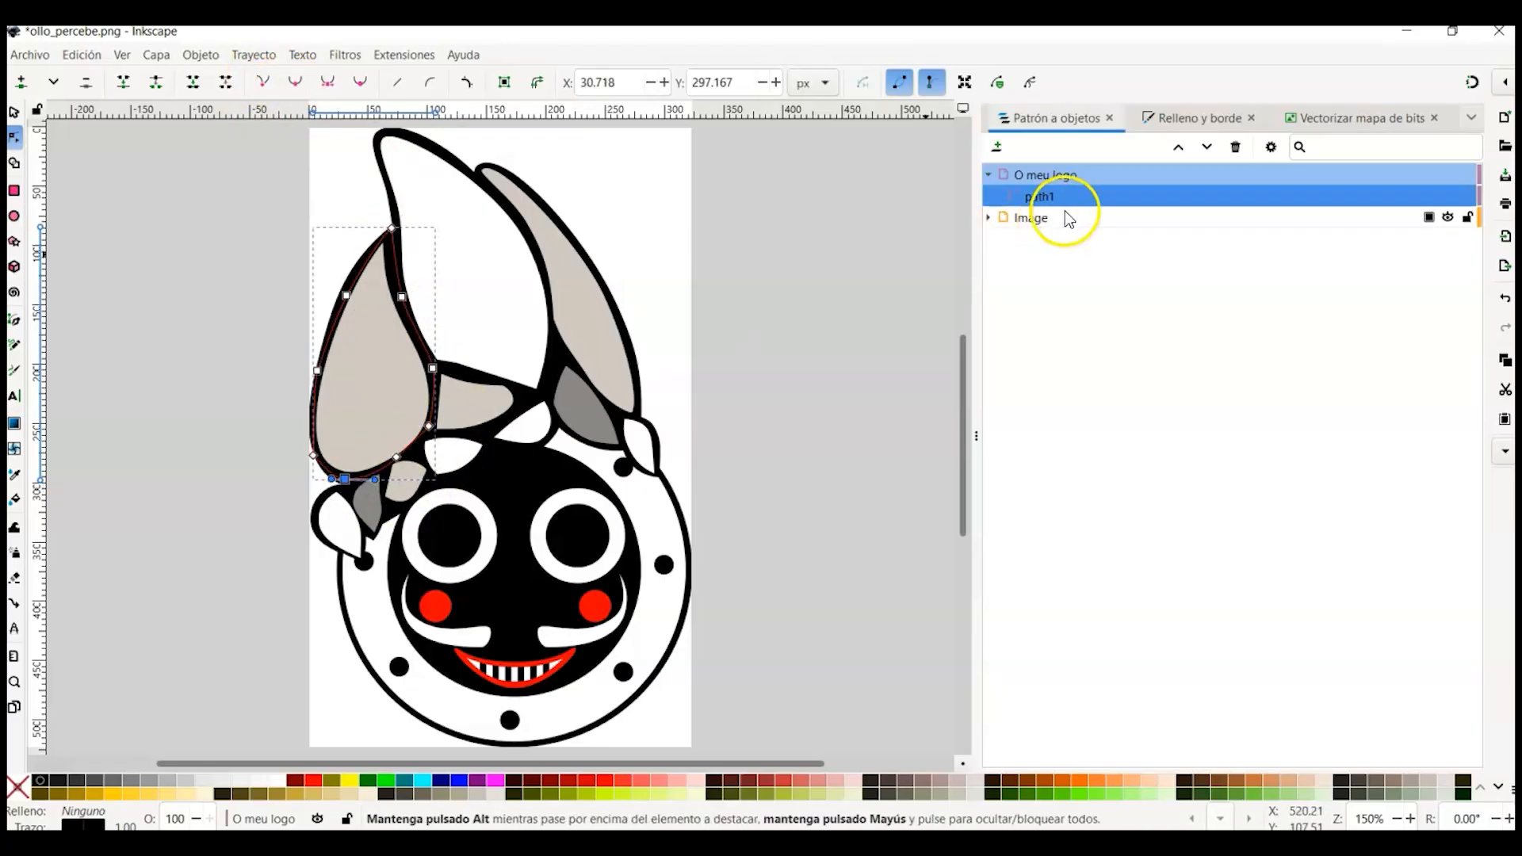
Step: Hide the Image layer and fill the horn path with red
click(1447, 217)
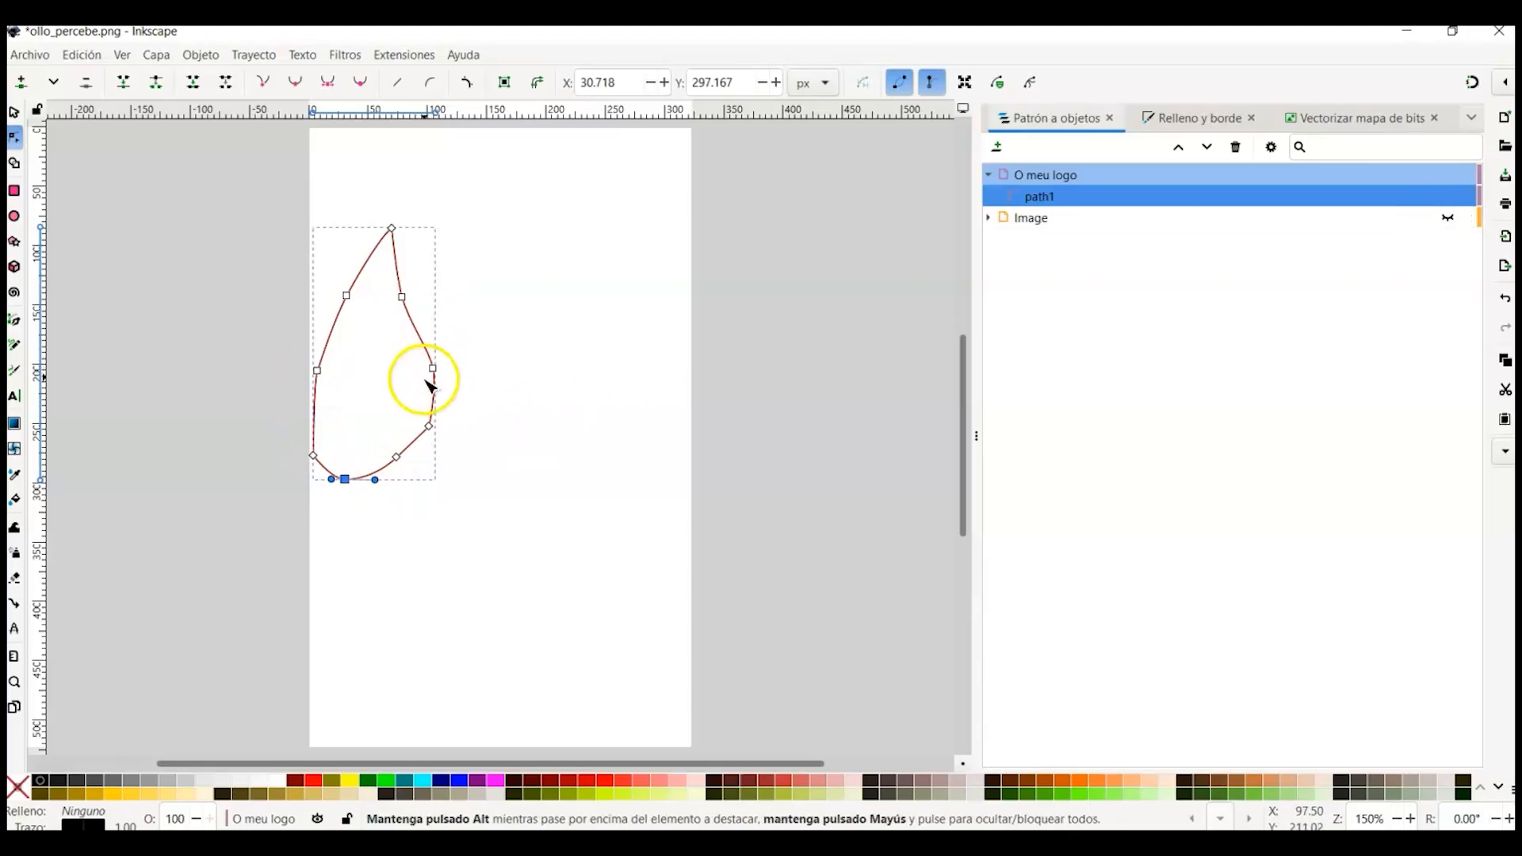
click(1057, 173)
click(313, 781)
Step: Select the horn path's nodes with the node tool and make them smooth
click(14, 138)
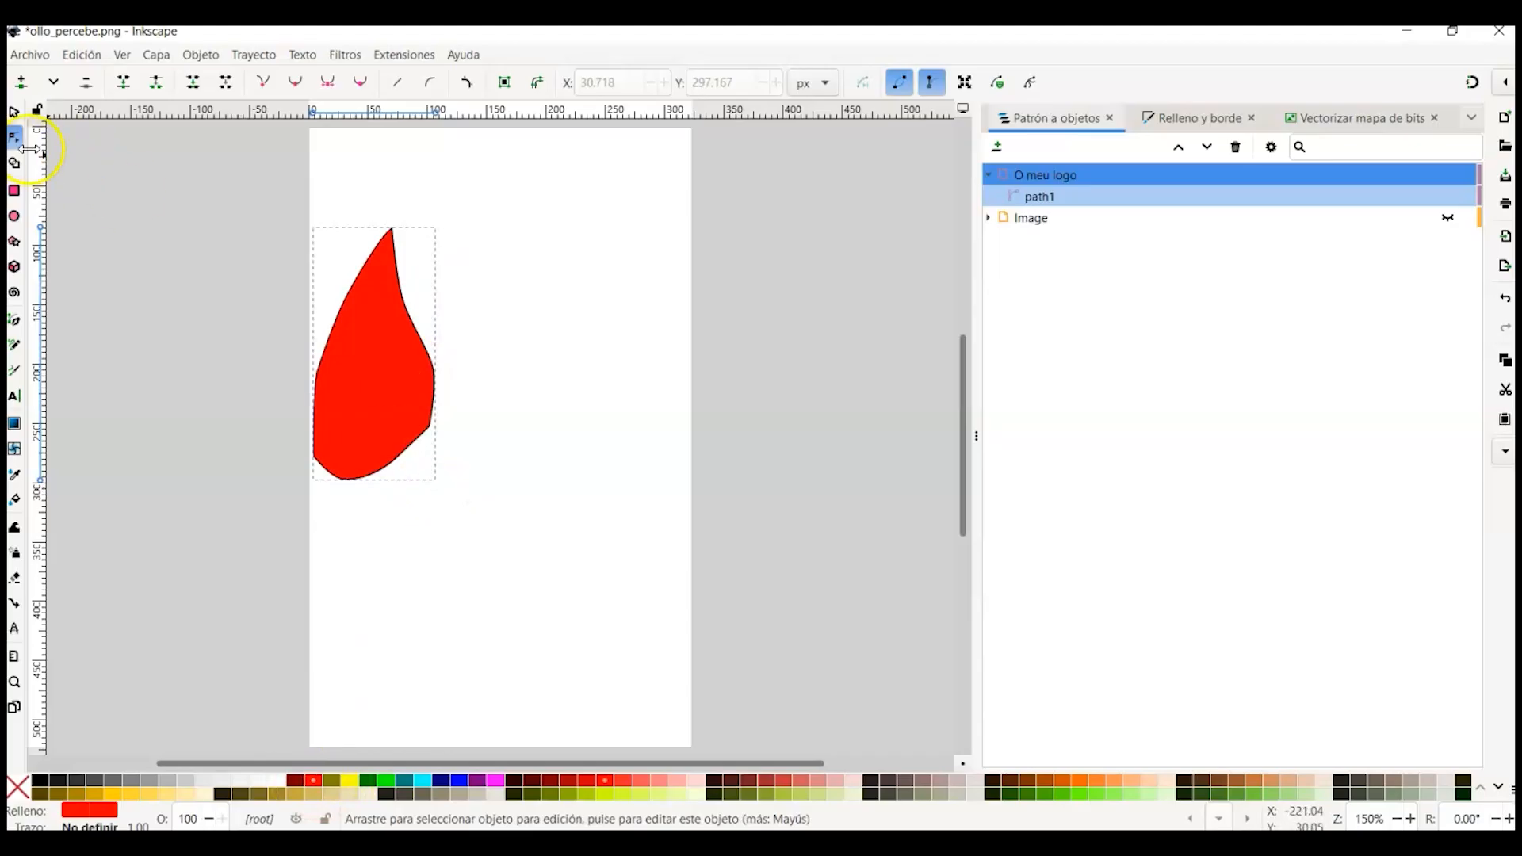
click(420, 399)
click(430, 427)
click(294, 81)
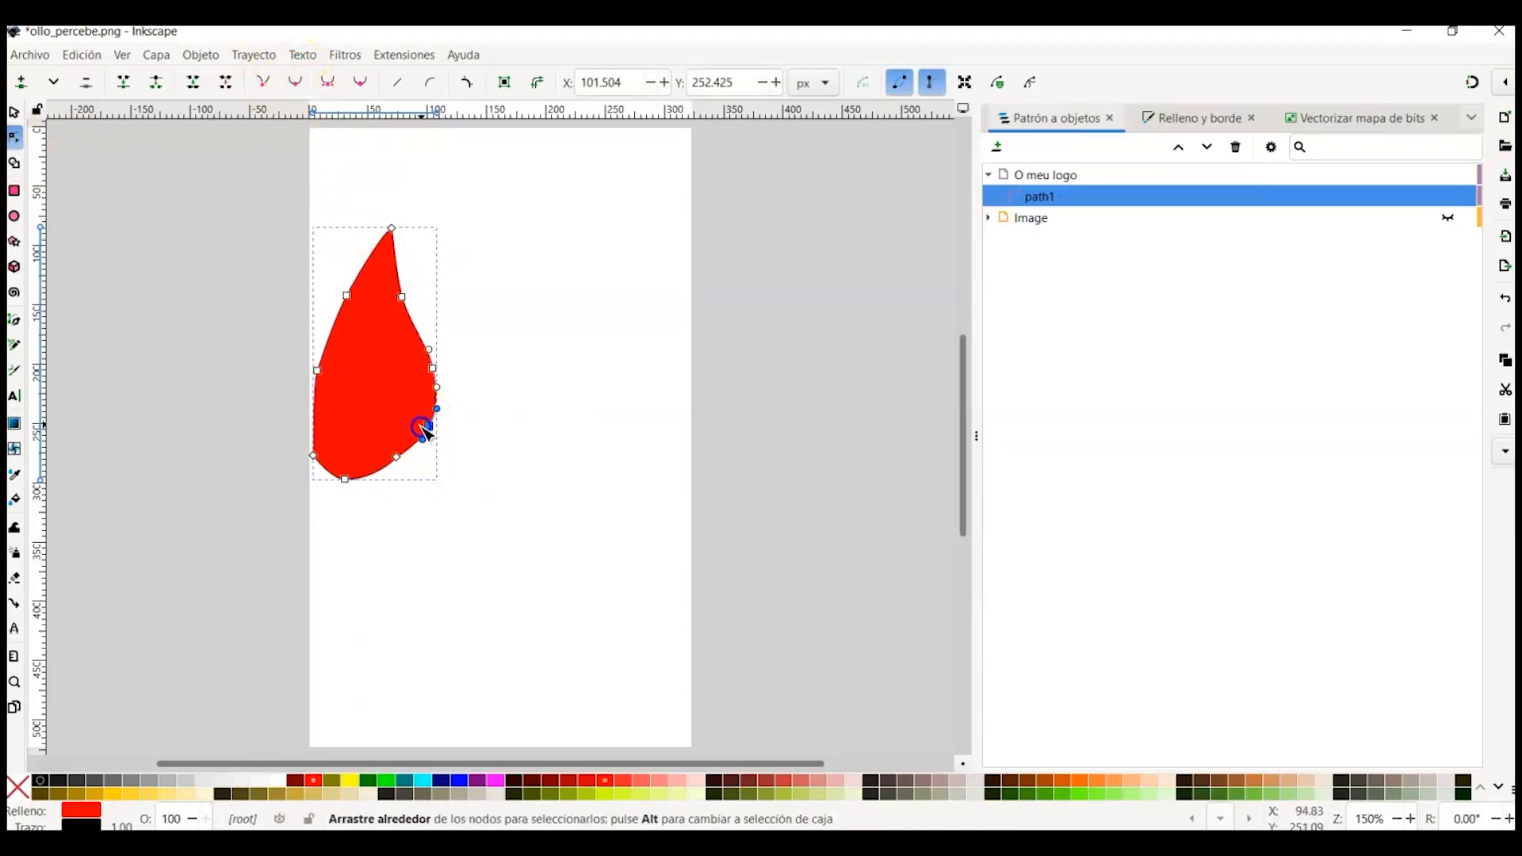
Step: Delete the red horn path, unhide the Image layer and make it the current layer
click(1185, 119)
click(1220, 146)
click(1162, 208)
click(1112, 381)
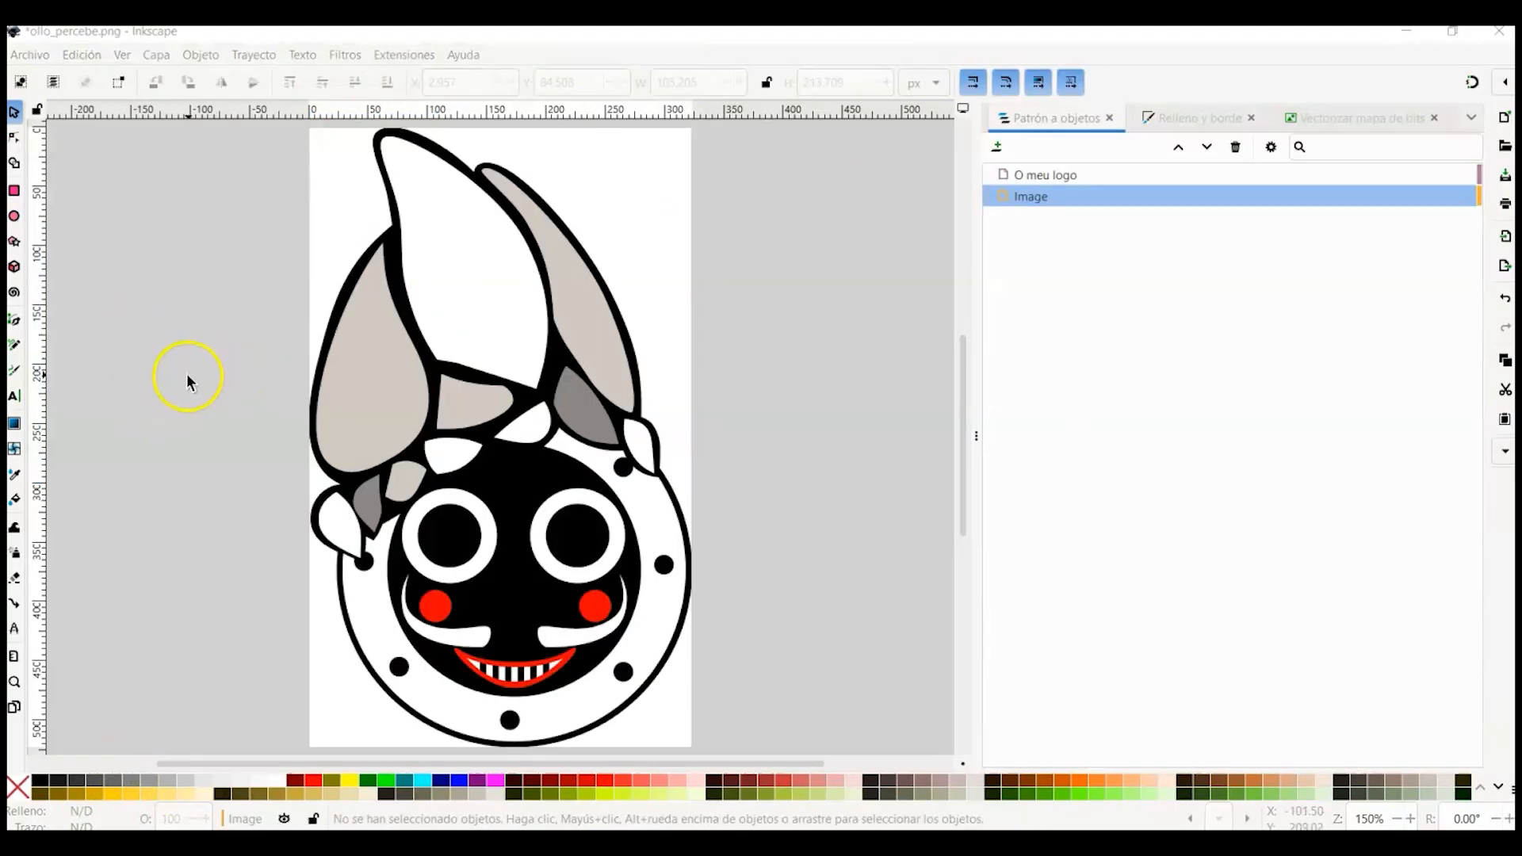
click(1062, 197)
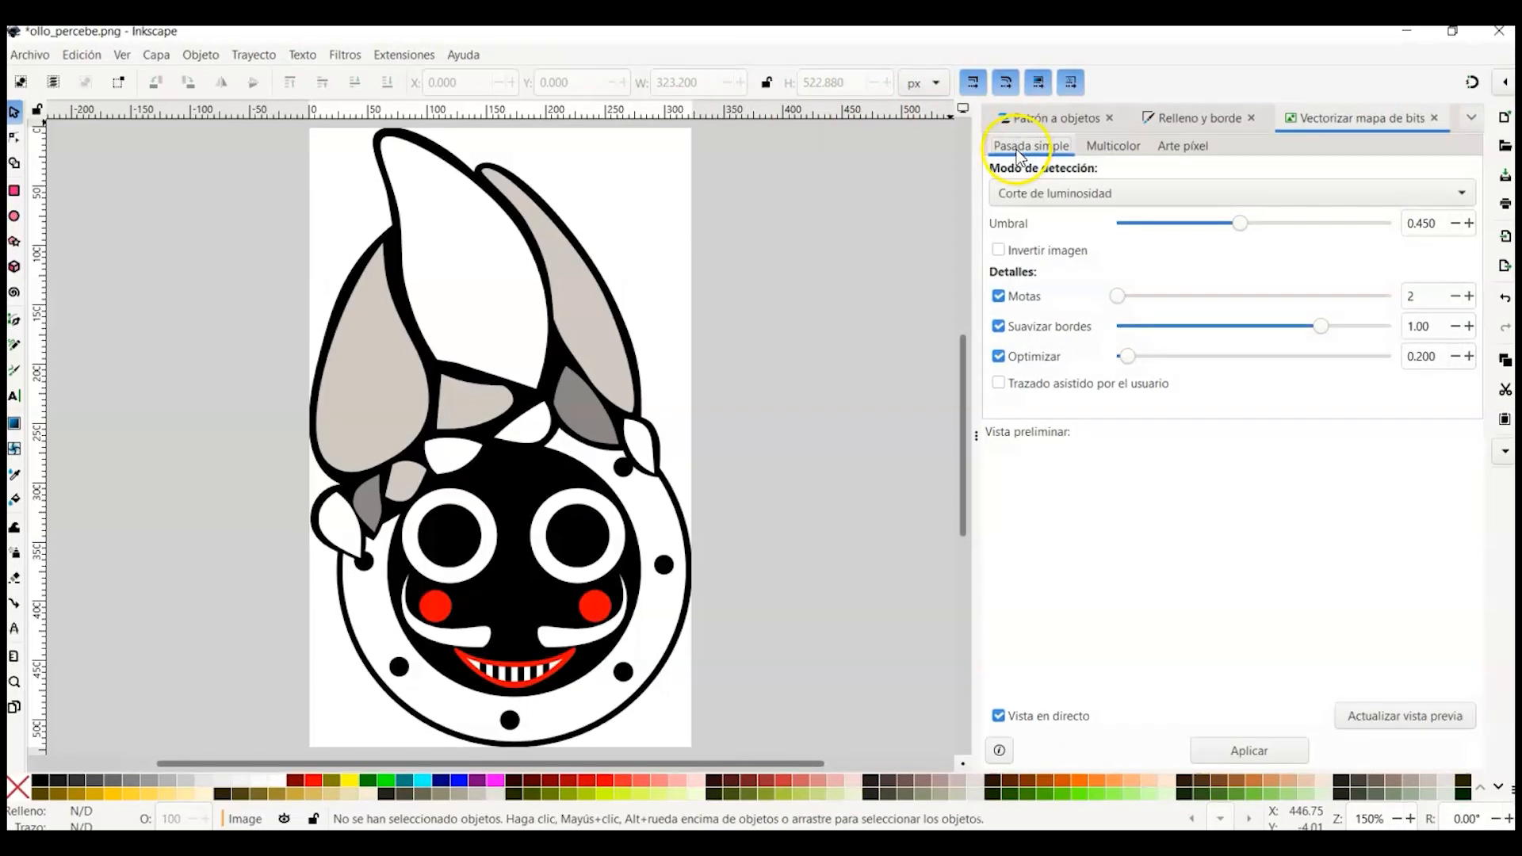
Step: Trace the bitmap in single-pass mode using Detección de bordes as the detection mode
click(1056, 196)
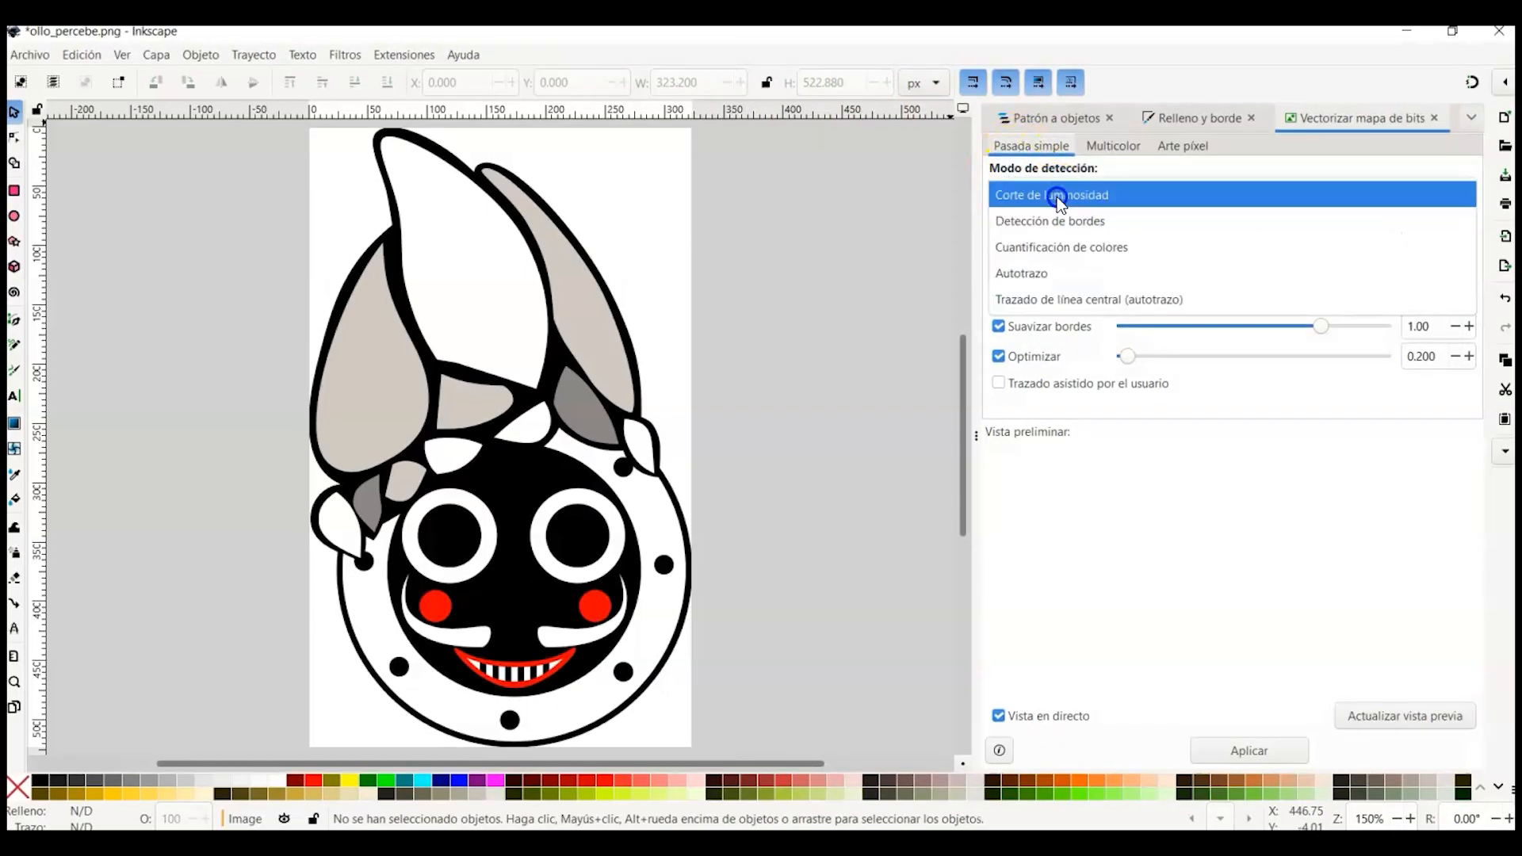
click(1060, 222)
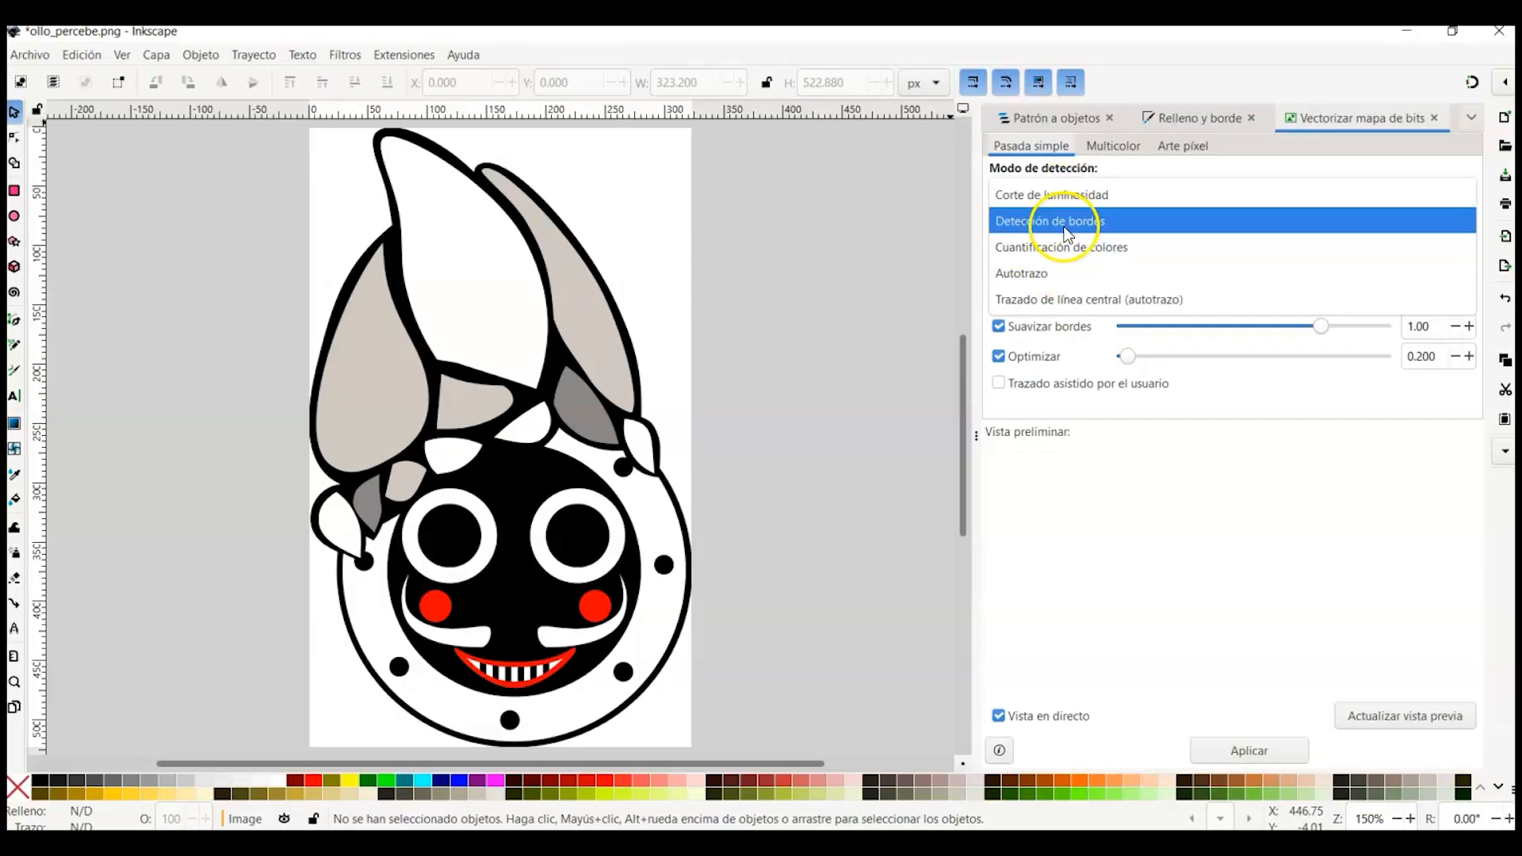
click(1064, 230)
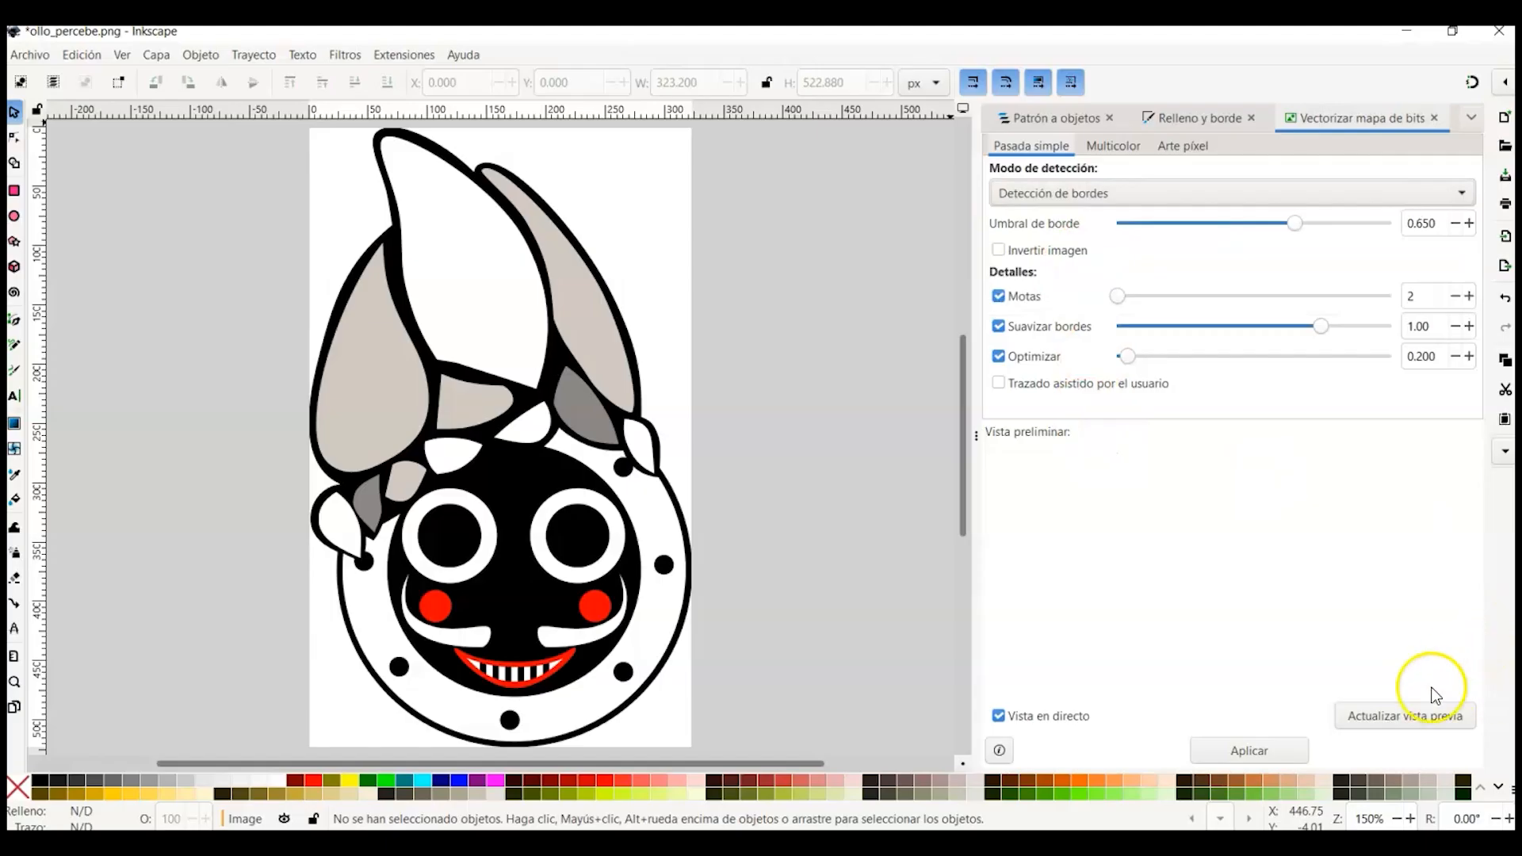
click(1241, 746)
Step: Move the original image aside to reveal the edge trace and select the traced path
mouse_move(504, 463)
mouse_down()
mouse_move(785, 418)
mouse_move(828, 442)
mouse_up()
click(432, 367)
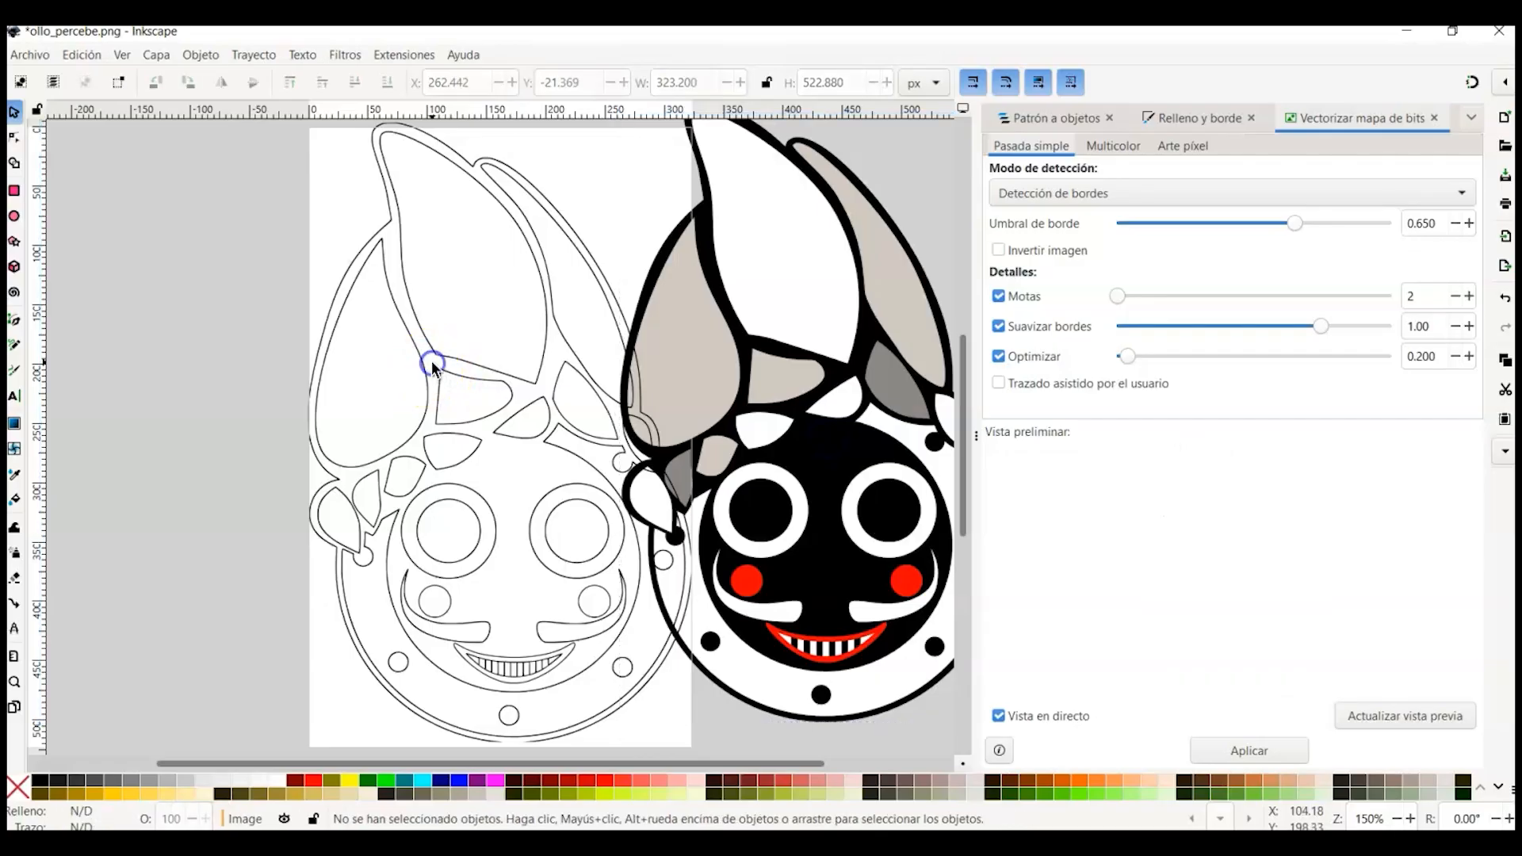
drag(746, 370, 802, 371)
click(463, 377)
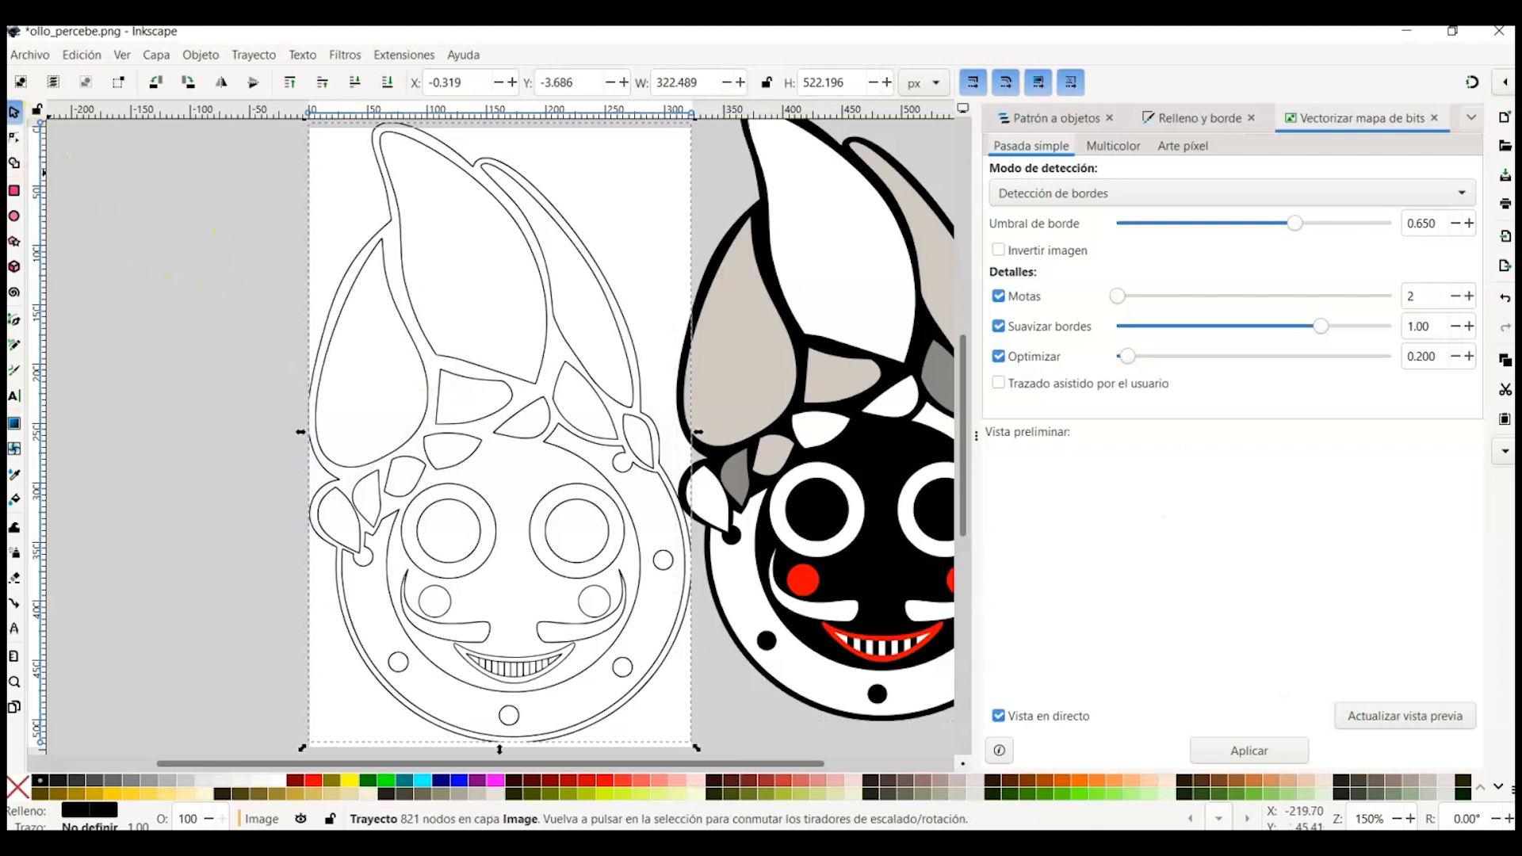
Step: Simplify the traced path and nudge one of its nodes with the node tool
key(n)
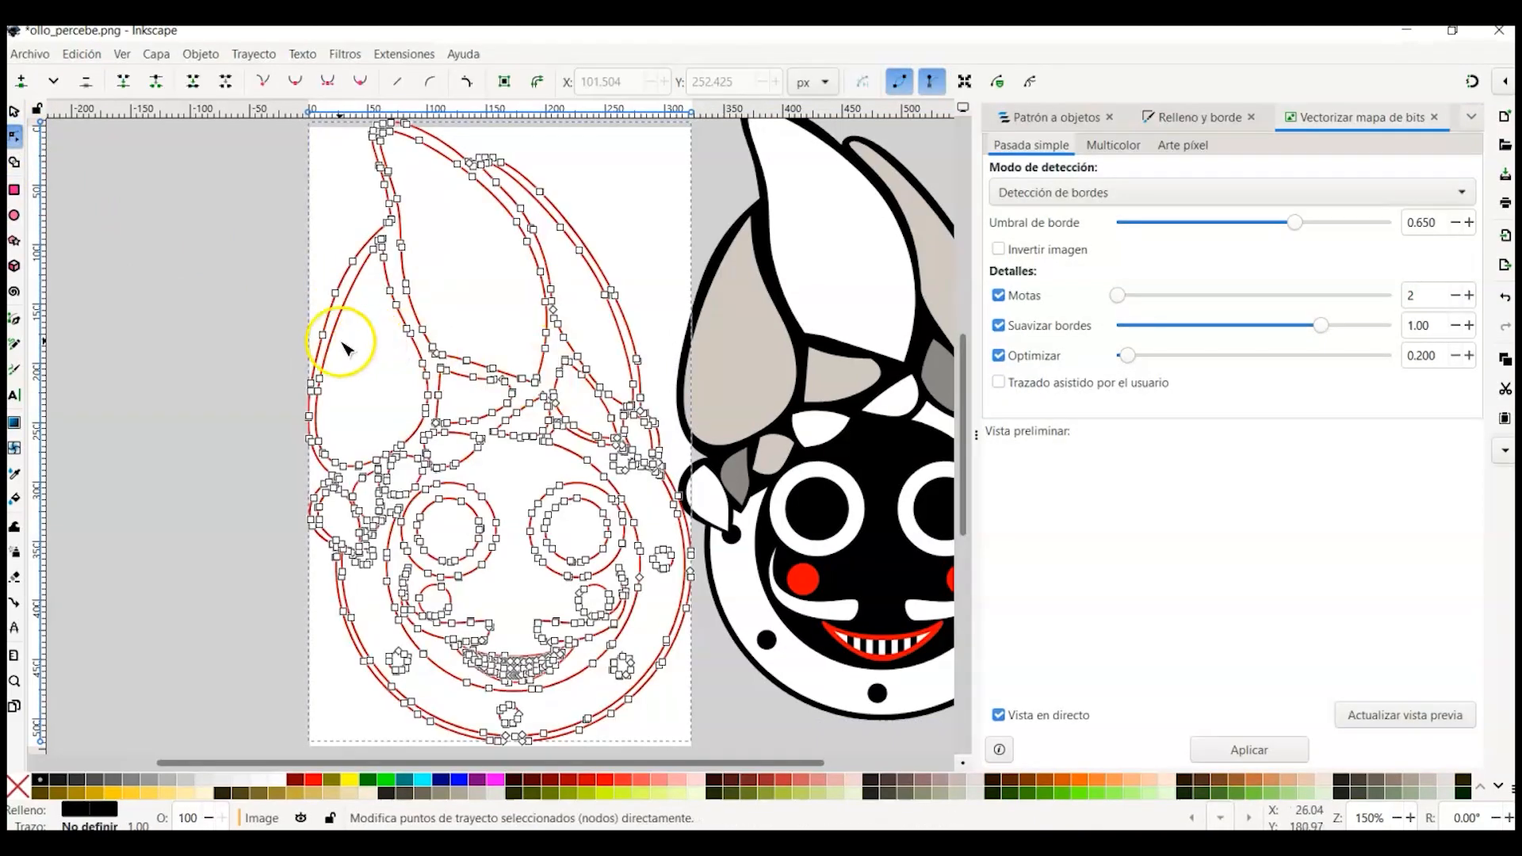
click(253, 54)
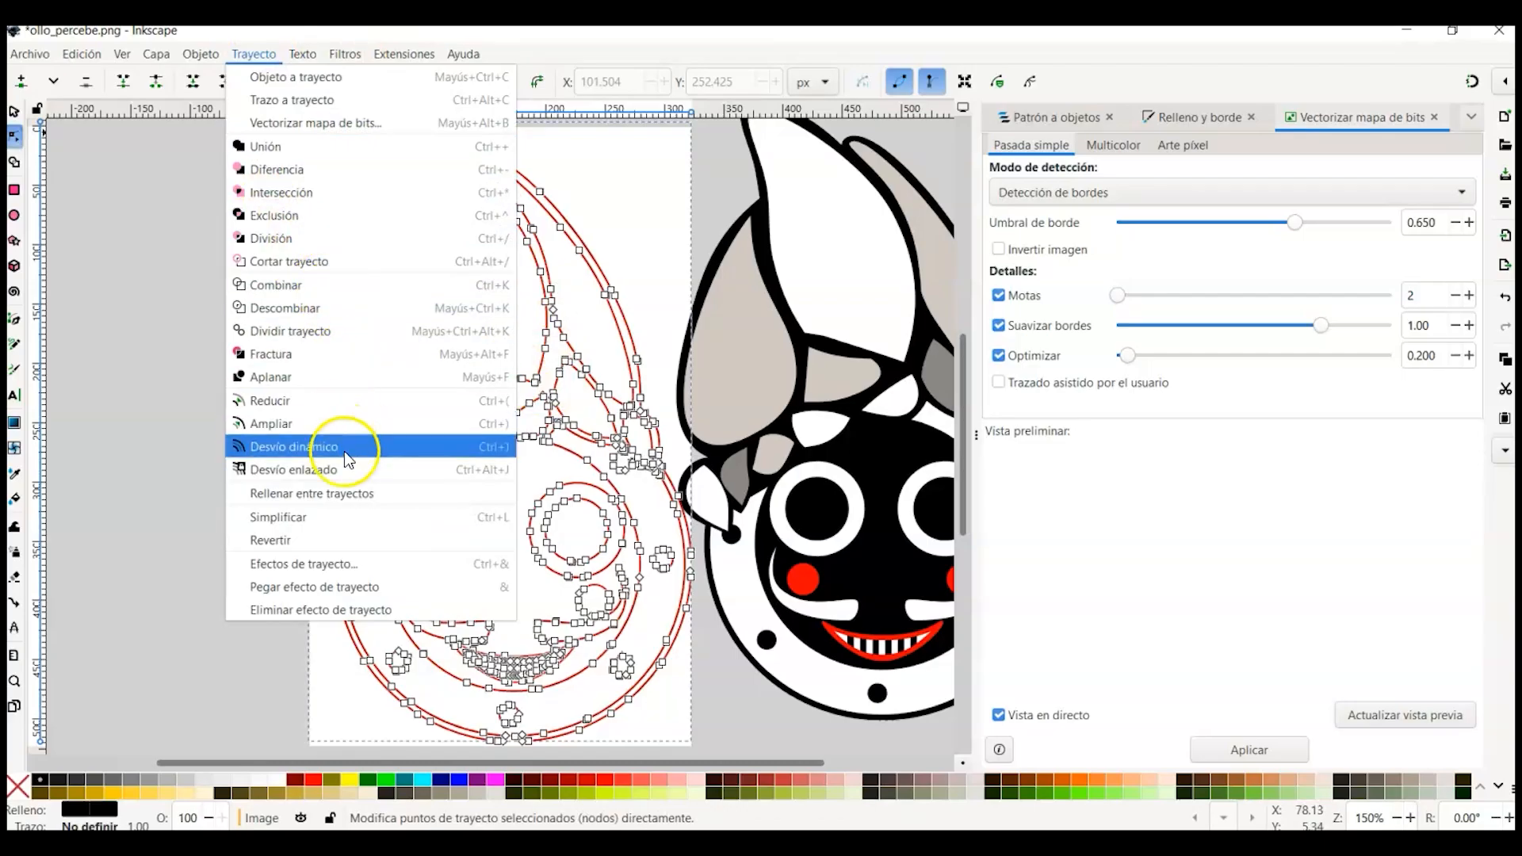
click(308, 522)
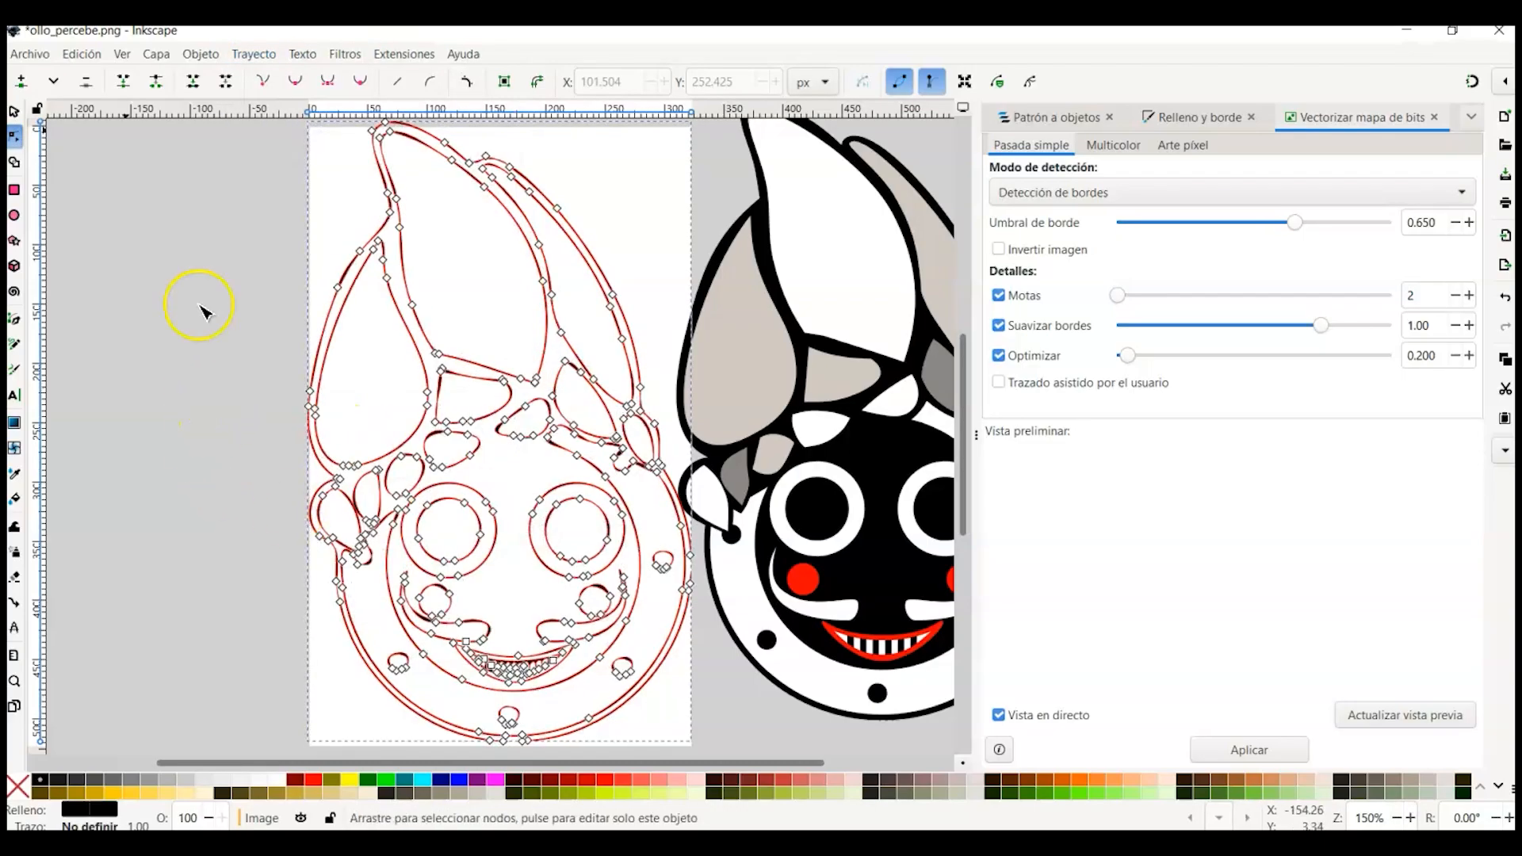
drag(492, 504, 489, 503)
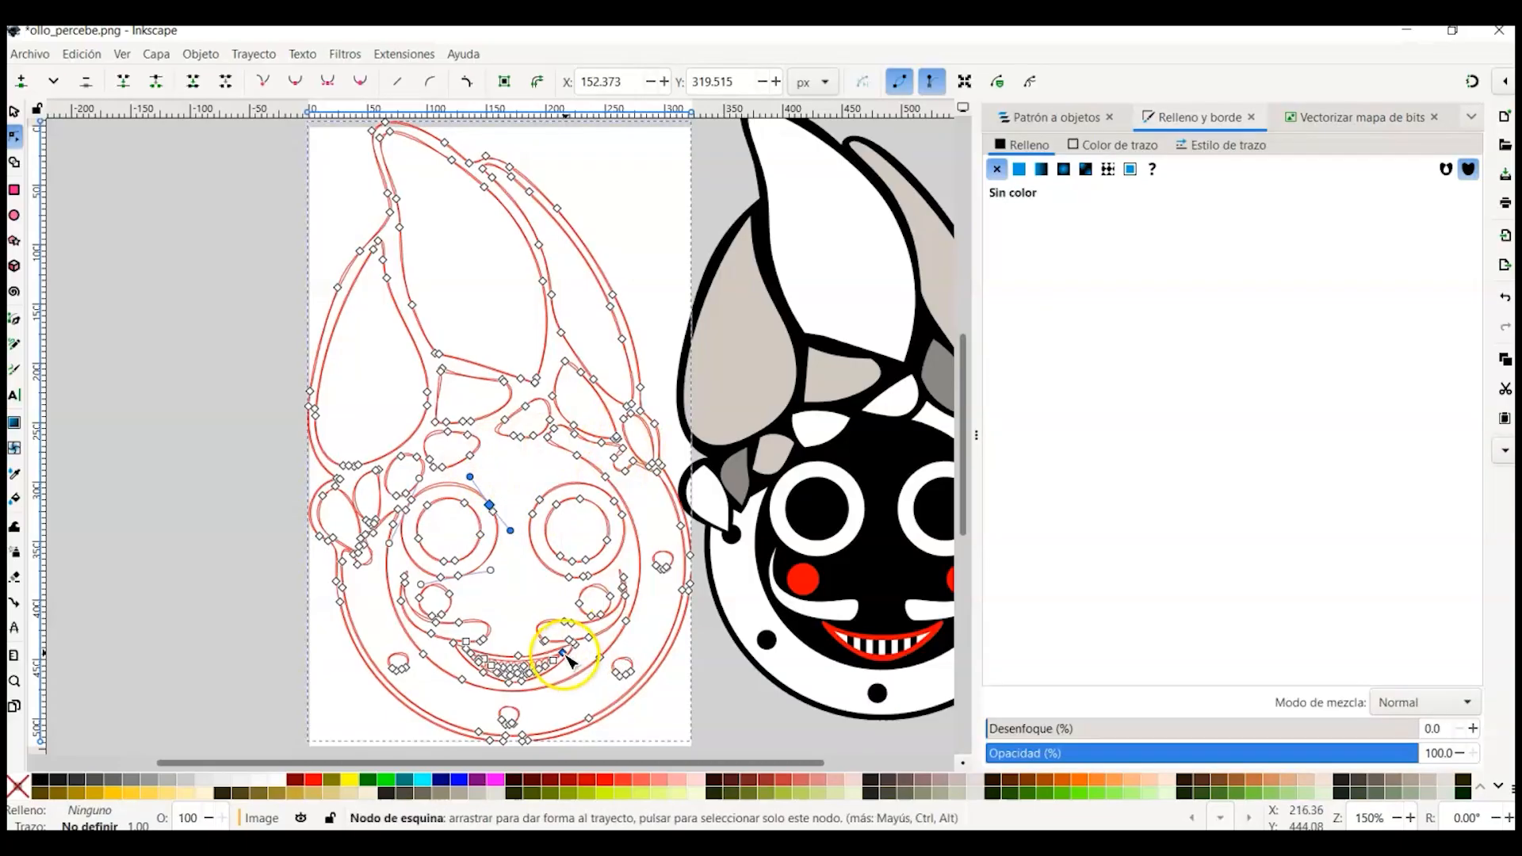
Step: Undo the last four changes and deselect everything
key(ctrl+z)
key(ctrl+z)
key(ctrl+z)
key(ctrl+z)
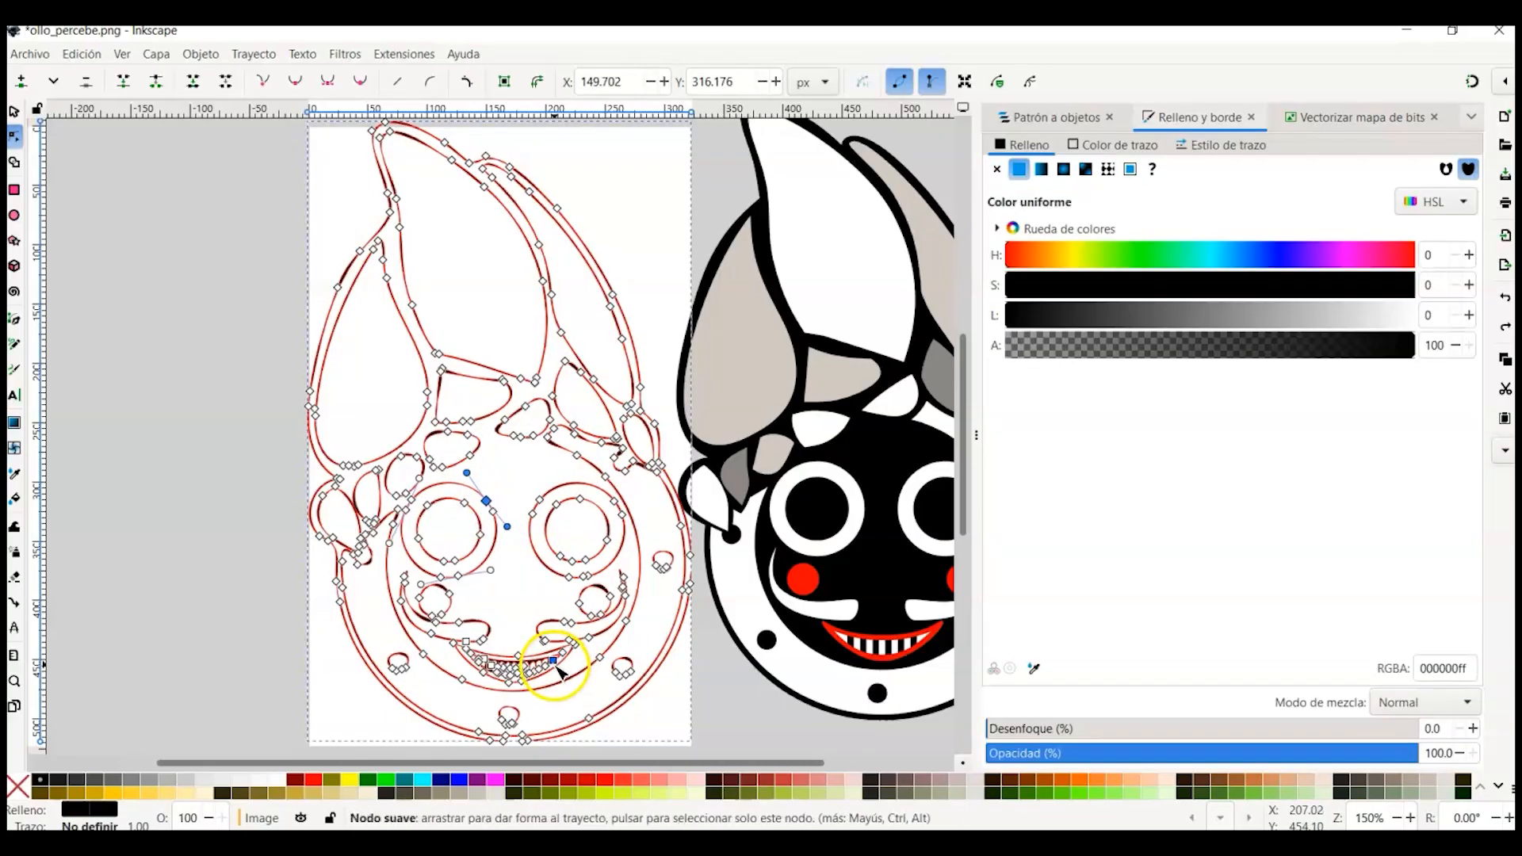
key(ctrl+z)
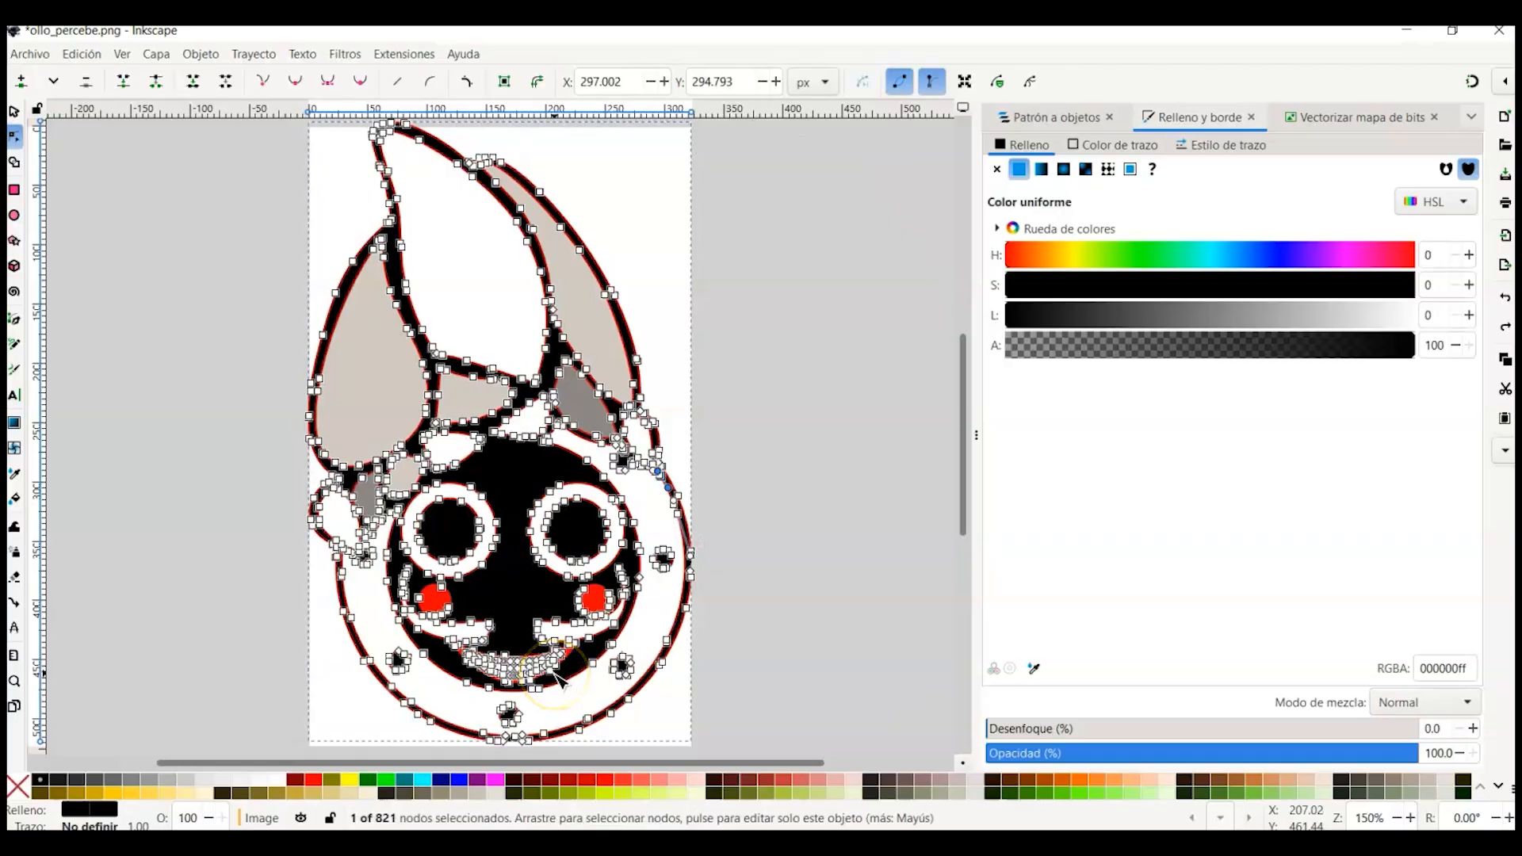
key(Escape)
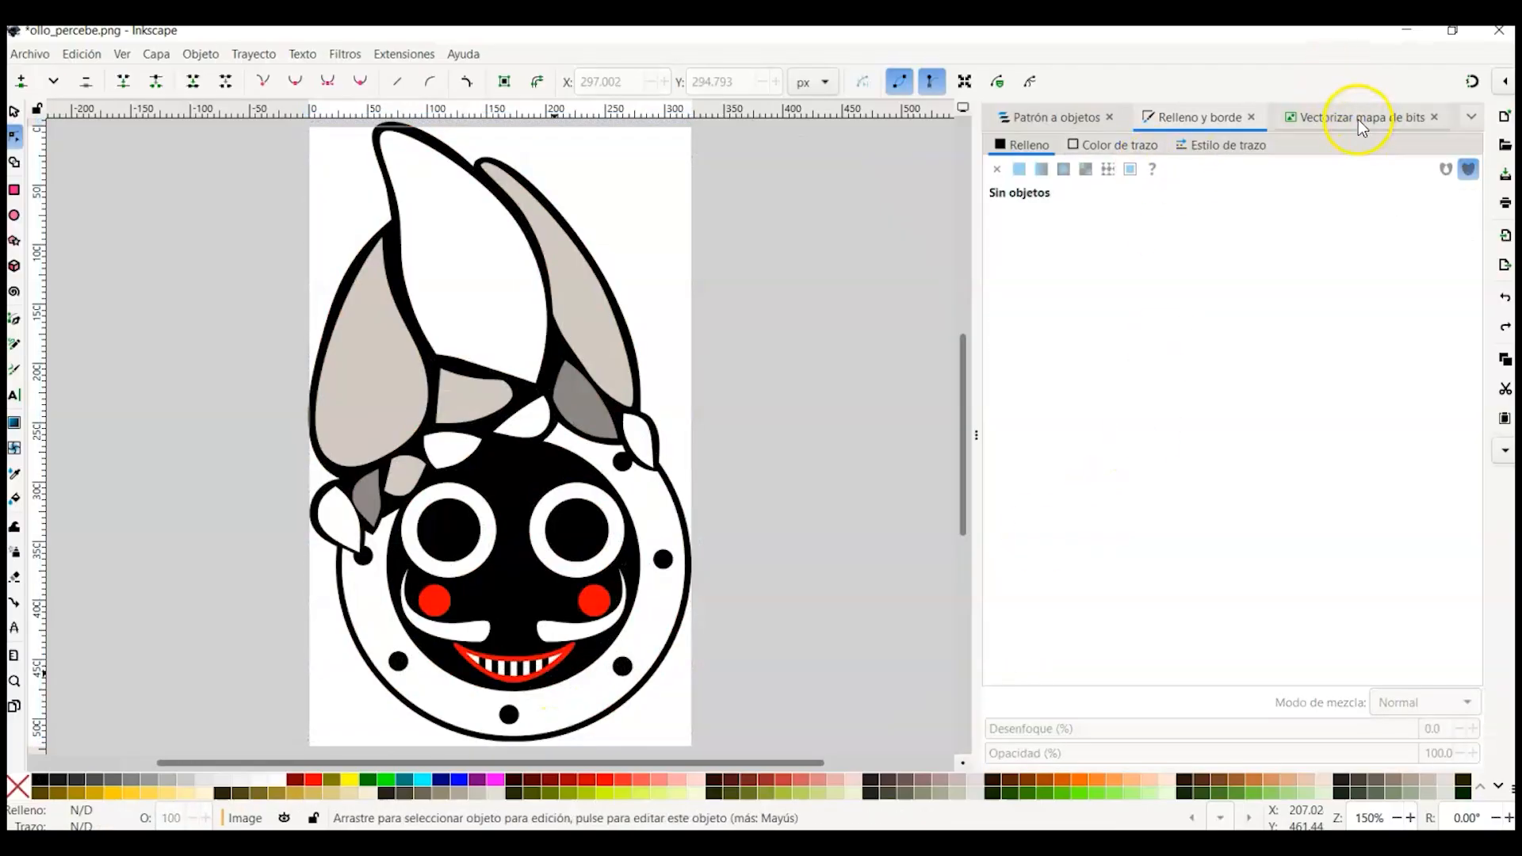
Step: Trace the bitmap in Multicolor mode with Colores detection and 8 passes, updating the preview before applying
click(1358, 120)
click(1116, 146)
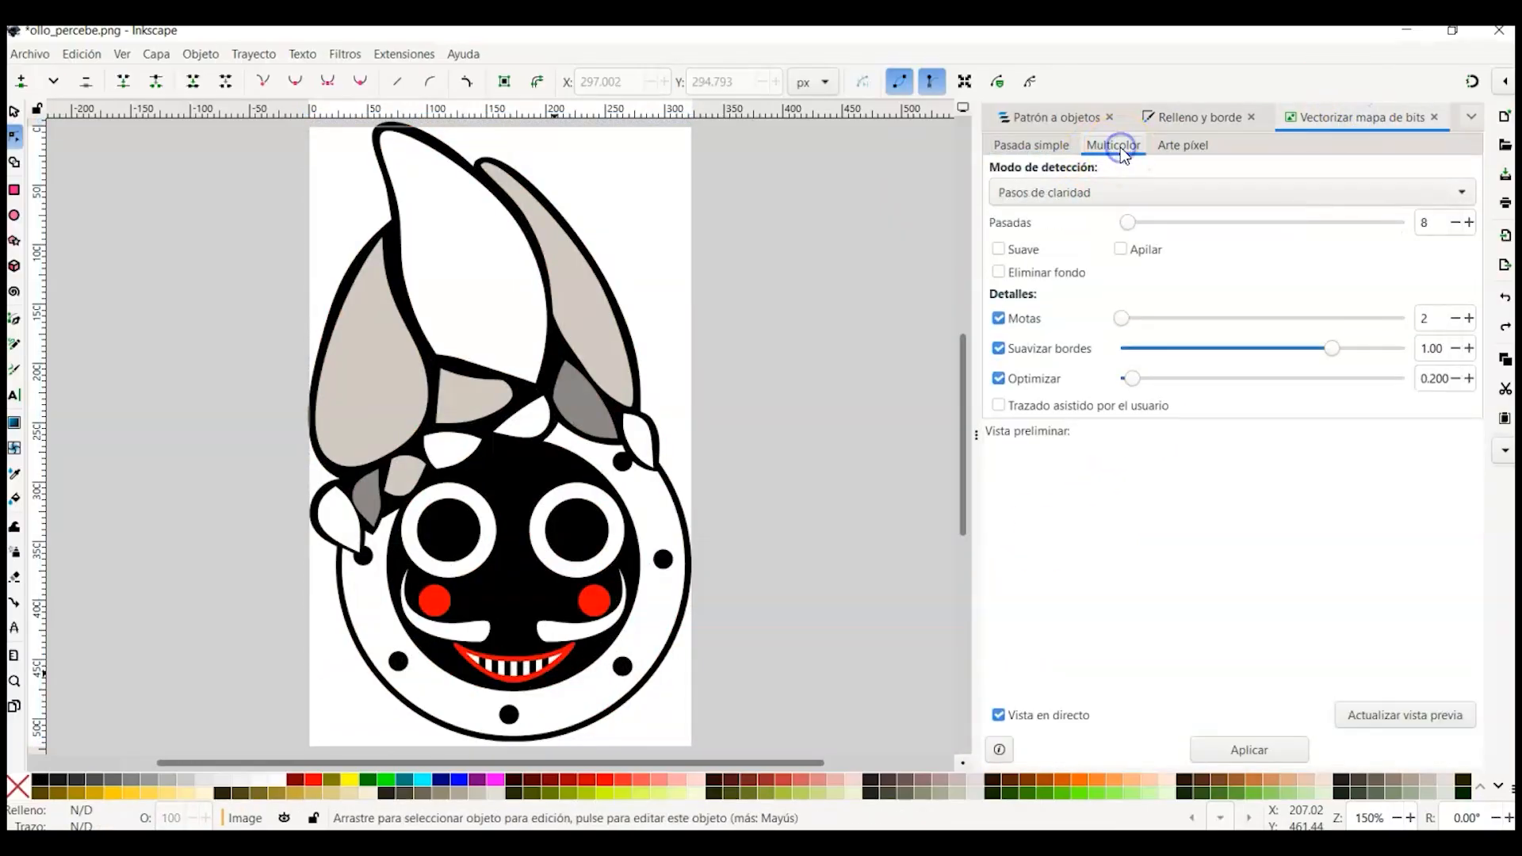
click(1116, 192)
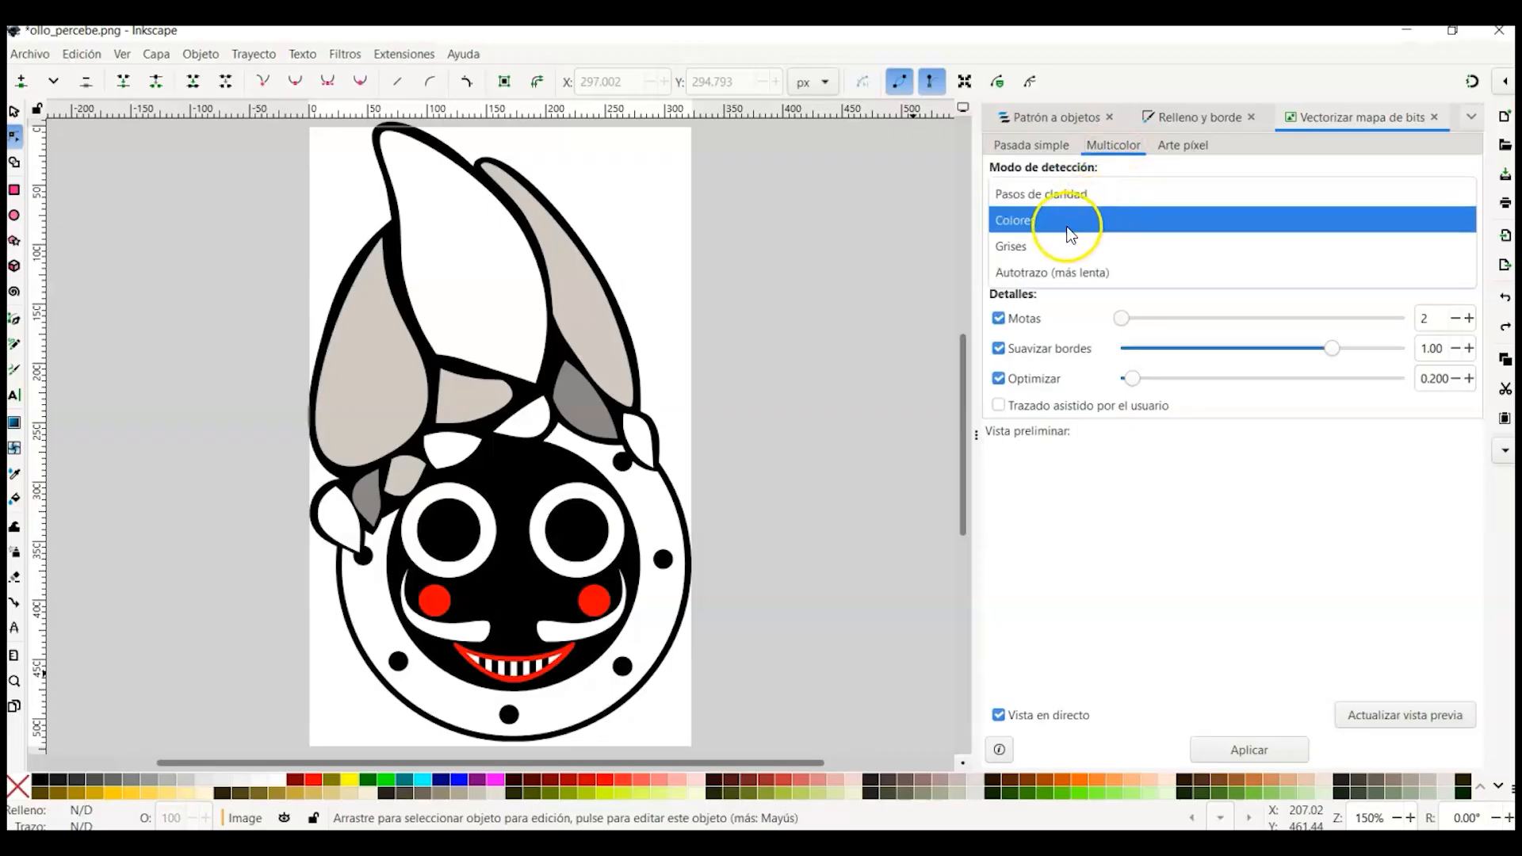
click(1054, 228)
click(1046, 197)
click(1043, 229)
click(1039, 193)
click(1039, 169)
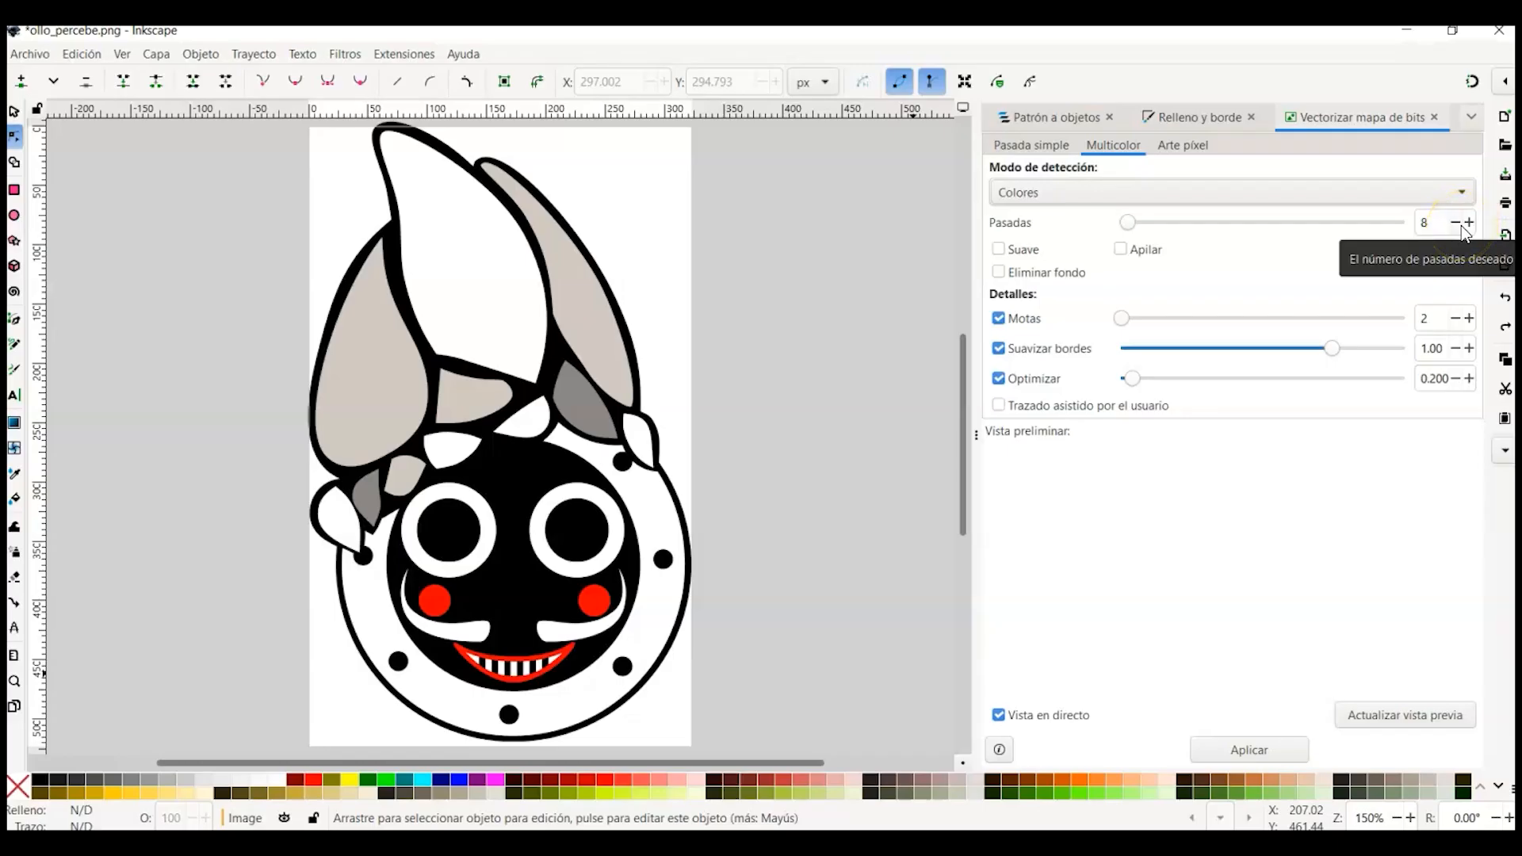
click(1381, 725)
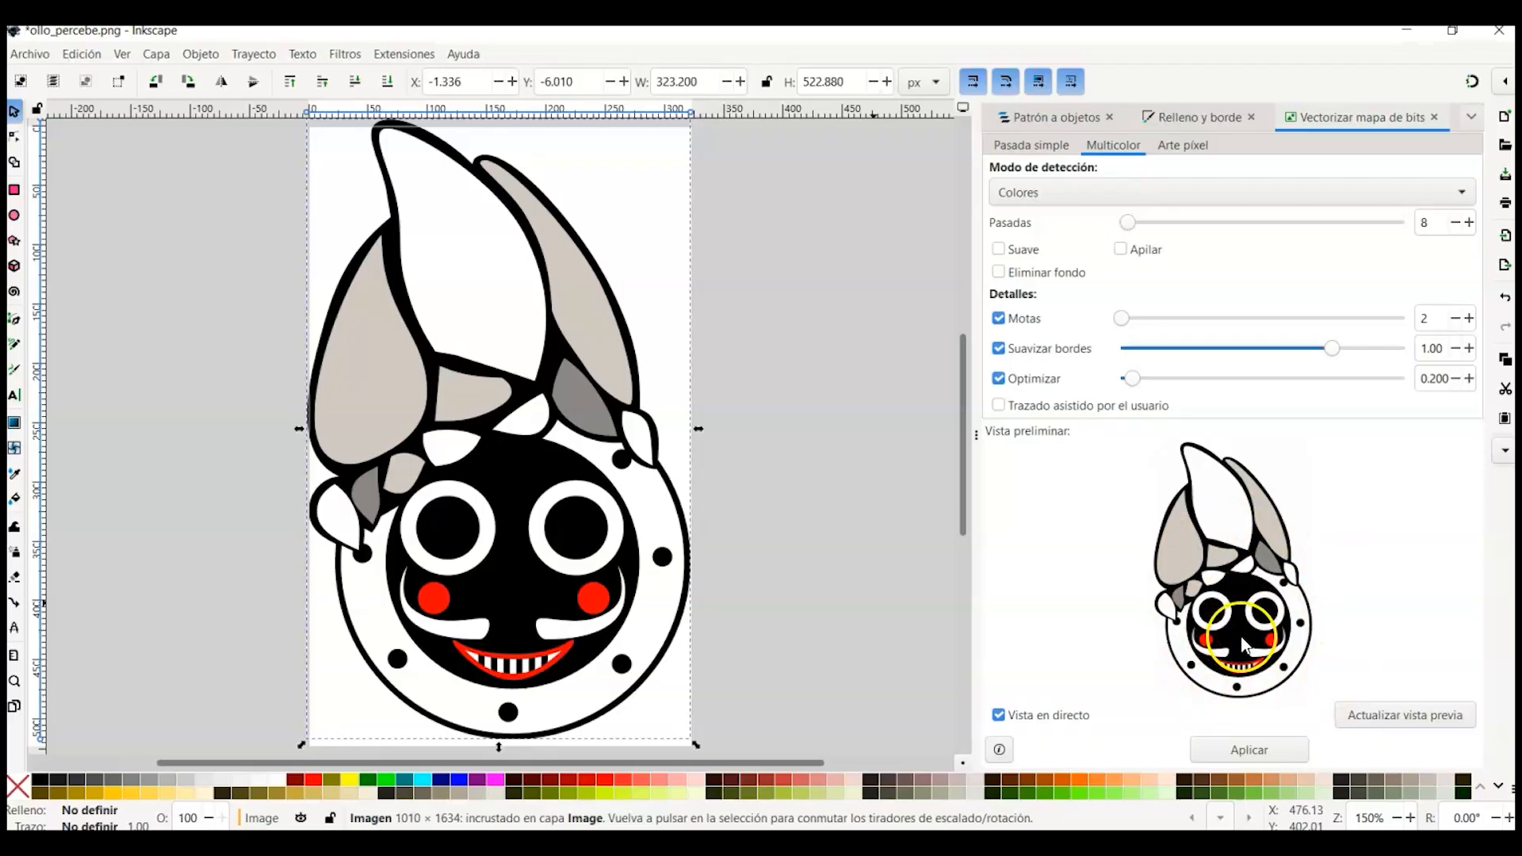
click(1249, 750)
Step: Move the multicolor trace group to the right and try to ungroup it
mouse_move(578, 354)
mouse_down()
mouse_move(701, 359)
mouse_move(772, 336)
mouse_up()
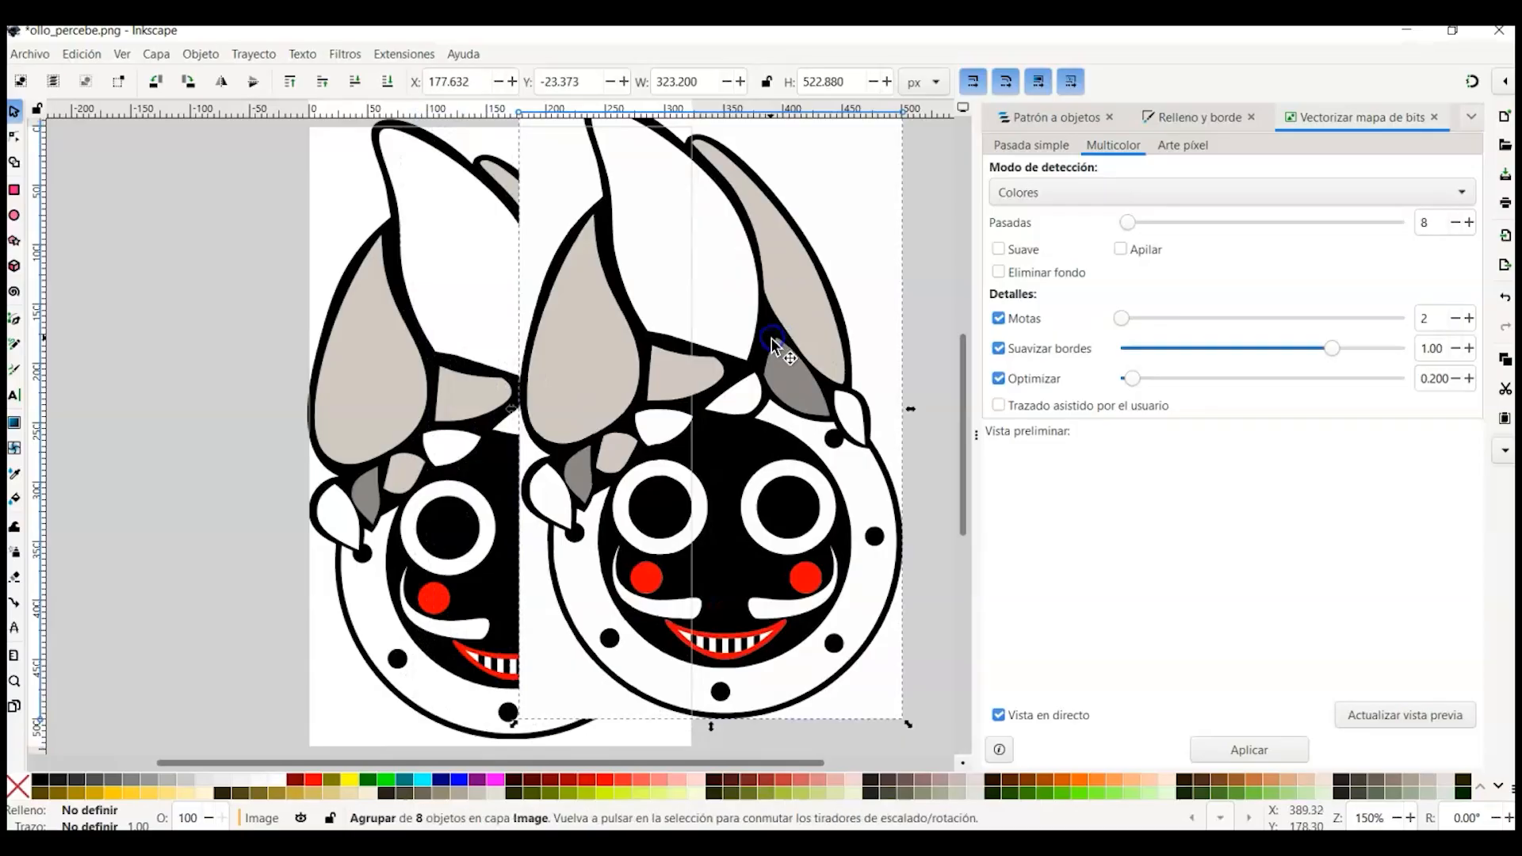
click(14, 137)
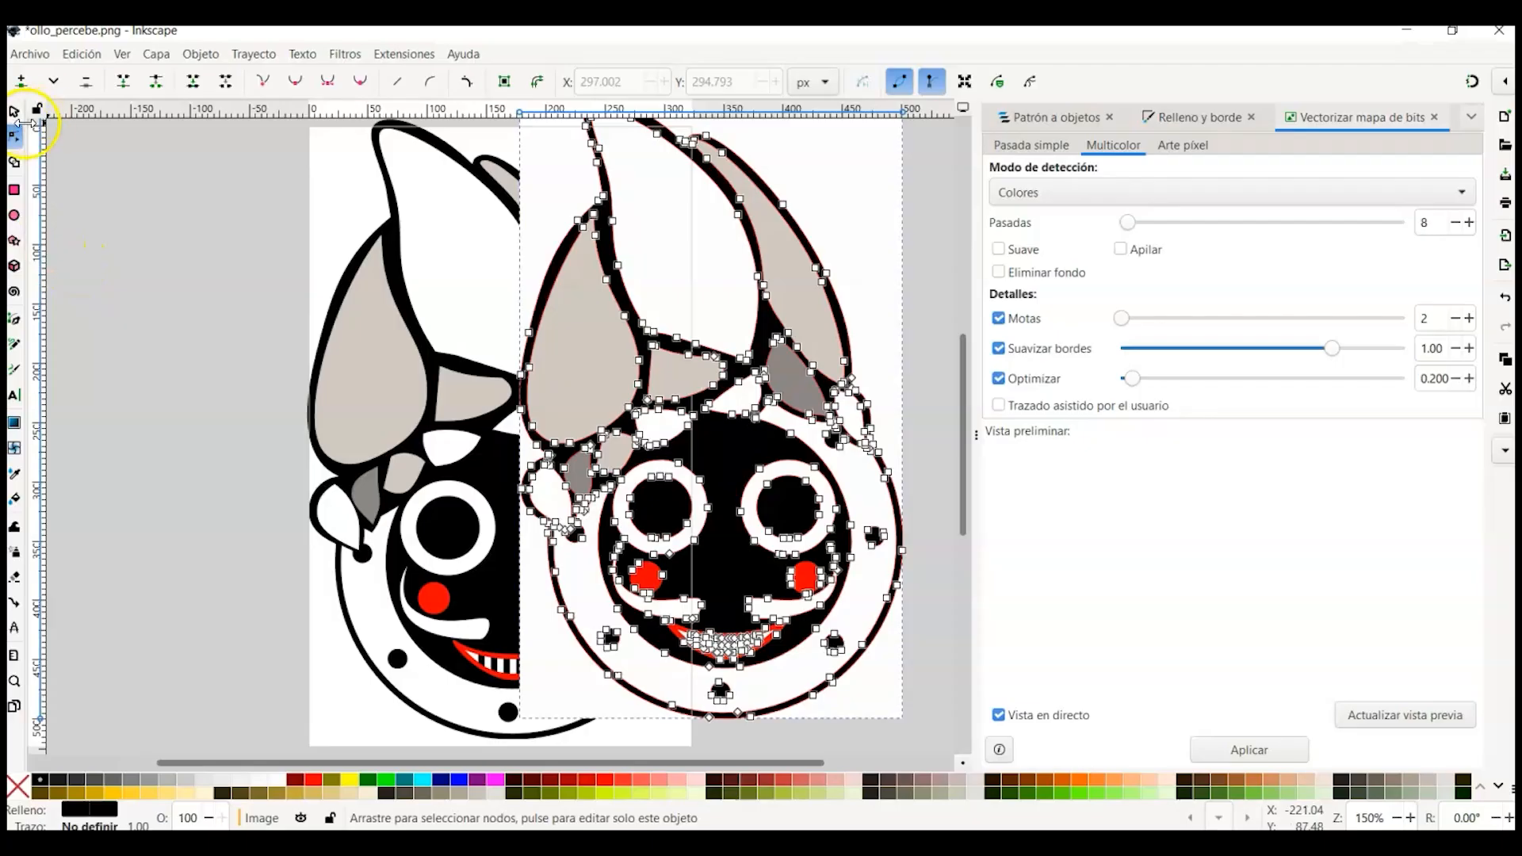
click(204, 57)
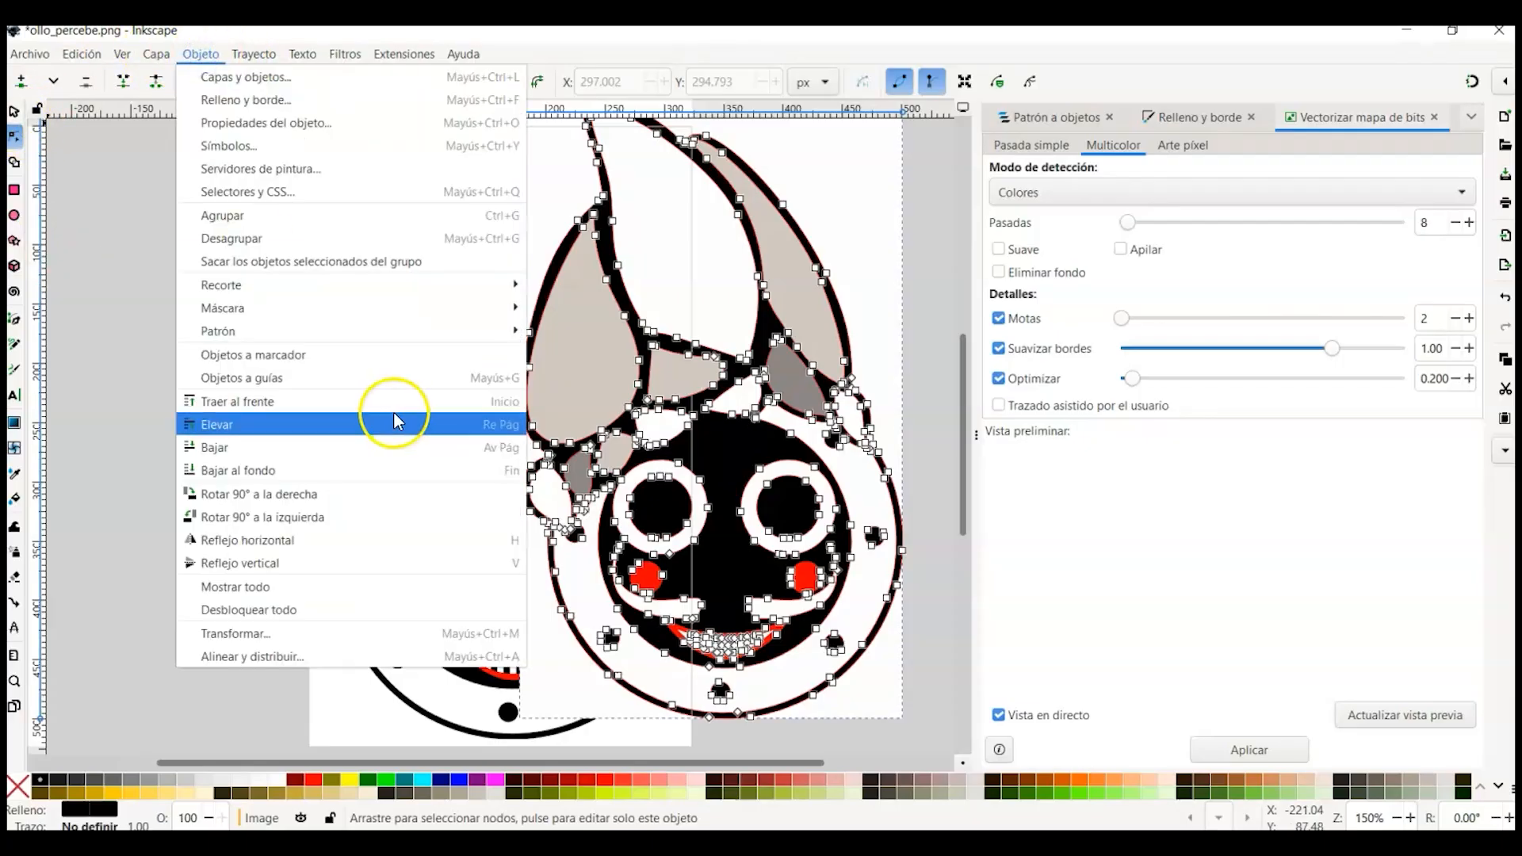
click(219, 239)
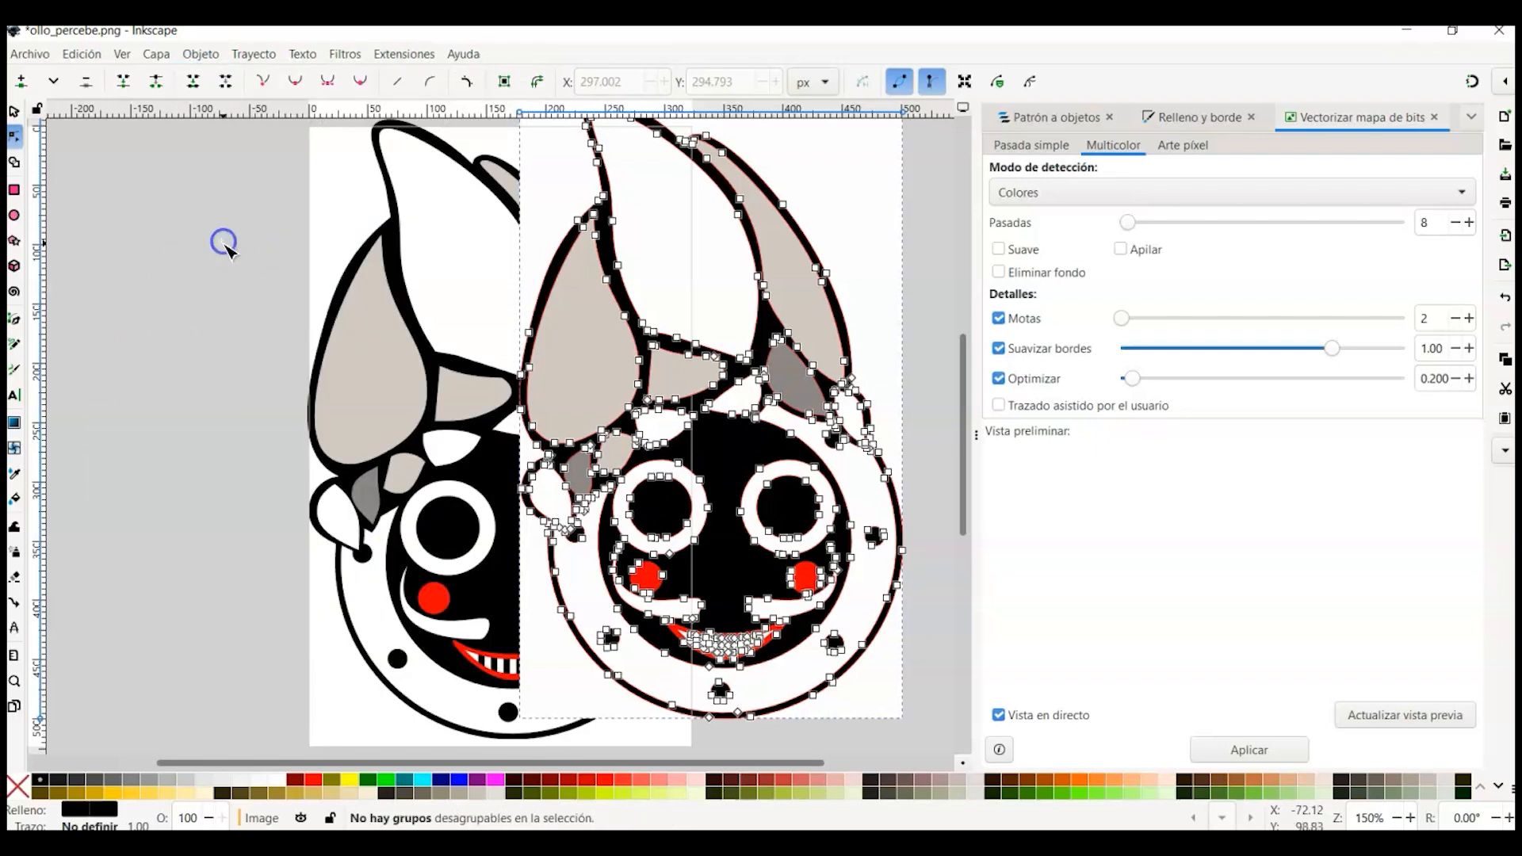
Step: Drag the multicolor trace and several of its pieces, including the red cheeks and mouth, apart across the canvas
click(14, 112)
drag(371, 420, 122, 431)
mouse_move(690, 410)
mouse_down()
mouse_move(597, 435)
mouse_move(459, 436)
mouse_move(476, 441)
mouse_up()
click(761, 564)
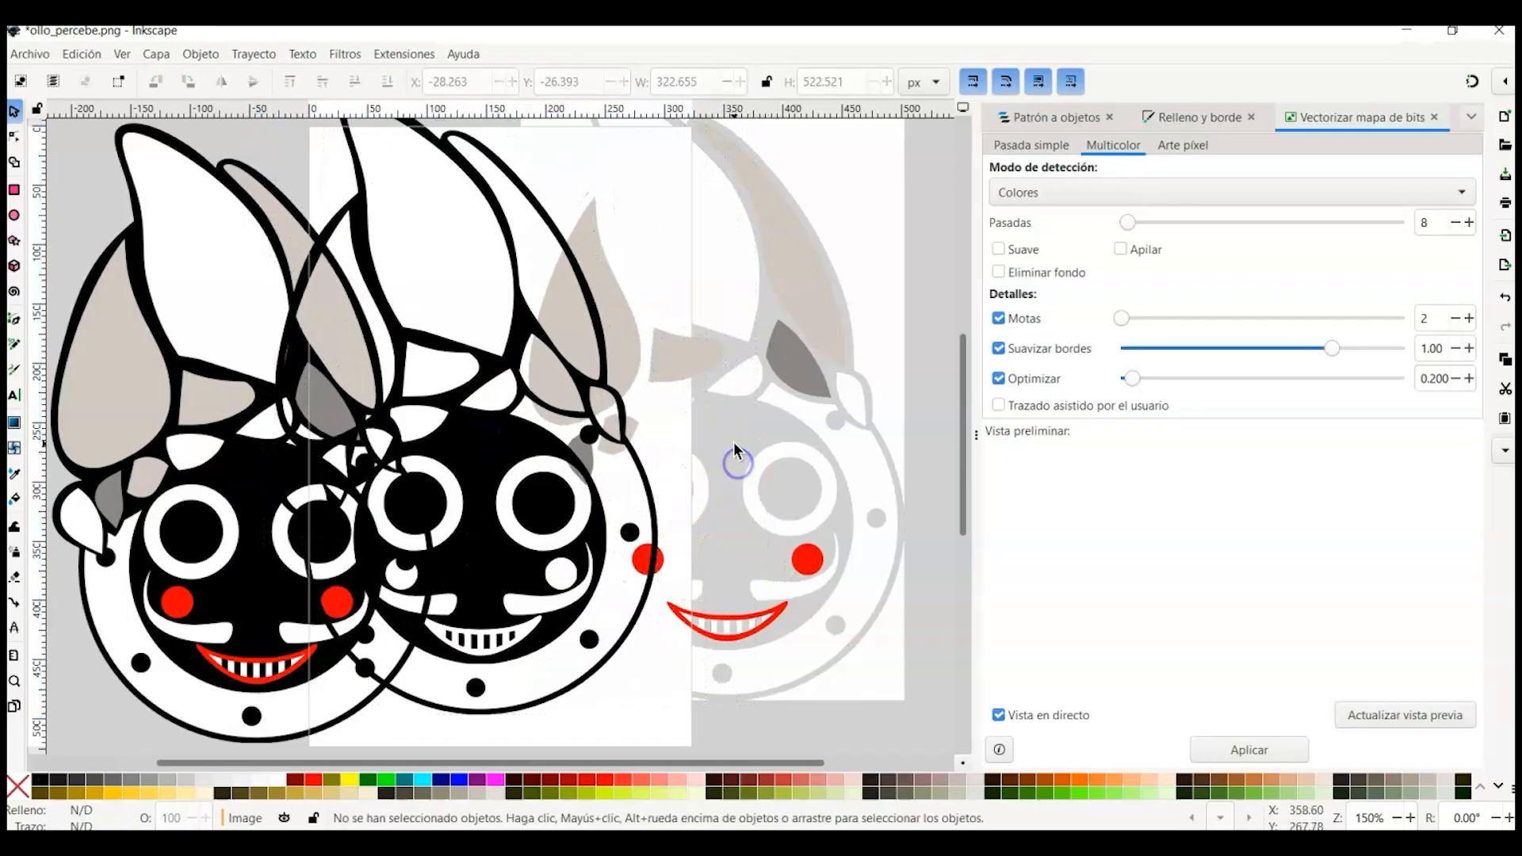
mouse_move(793, 351)
mouse_down()
mouse_move(841, 355)
mouse_move(881, 257)
mouse_up()
click(759, 631)
drag(745, 635, 845, 649)
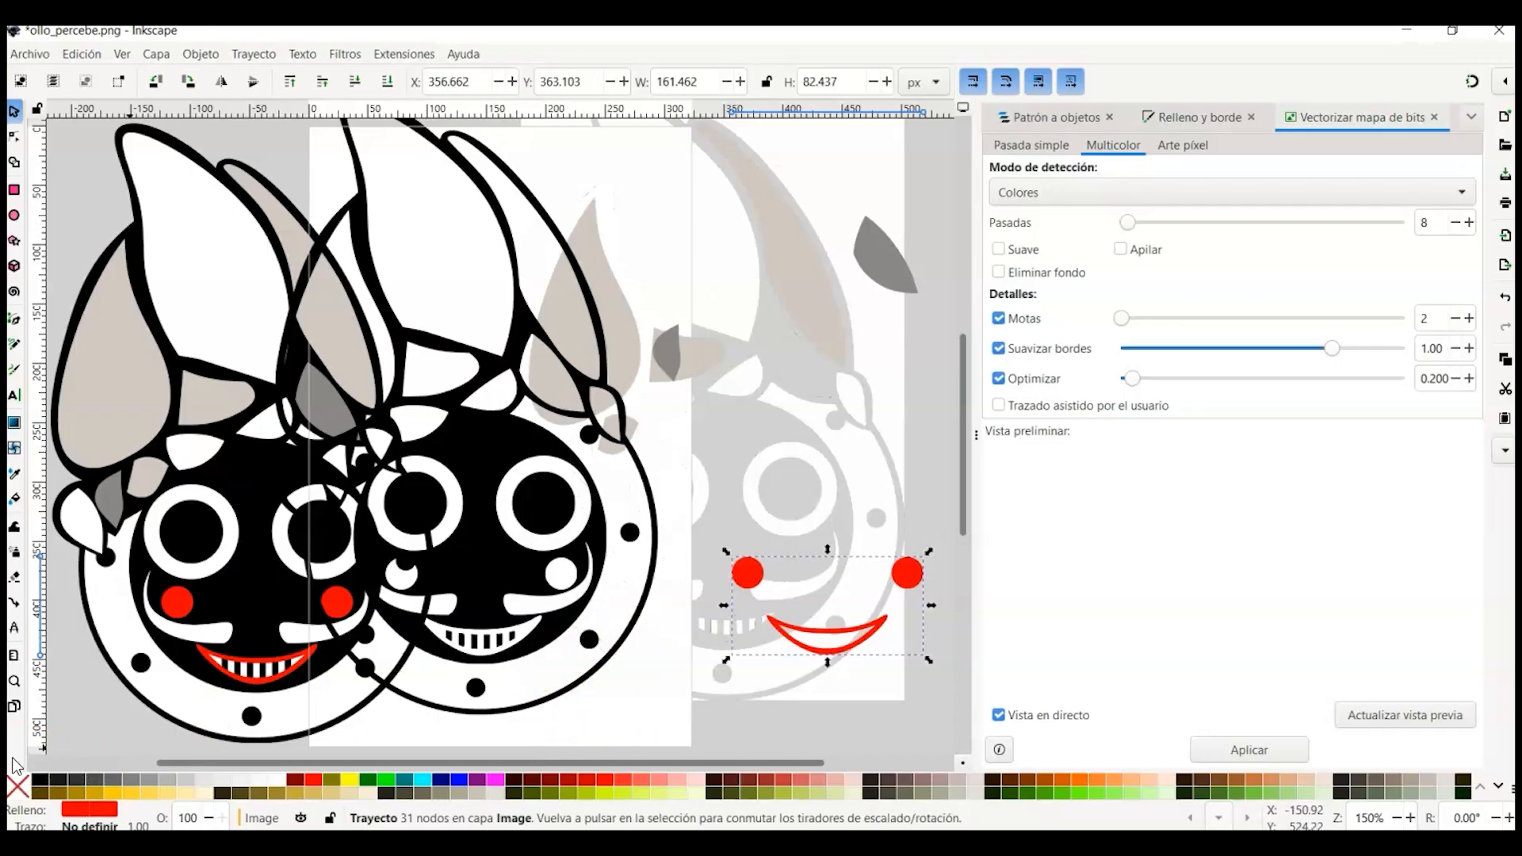
Step: Undo the last three changes
key(ctrl+z)
key(ctrl+z)
key(ctrl+z)
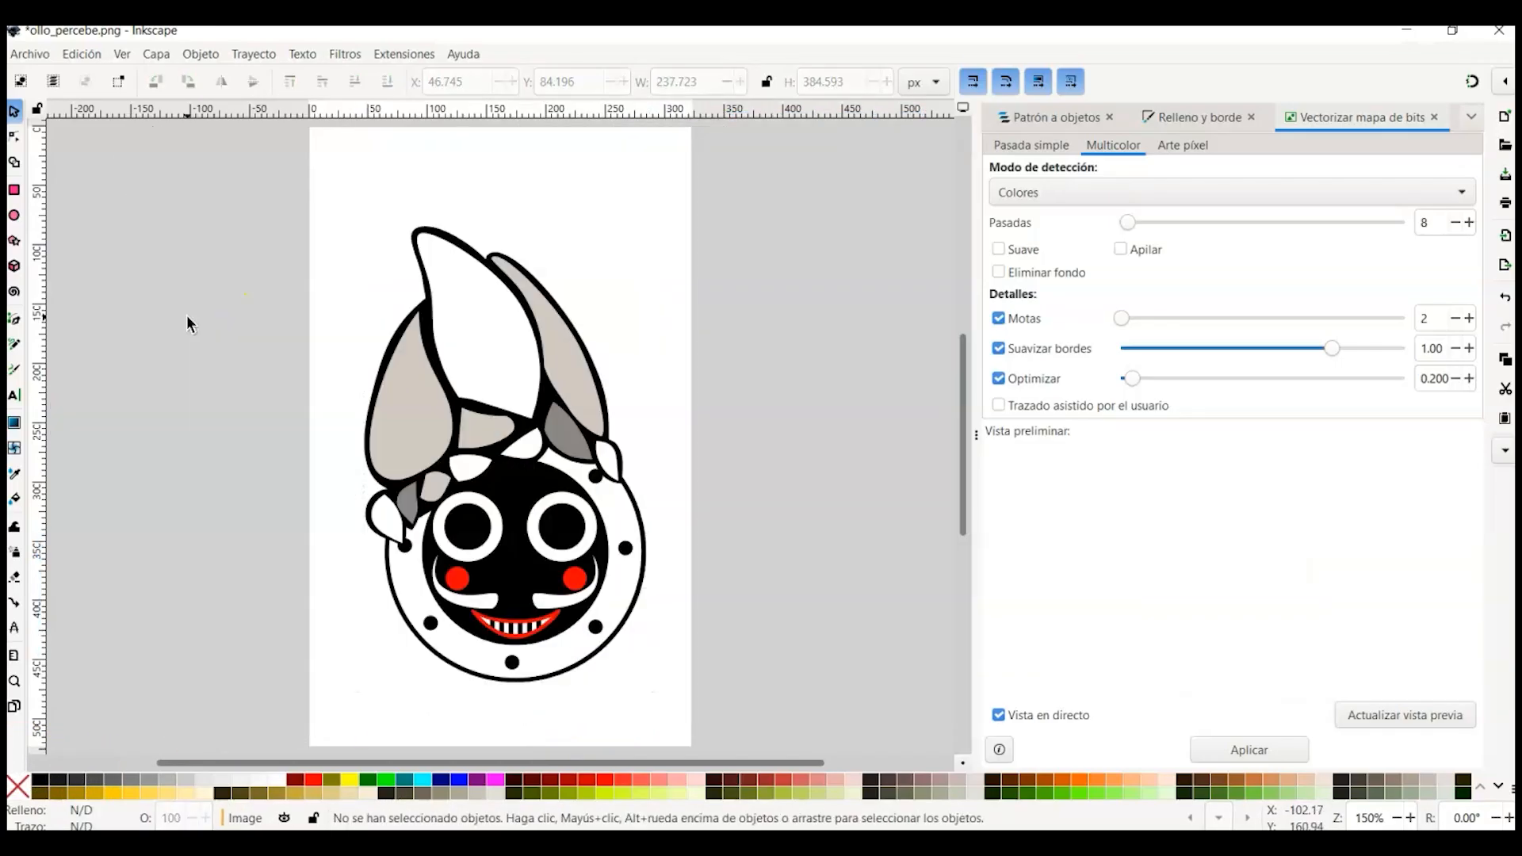
Step: Trace the bitmap in Multicolor mode with Grises detection, updating the preview before applying
click(1323, 115)
click(1070, 194)
click(1039, 222)
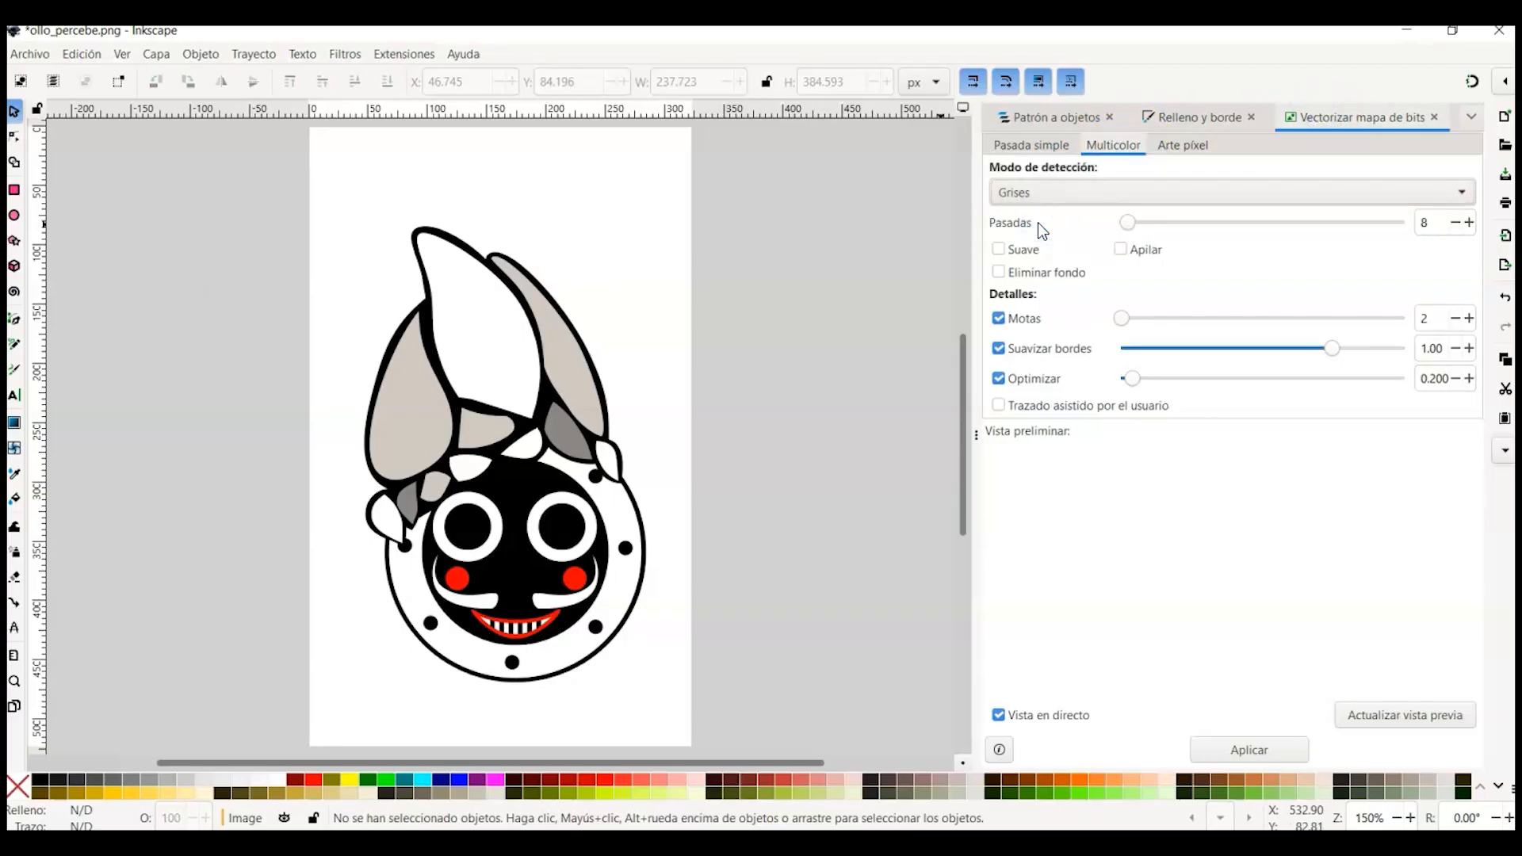
click(1416, 708)
click(1264, 750)
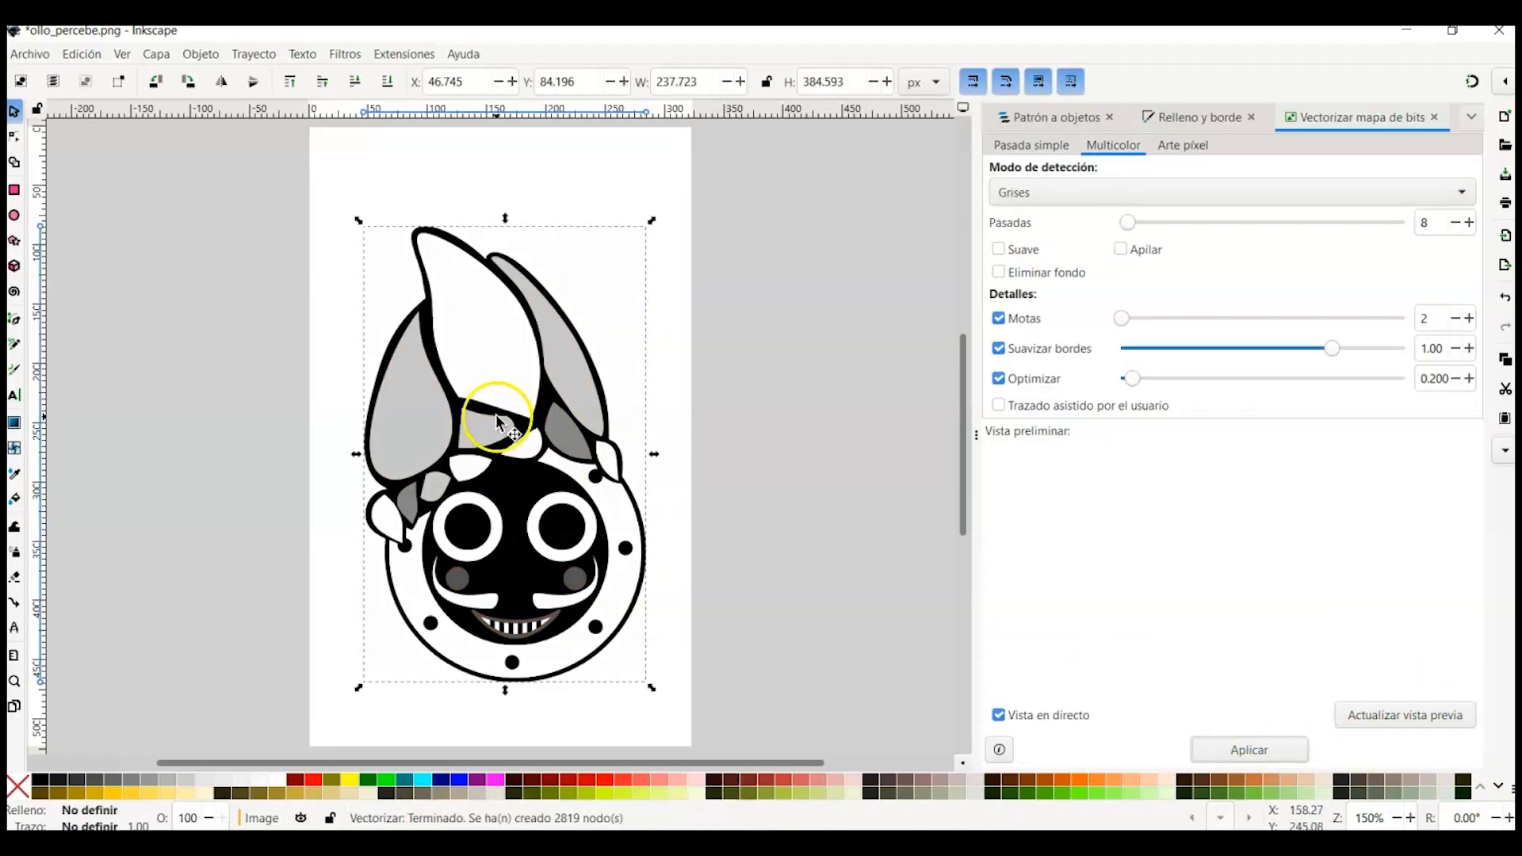
Step: Move the grayscale trace aside and delete the original bitmap image
mouse_move(519, 420)
mouse_down()
mouse_move(794, 437)
mouse_move(620, 413)
mouse_move(670, 427)
mouse_up()
click(461, 426)
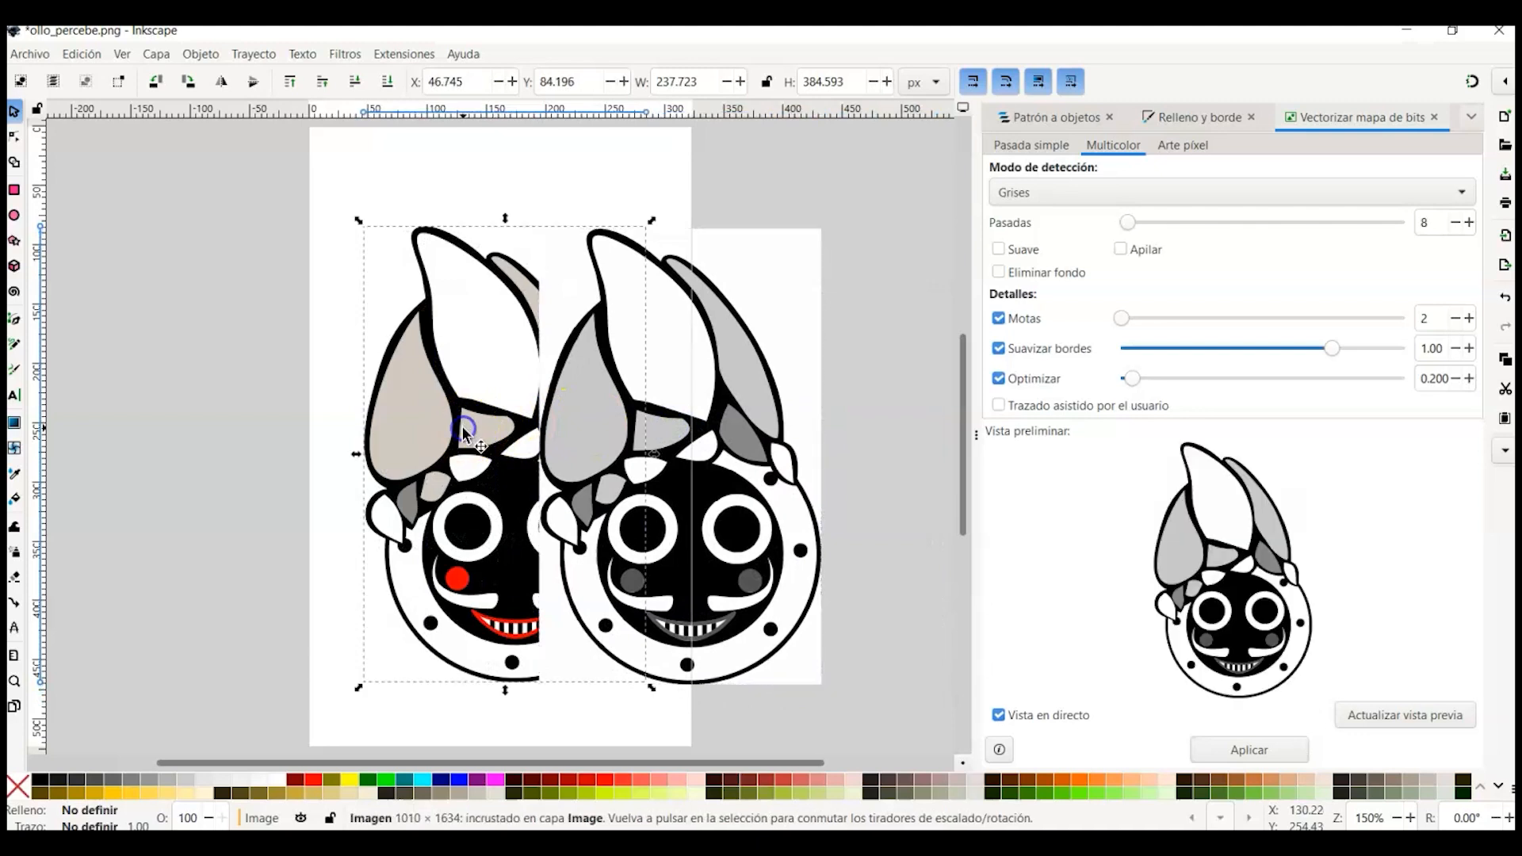
key(Delete)
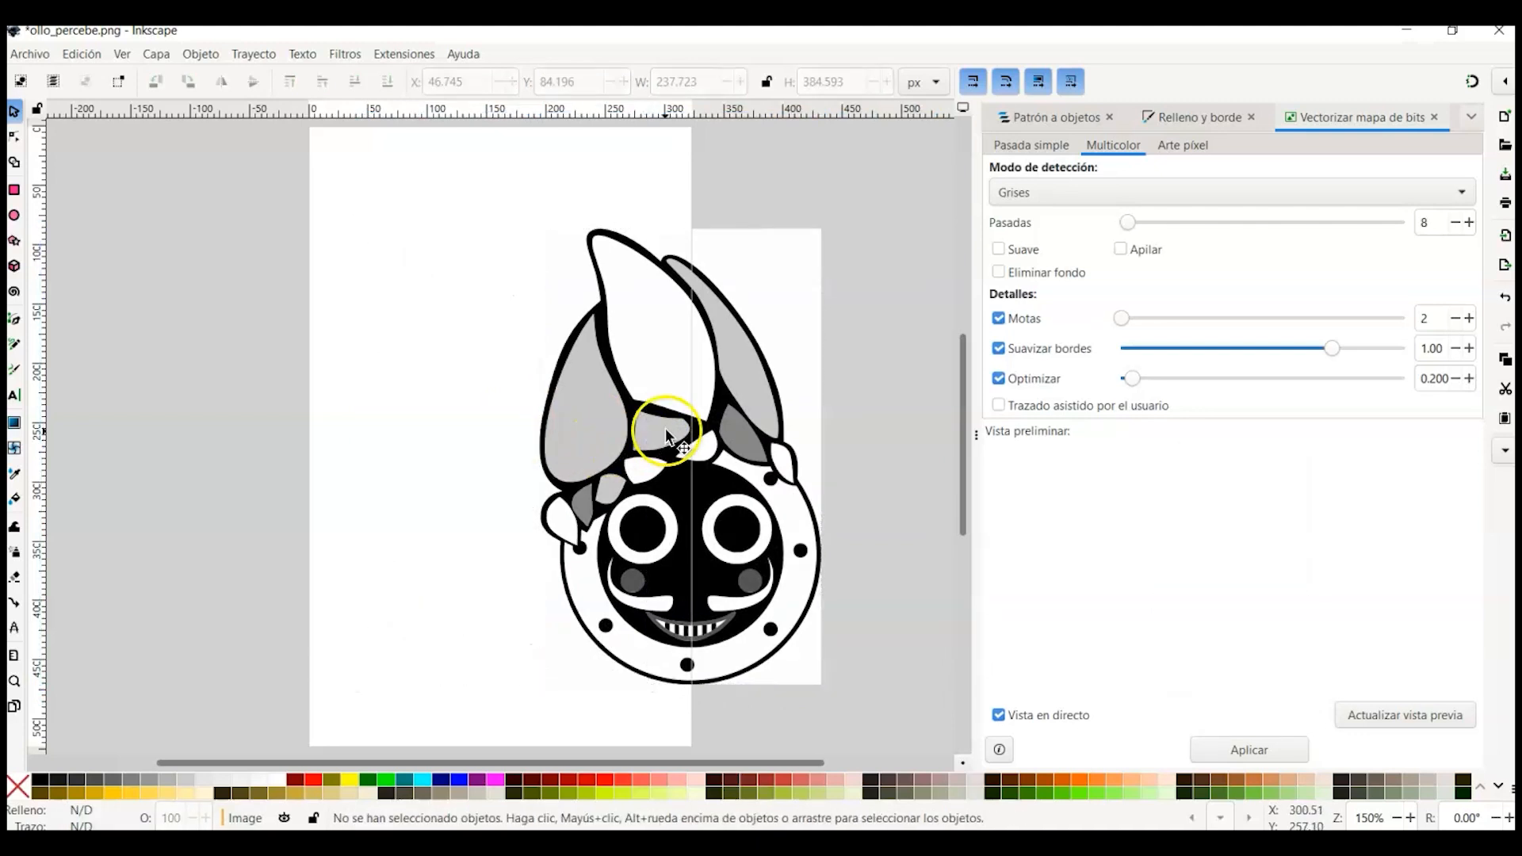
Step: Add a new layer named Capa de corte above the current layer
click(1022, 117)
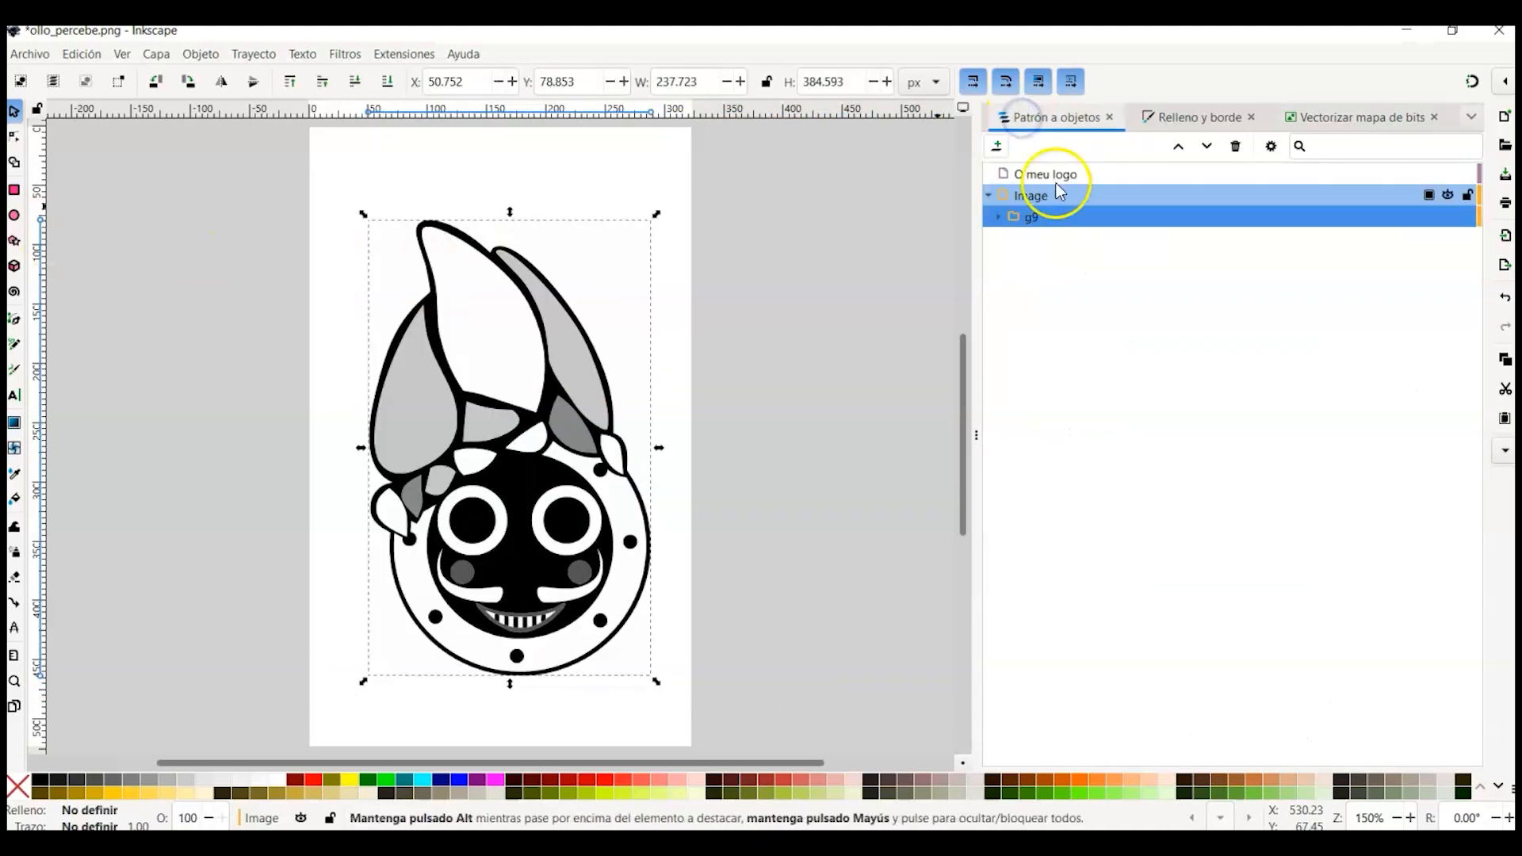
click(999, 217)
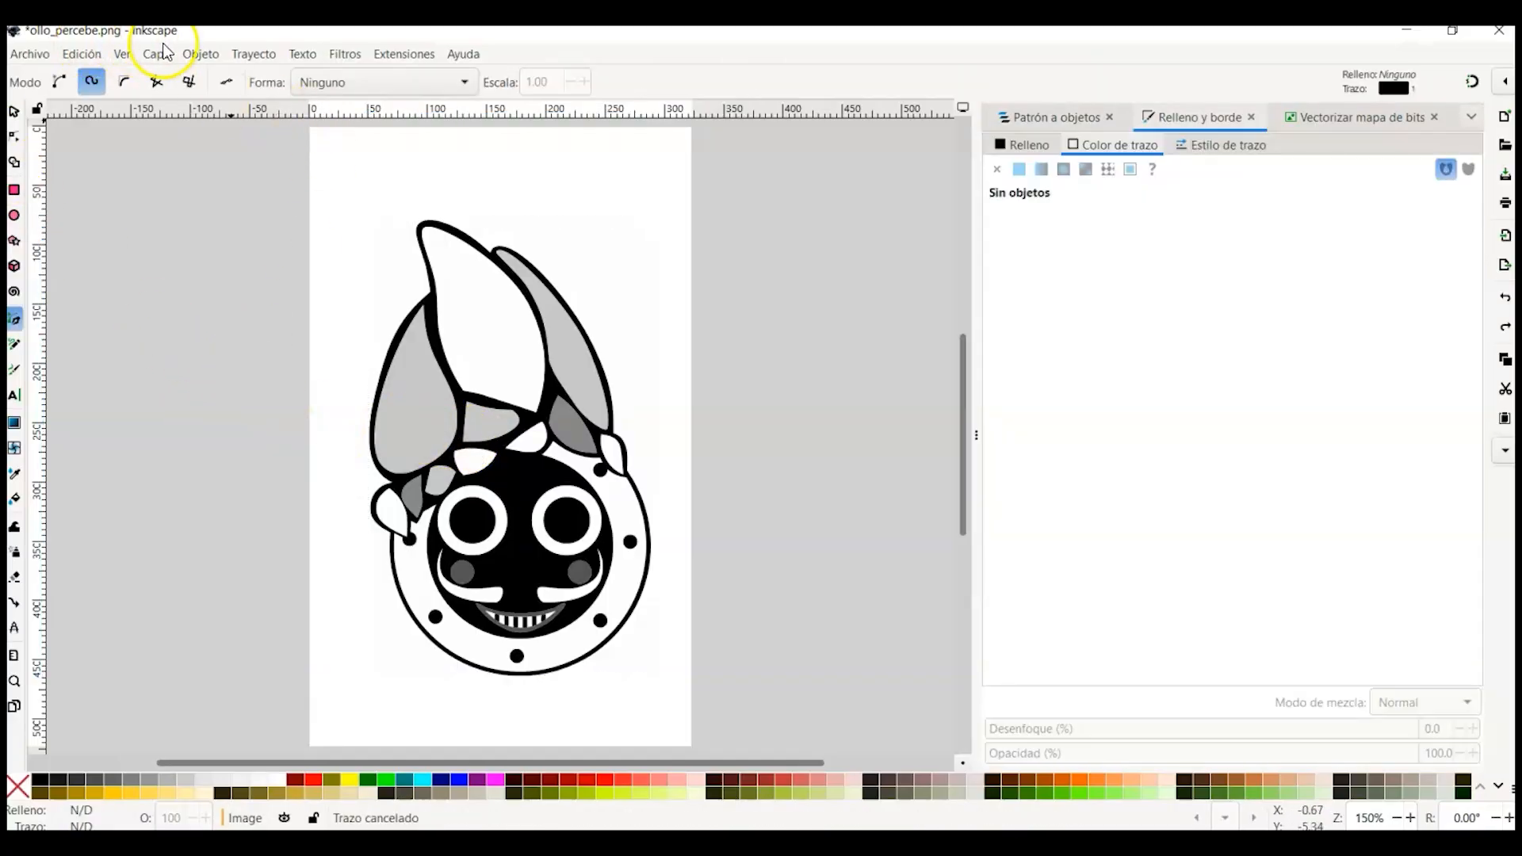
click(153, 57)
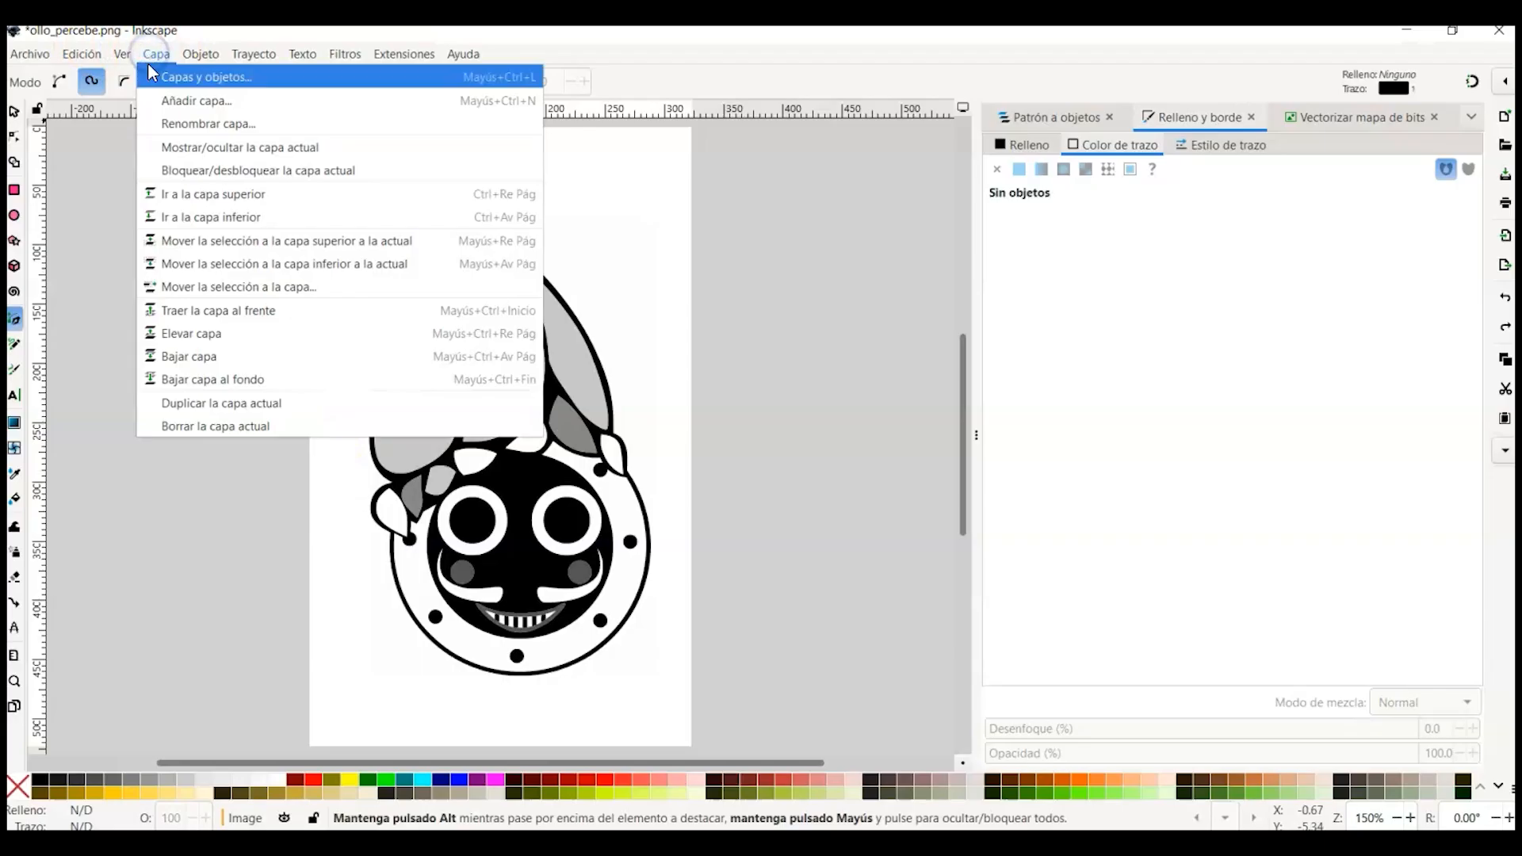
click(183, 103)
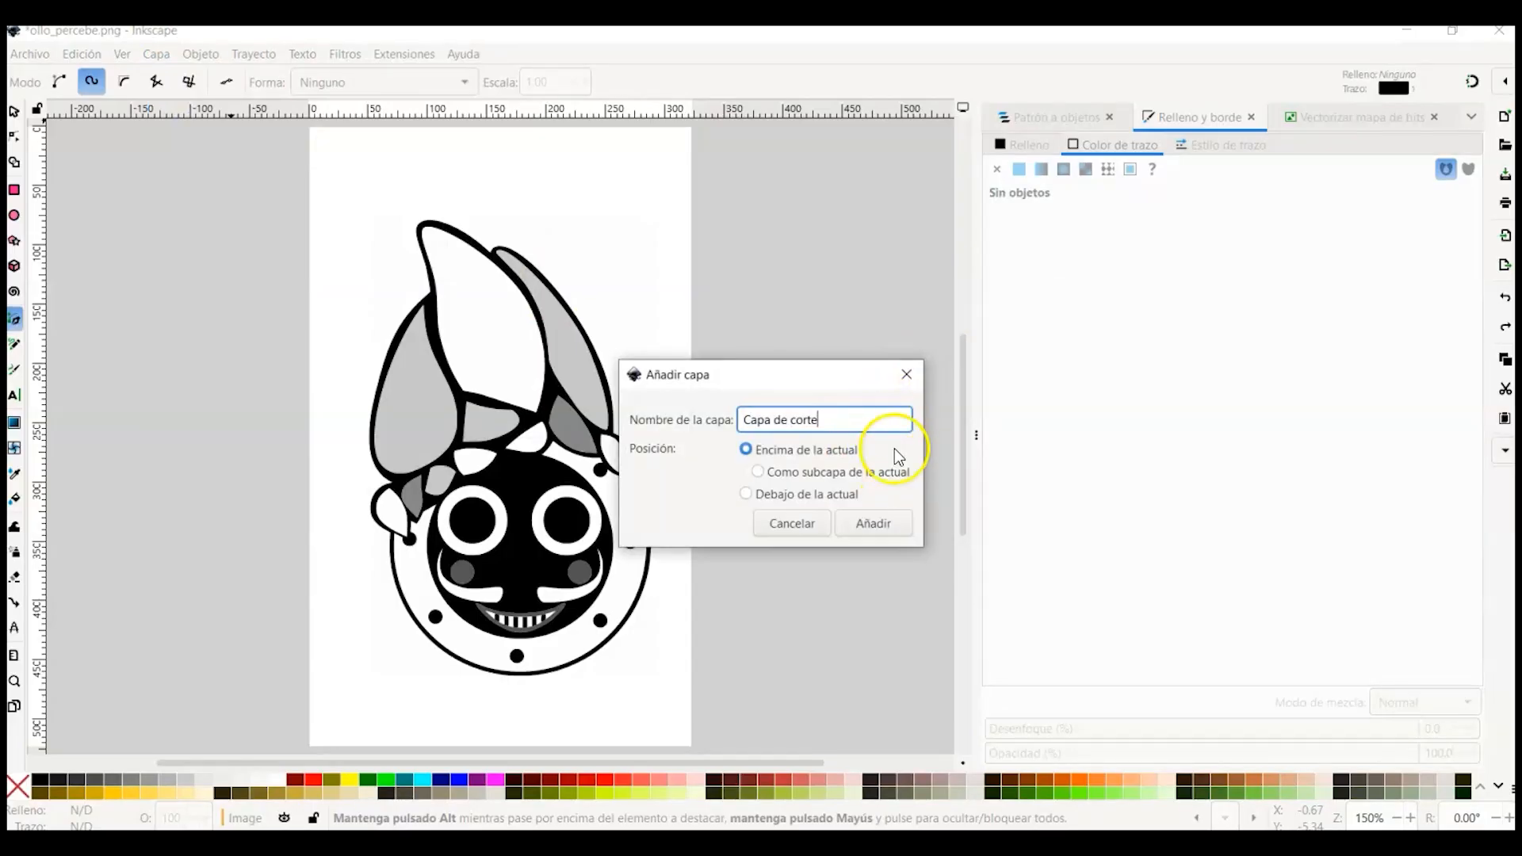
click(873, 523)
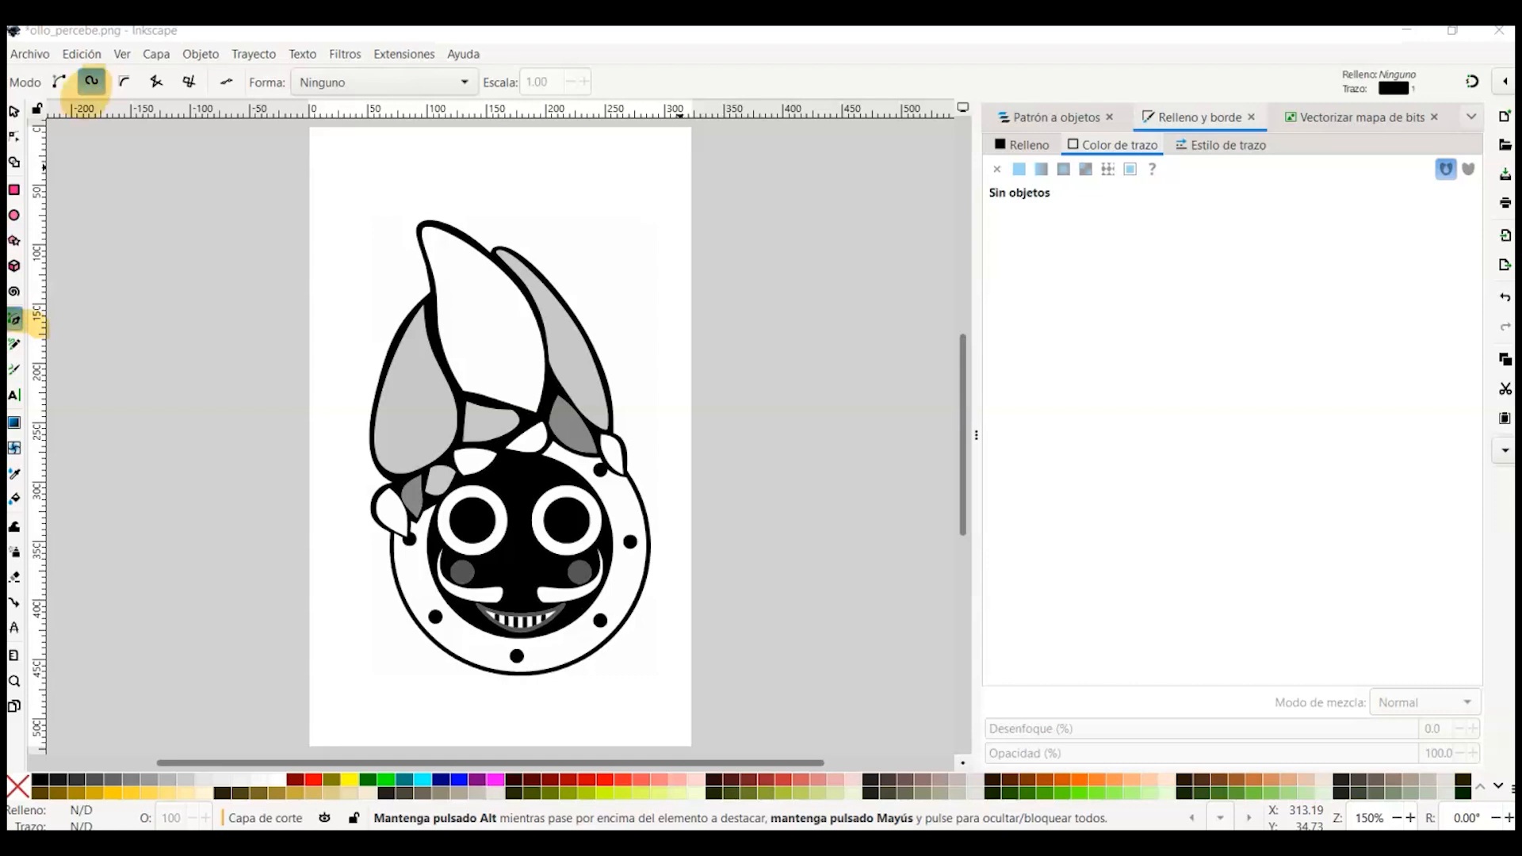
Step: Draw a closed spiro path loosely surrounding the whole figure as a cut outline
click(401, 637)
click(351, 406)
click(406, 281)
click(410, 290)
click(420, 207)
click(508, 233)
click(637, 389)
click(637, 466)
click(668, 562)
click(517, 692)
click(401, 637)
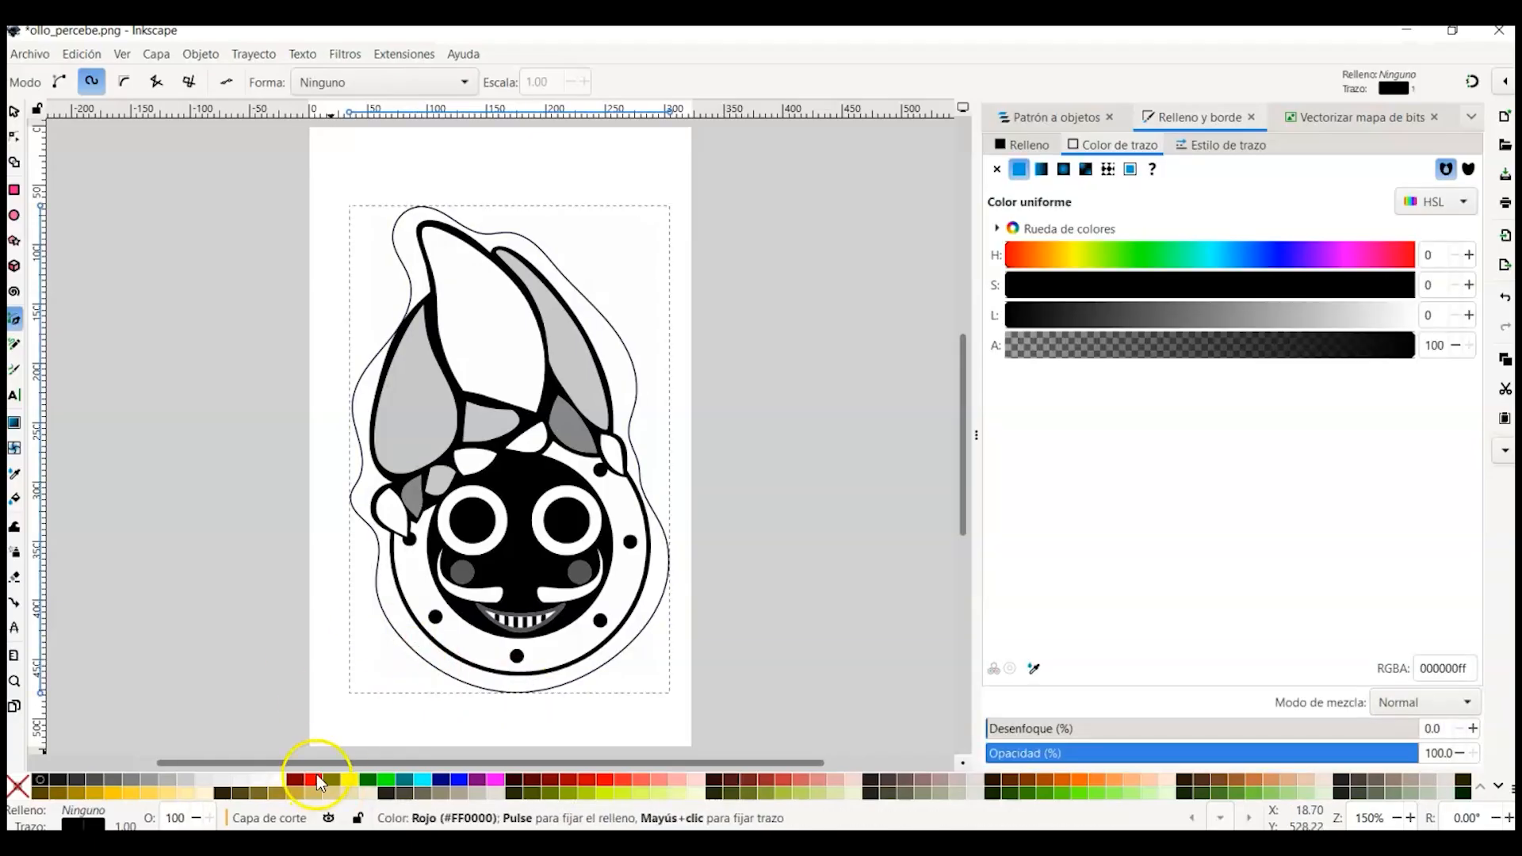
Step: Give the cut outline a red stroke and return to the selection tool
shift+click(316, 780)
key(s)
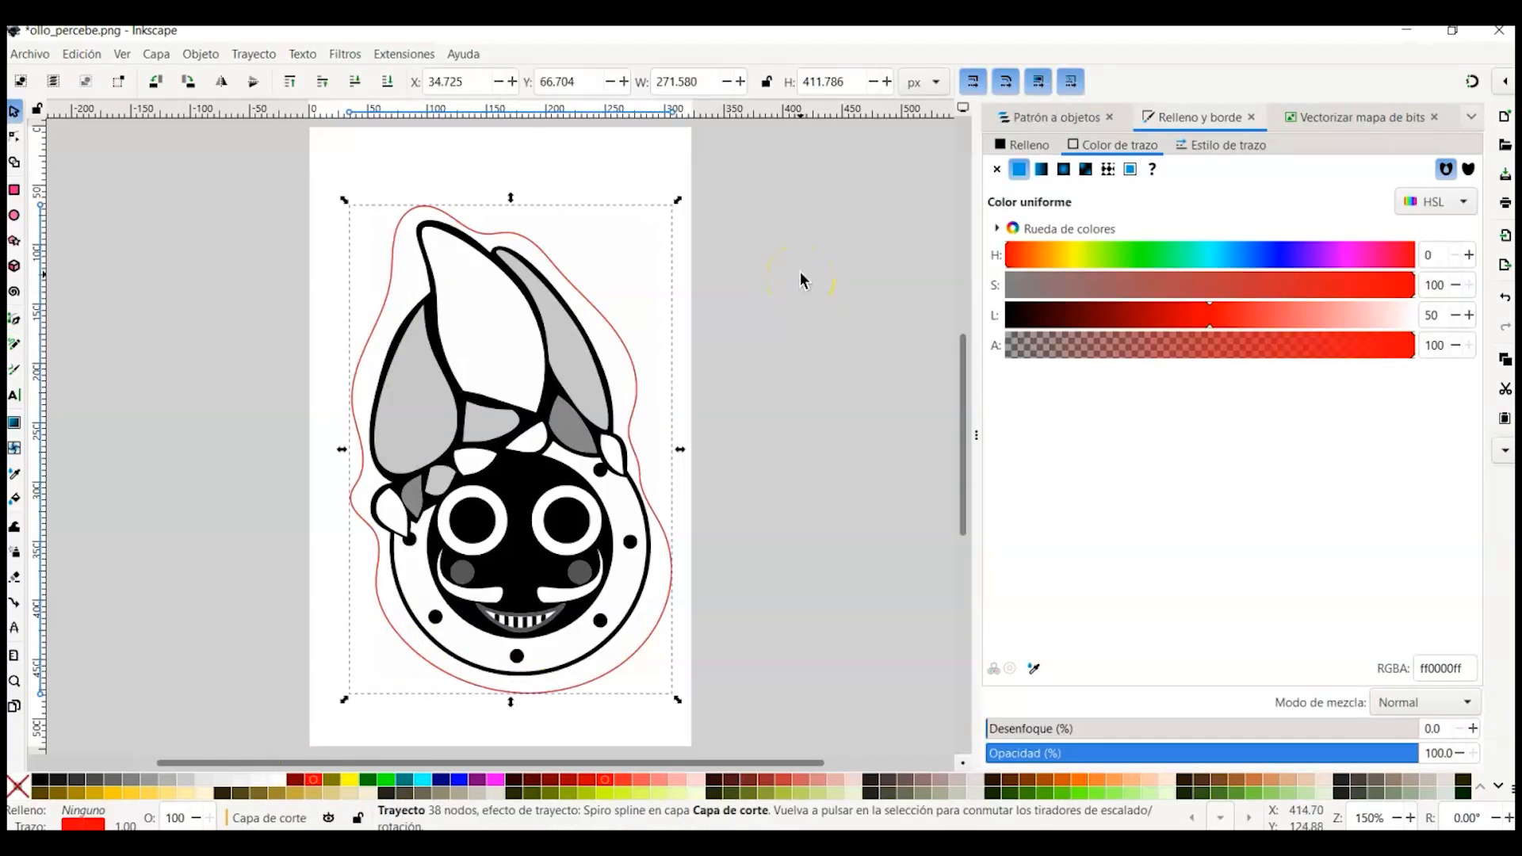
Step: Open the Export panel and switch the export area between Page and Document, keeping Document
click(30, 54)
click(163, 489)
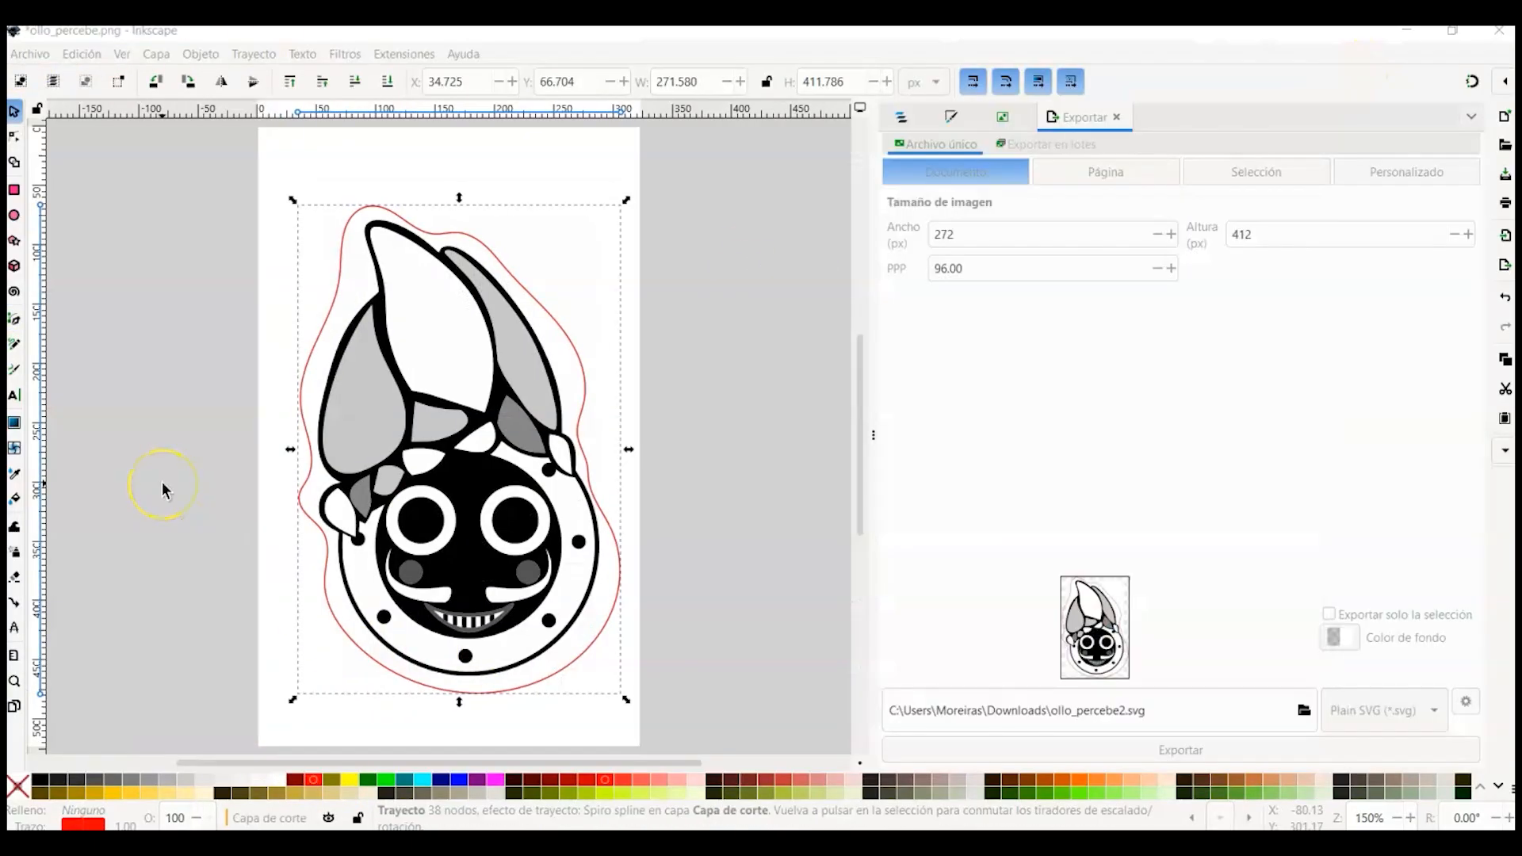
click(32, 56)
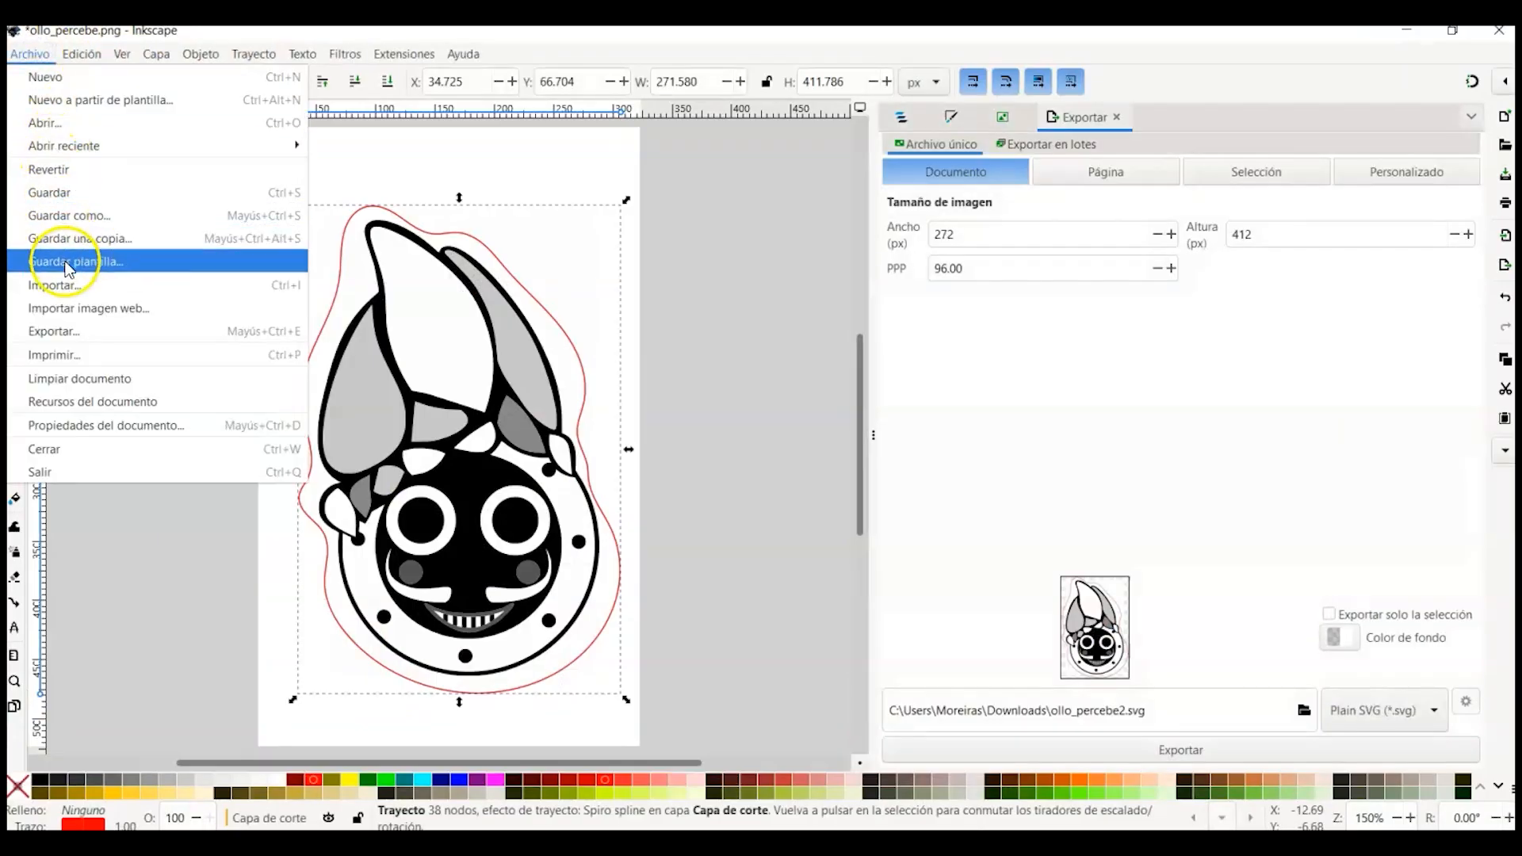
click(70, 333)
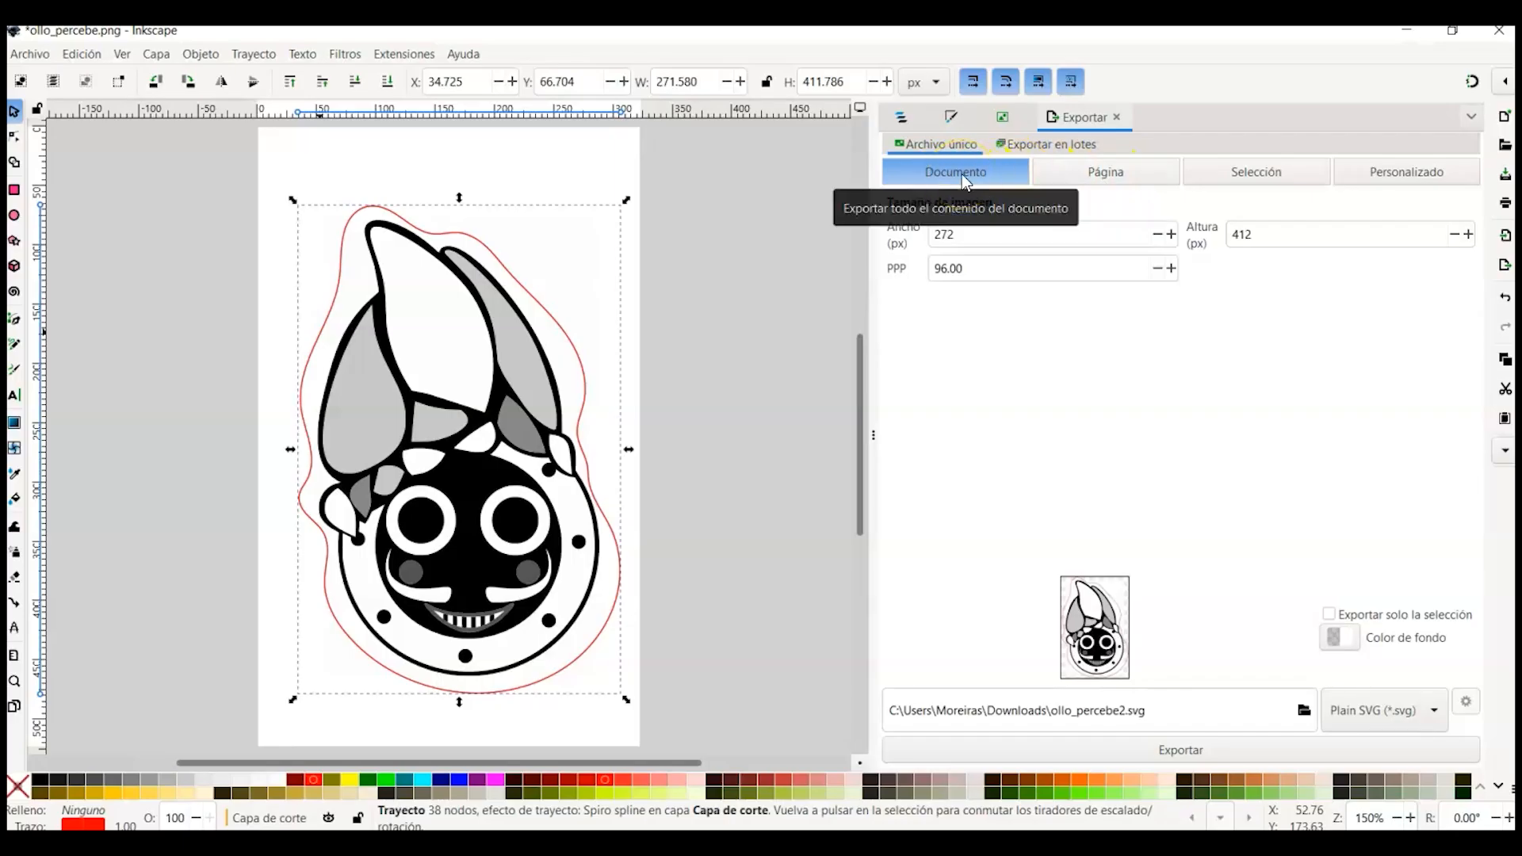
click(1091, 178)
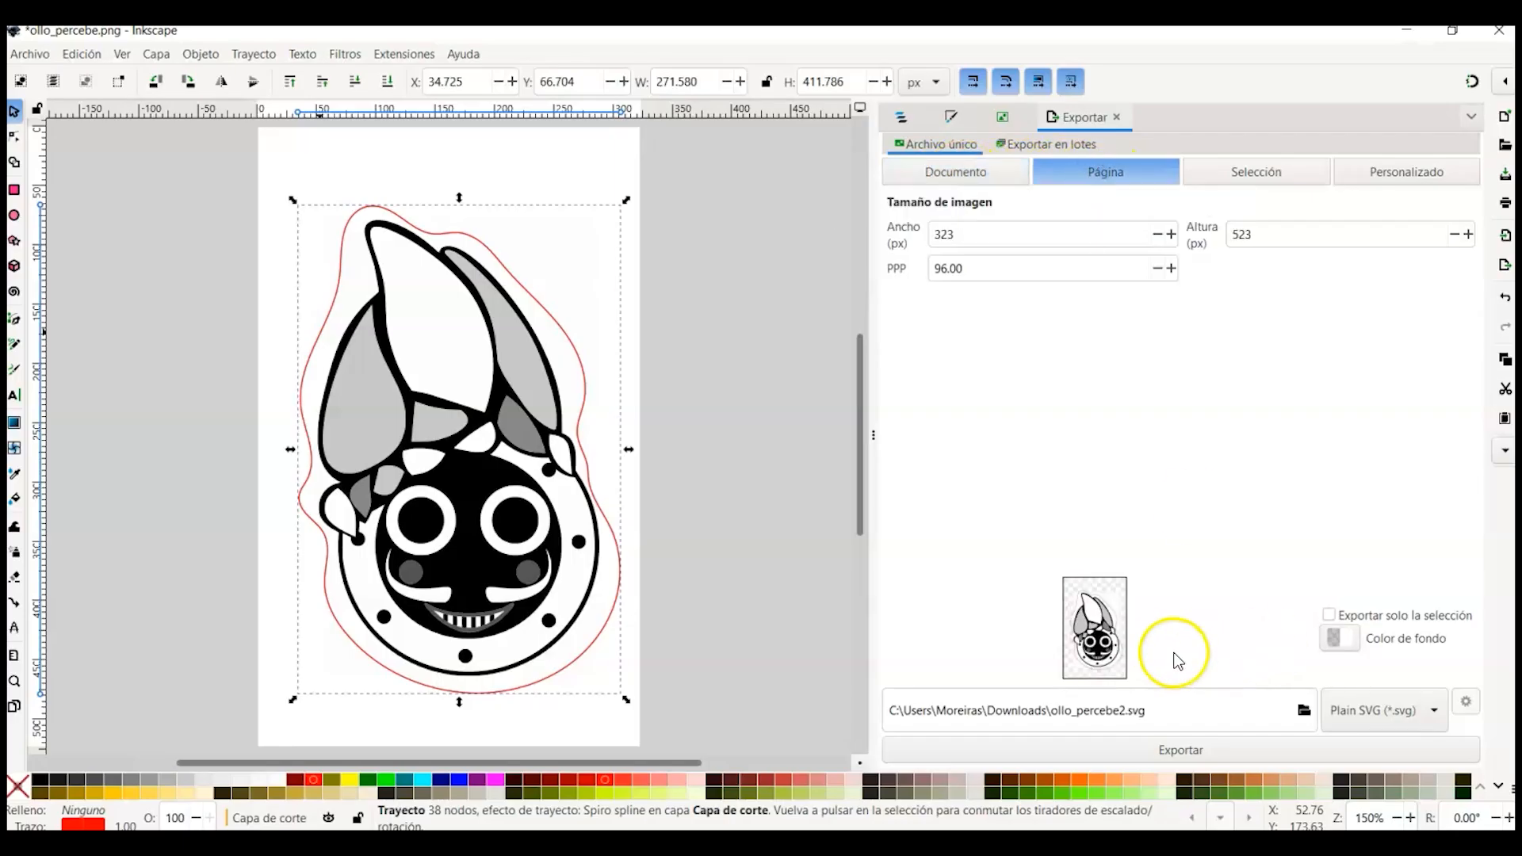
click(983, 177)
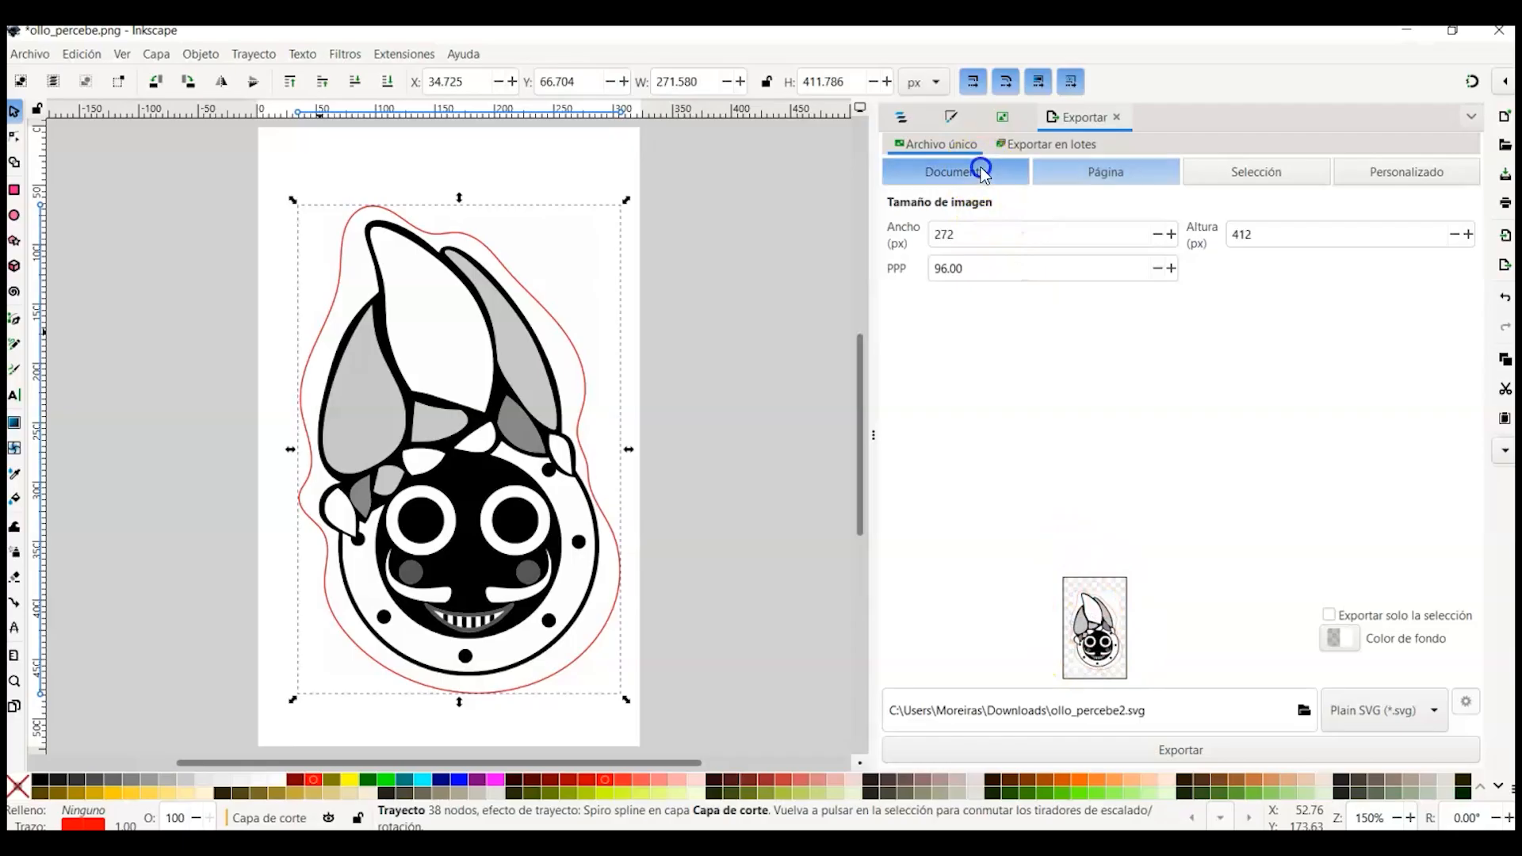
Step: Export the document as Inkscape SVG to the Downloads folder as ollo_percebe2.svg
click(1432, 711)
click(1432, 712)
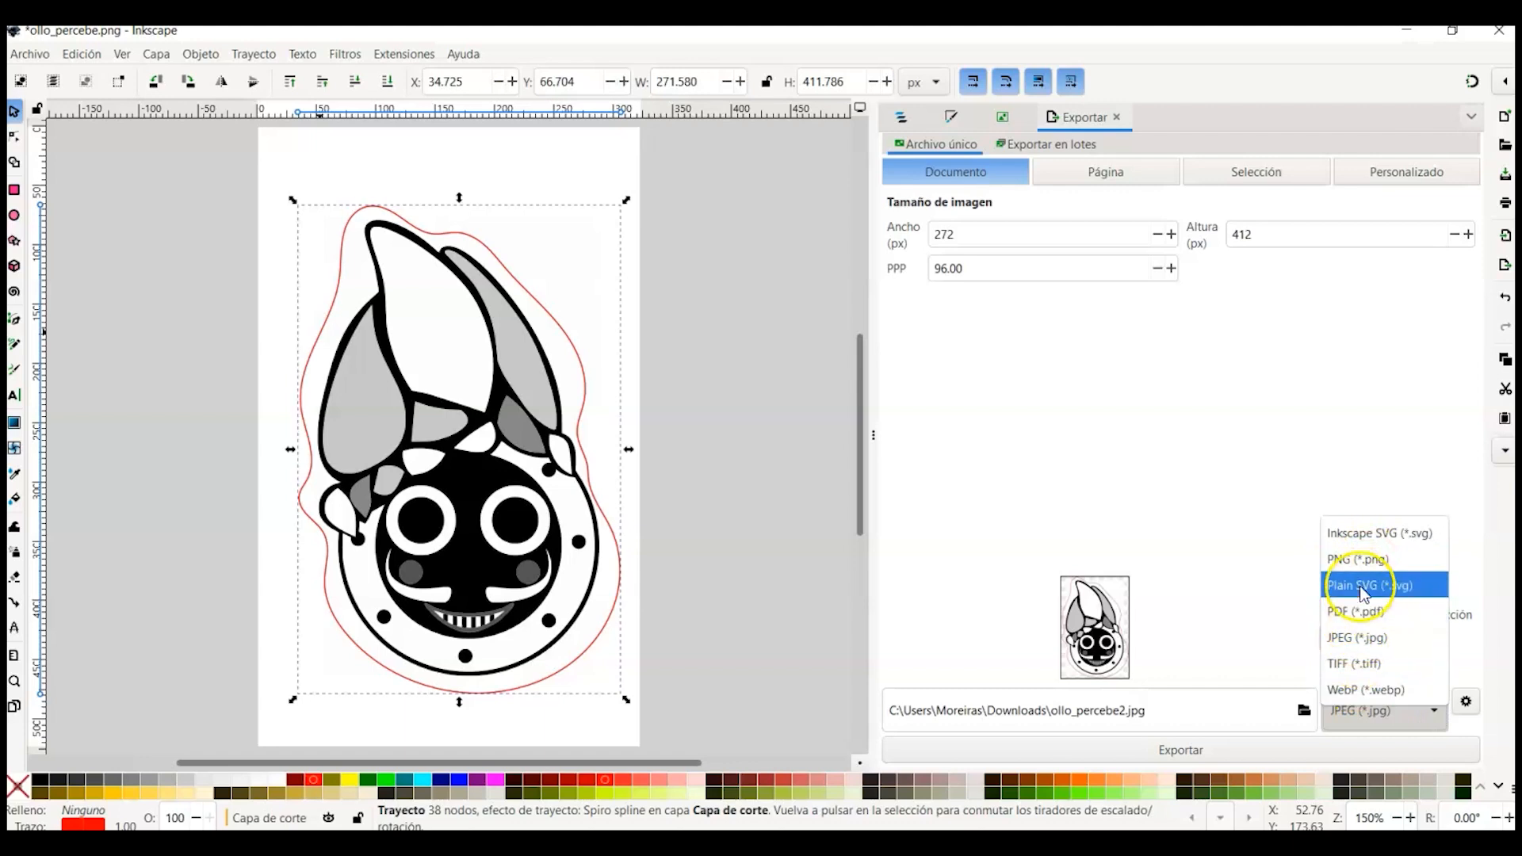
click(1364, 535)
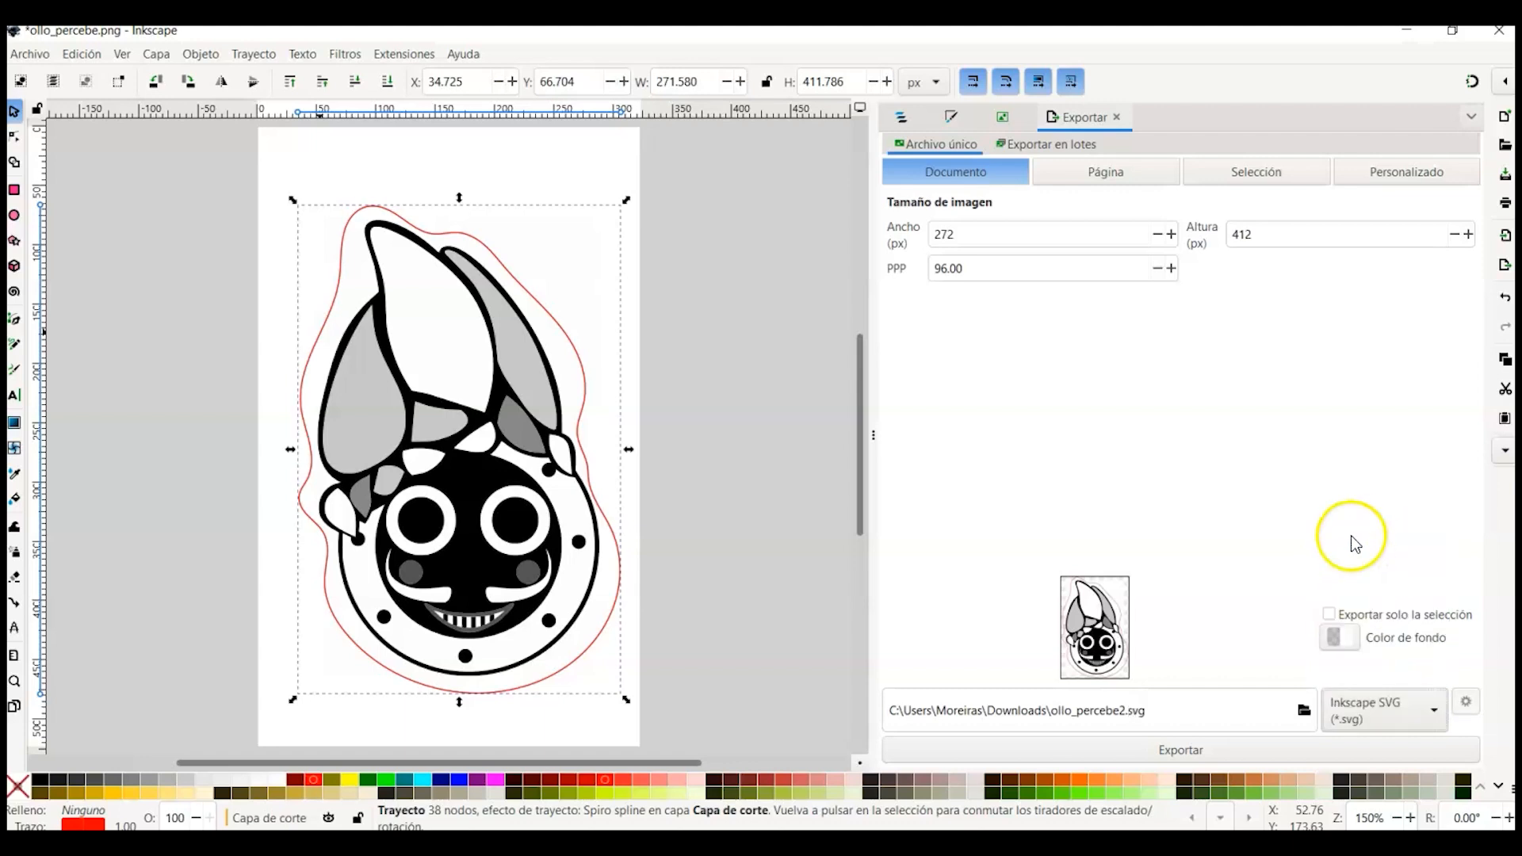
click(1126, 709)
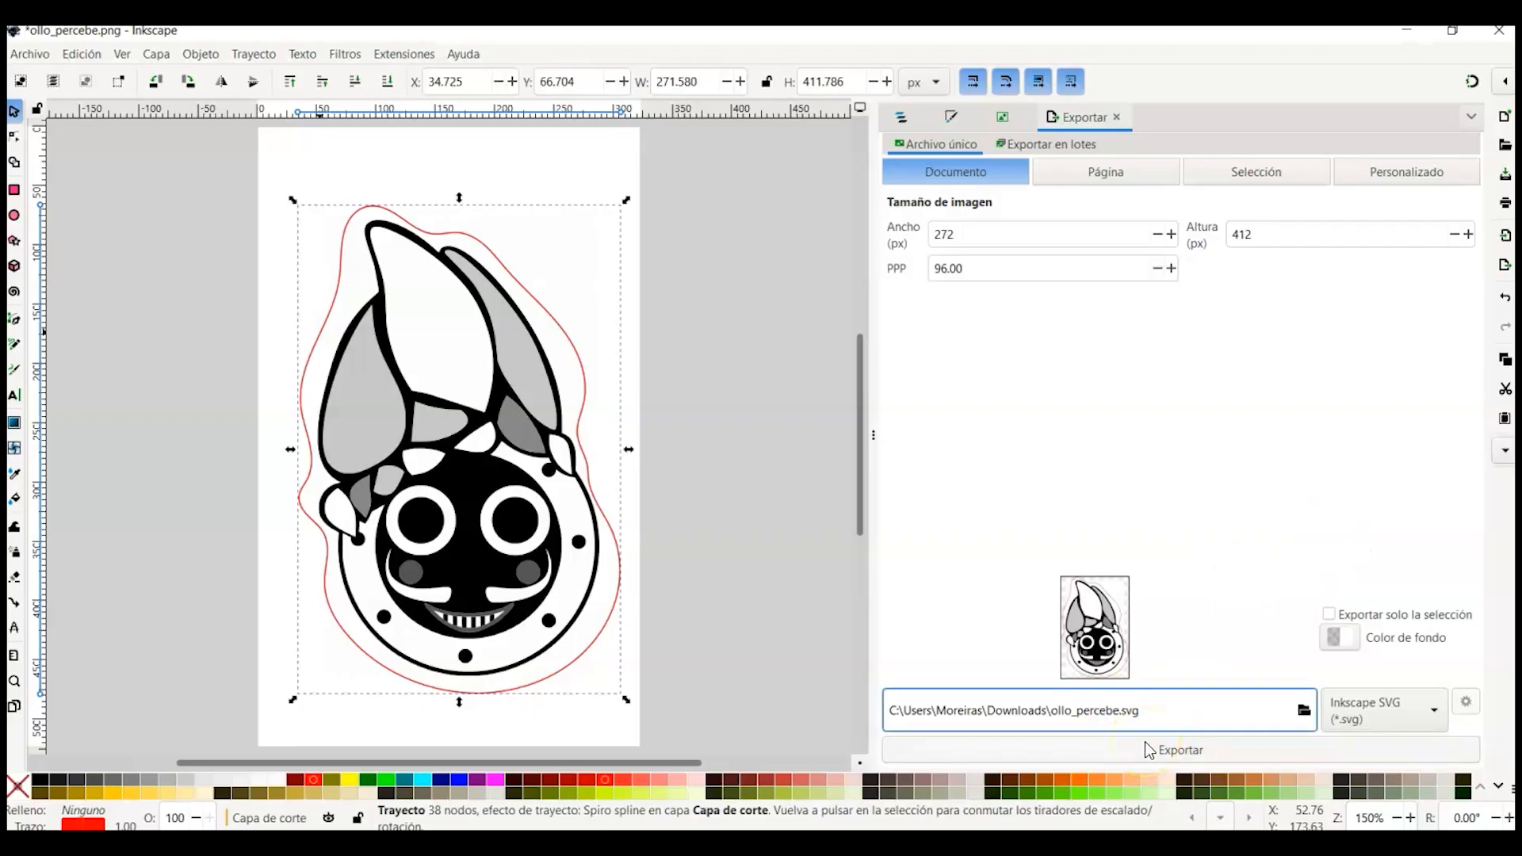
click(1223, 759)
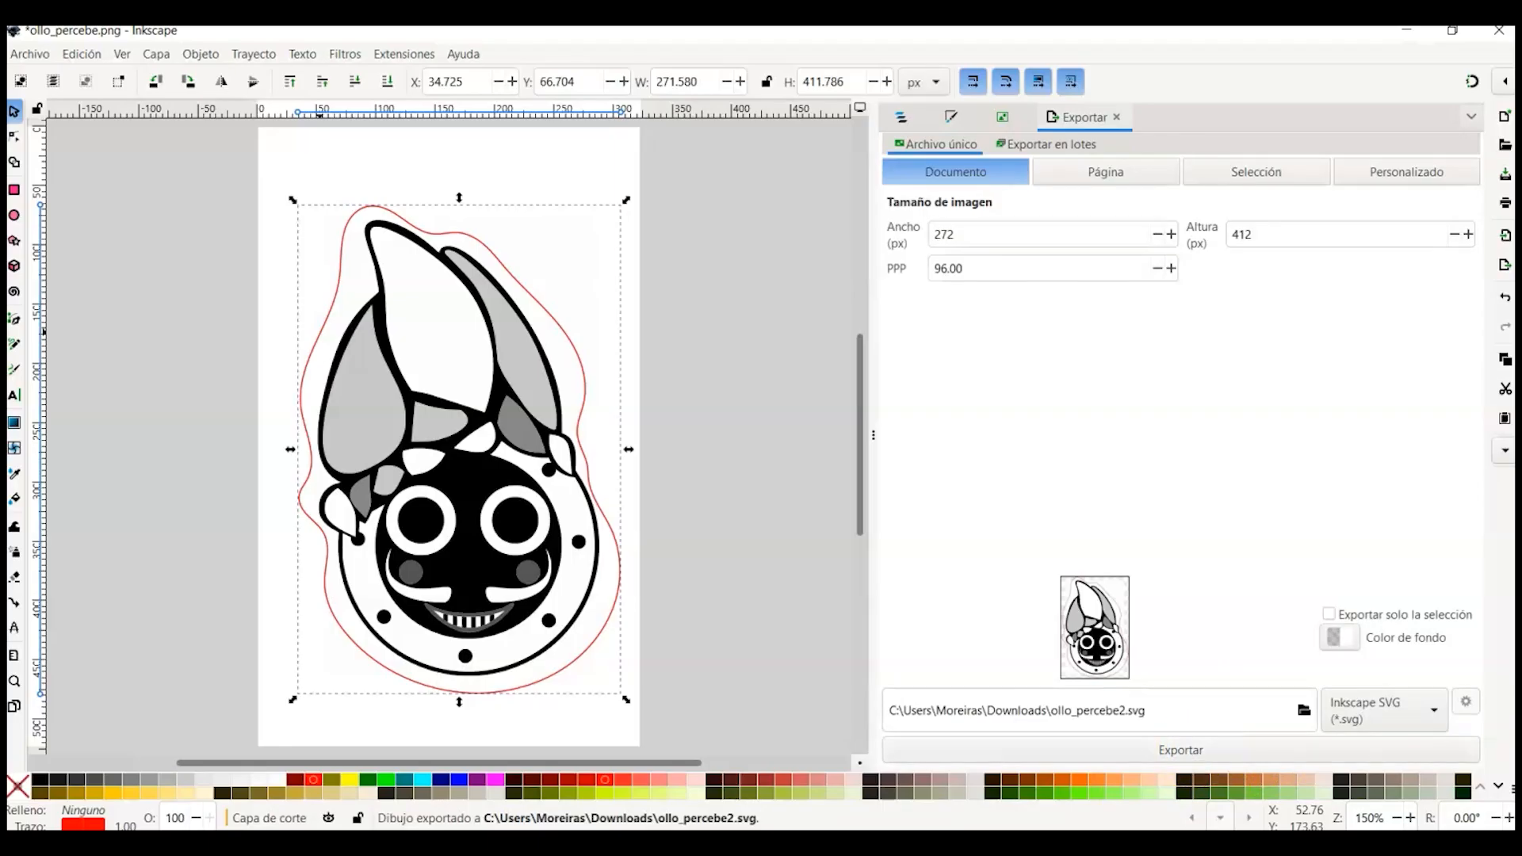
Step: Switch to File Explorer and locate the exported ollo_percebe2.svg in the Downloads folder
click(353, 844)
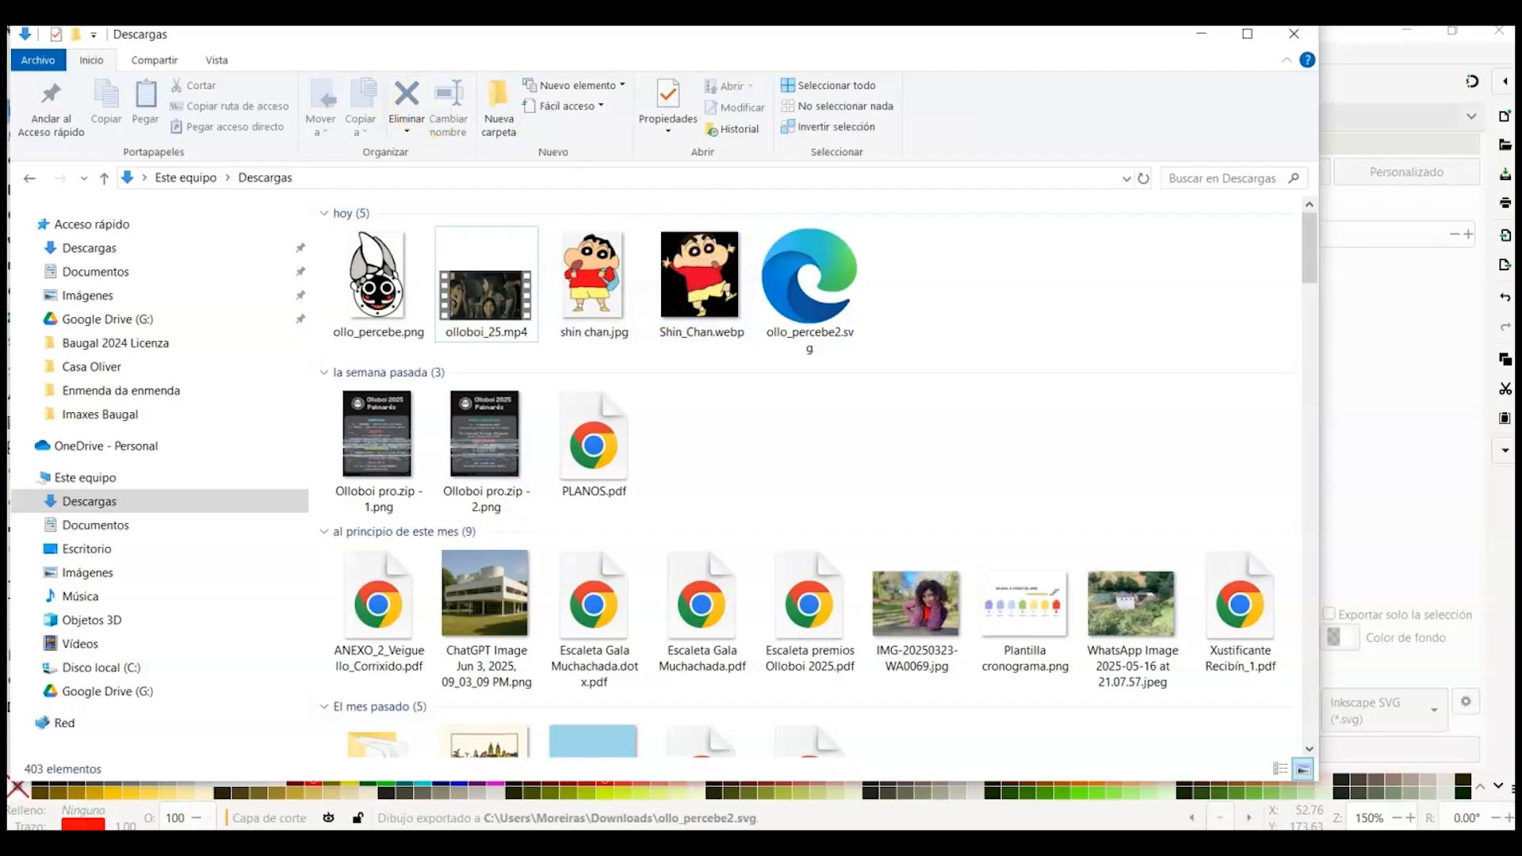
mouse_move(879, 307)
mouse_down()
mouse_move(808, 360)
mouse_move(753, 341)
mouse_move(852, 309)
mouse_up()
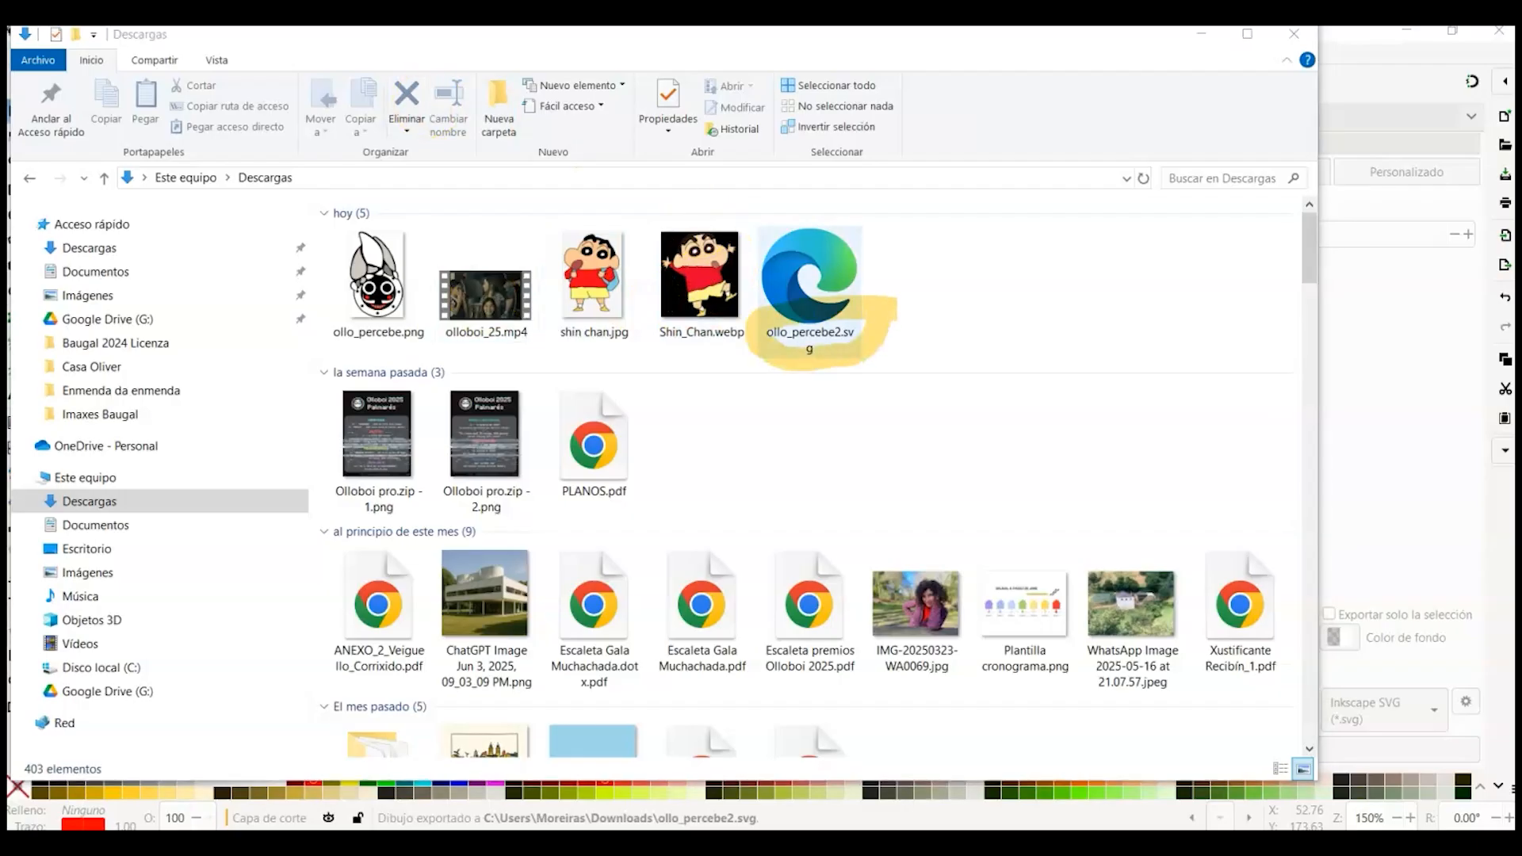
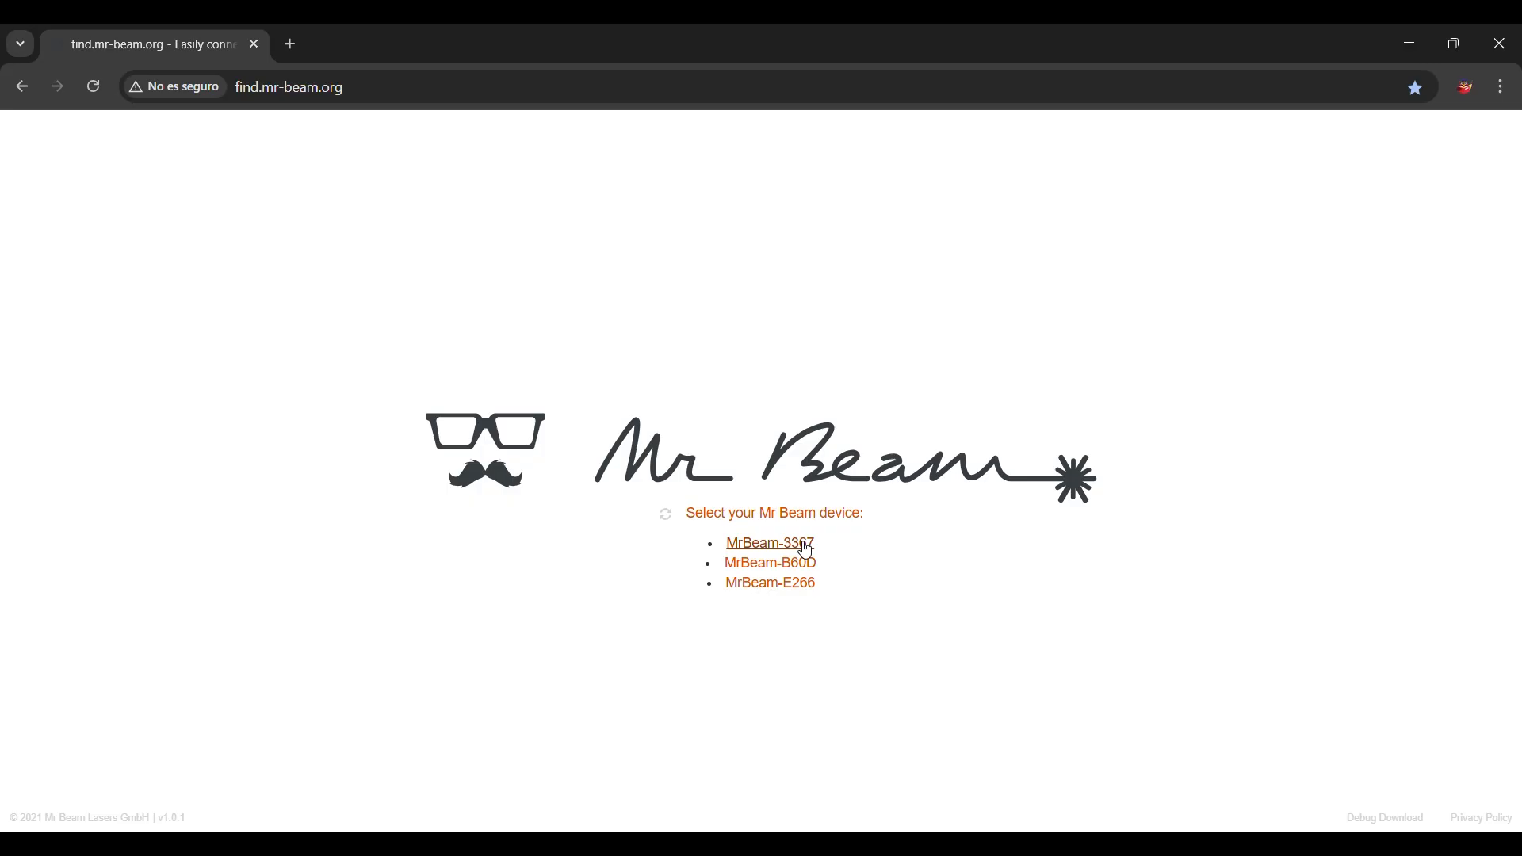
Step: Connect to the MrBeam-3367 device, dismiss the error notice and run the homing cycle
click(806, 547)
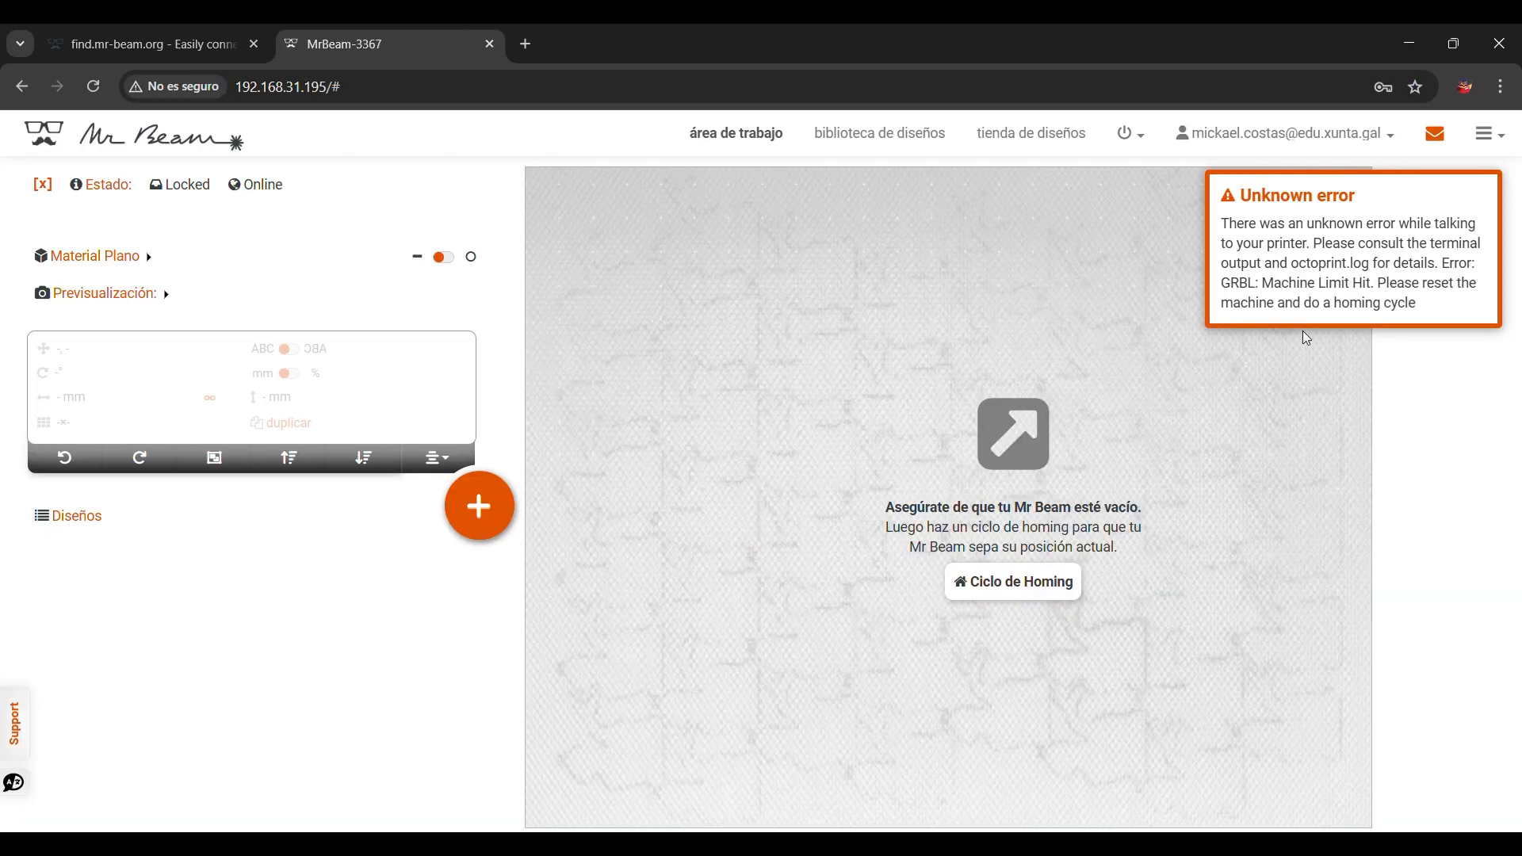
click(1474, 198)
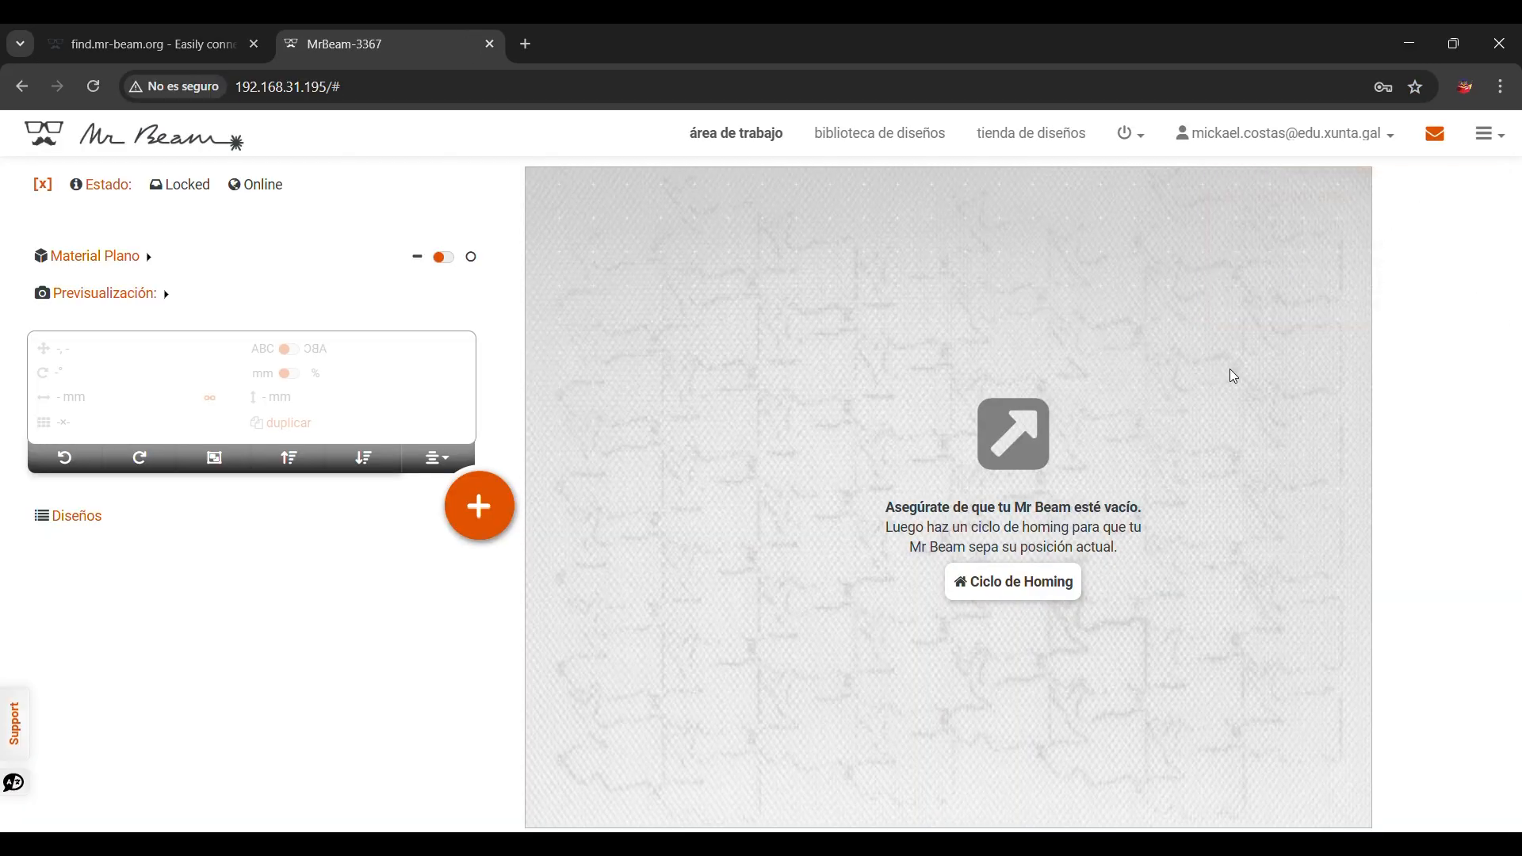
click(1059, 591)
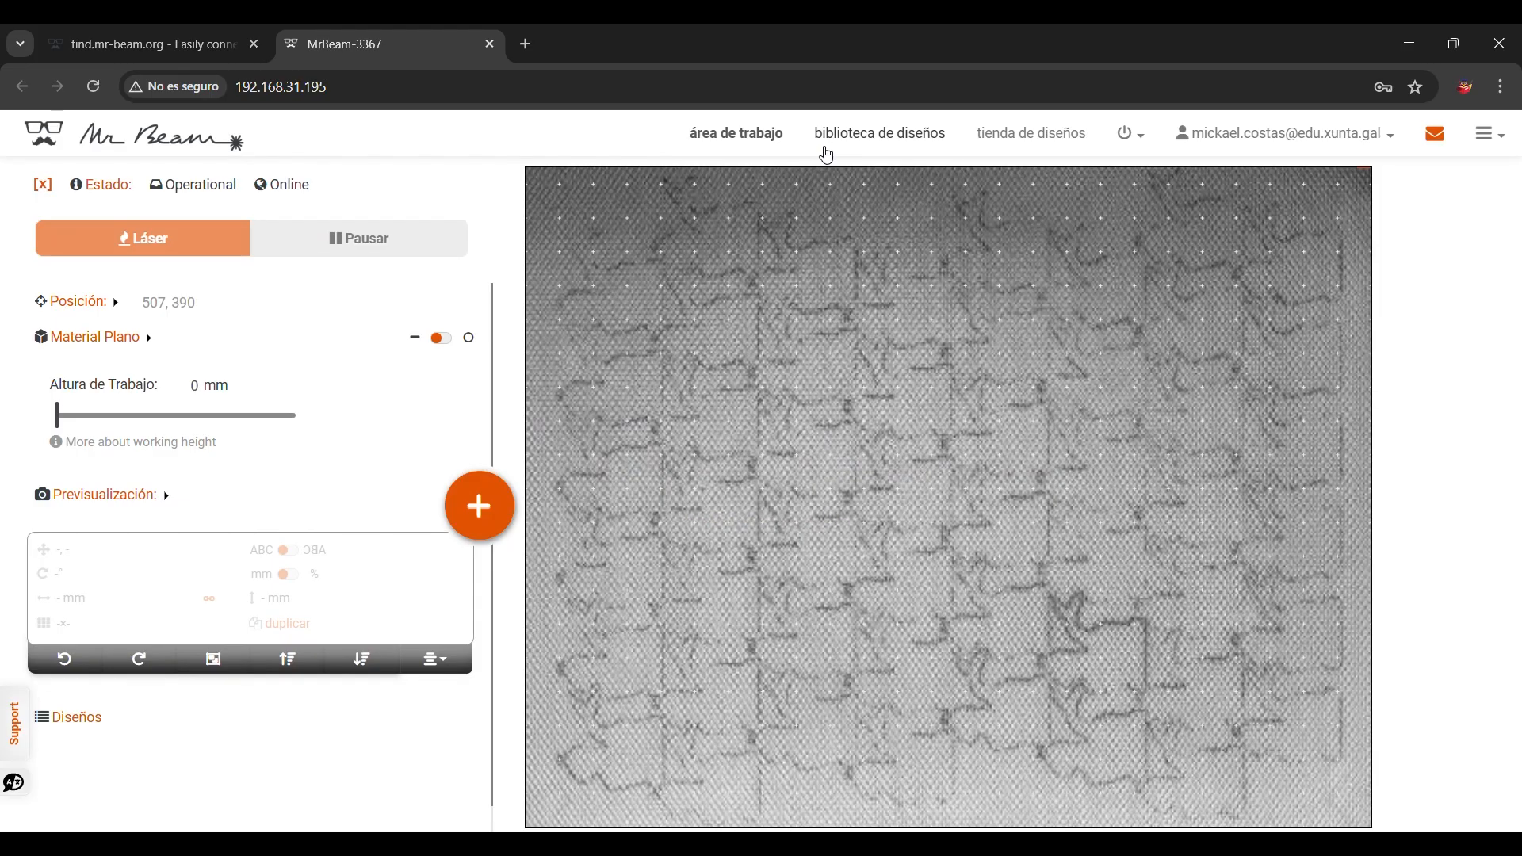
Step: Browse the design library, the design store and the power and user account menus
click(868, 141)
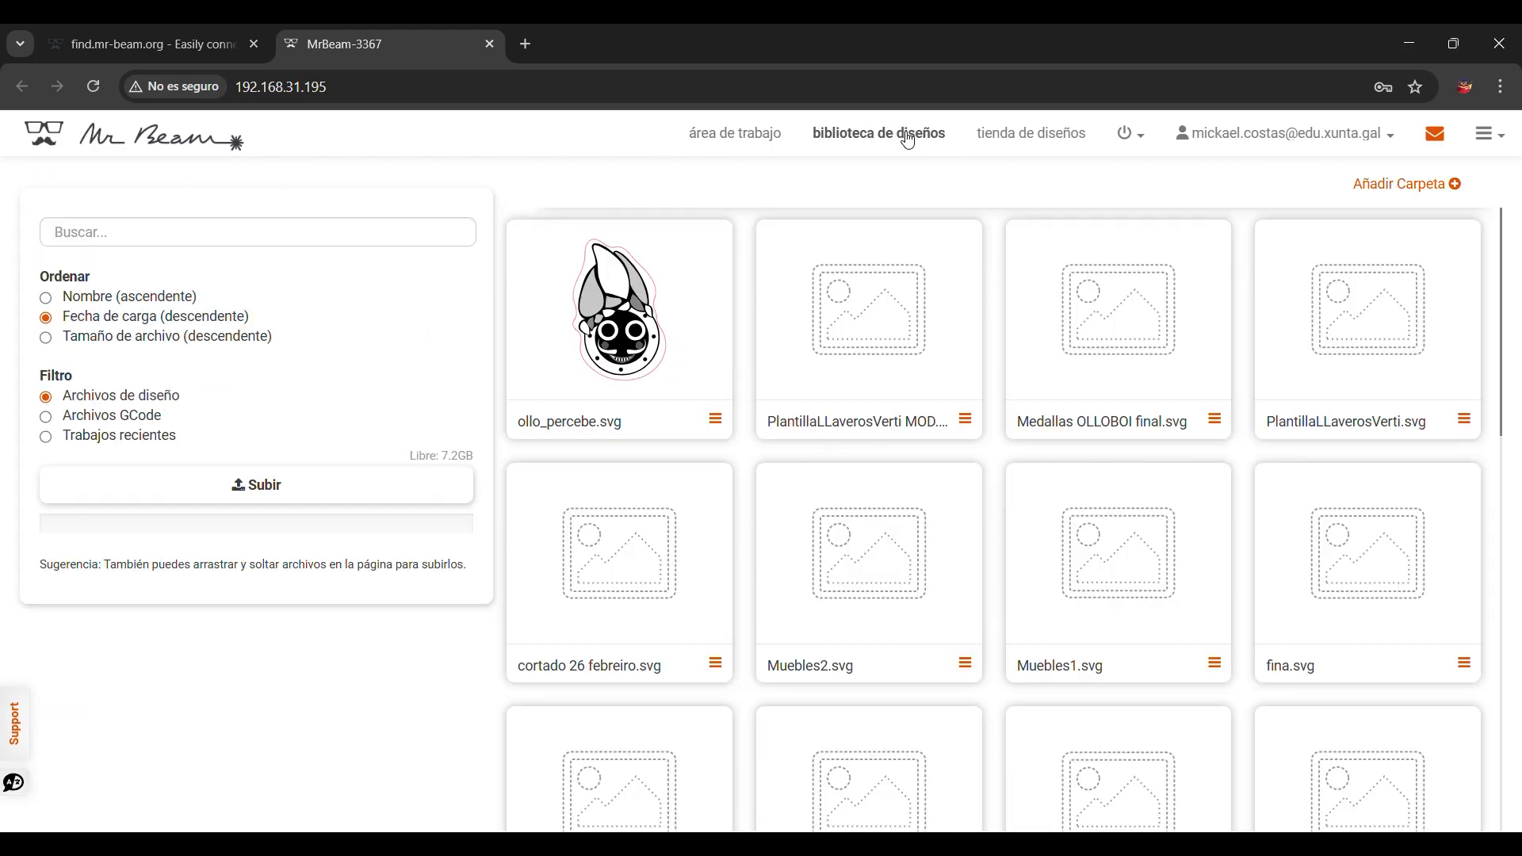
click(1027, 144)
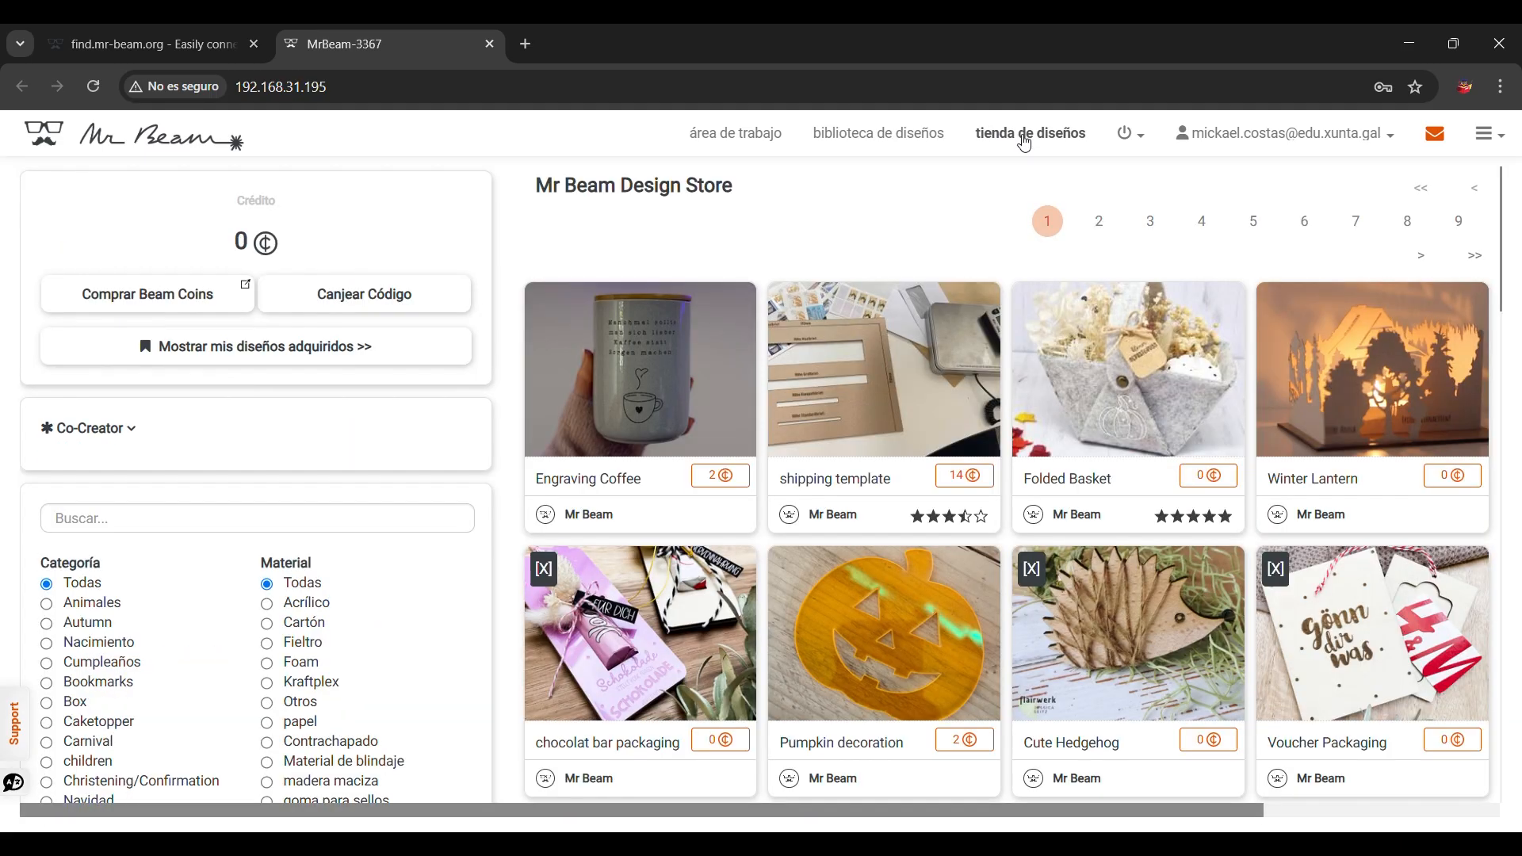
click(1142, 139)
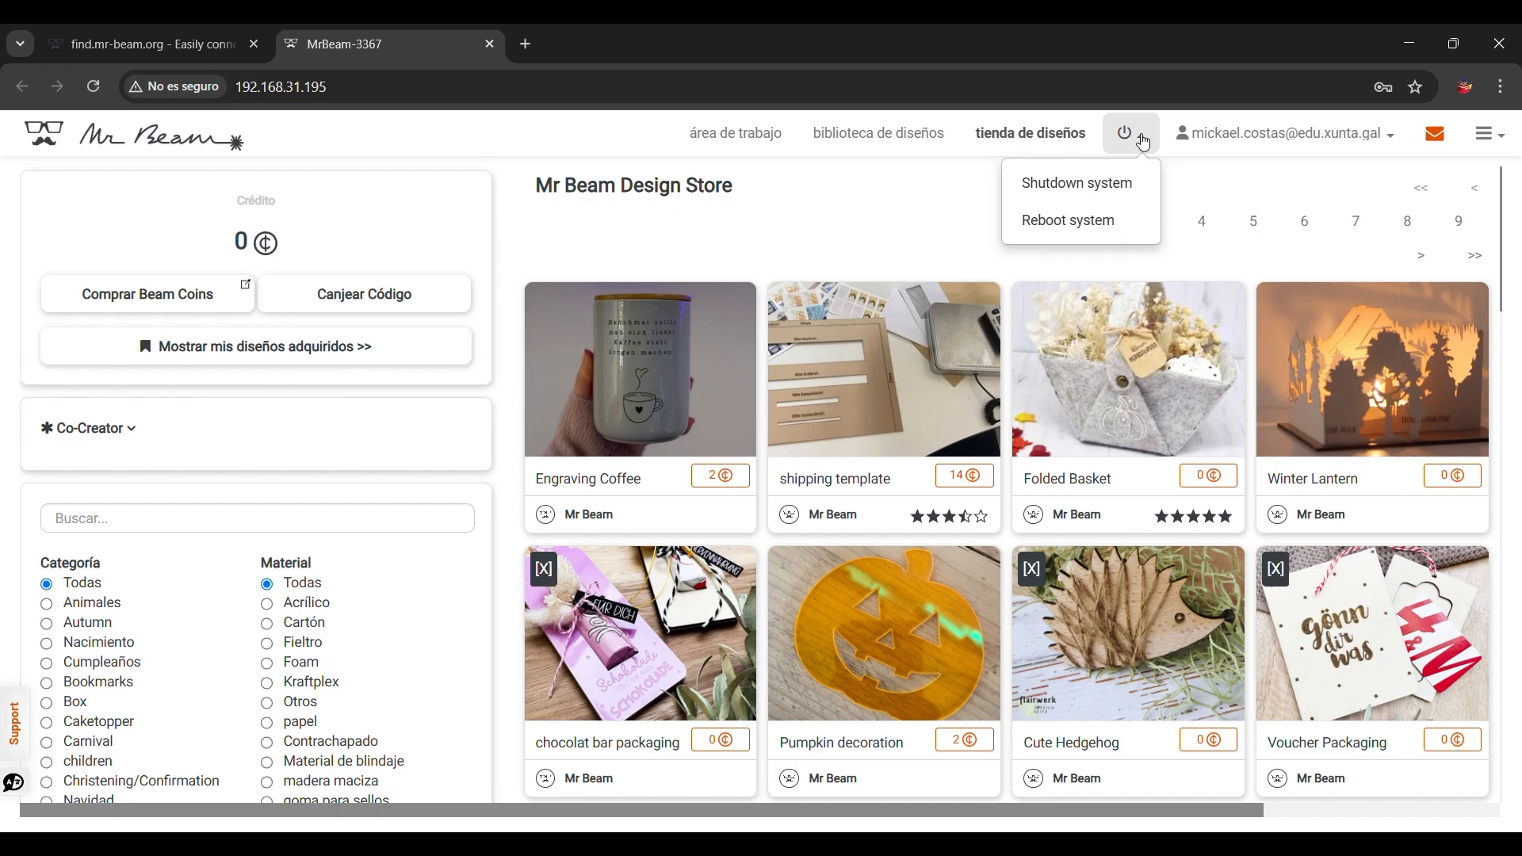
click(1394, 139)
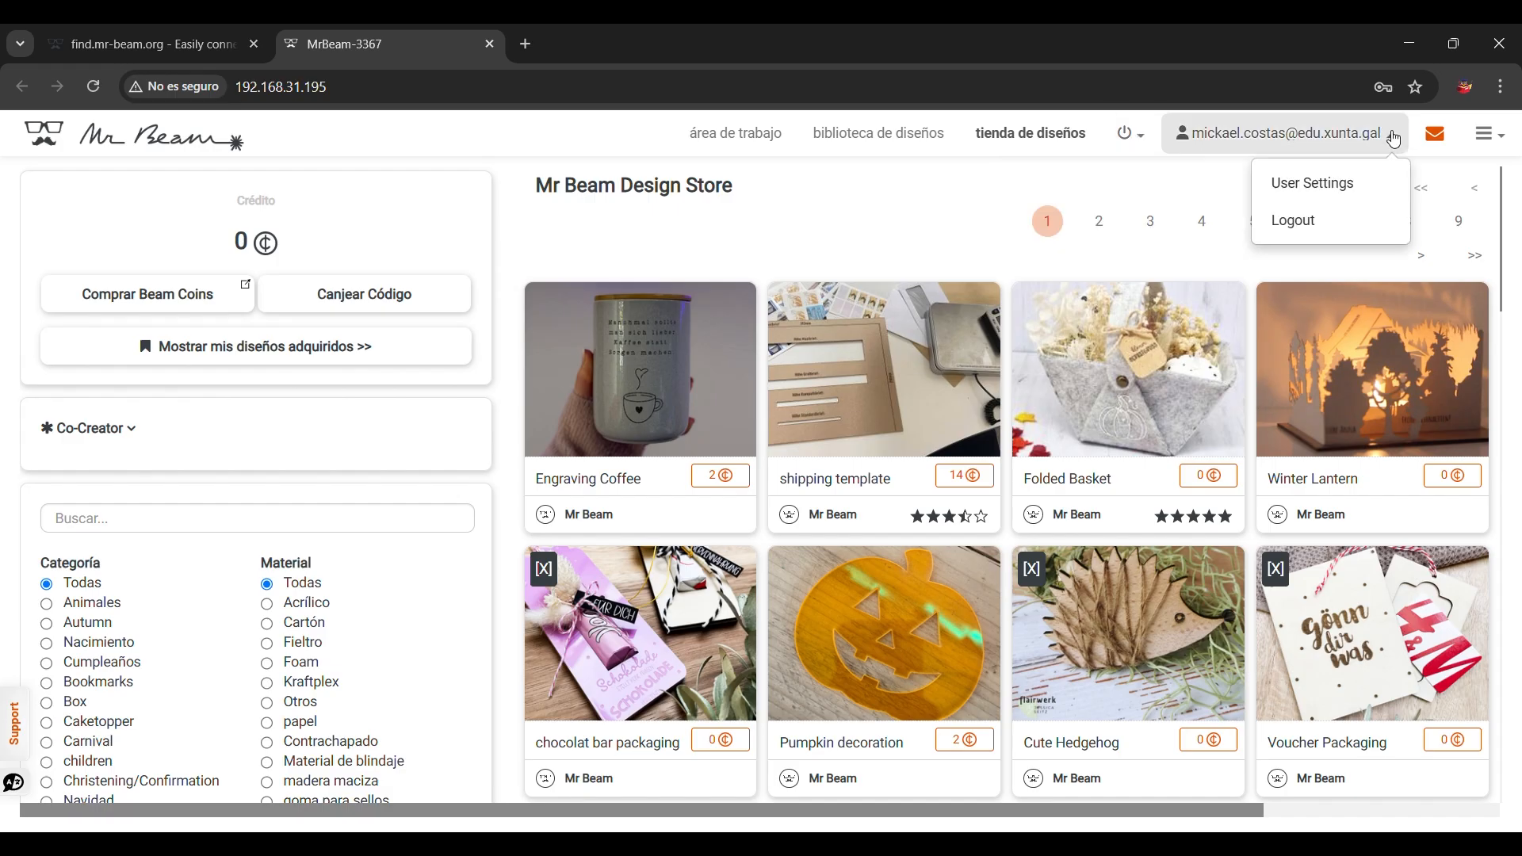
click(1484, 135)
Step: Open the settings and review the About, Maintenance, Camera and Precision Calibration pages
click(1461, 182)
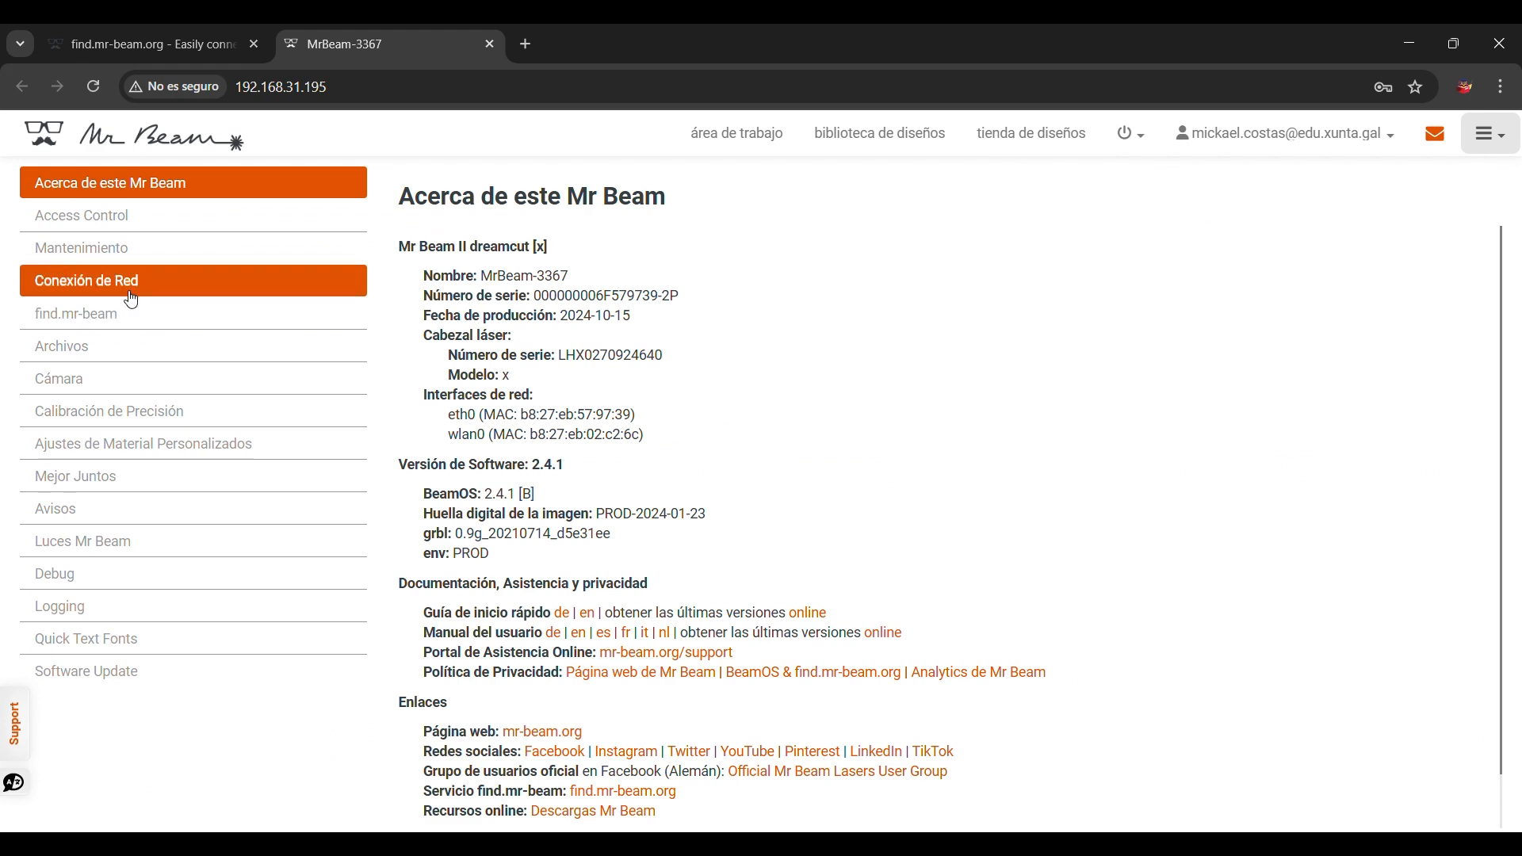
click(136, 262)
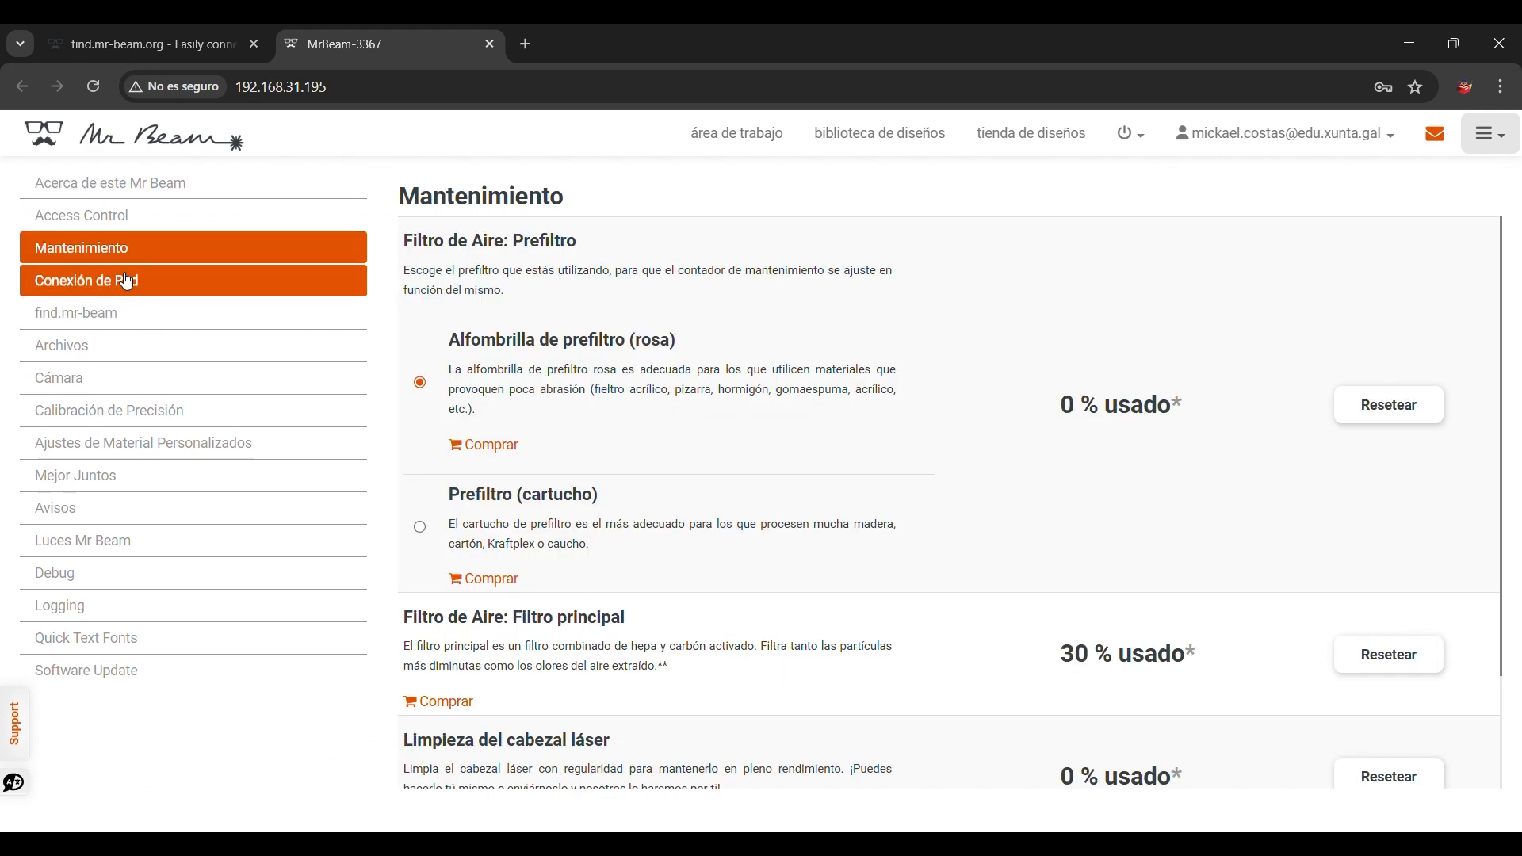
click(111, 379)
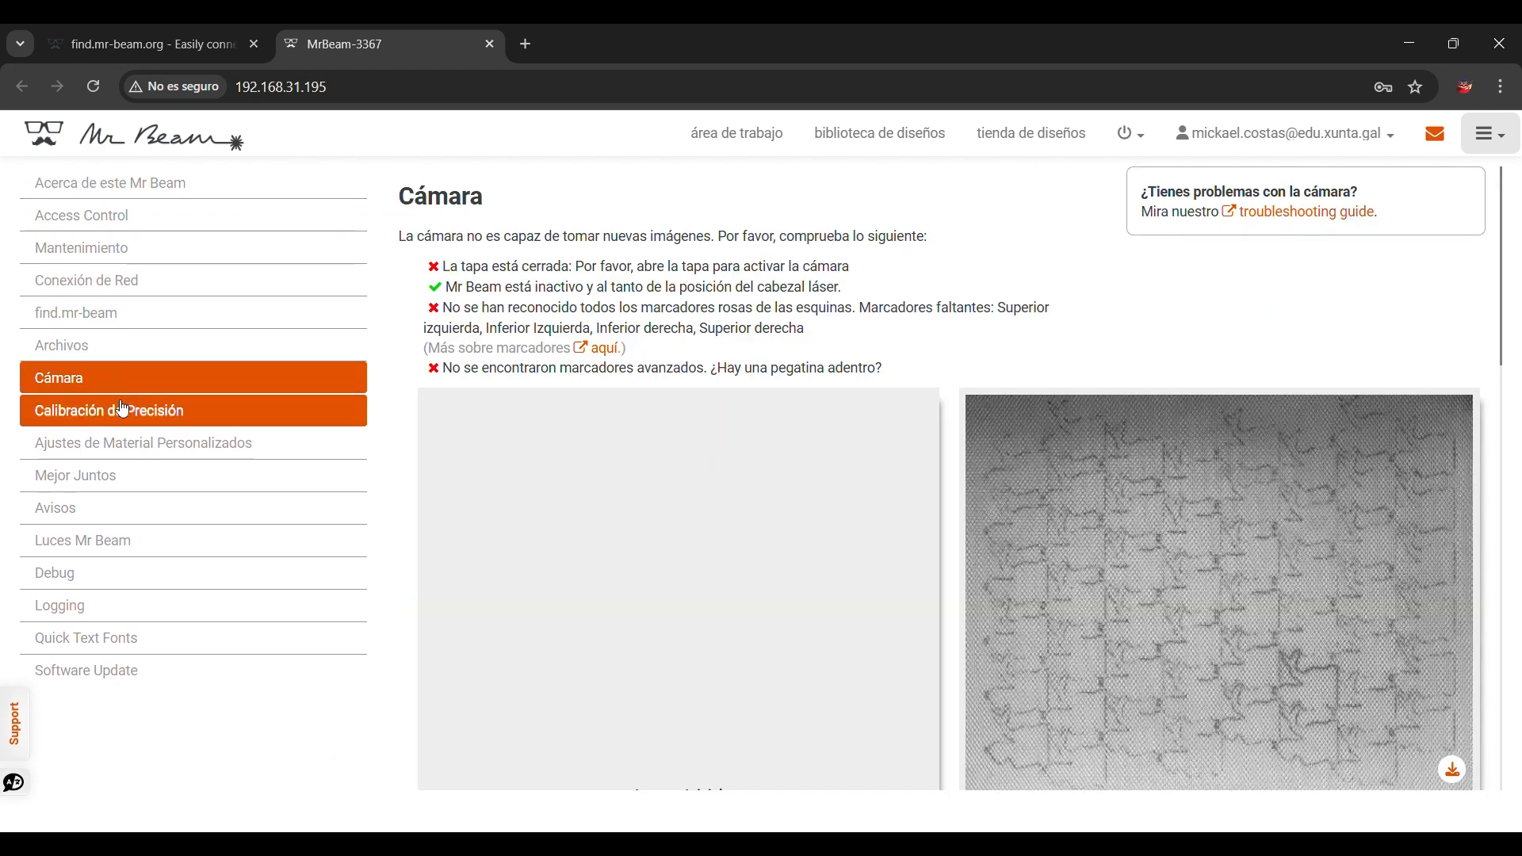
click(123, 409)
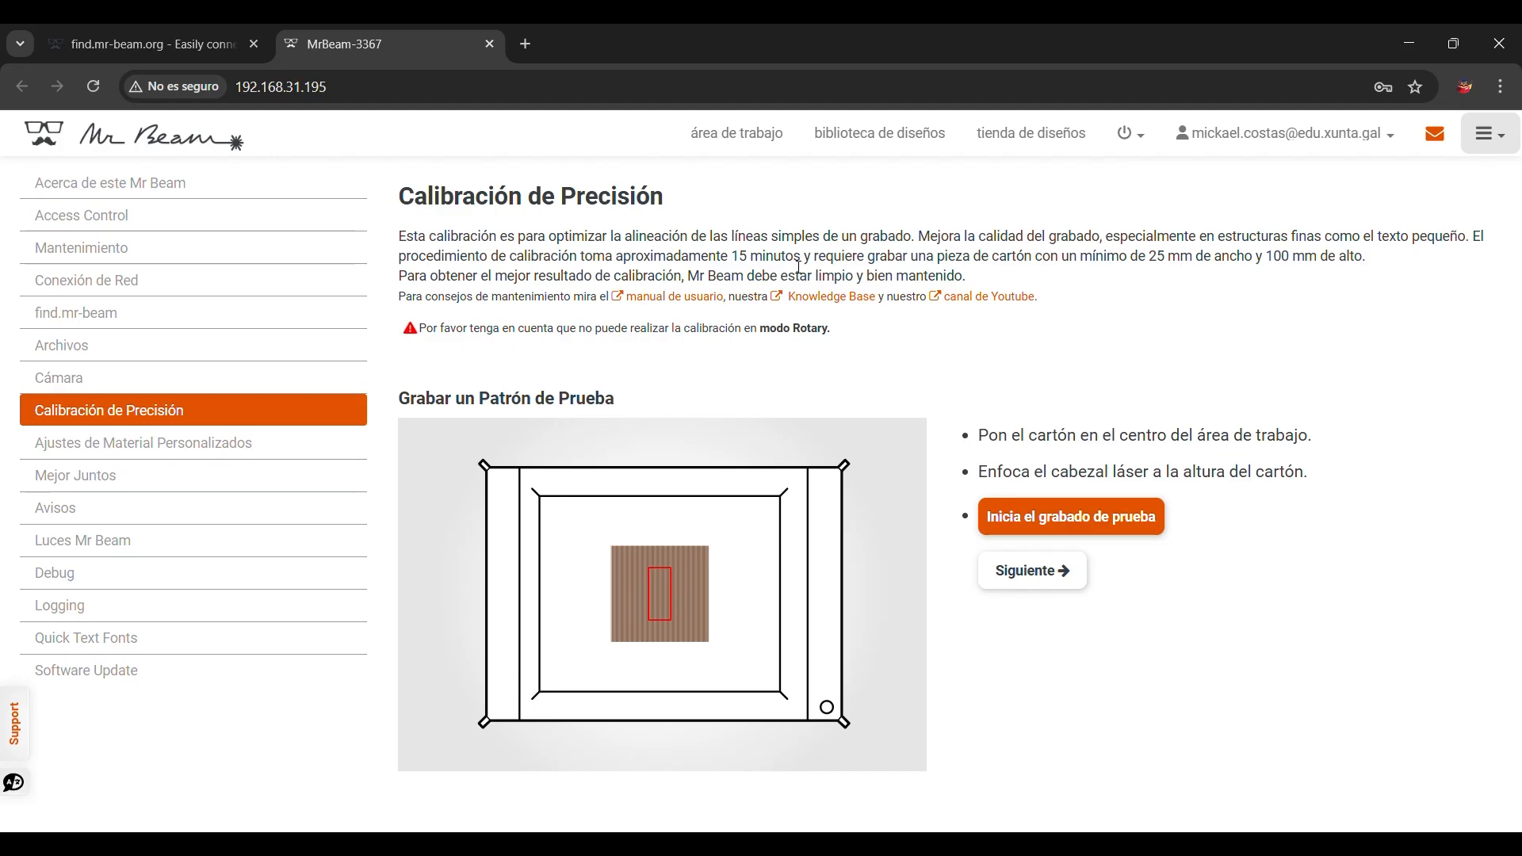
Step: Return to the workspace and examine the Position, Material and Preview sections, including the preview zoom
click(224, 147)
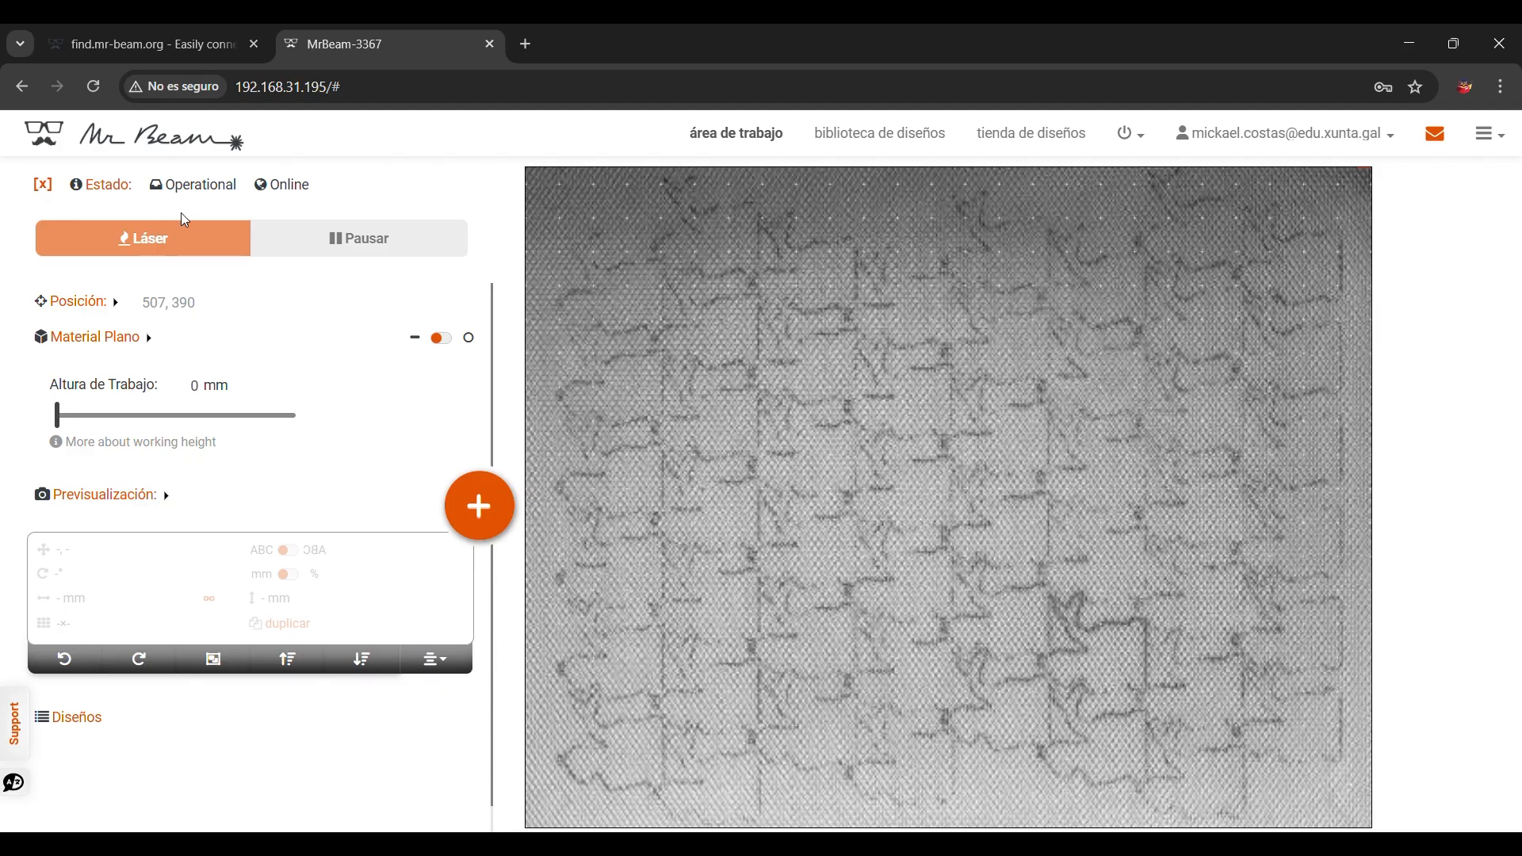
click(115, 308)
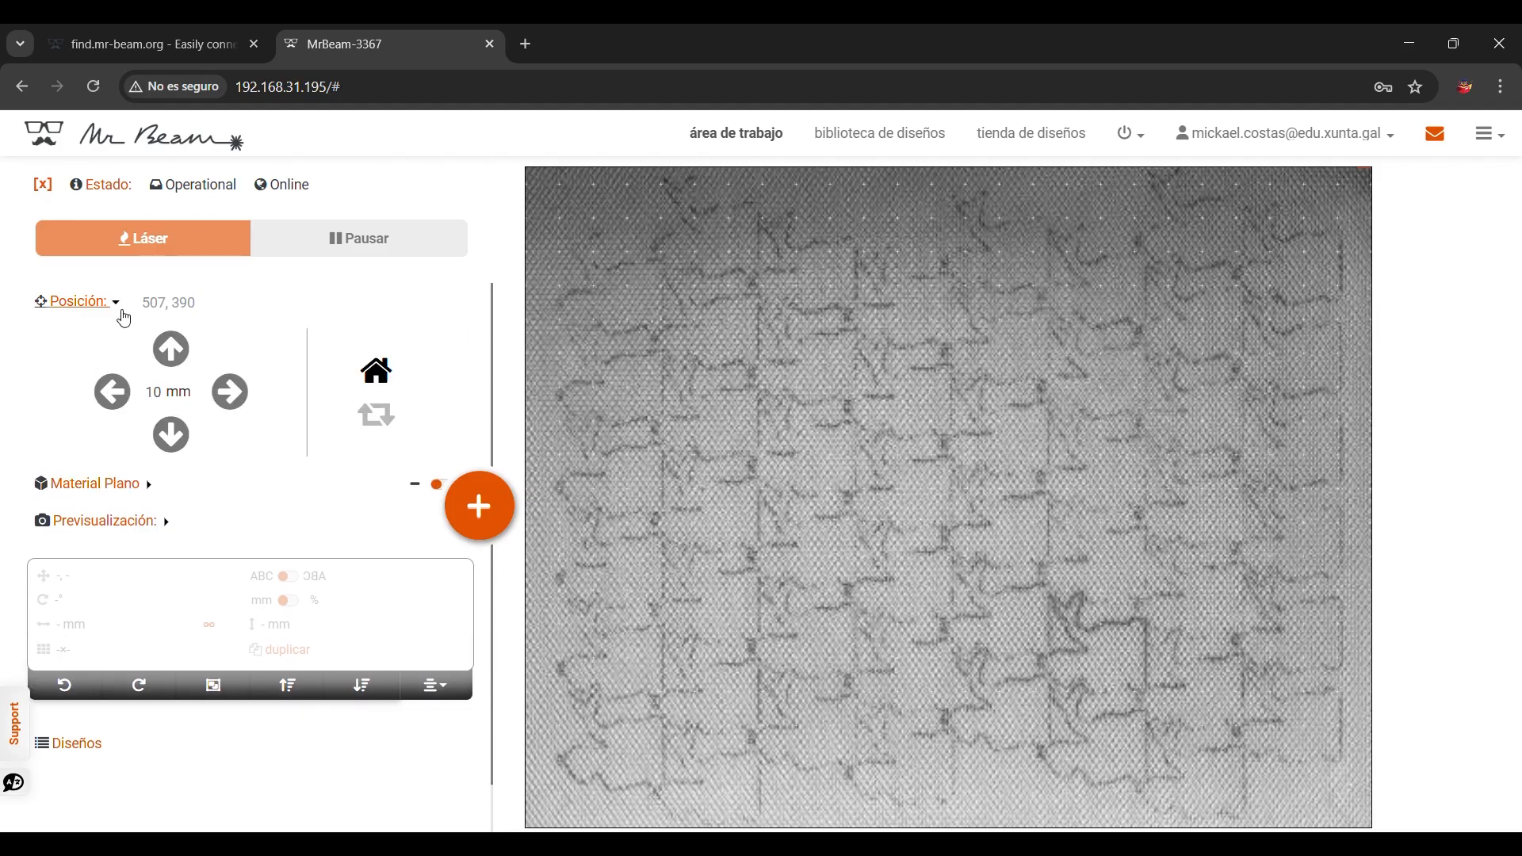
click(231, 391)
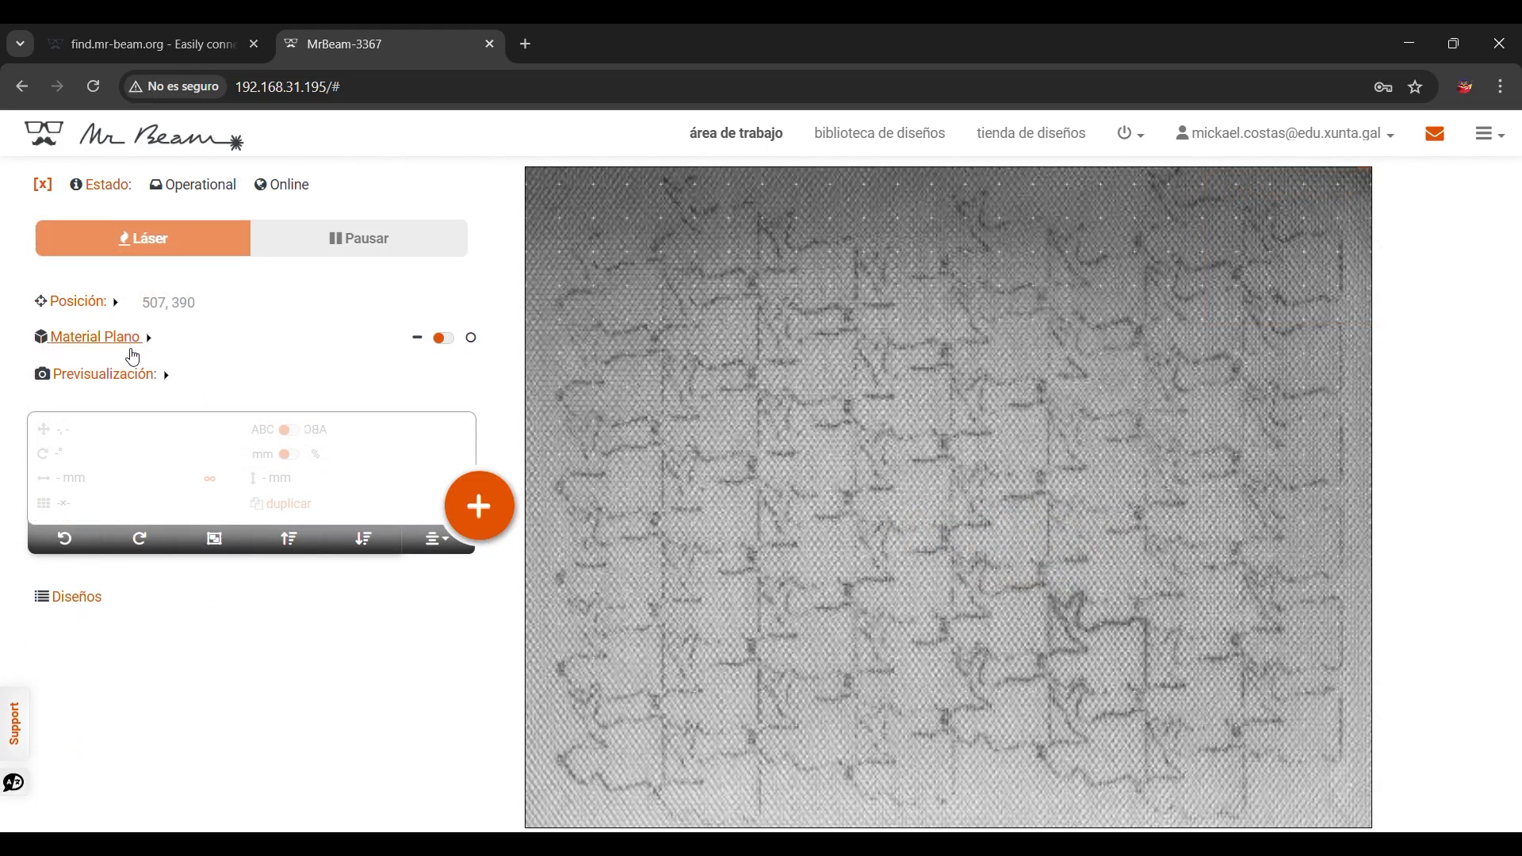
click(138, 342)
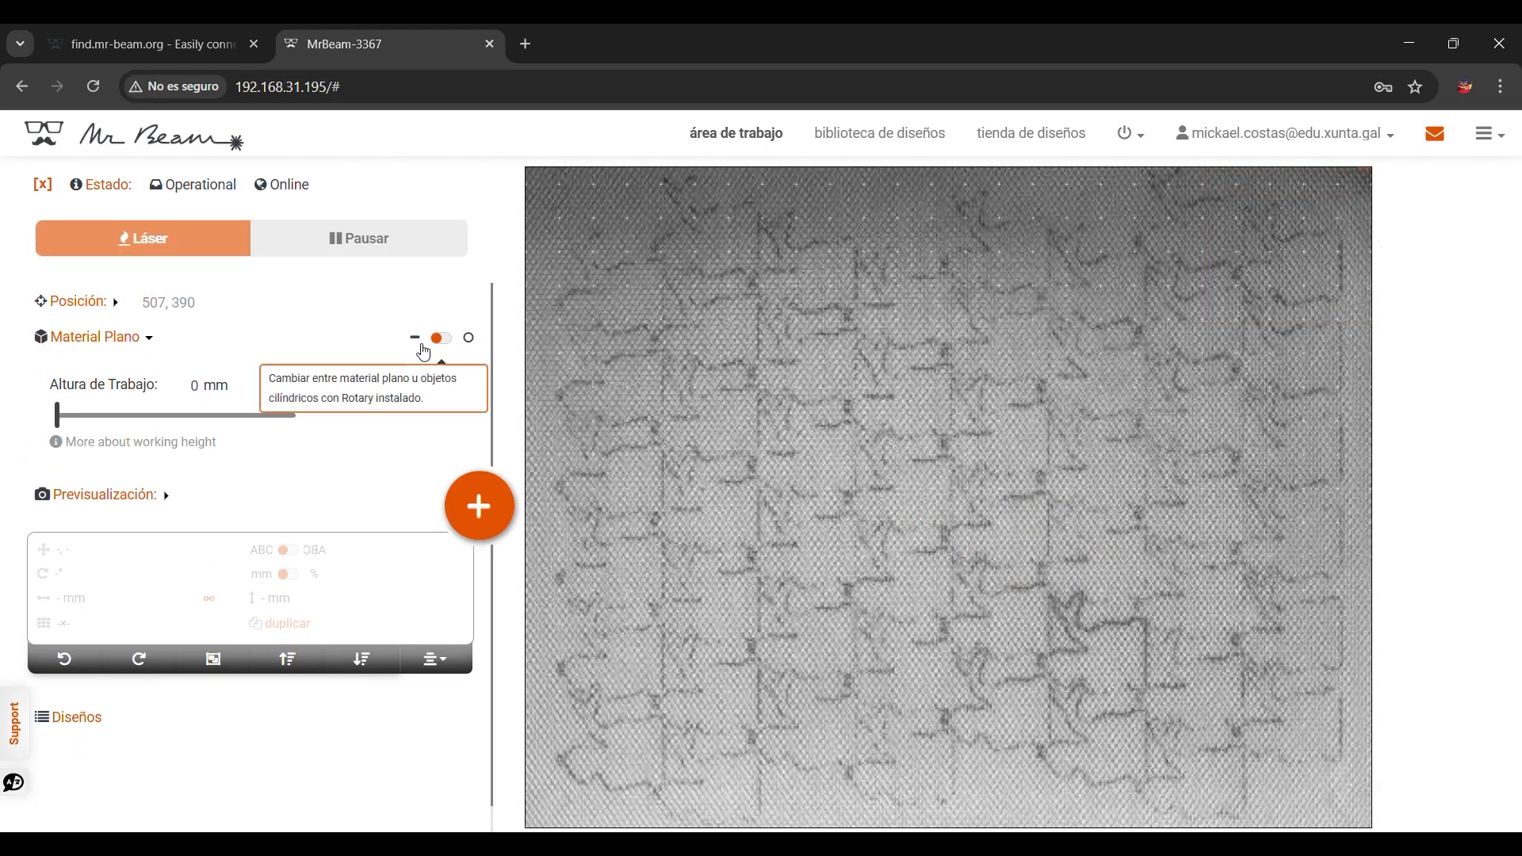
click(74, 339)
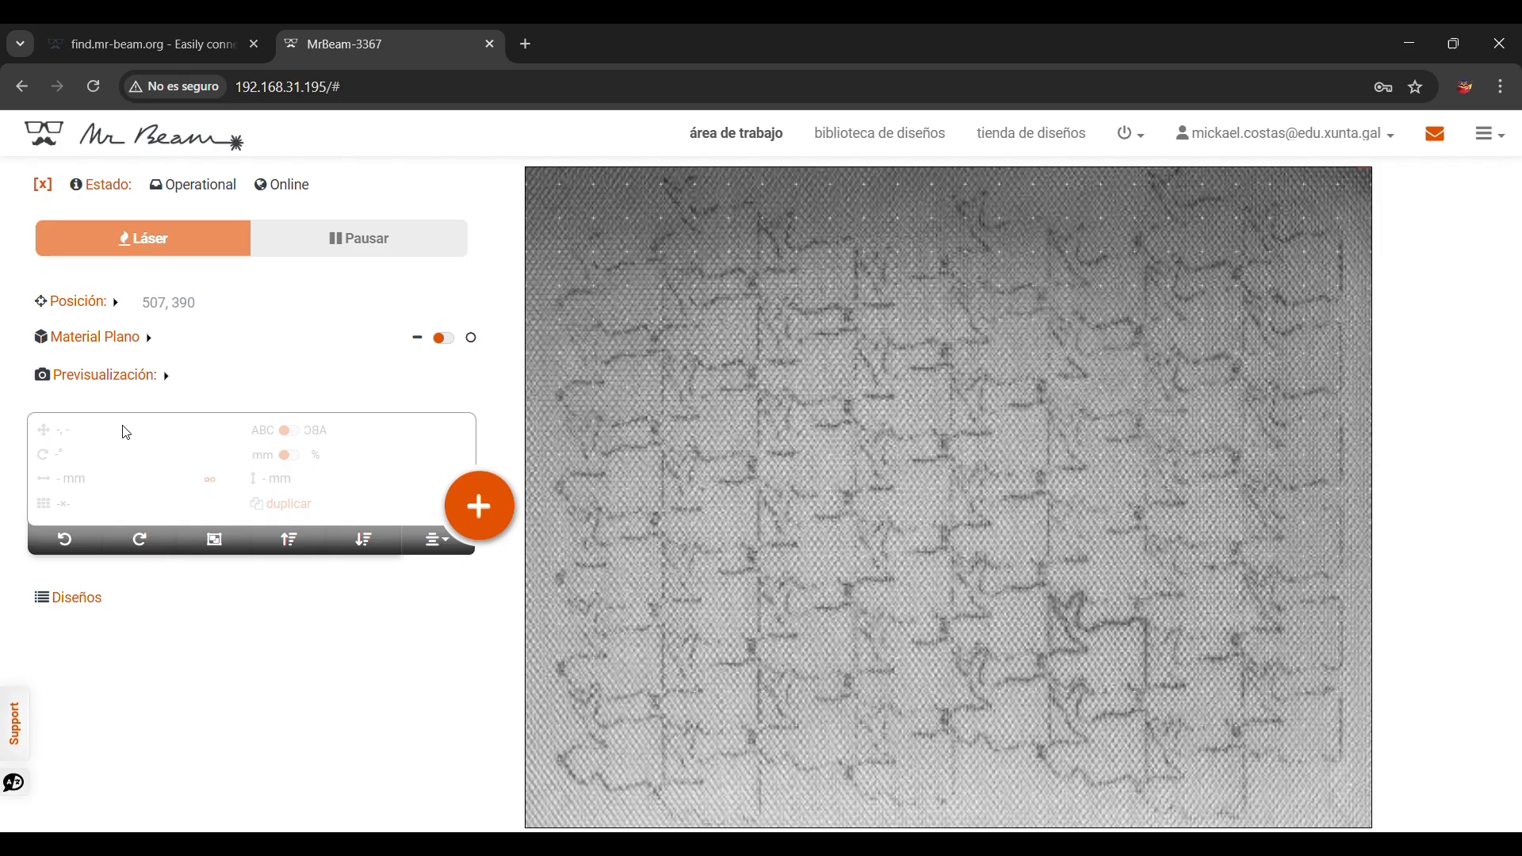
click(132, 382)
scroll(238, 630, up, 5)
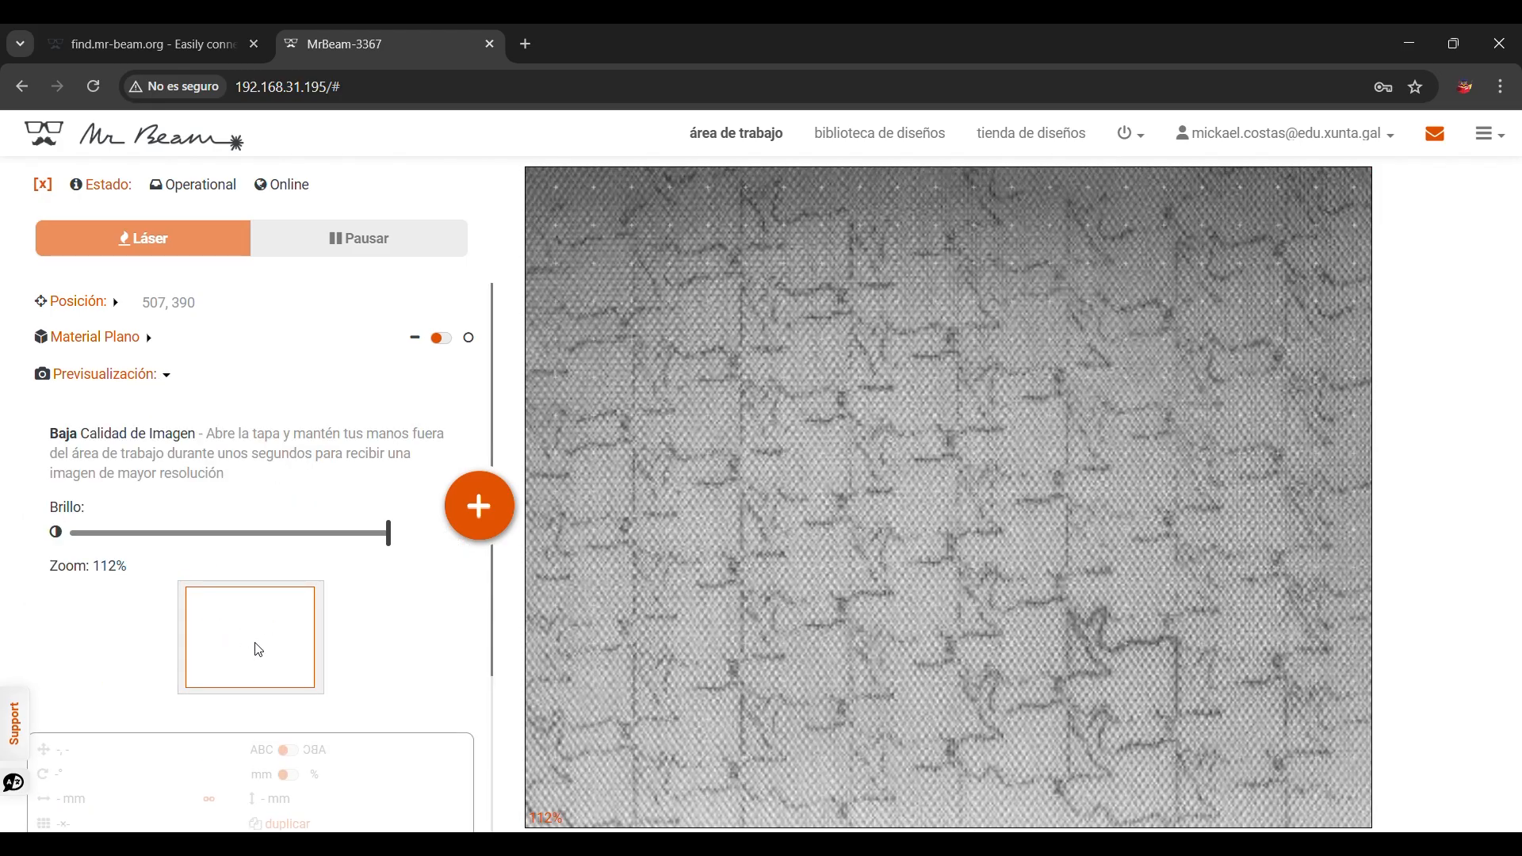
scroll(256, 647, down, 5)
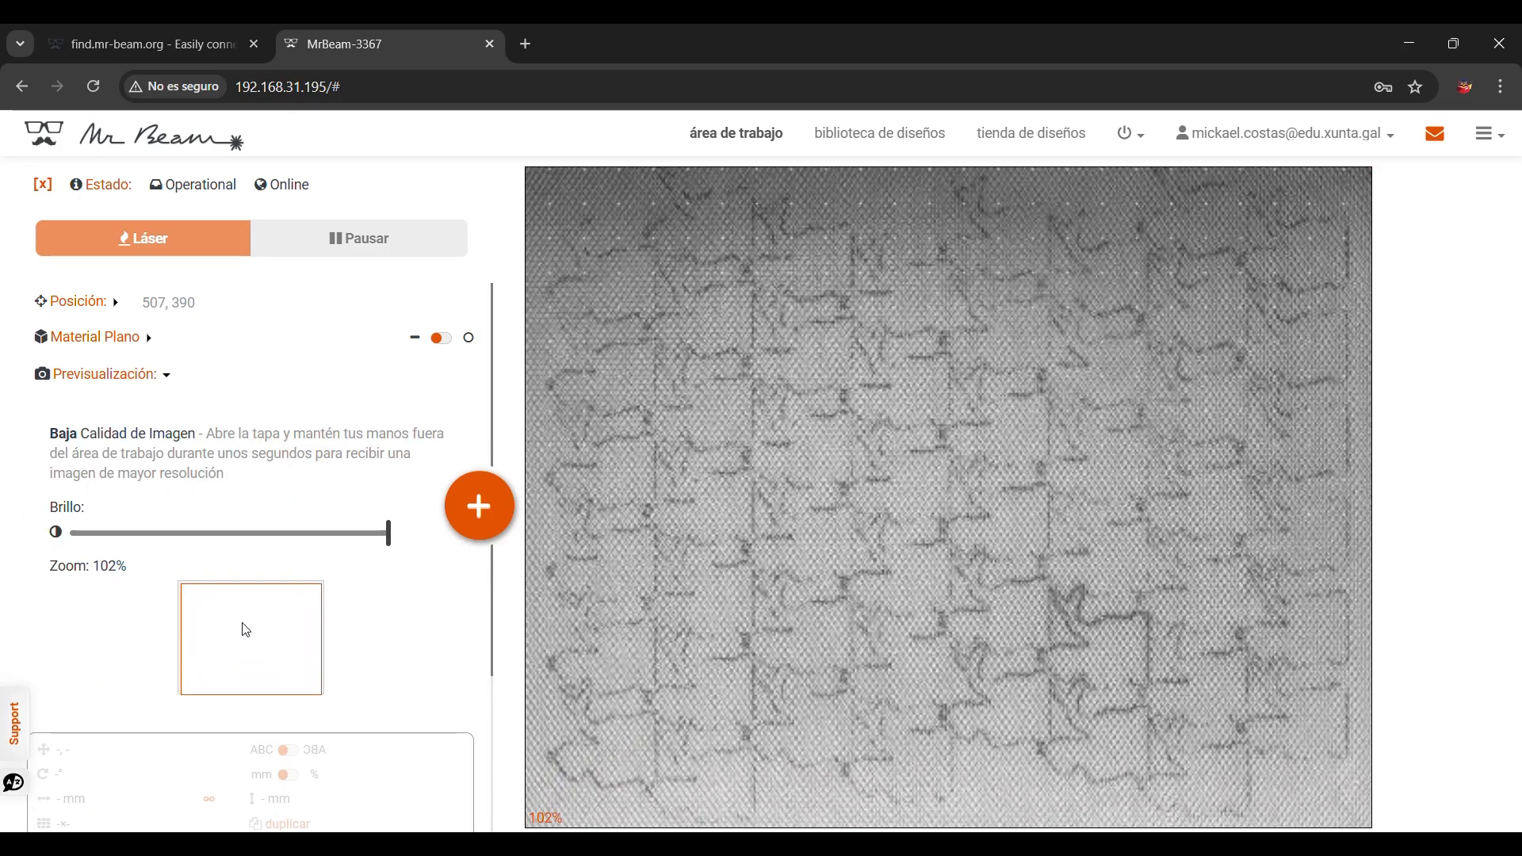
click(155, 380)
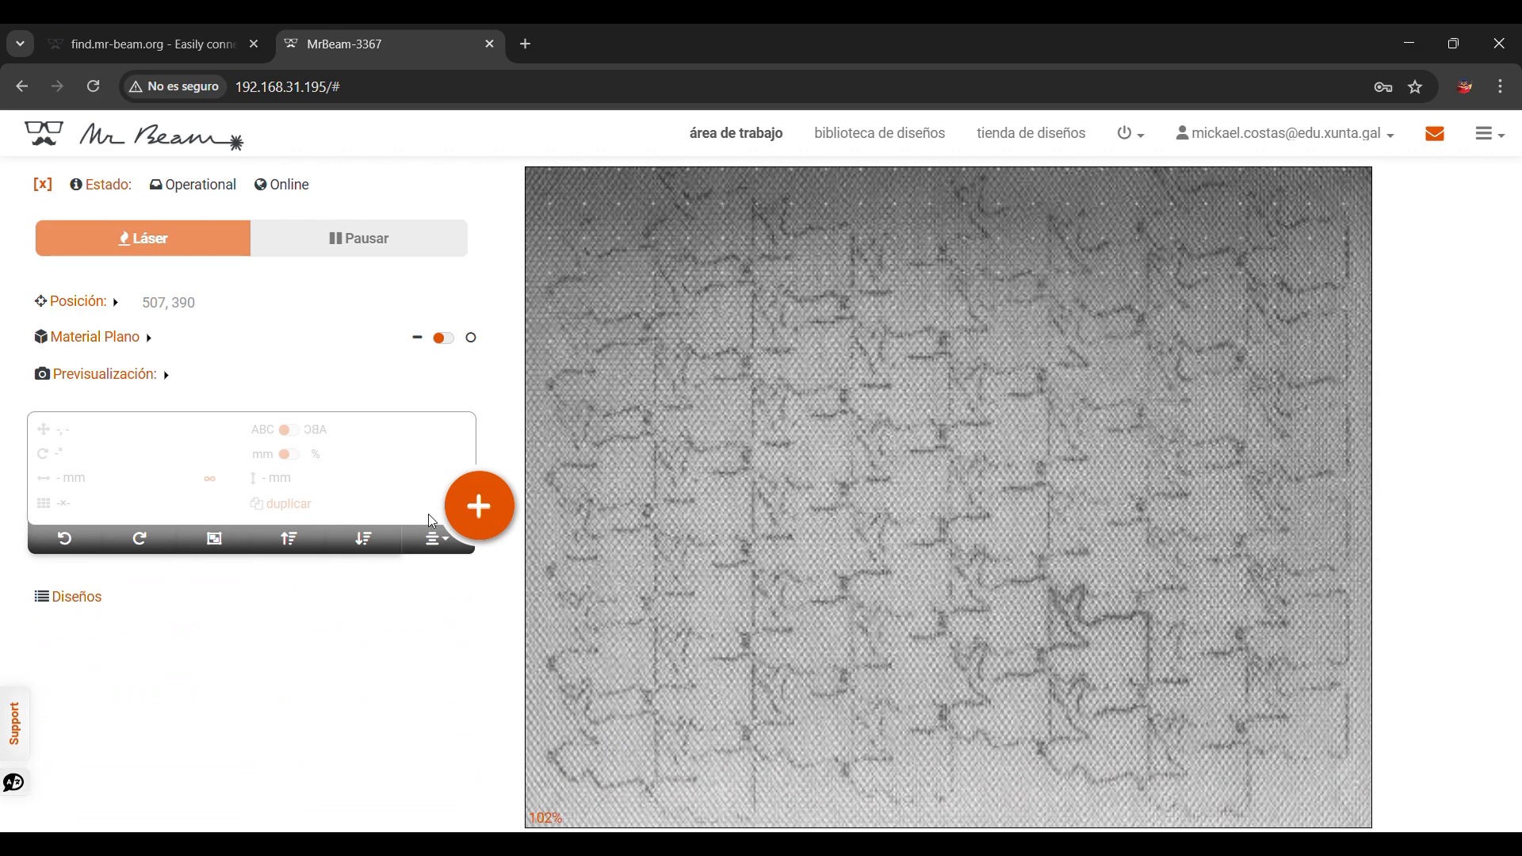
click(479, 507)
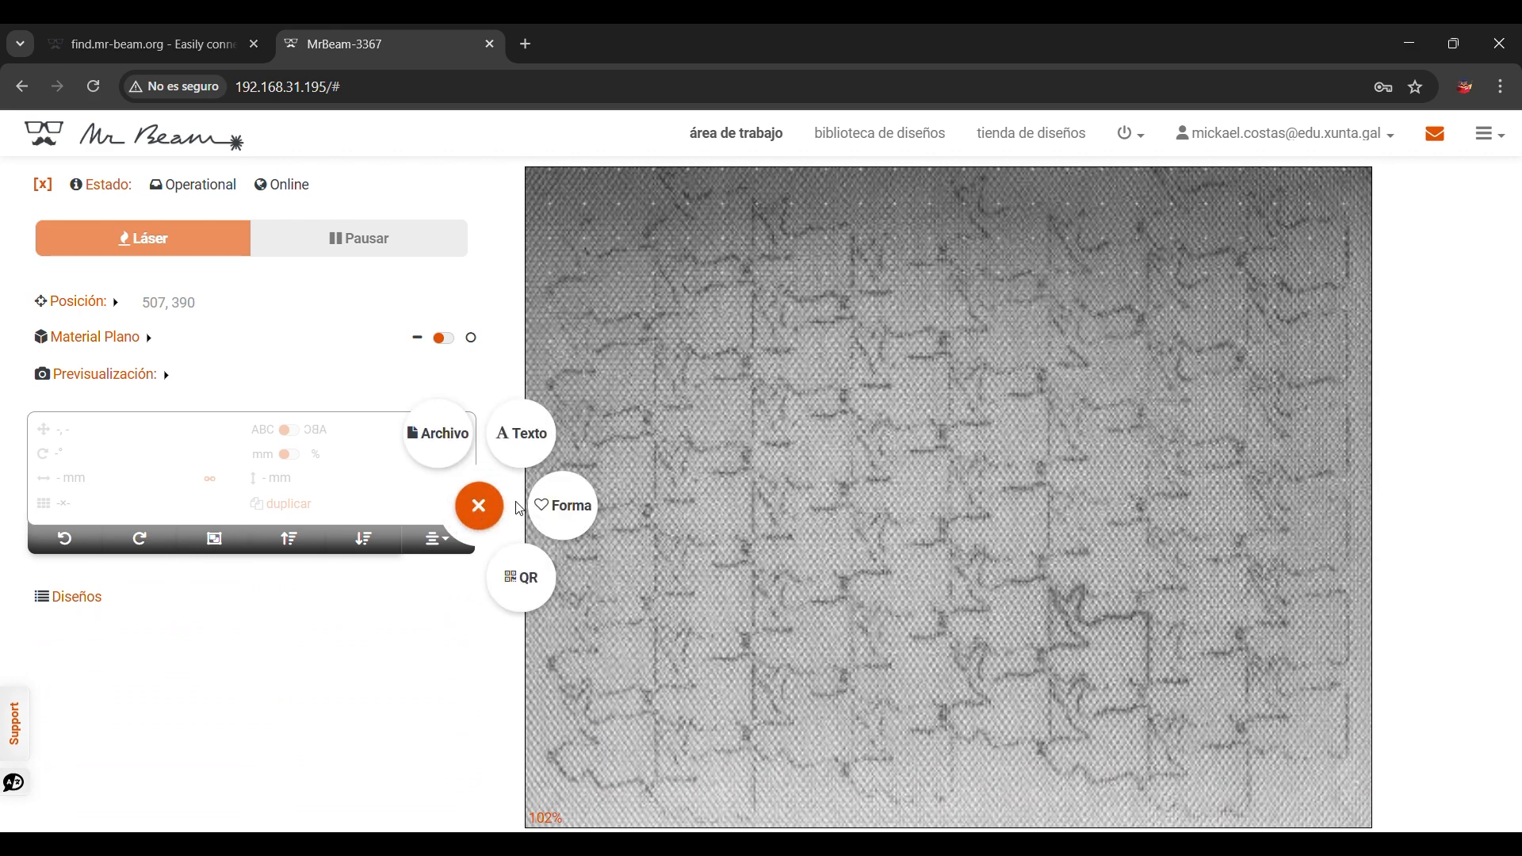
click(537, 593)
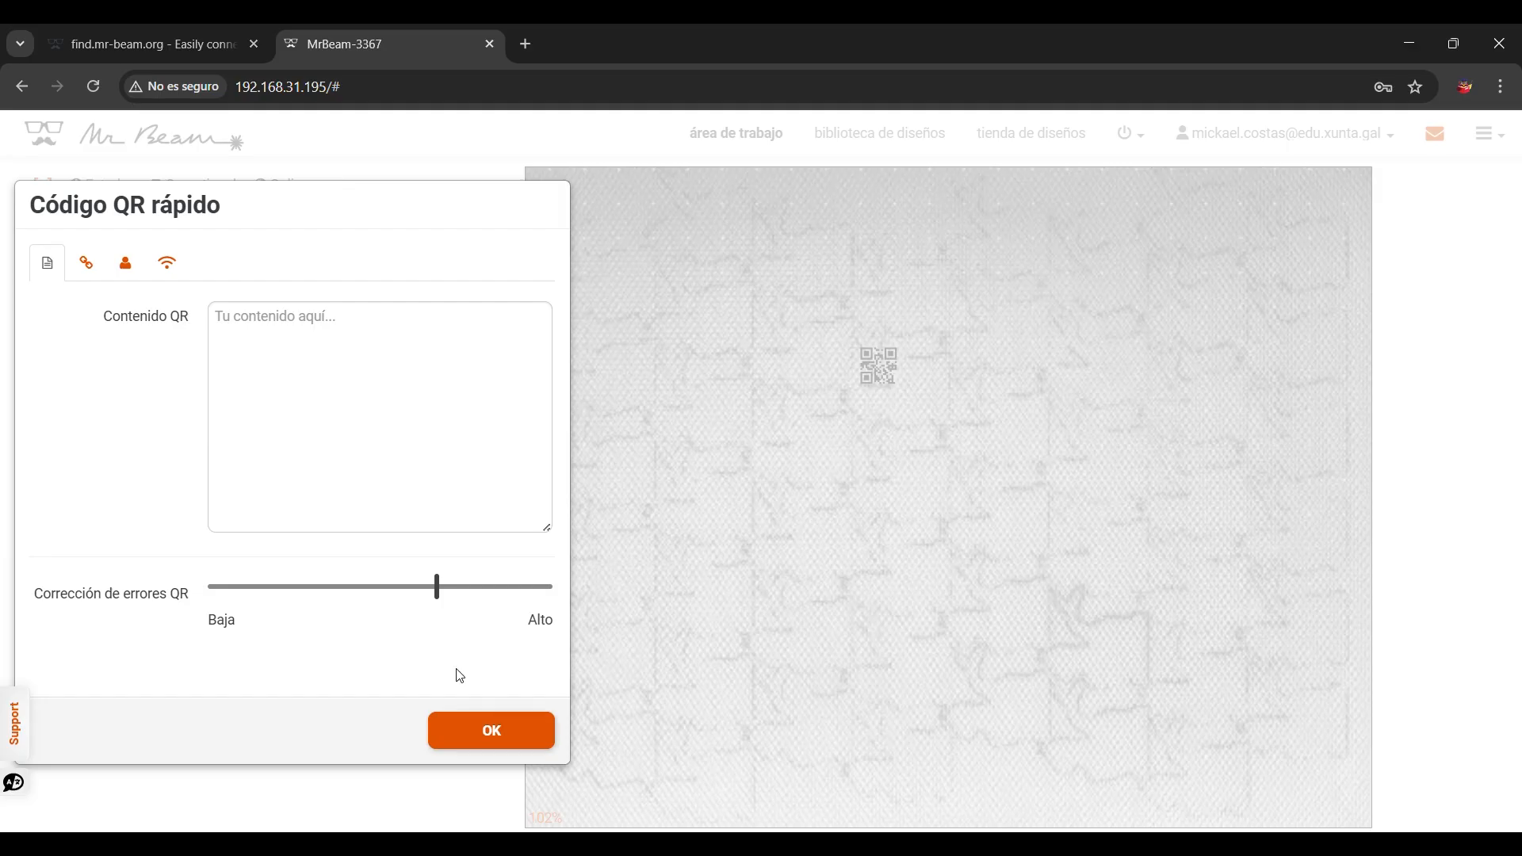
click(754, 452)
Step: Add a 100 × 50 mm quick rectangle shape and delete it
click(488, 514)
click(563, 501)
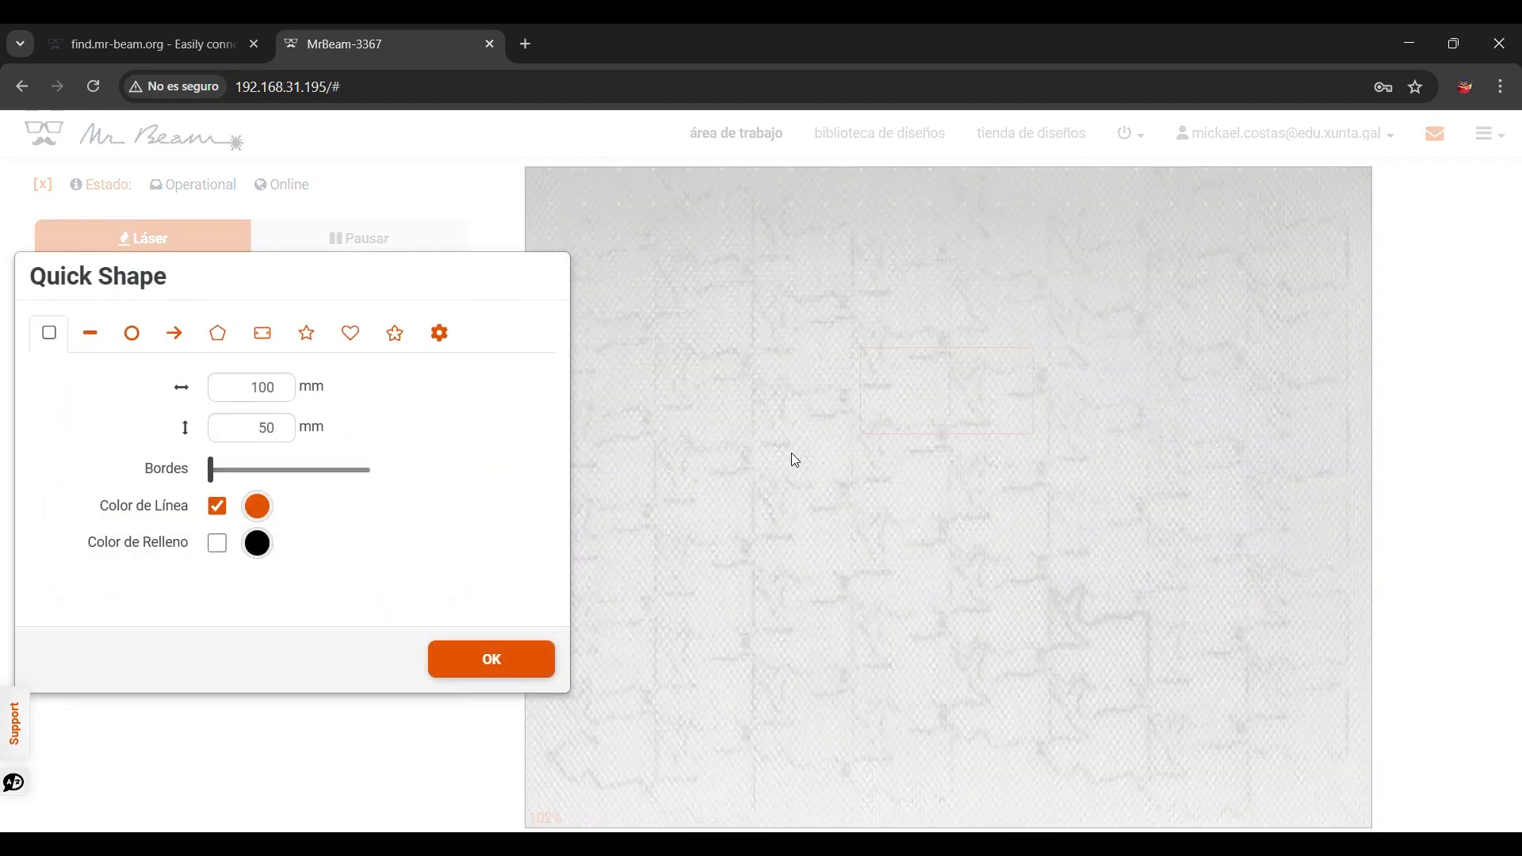
click(707, 612)
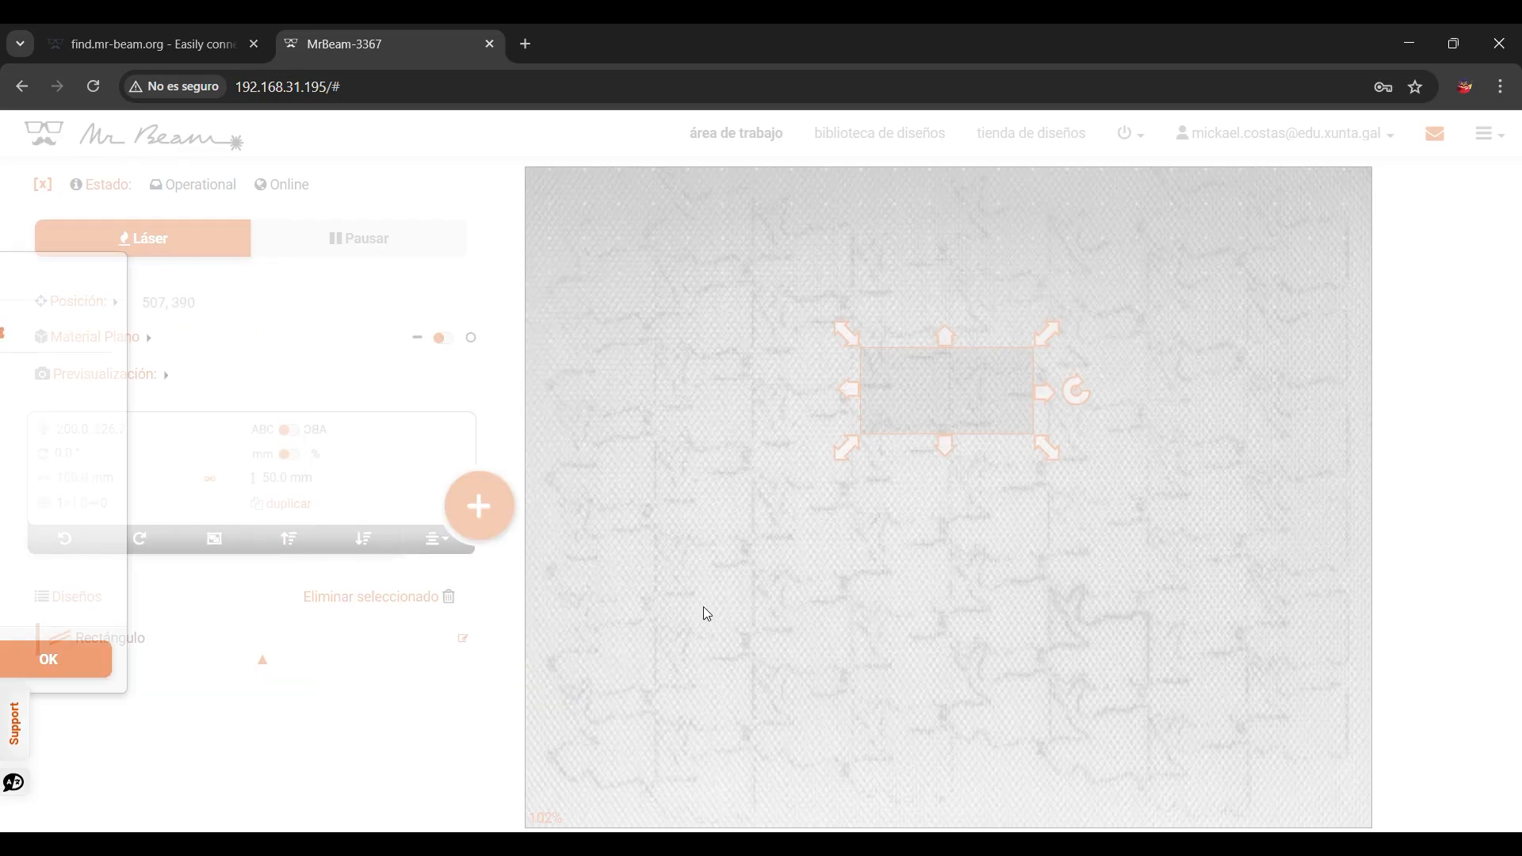
key(Delete)
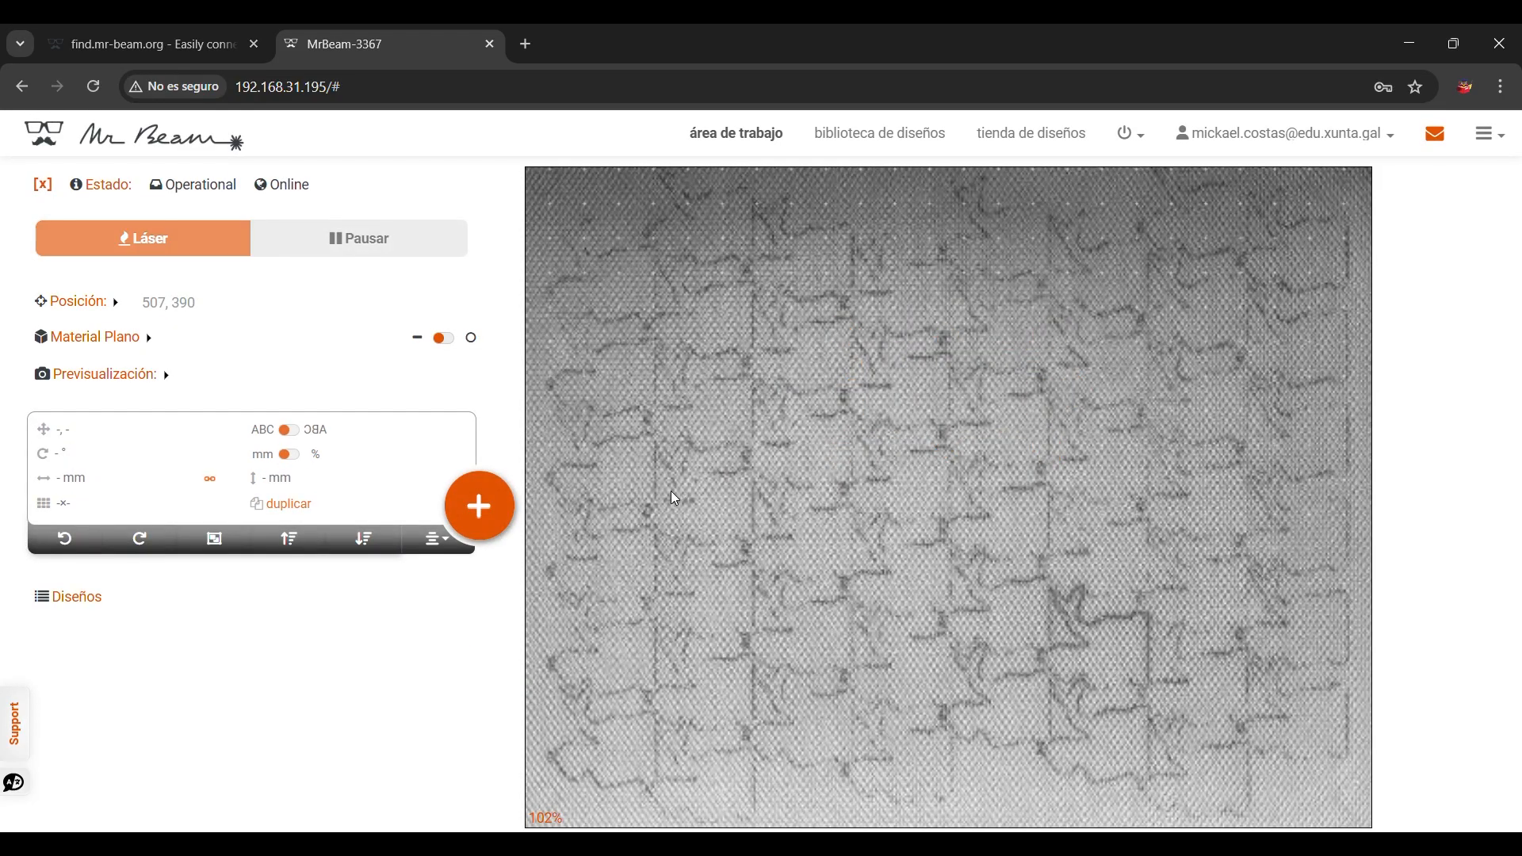
Step: Add a quick text object to the workspace and discard it
click(479, 506)
click(523, 438)
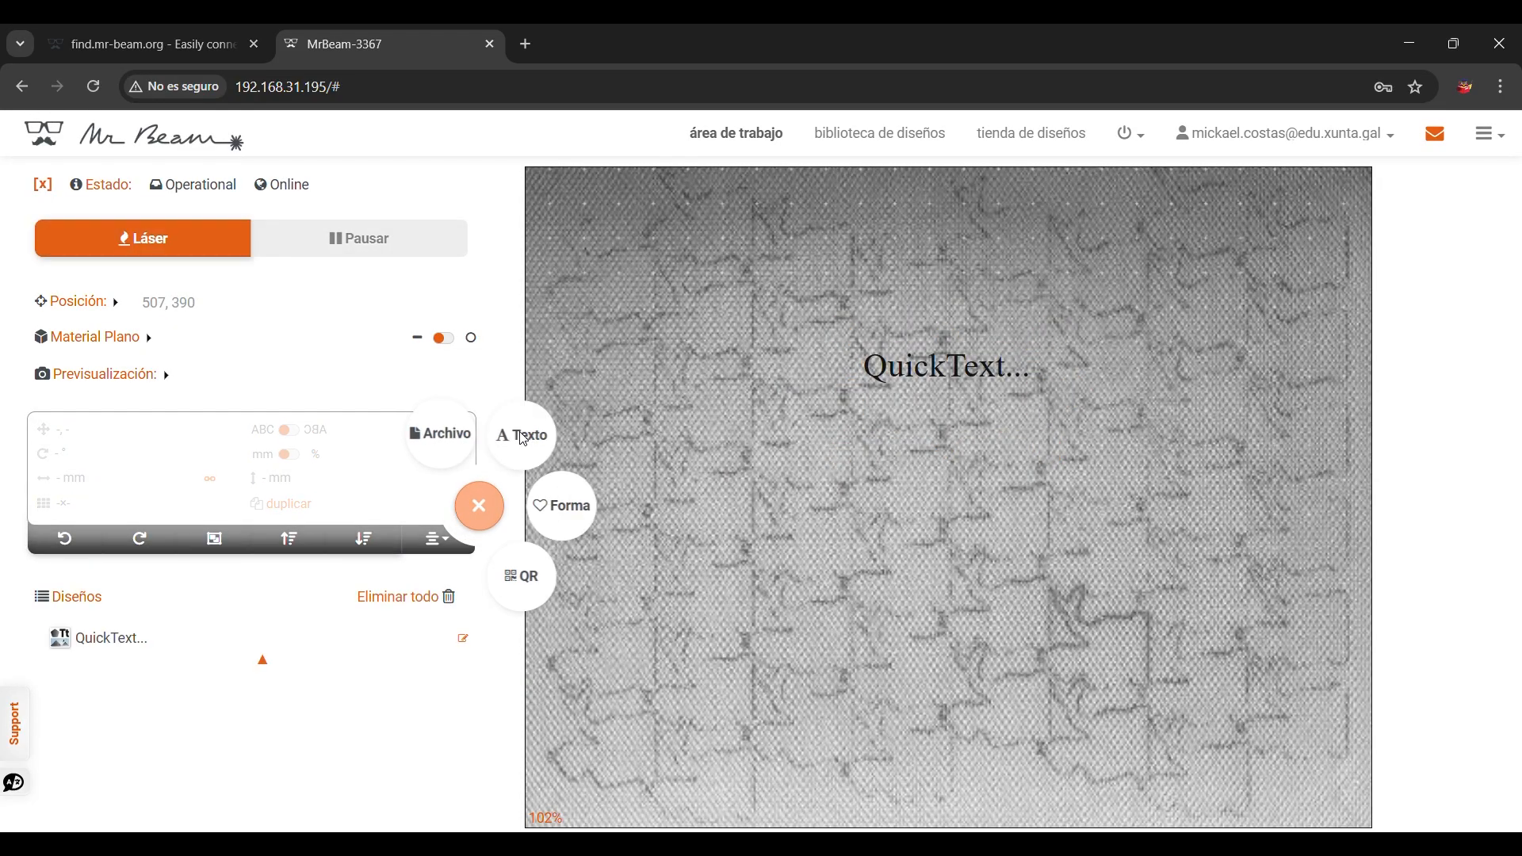
click(687, 443)
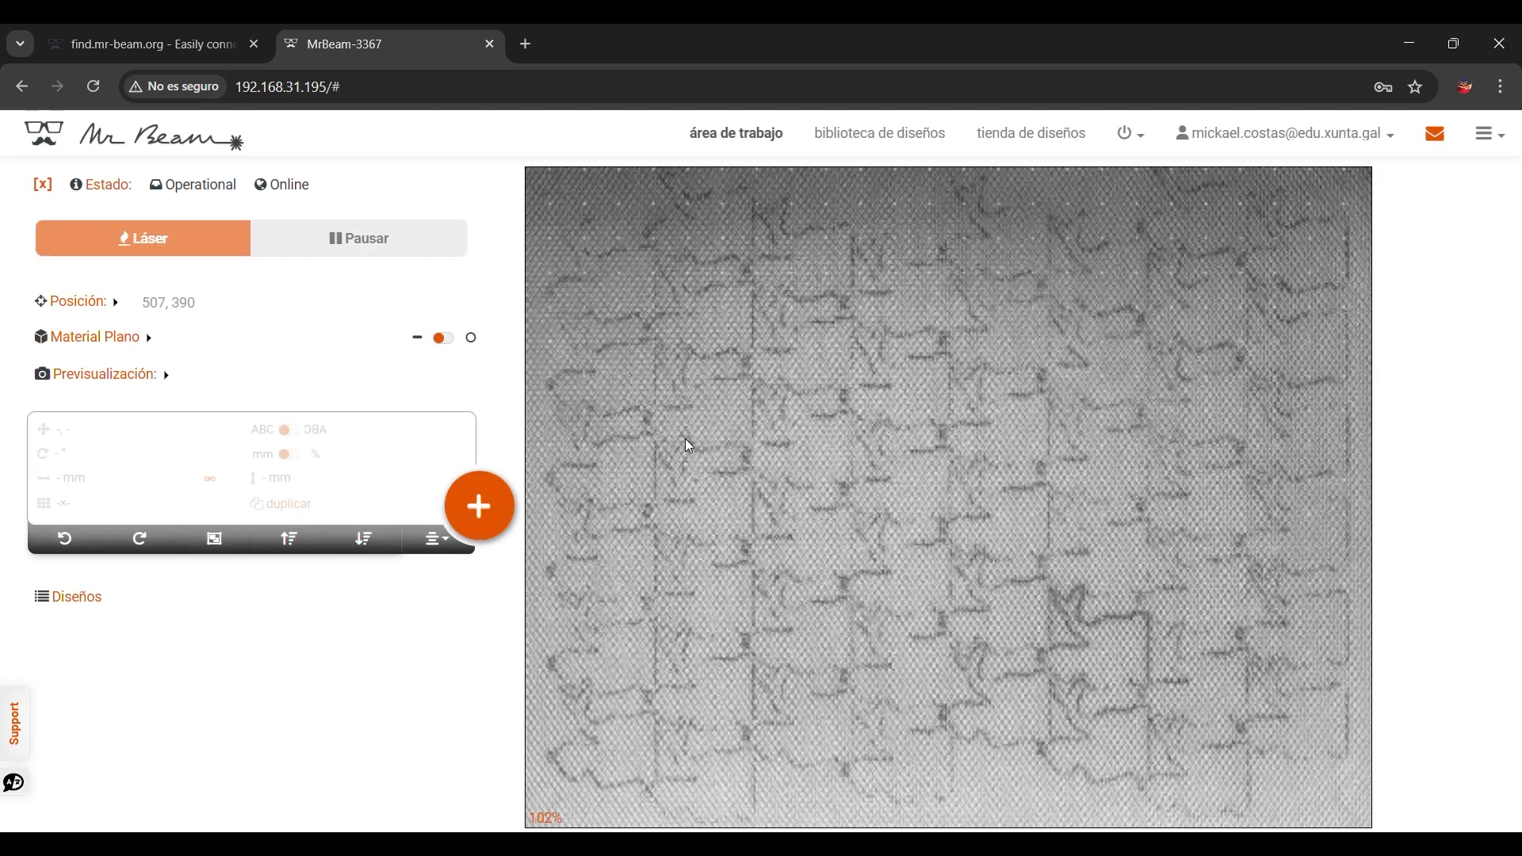
Step: Place ollo_percebe.svg from the design library onto the workspace
click(480, 506)
click(446, 433)
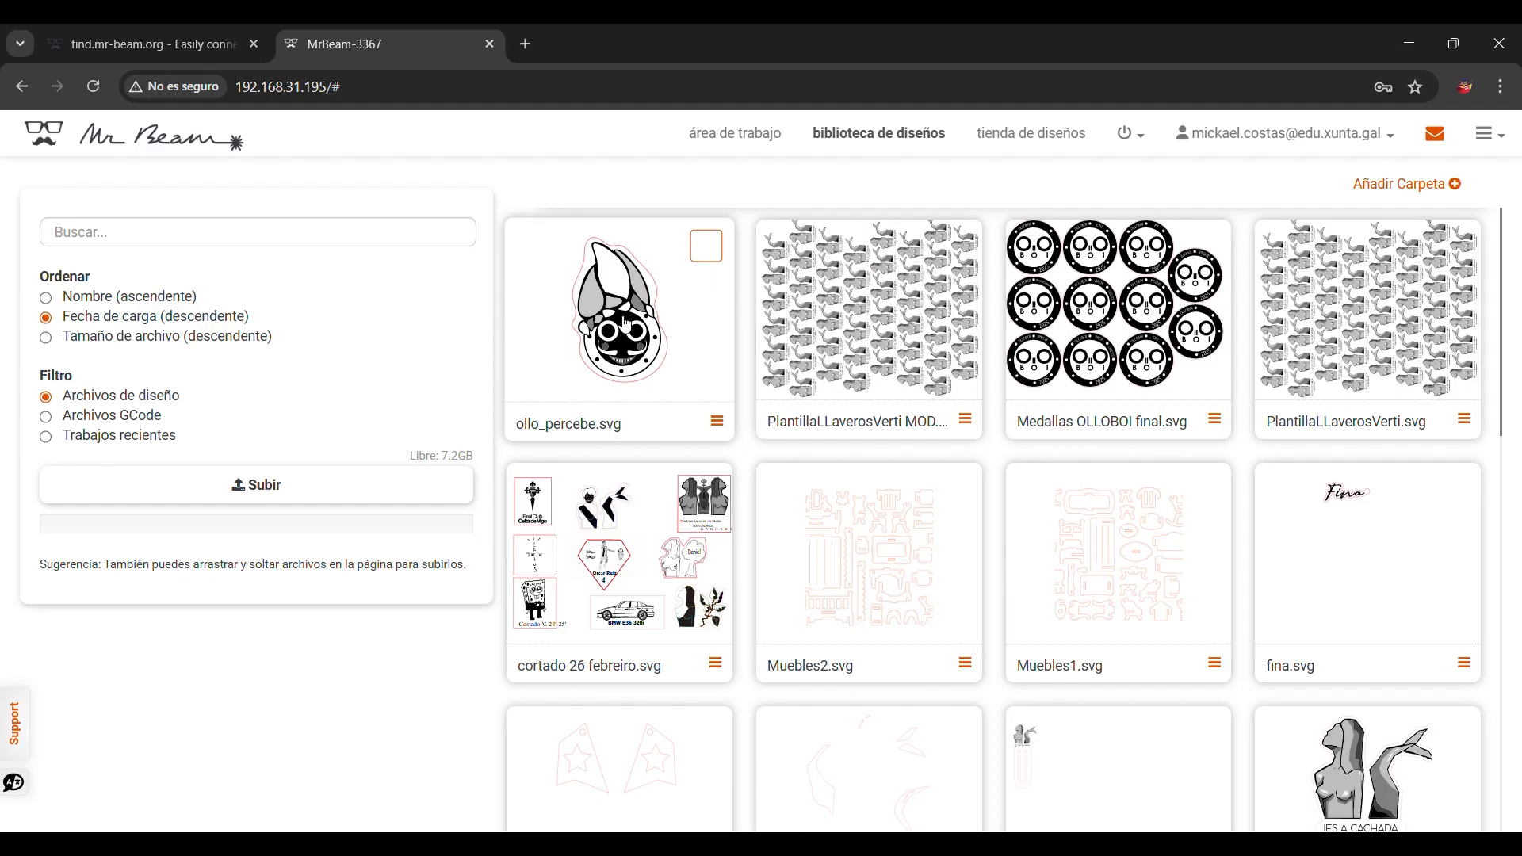
click(705, 248)
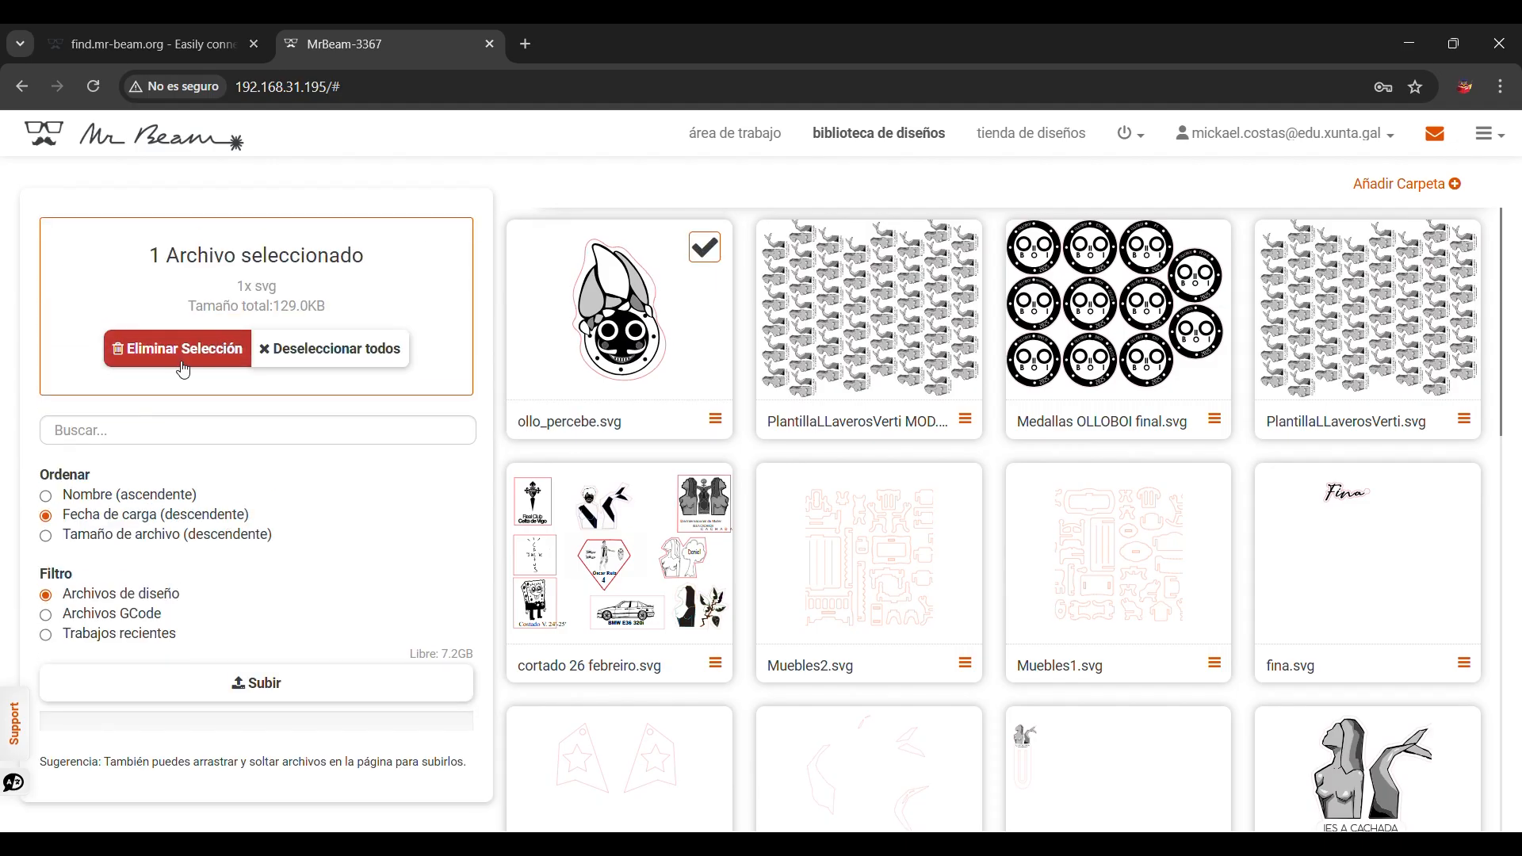
click(647, 316)
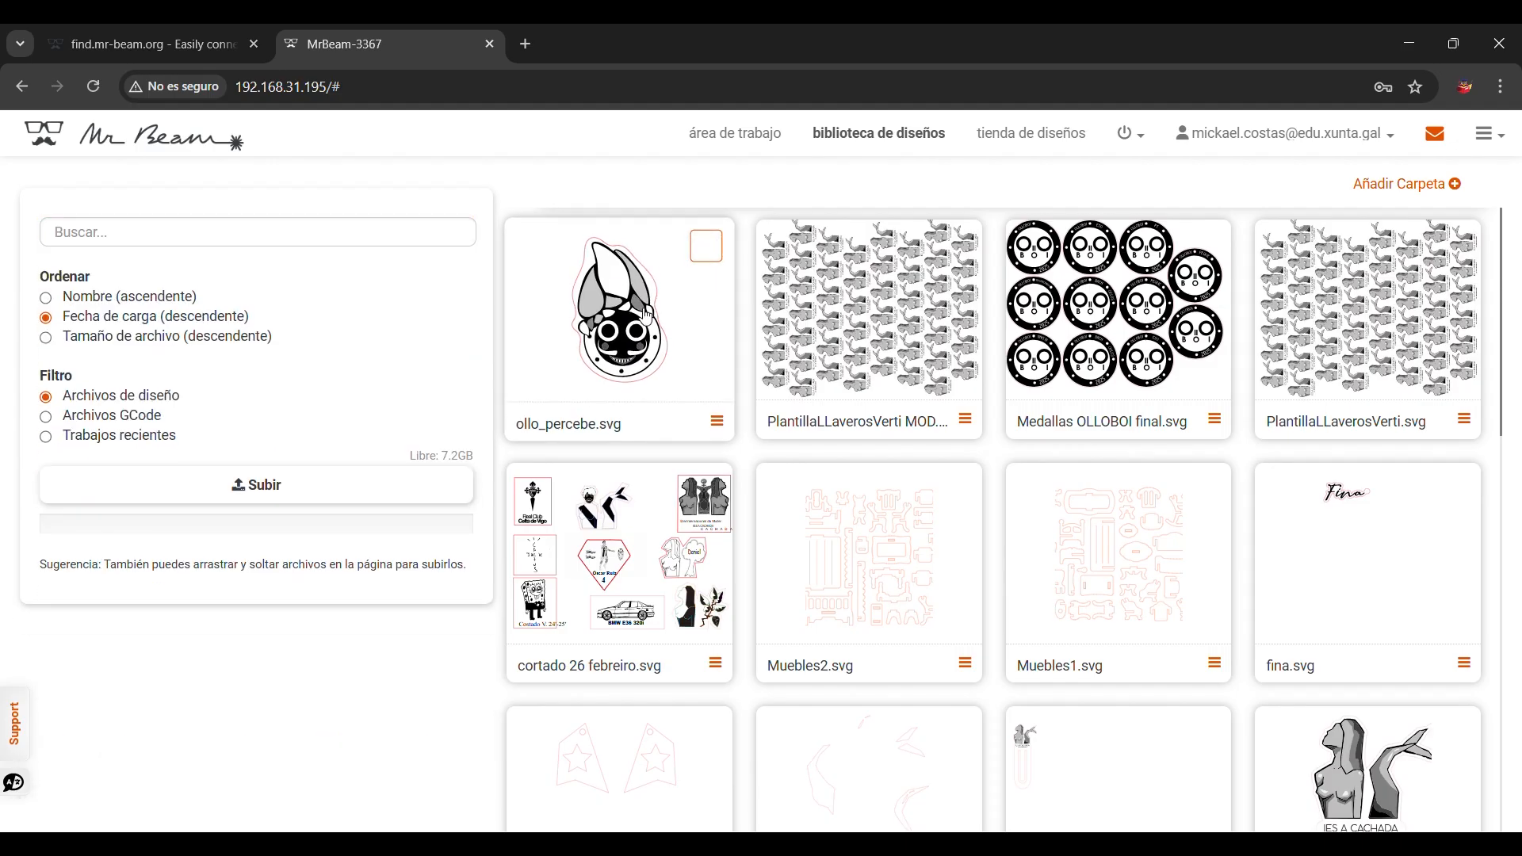
click(648, 316)
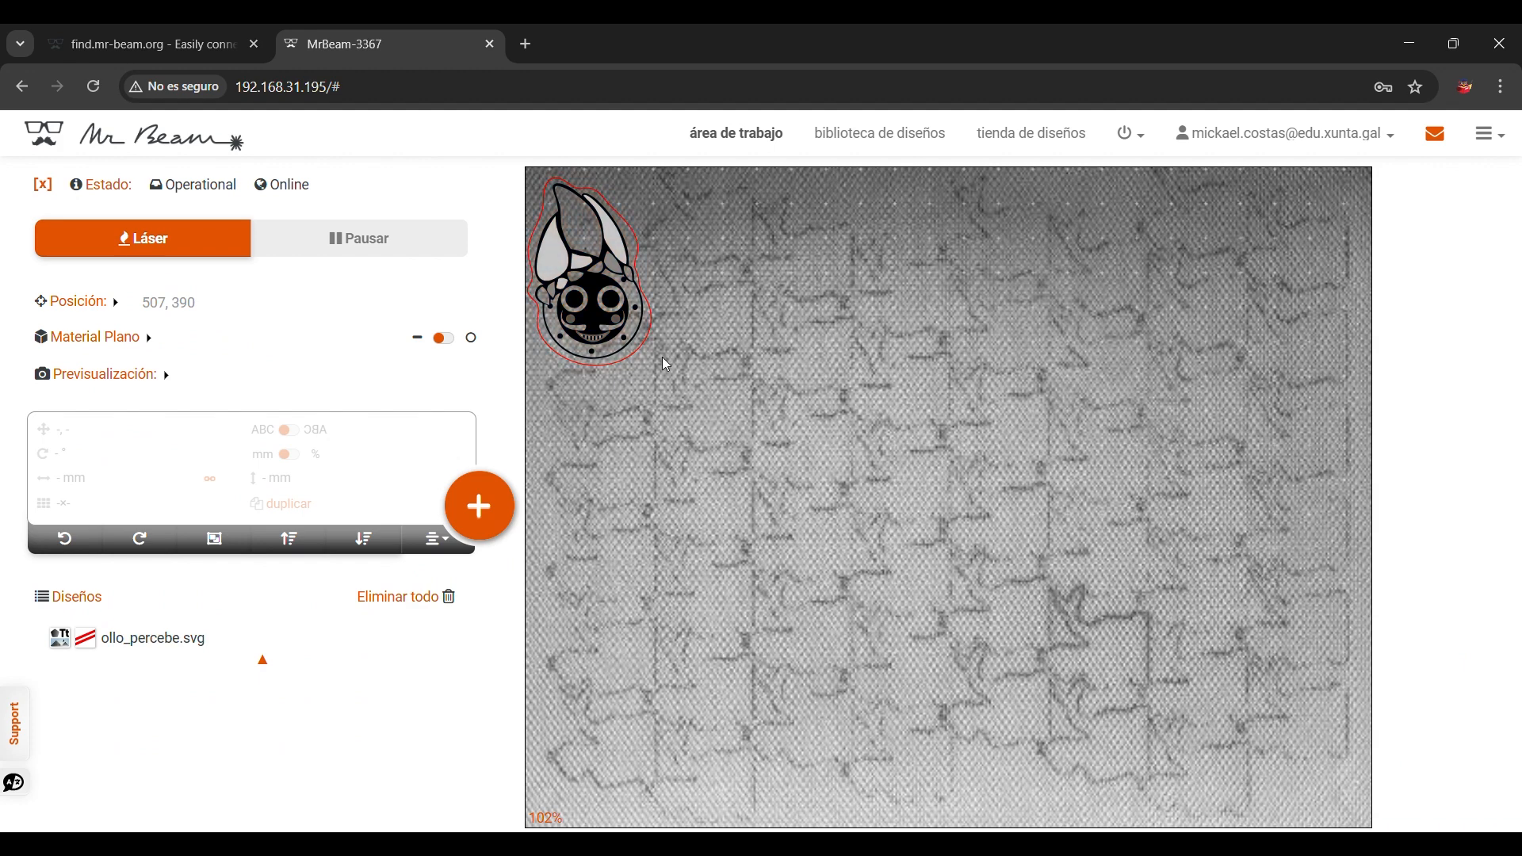
Step: Move the ollo_percebe design onto the cardboard sheet shown in the camera preview
drag(619, 334, 886, 493)
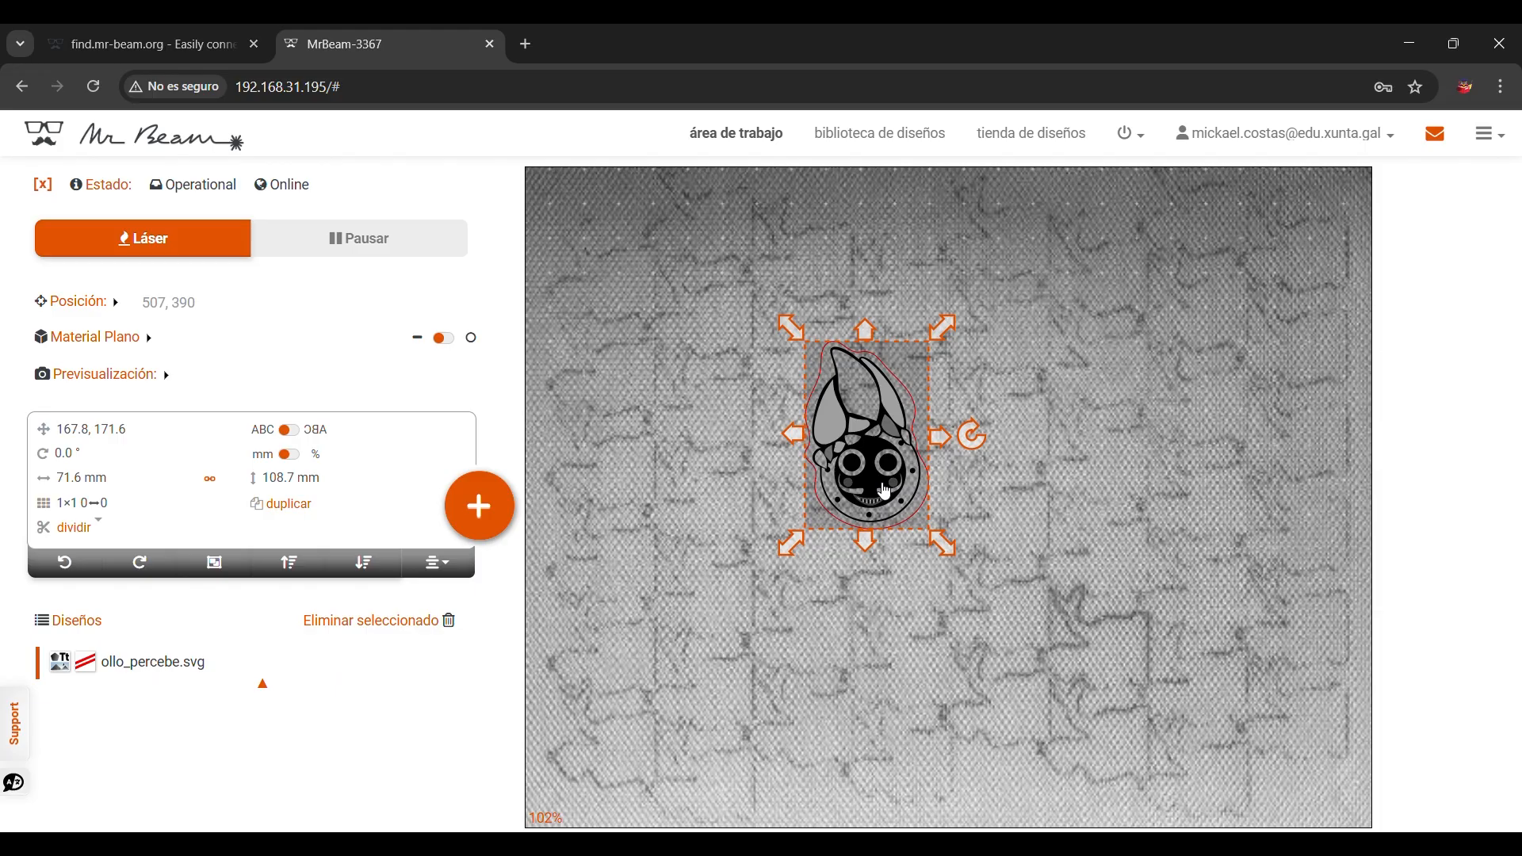
click(983, 477)
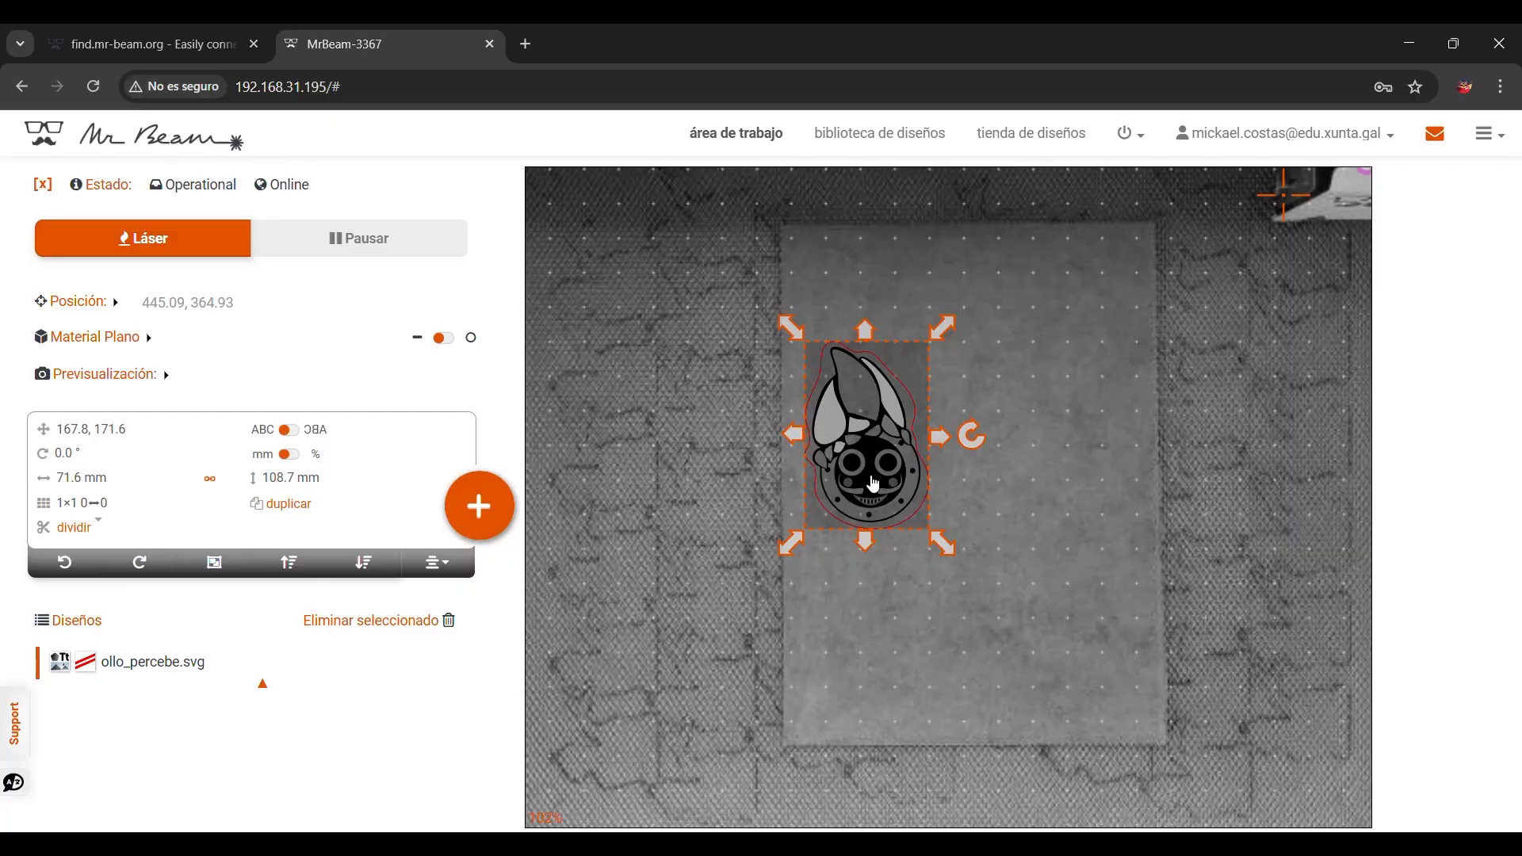
drag(856, 500, 891, 399)
click(1041, 407)
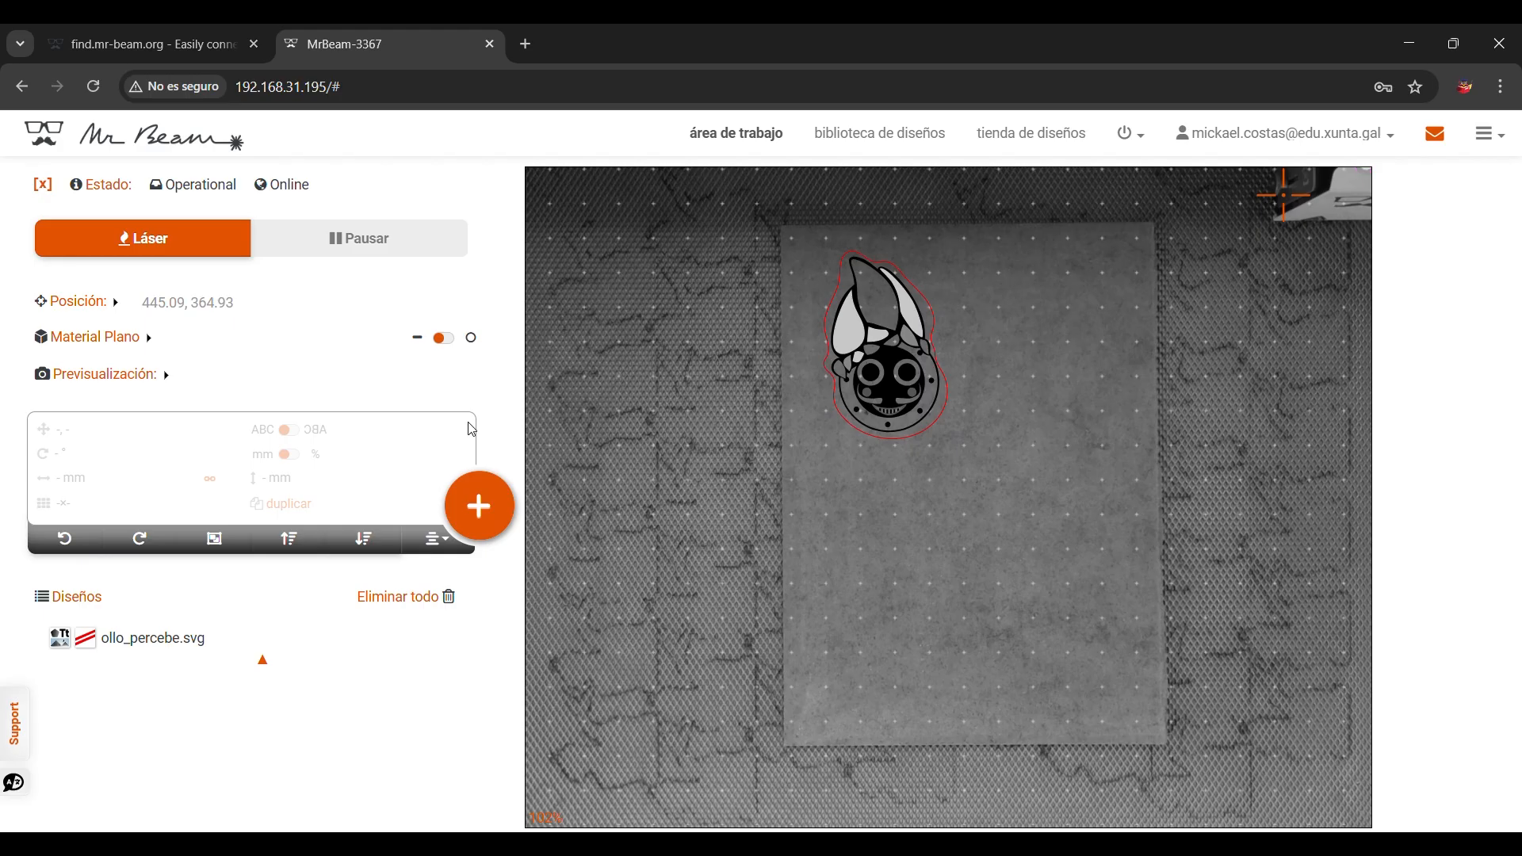
Step: Open the laser job setup and select Kraftplex as the material with a thickness of 3.0 mm
click(163, 248)
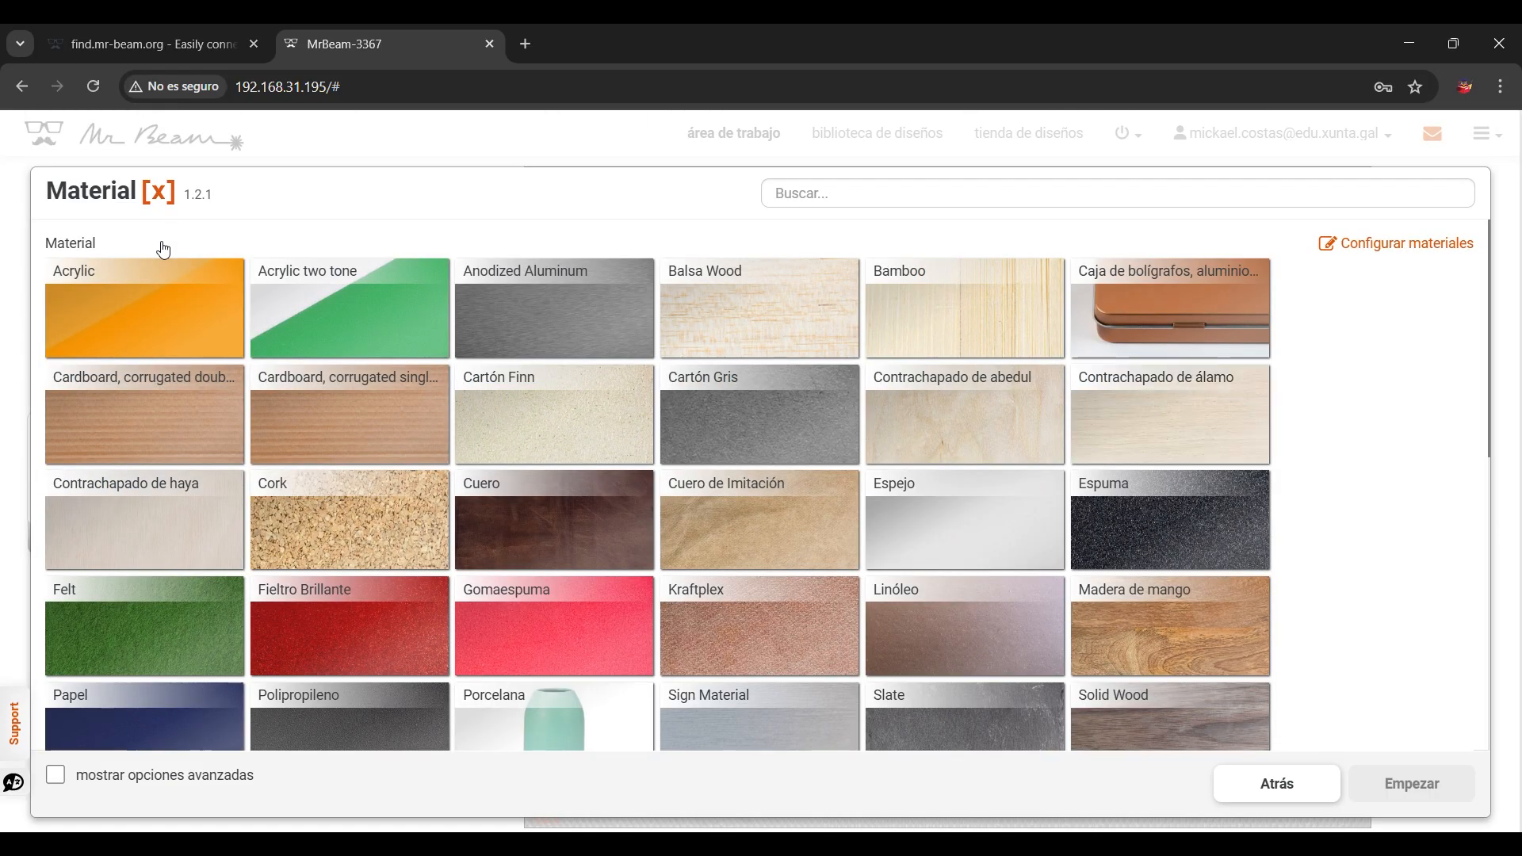
scroll(792, 432, down, 3)
scroll(795, 432, up, 2)
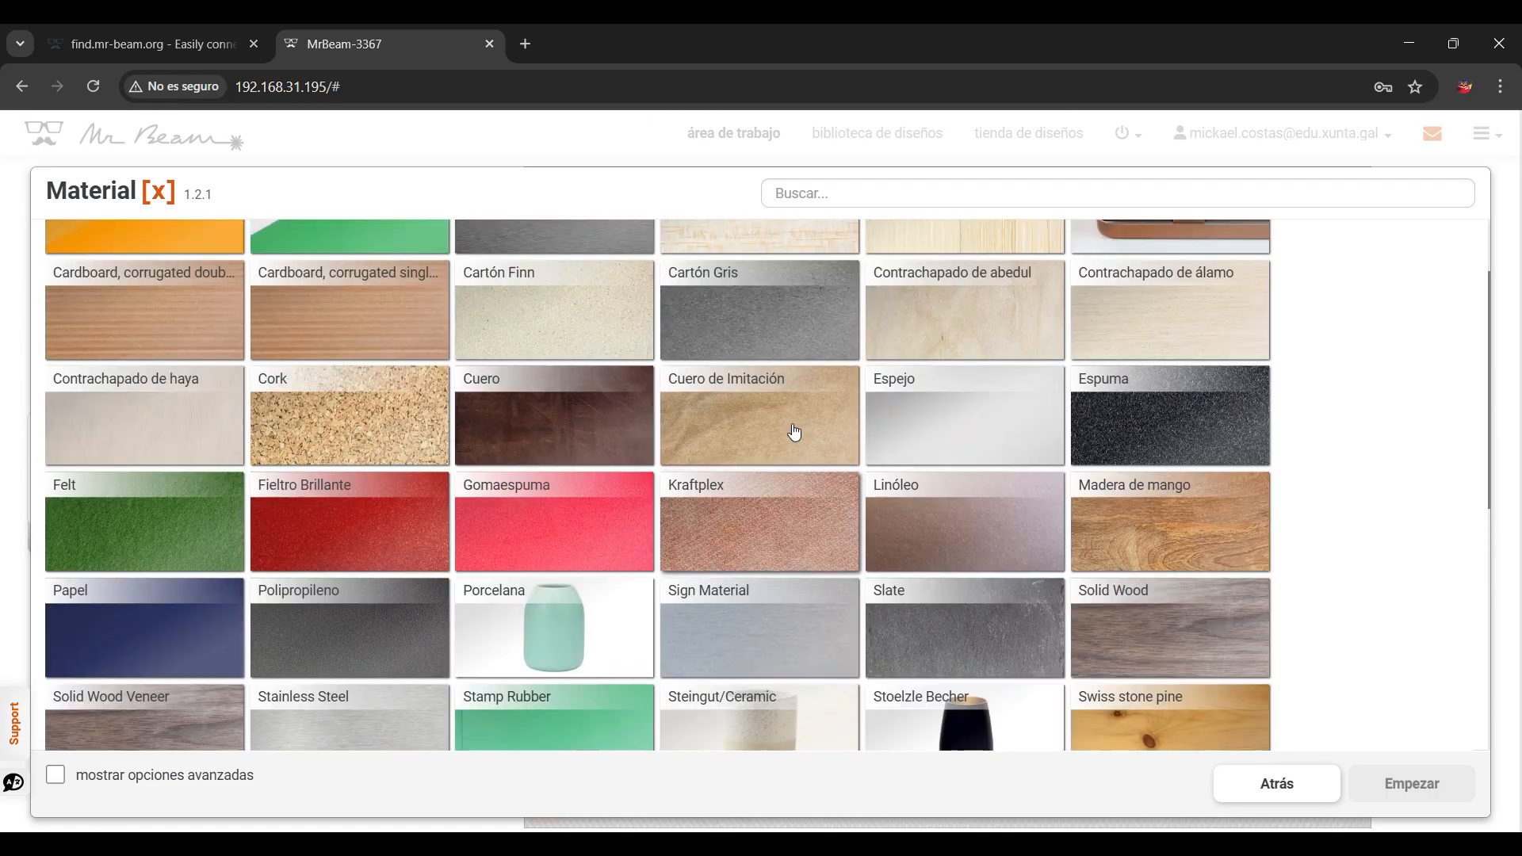
click(747, 525)
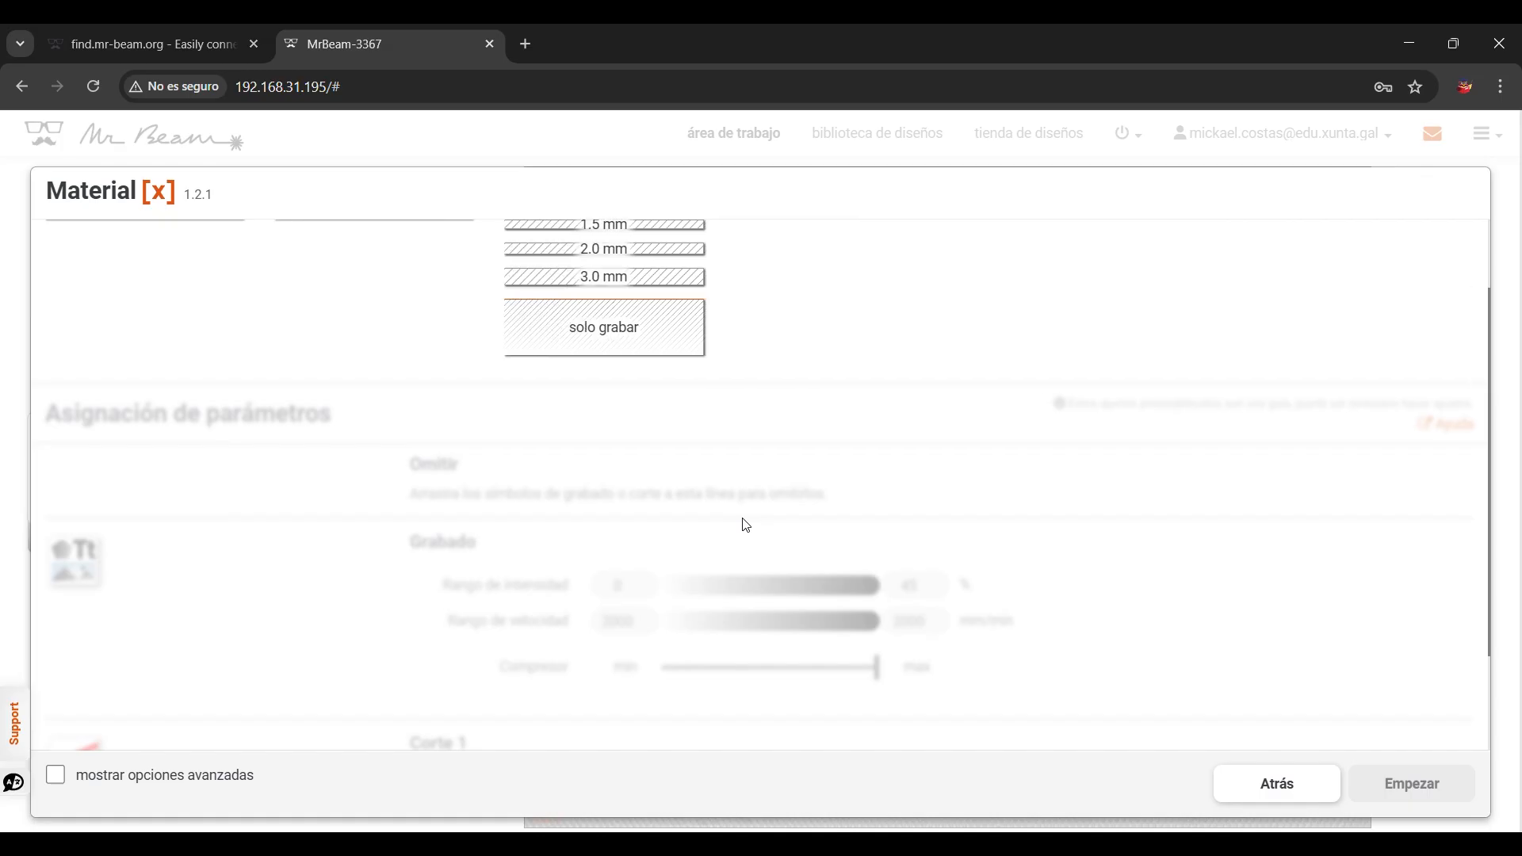
click(663, 378)
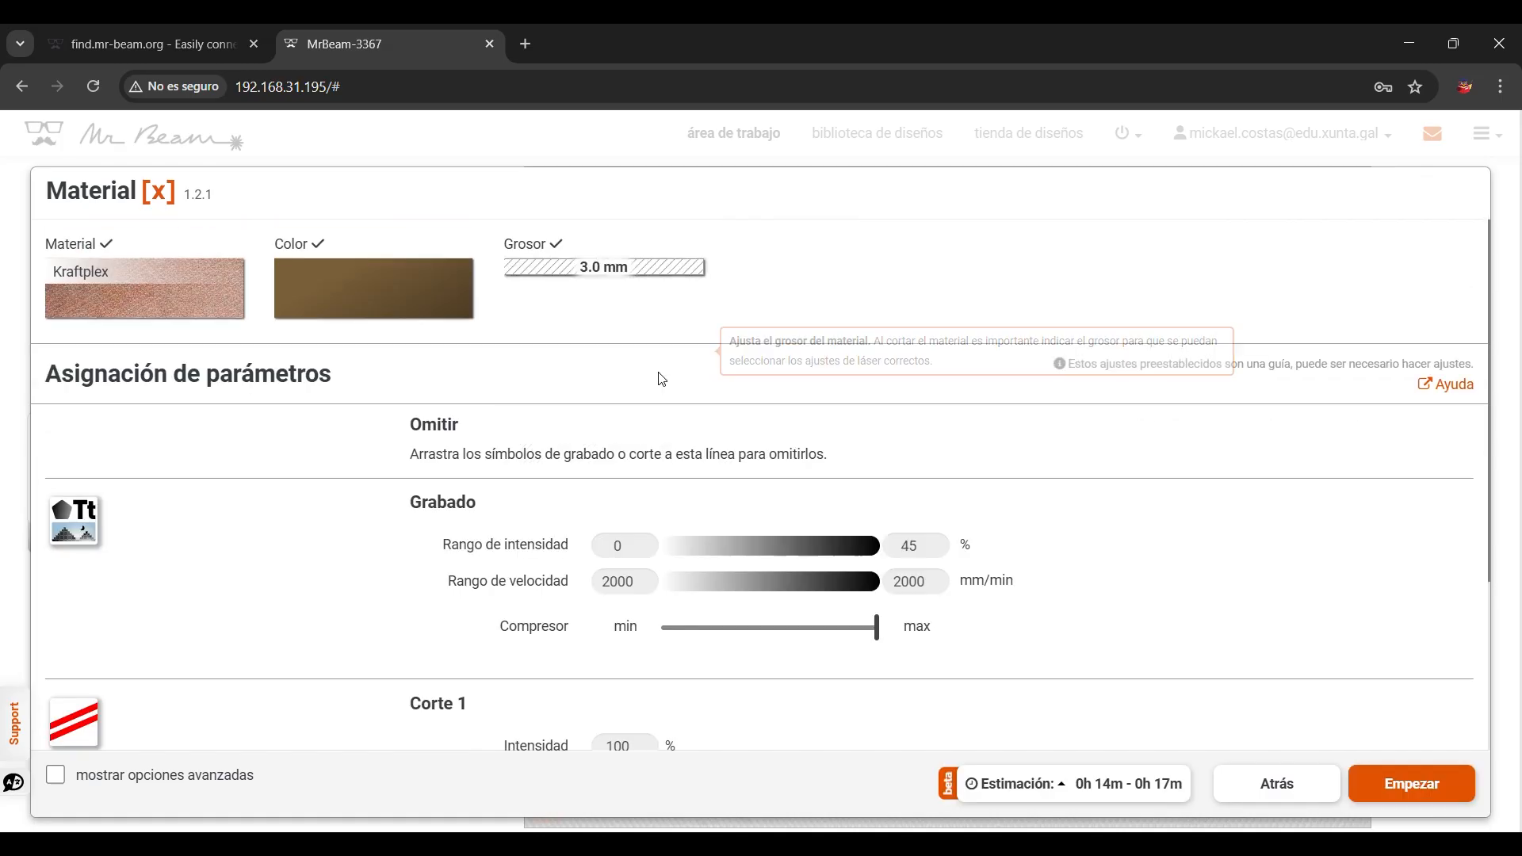
Step: Set the engraving intensity range maximum to 70%
scroll(658, 383, down, 2)
drag(926, 349, 826, 347)
text(70)
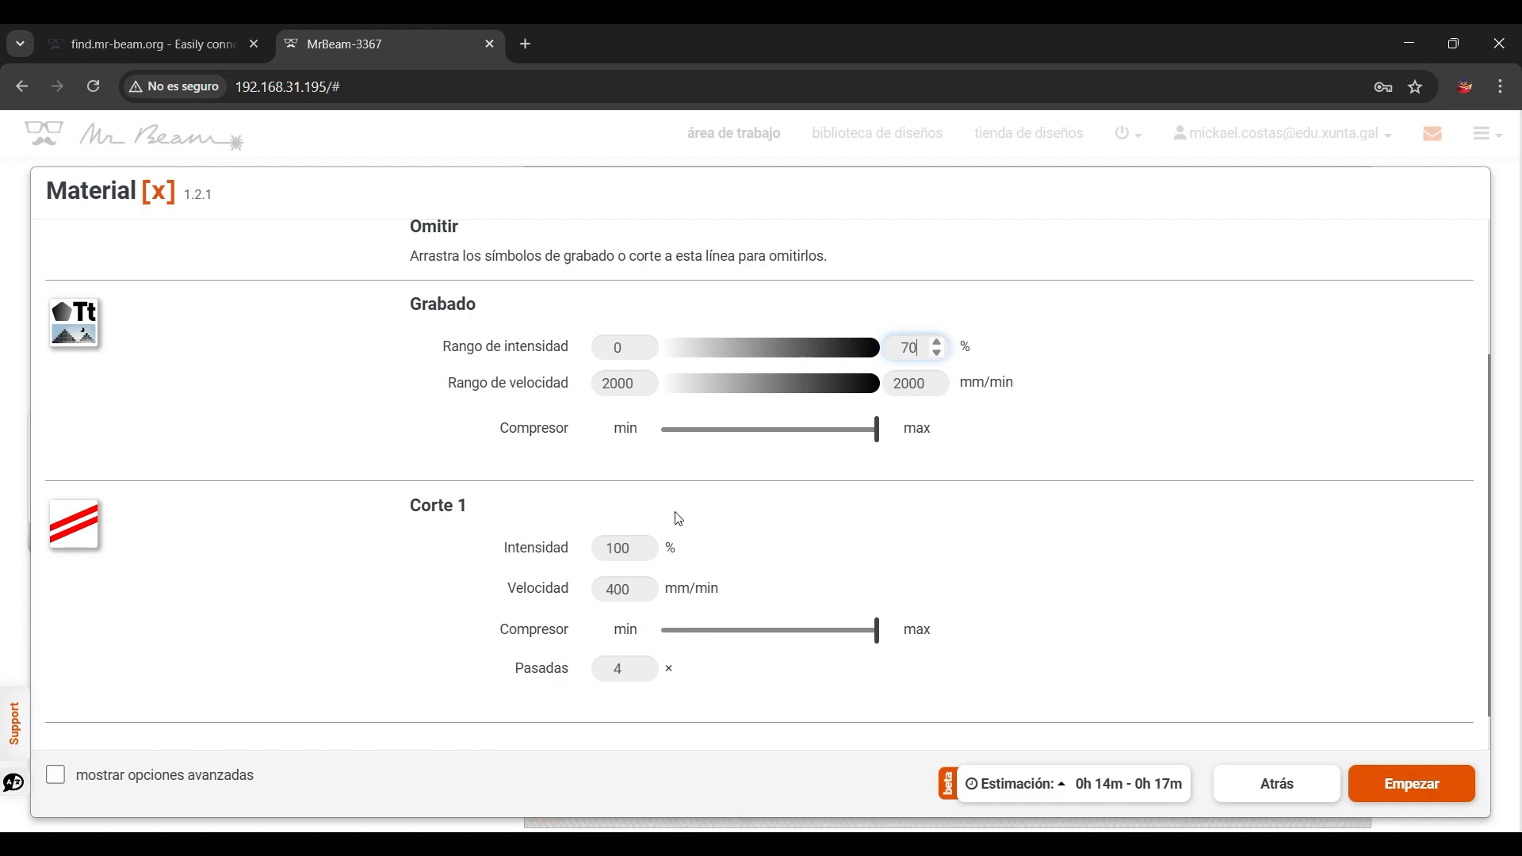
Step: Set the cut speed to 180 mm/min and the cut passes to 2, then start the laser job
scroll(423, 520, down, 1)
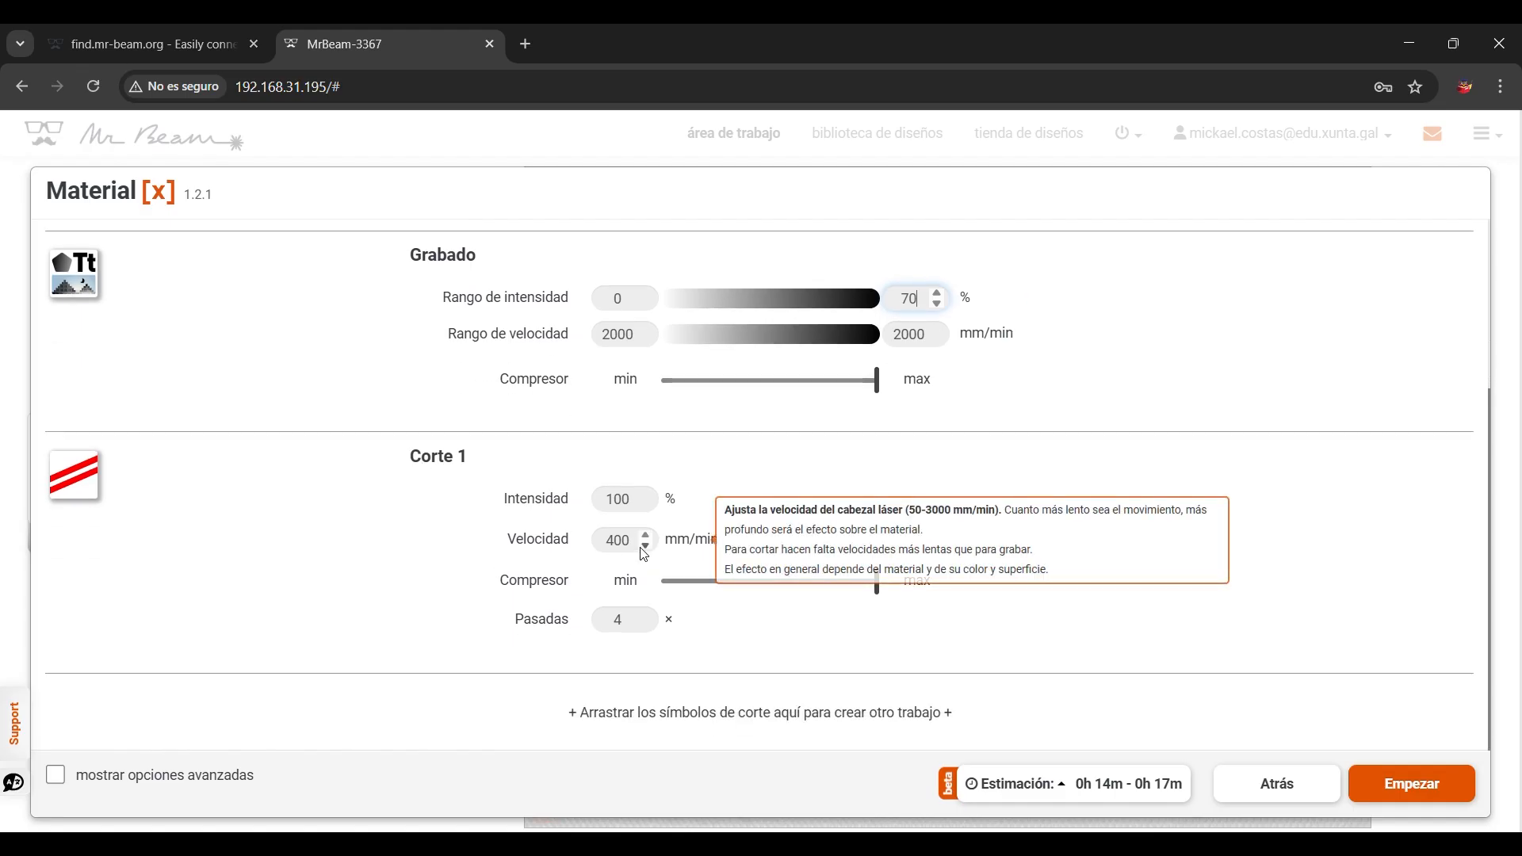
drag(644, 550, 543, 532)
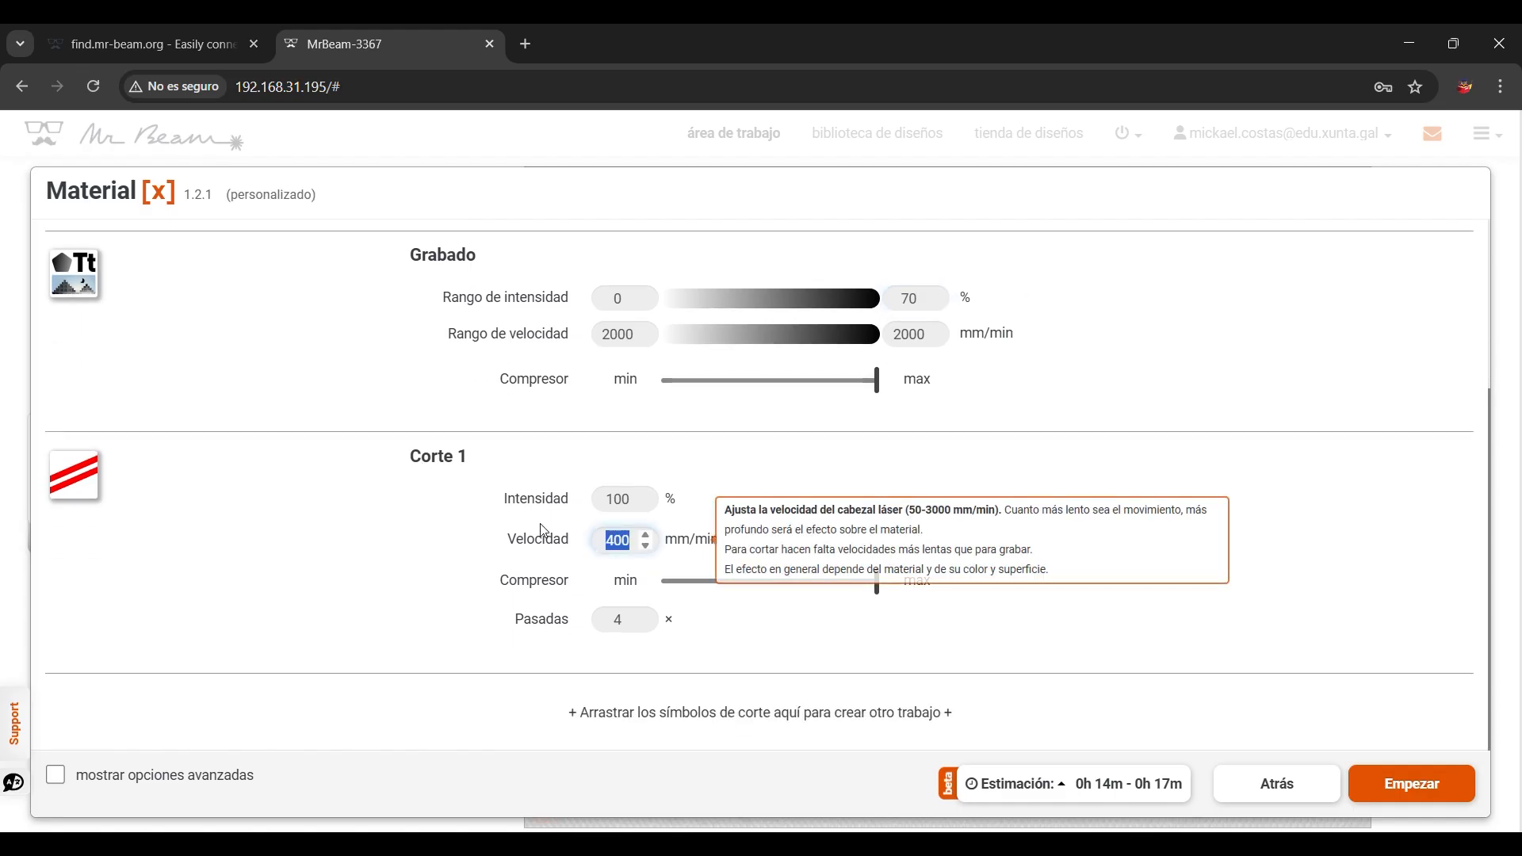
text(180)
double_click(647, 625)
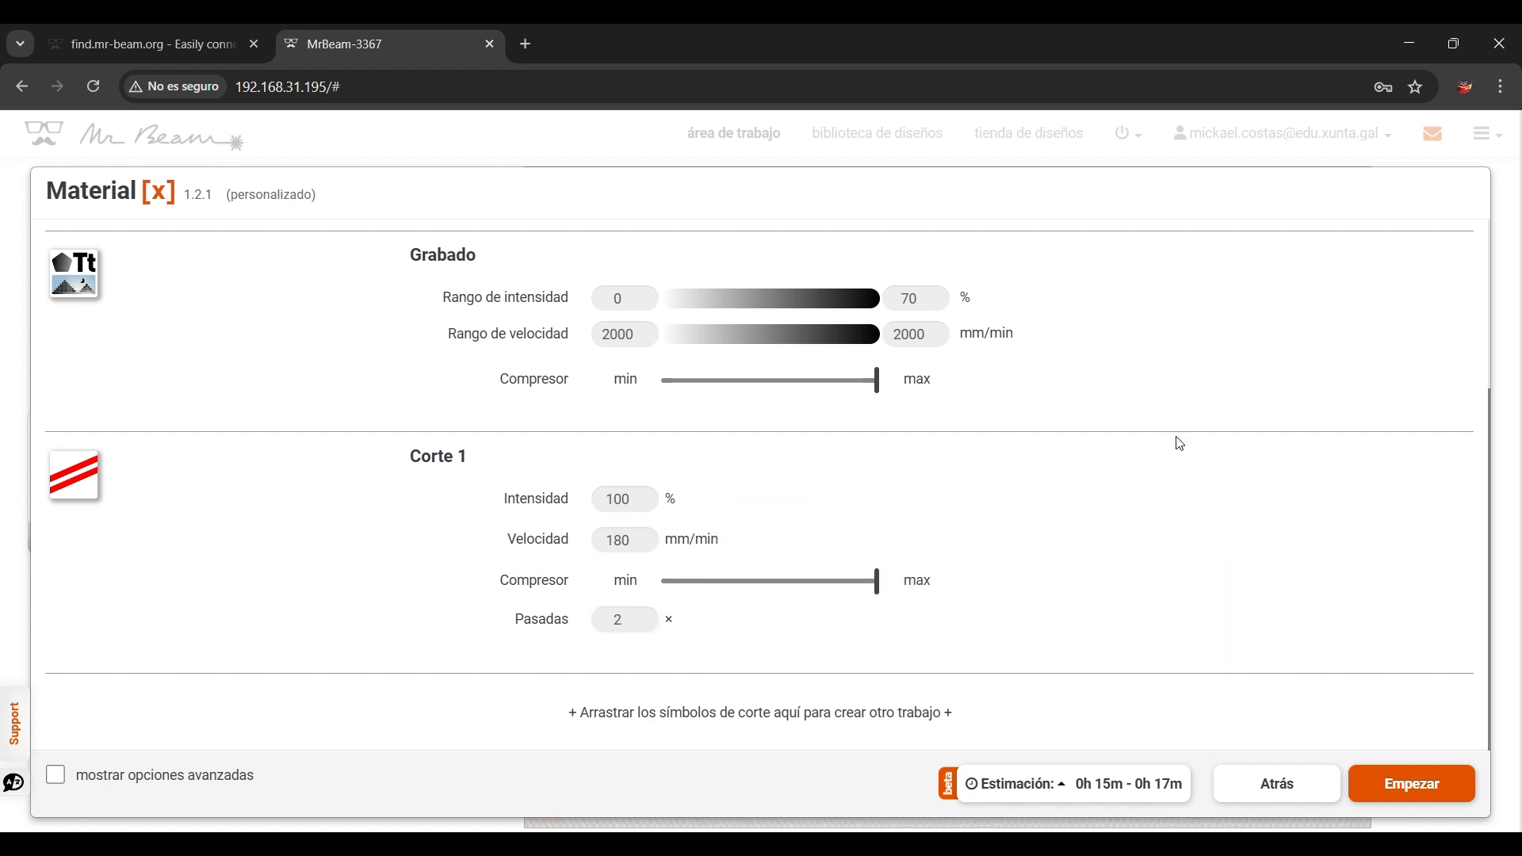
click(1410, 795)
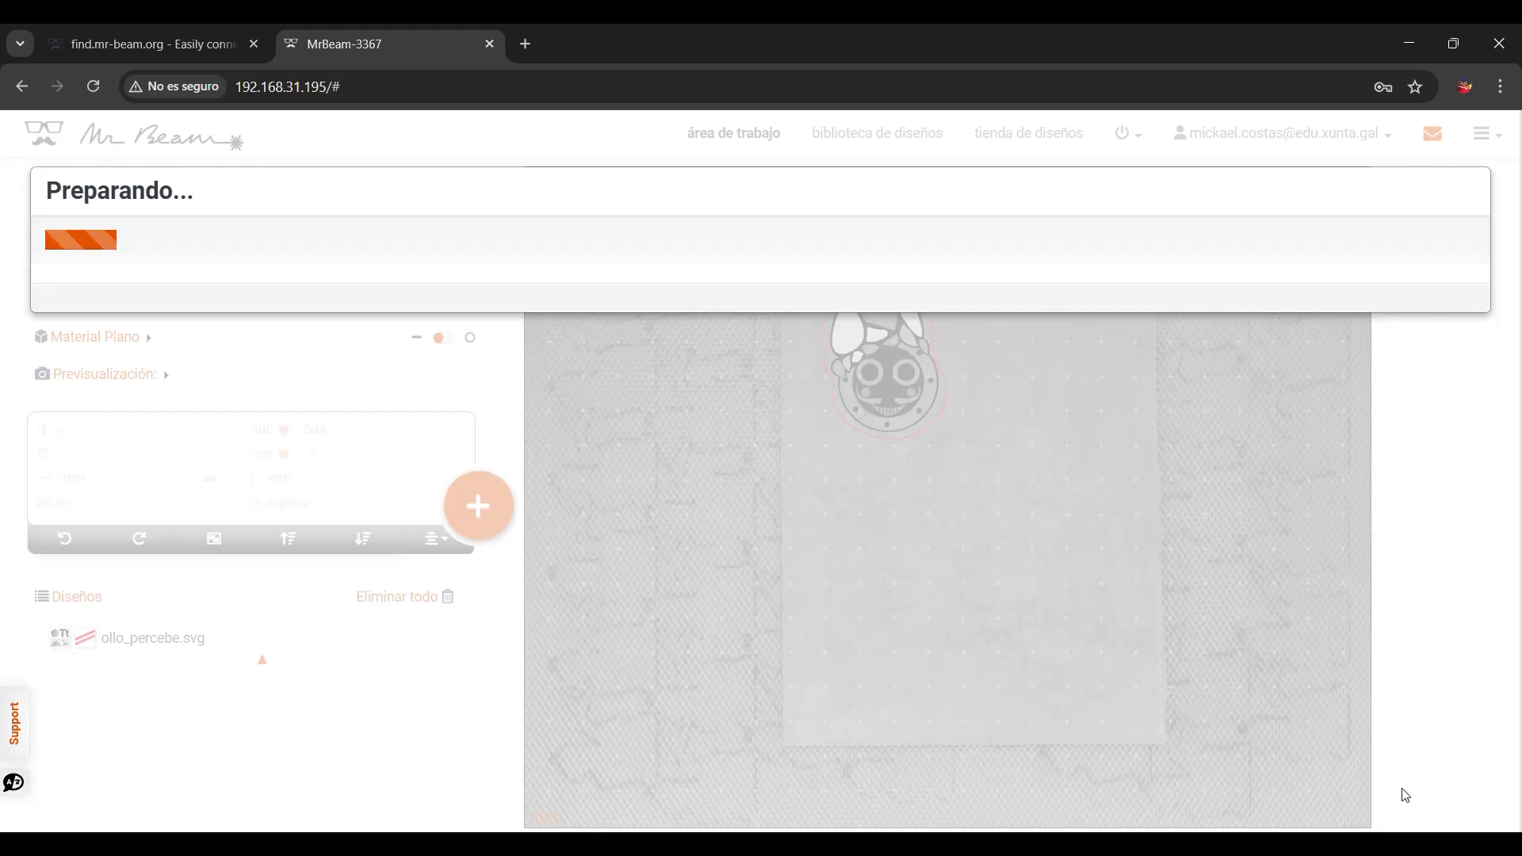